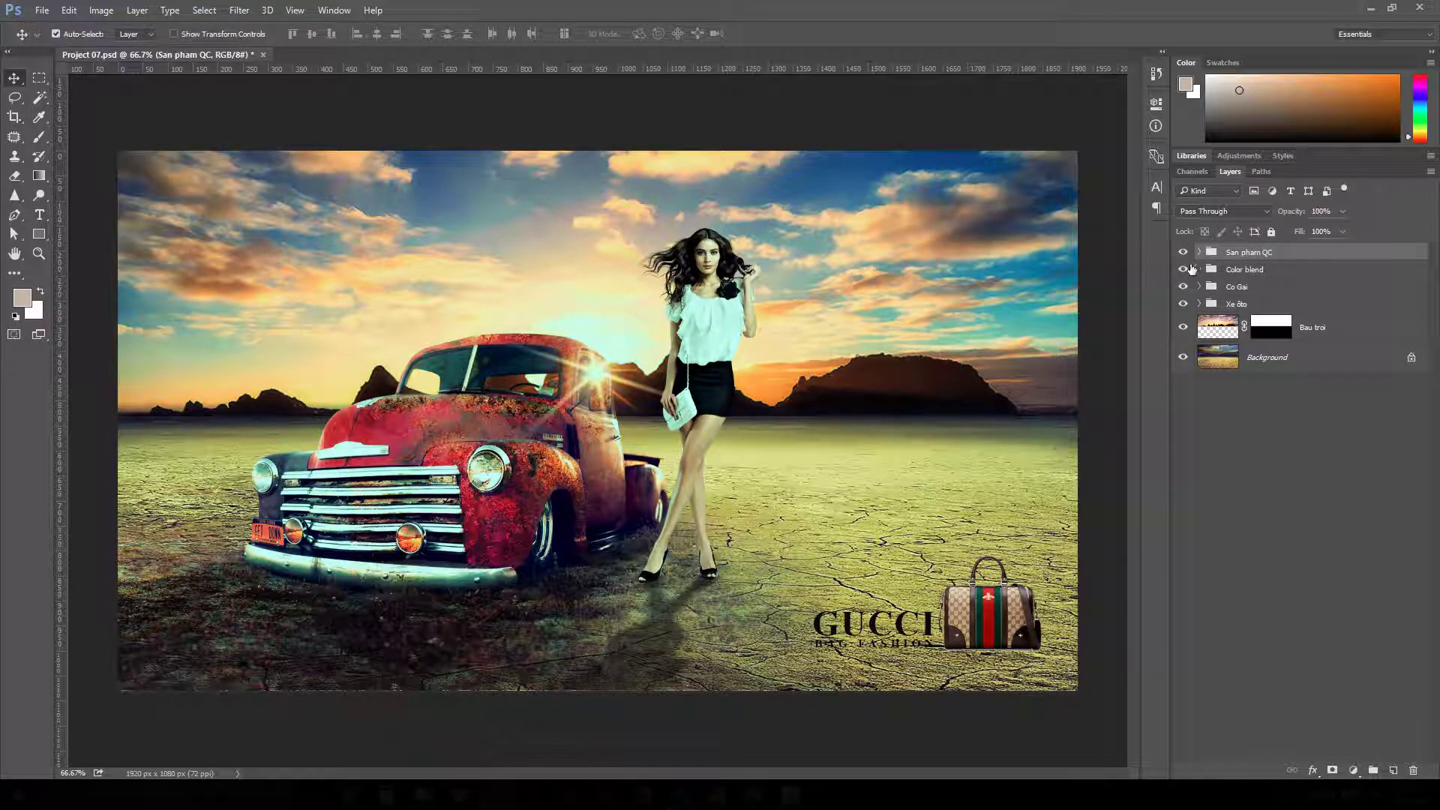
# - Review the composite by hiding the layer groups and revealing the sky, car, model and product layers one by one
pyautogui.moveTo(1183, 254); pyautogui.dragTo(1184, 310)
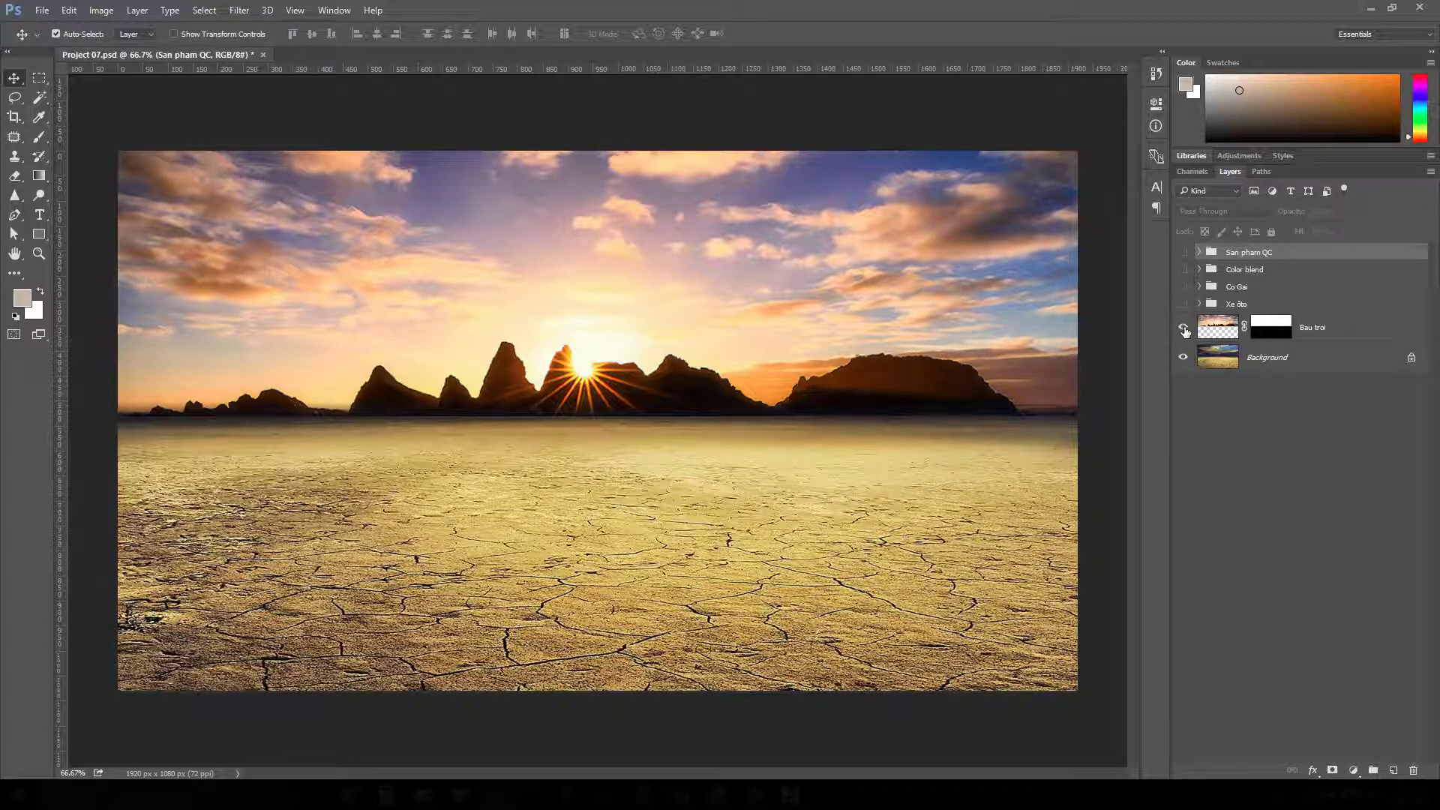
pyautogui.click(1183, 327)
pyautogui.click(1184, 328)
pyautogui.click(1183, 305)
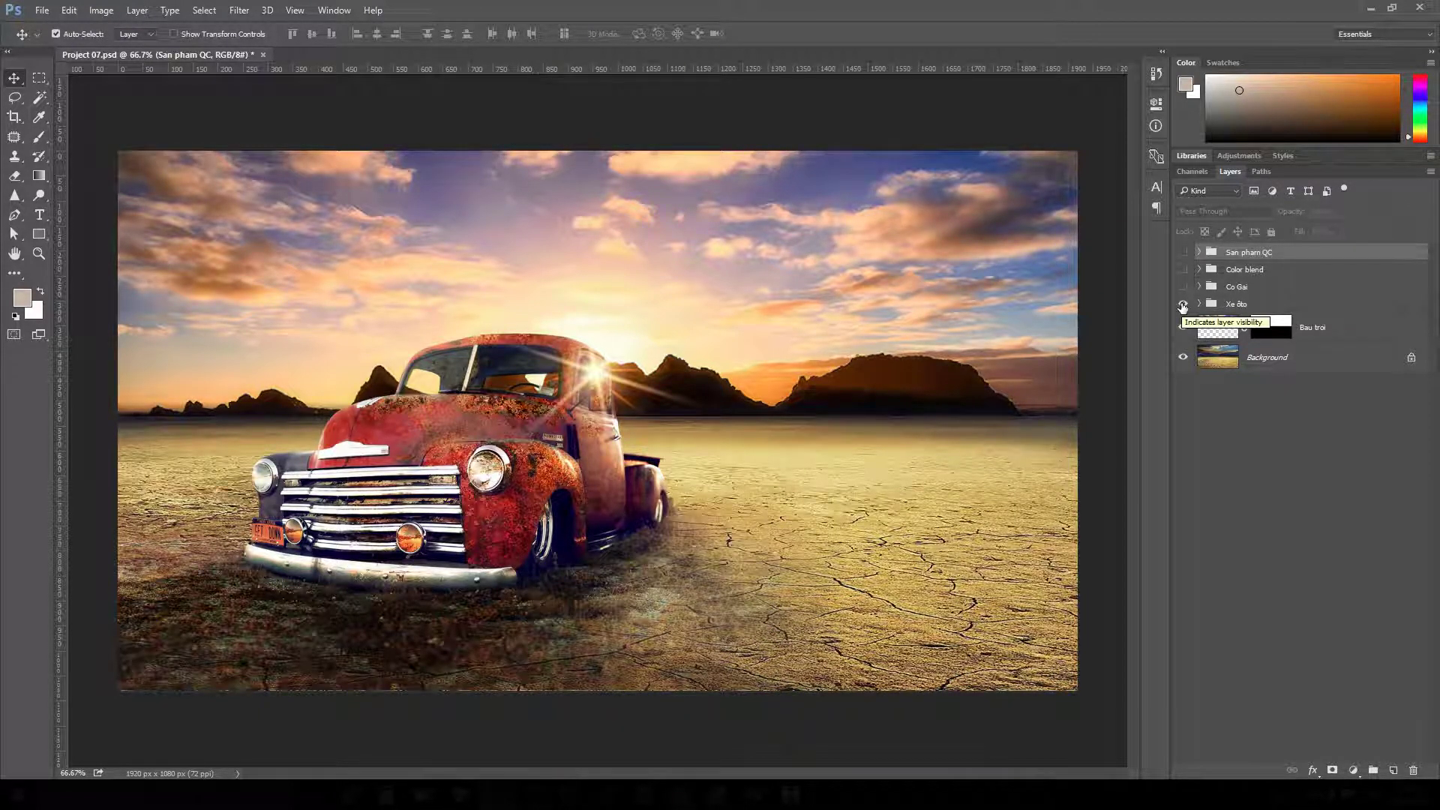
pyautogui.click(1184, 288)
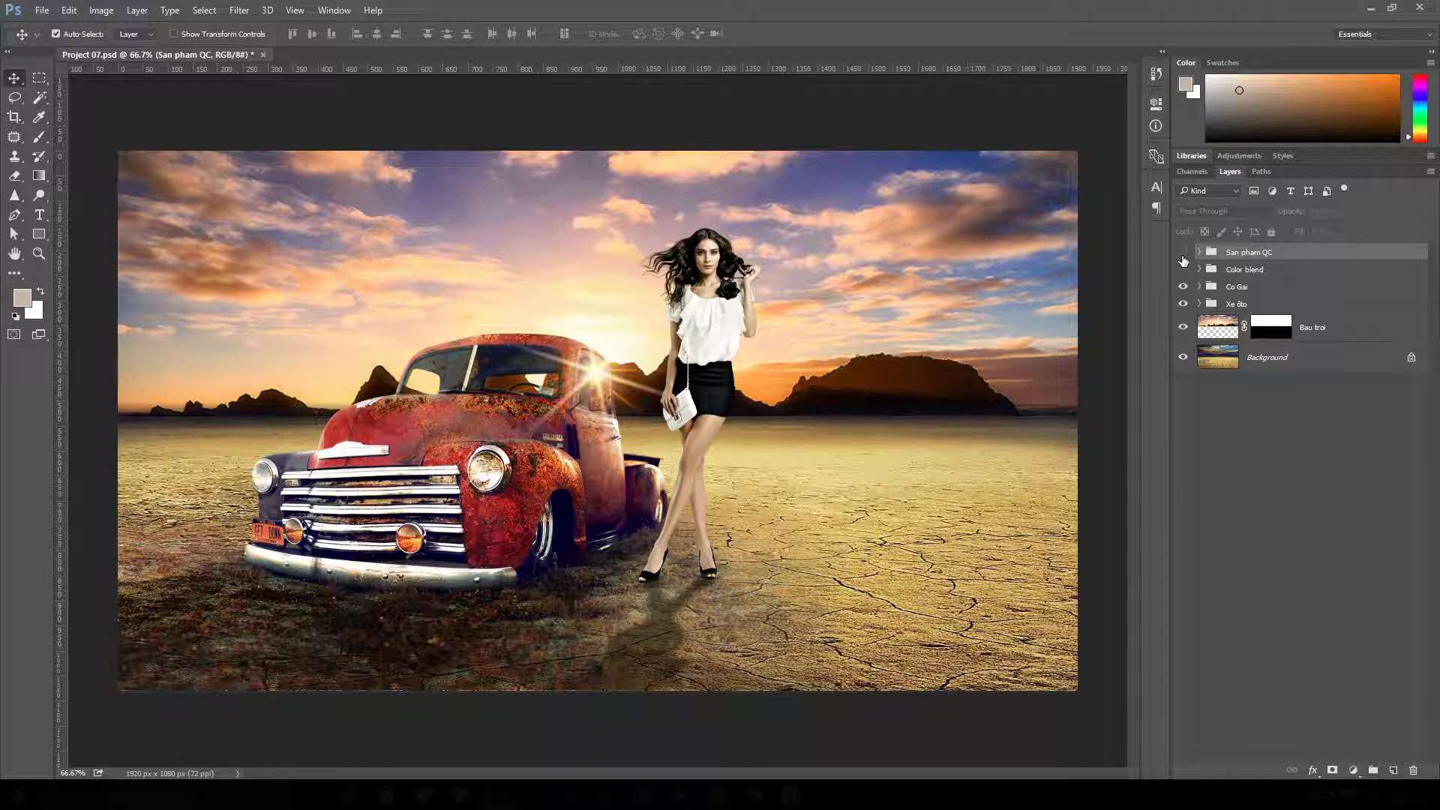
pyautogui.click(1183, 253)
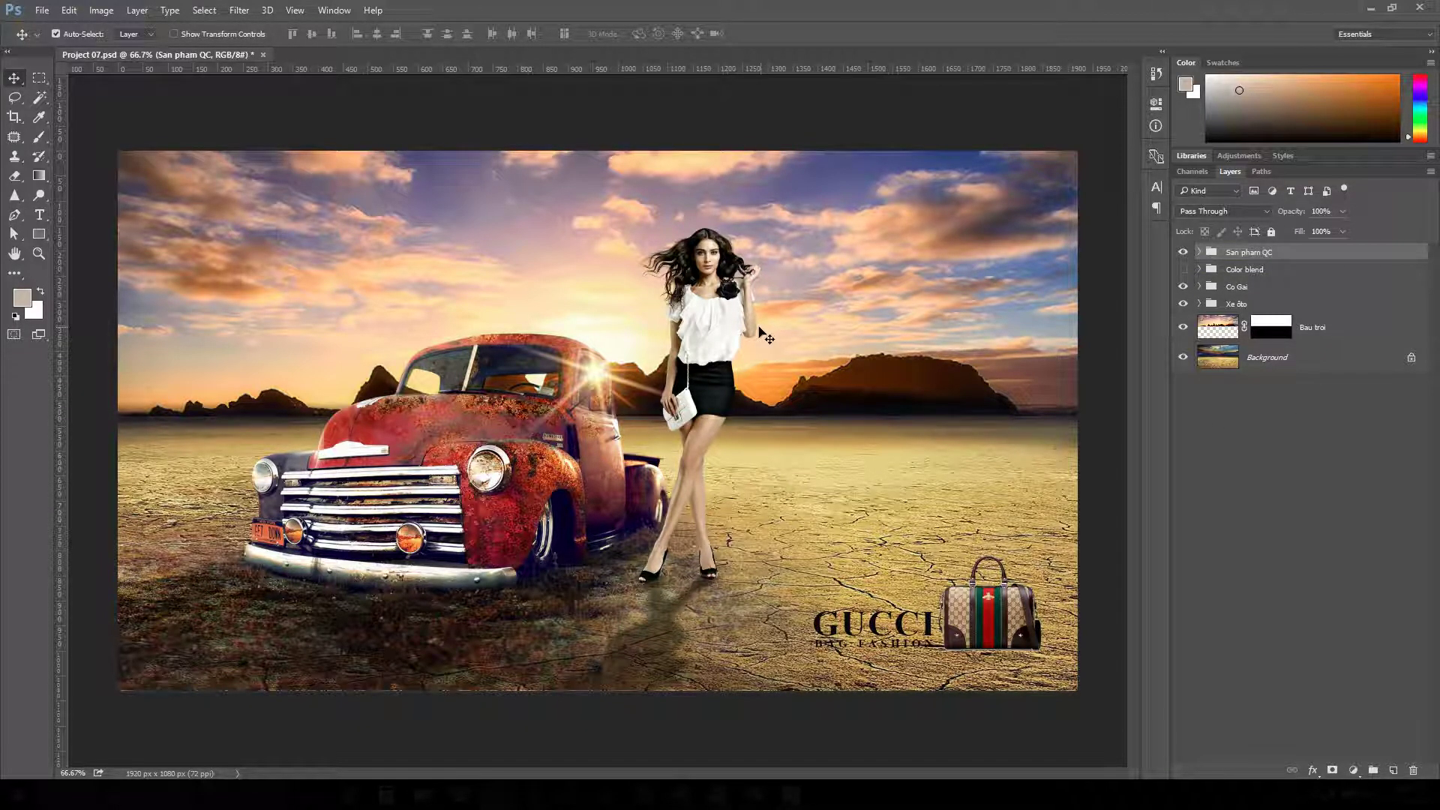
# - Open Background 1.jpg and Thay may.jpg from the Project 07 image source folder
pyautogui.hotkey('ctrl', 'o')
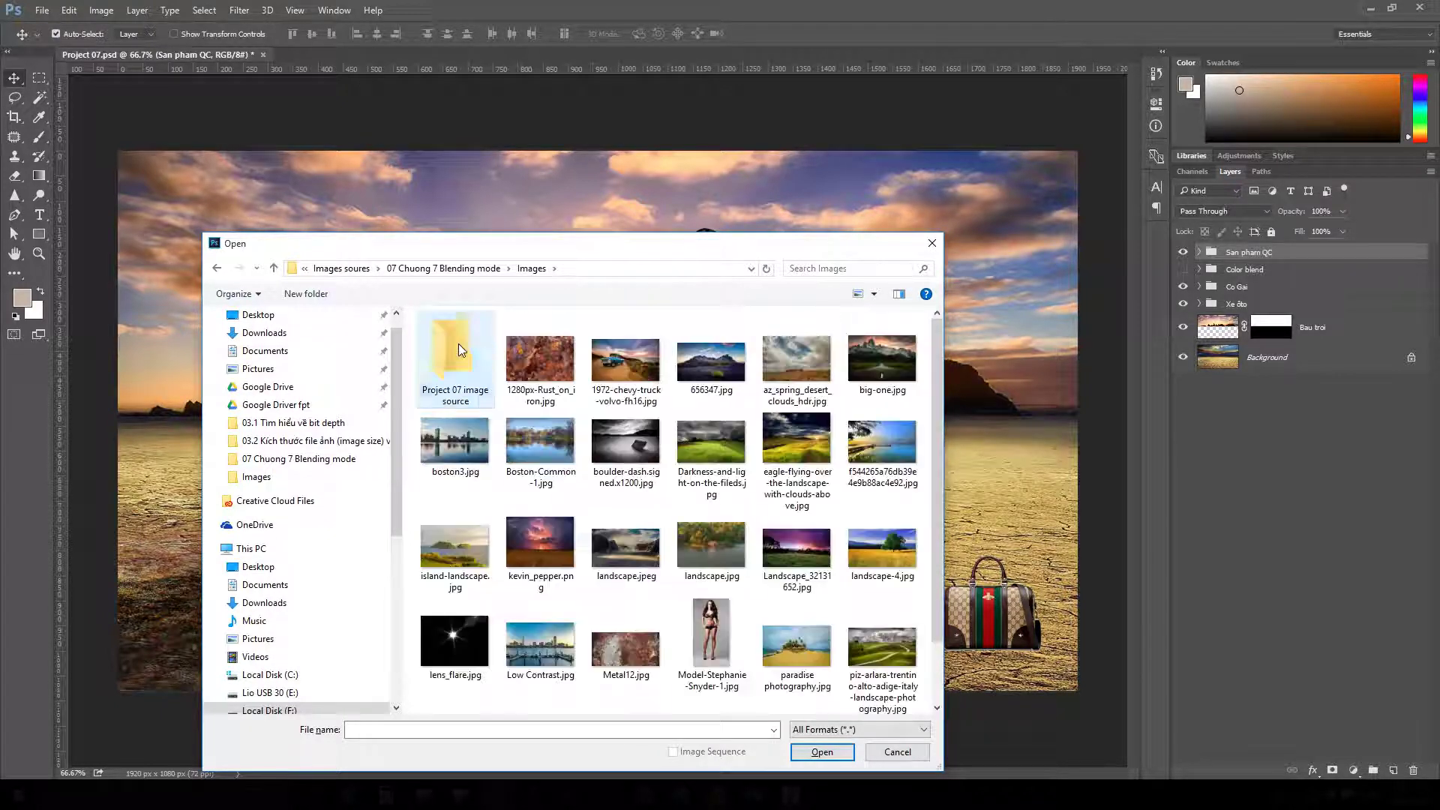
pyautogui.doubleClick(458, 343)
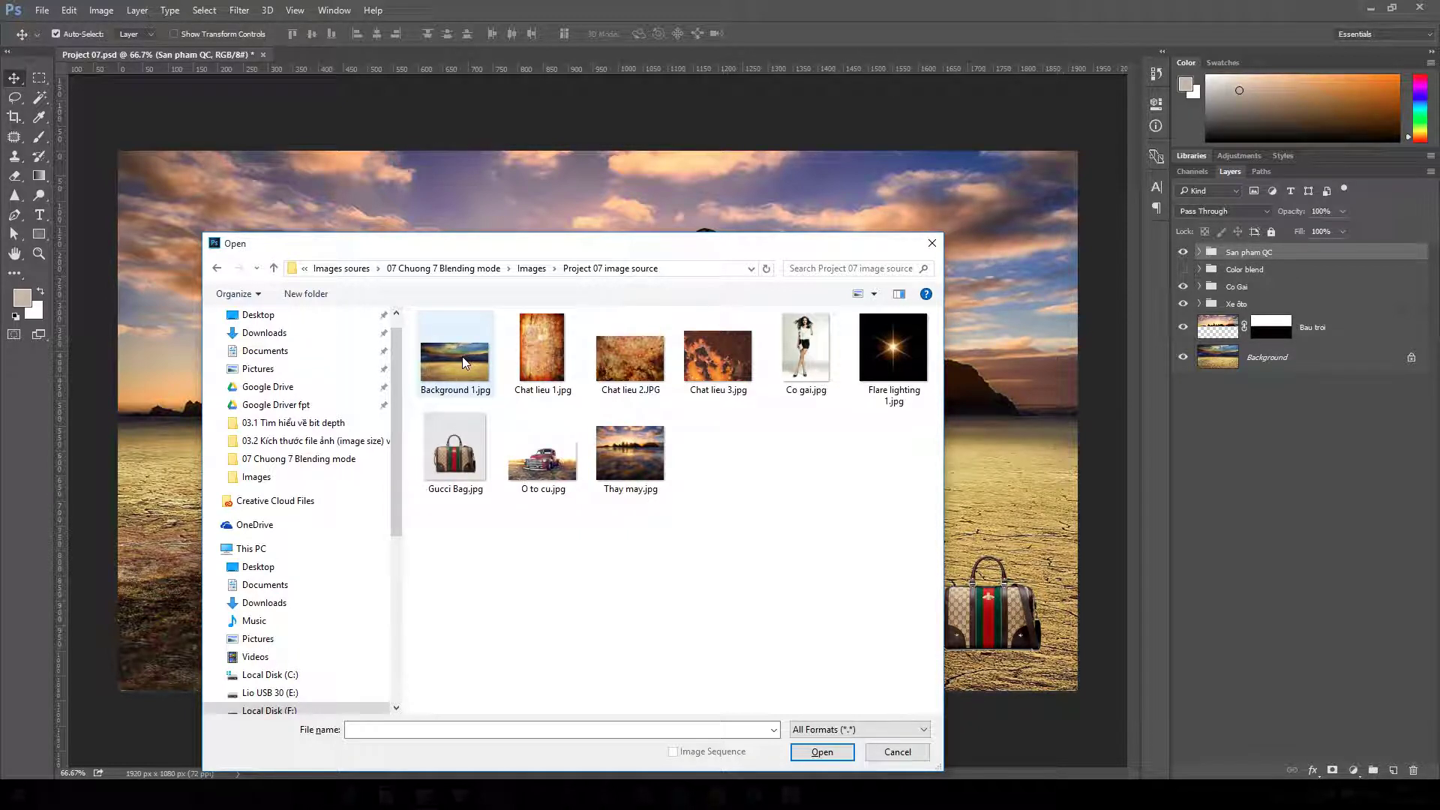
pyautogui.doubleClick(459, 359)
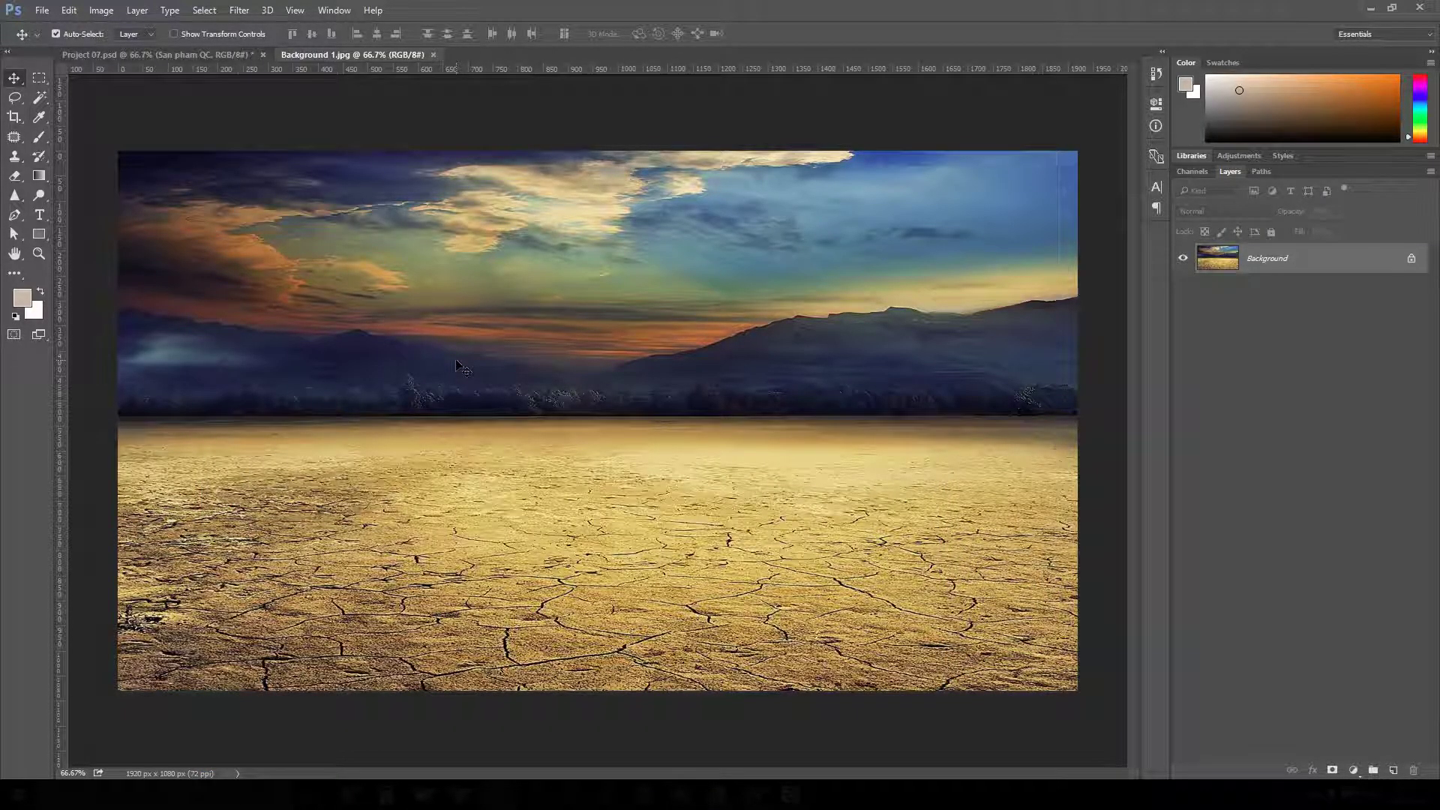
pyautogui.hotkey('ctrl', 'o')
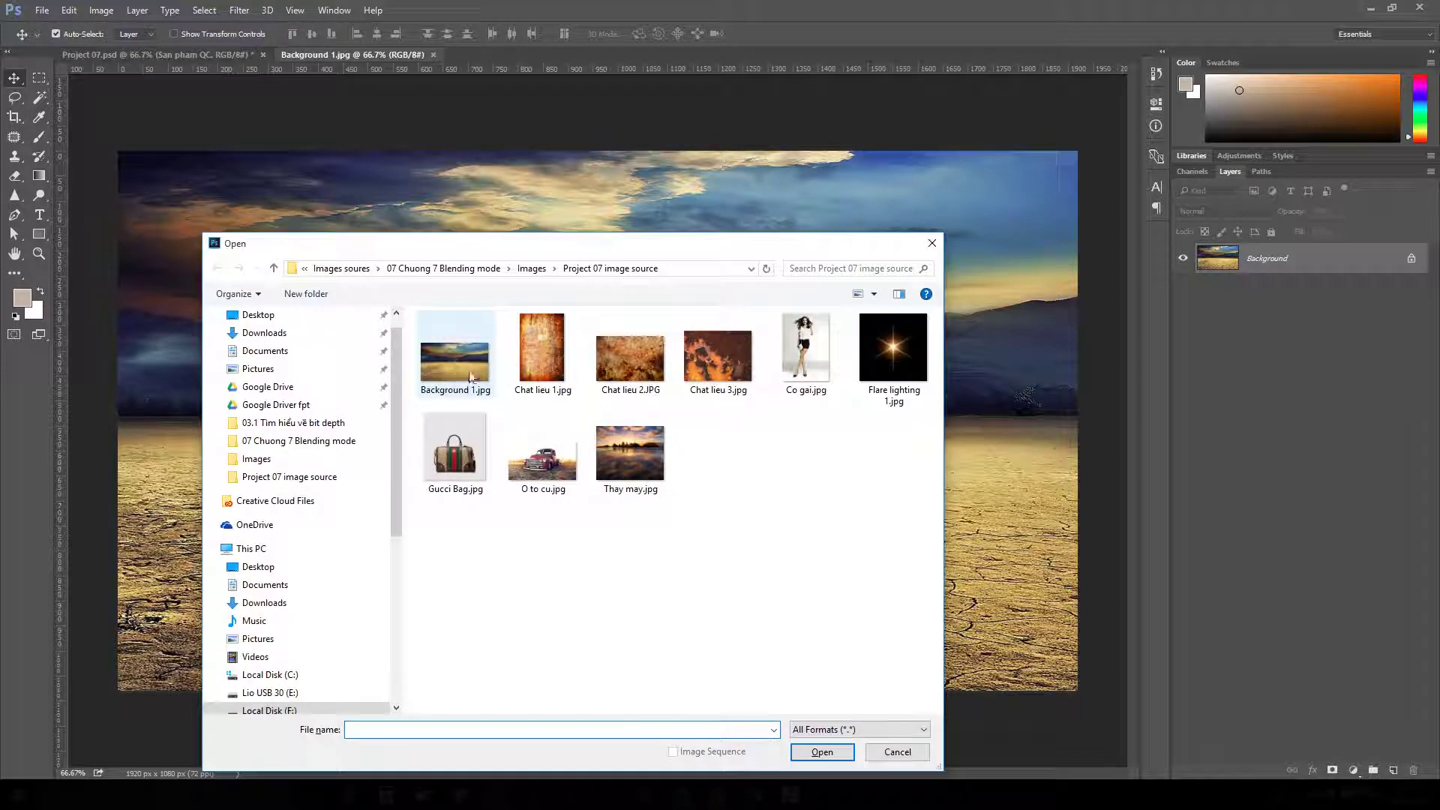
pyautogui.doubleClick(639, 471)
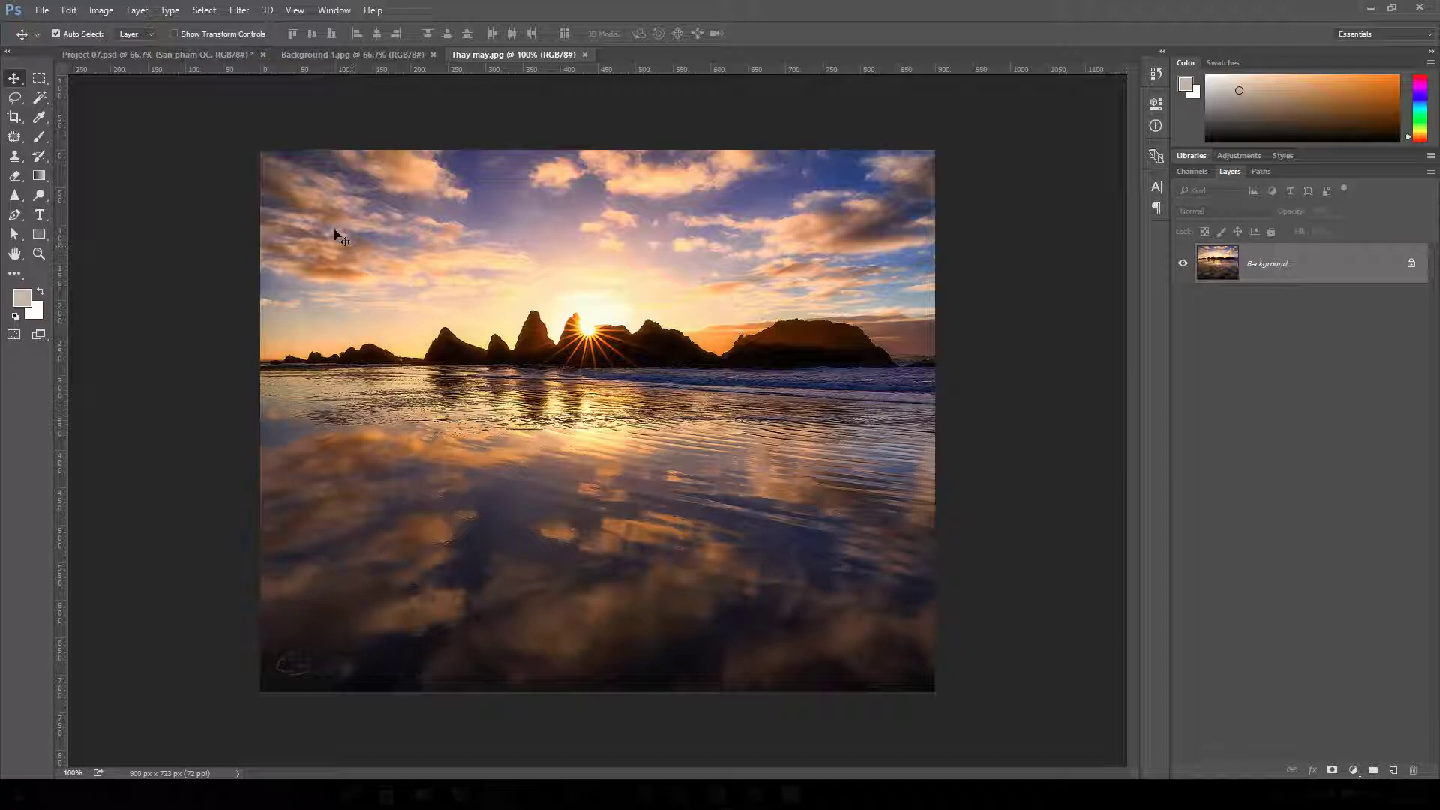
# - Copy the full-width sky and rocks area of Thay may.jpg into Background 1.jpg and align it with the canvas's upper-left corner
pyautogui.click(40, 78)
pyautogui.moveTo(261, 150); pyautogui.dragTo(964, 373)
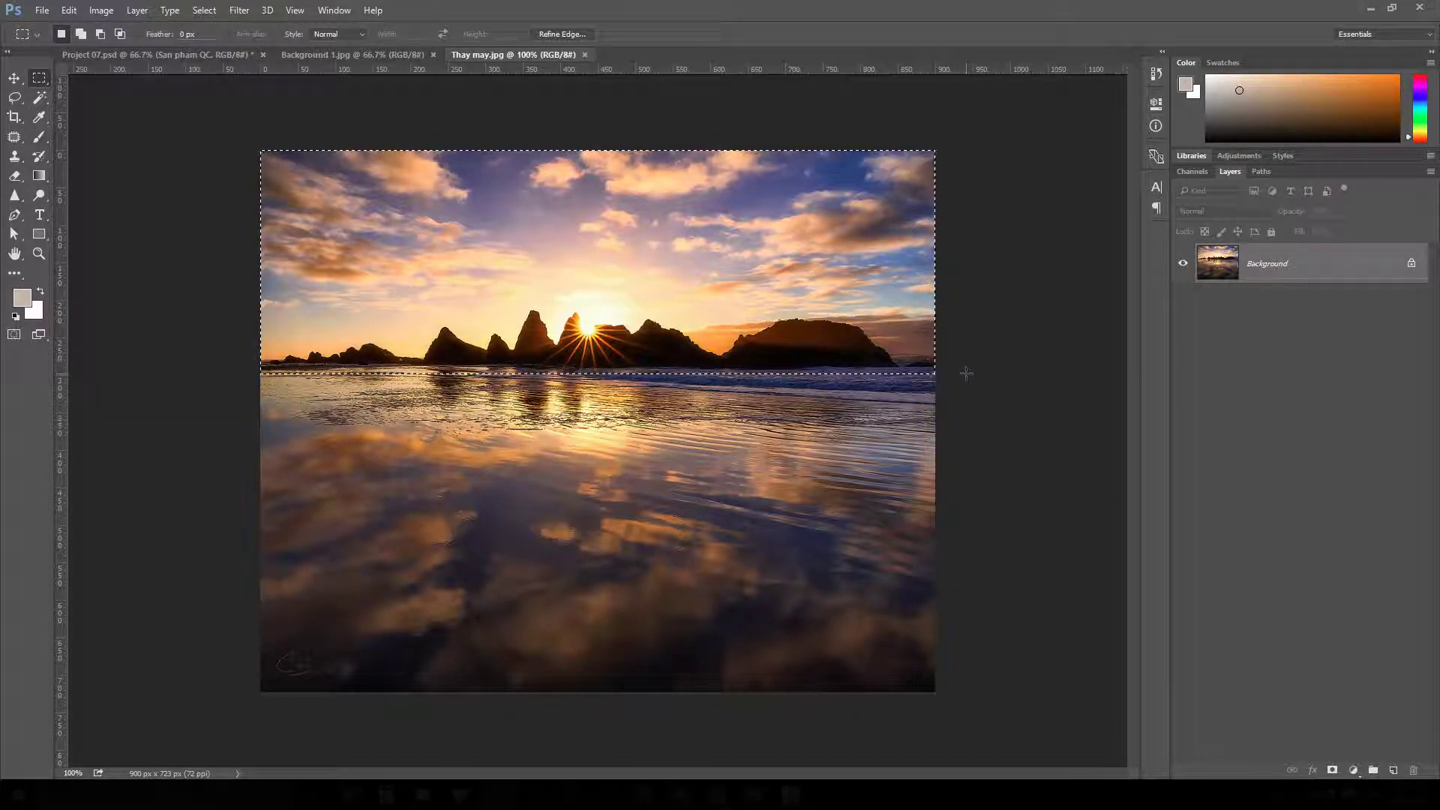
pyautogui.click(339, 55)
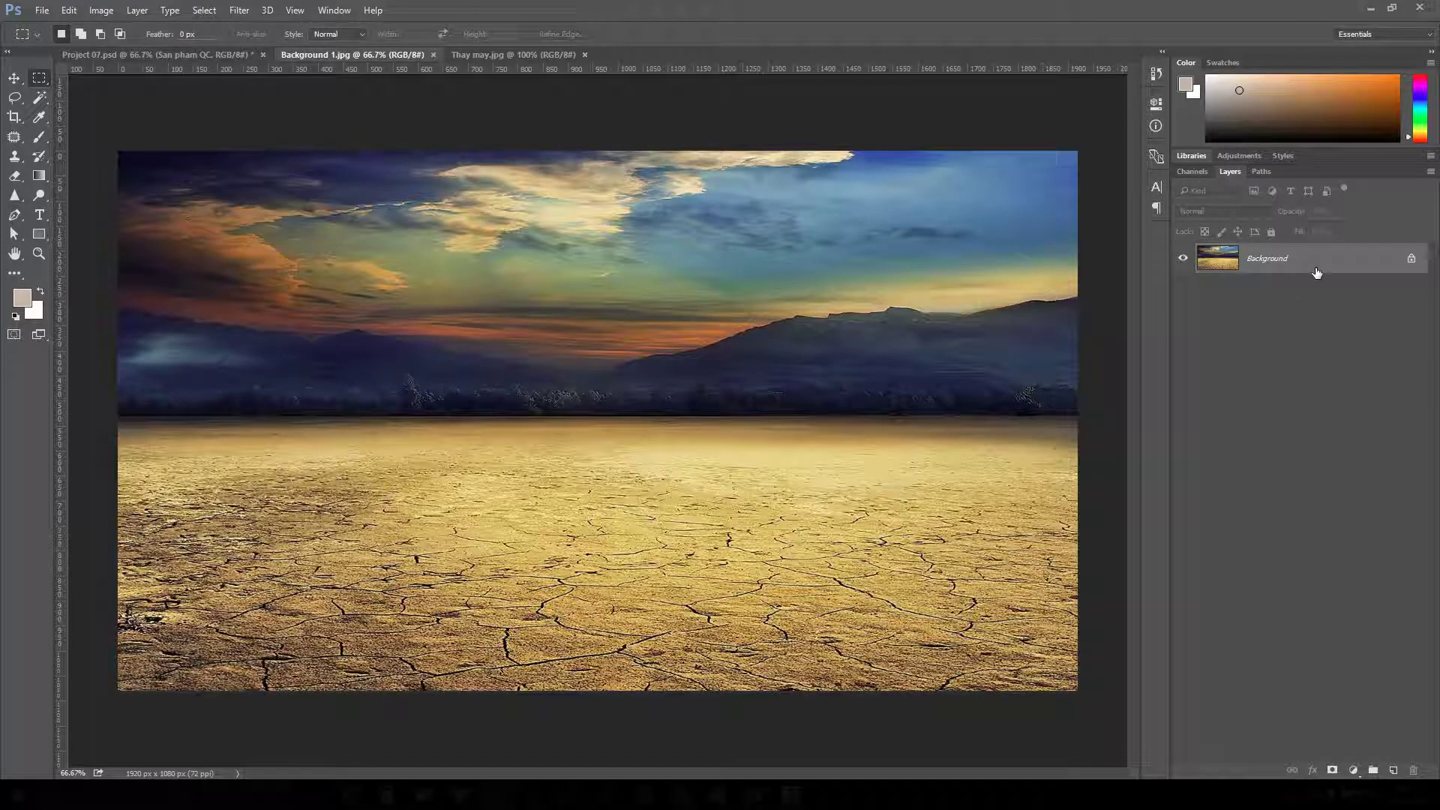
pyautogui.hotkey('ctrl', 'v')
pyautogui.press('v')
pyautogui.moveTo(576, 360); pyautogui.dragTo(438, 232)
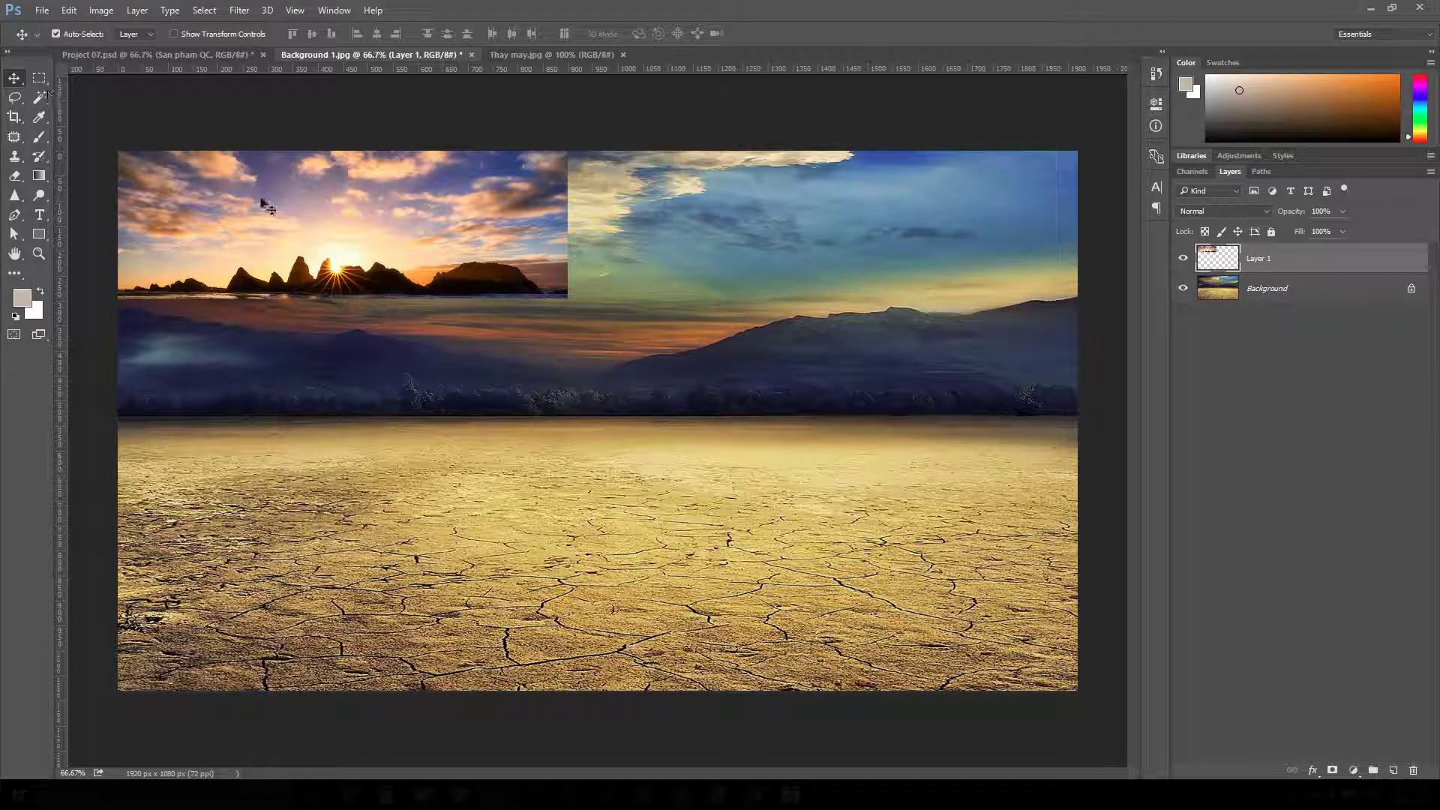
# - Scale the pasted sky proportionally to about 214% to span the canvas width, and move it up to meet the ground's horizon
pyautogui.hotkey('ctrl', 't')
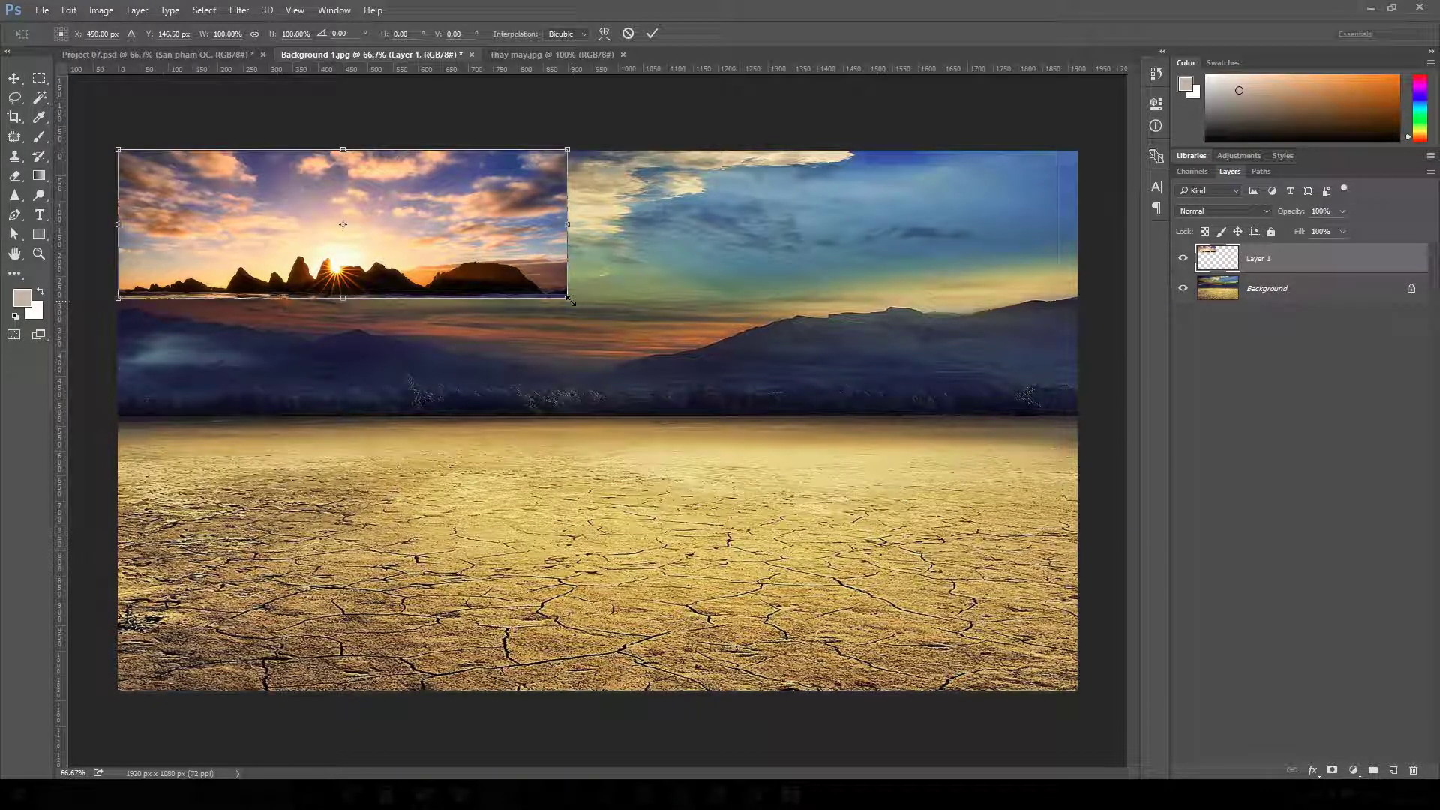
pyautogui.moveTo(569, 299); pyautogui.dragTo(1085, 484)
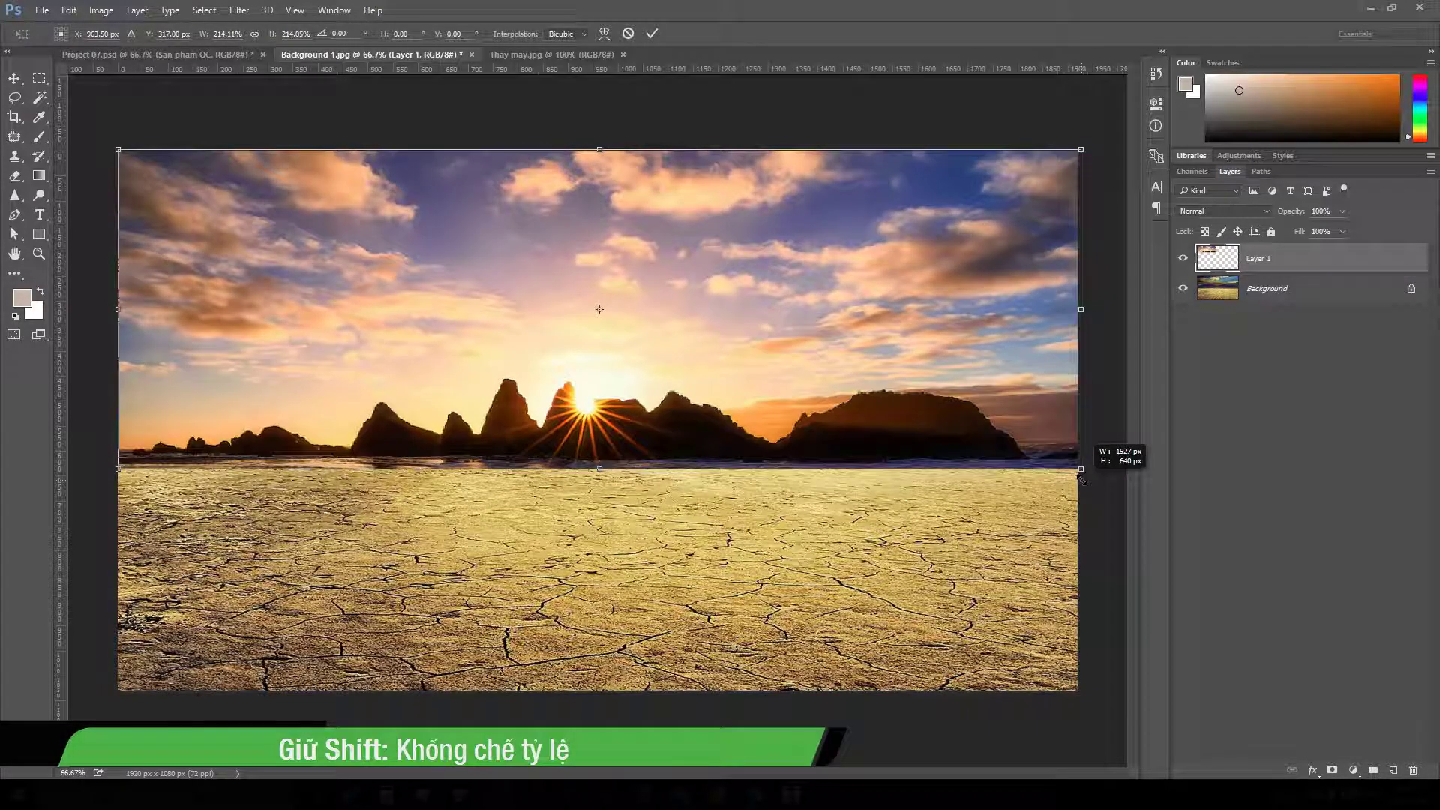
pyautogui.moveTo(1001, 416); pyautogui.dragTo(998, 369)
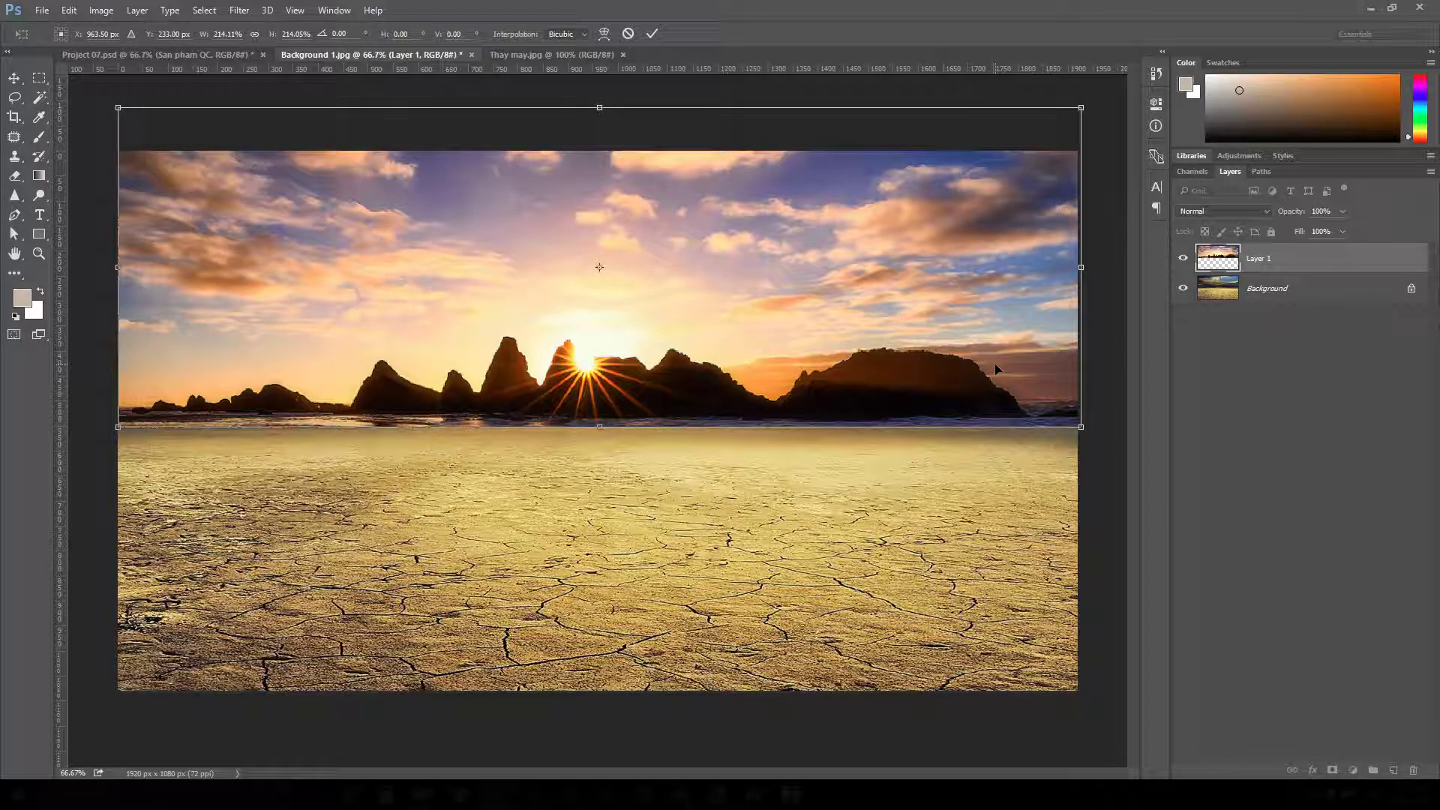
pyautogui.press('Return')
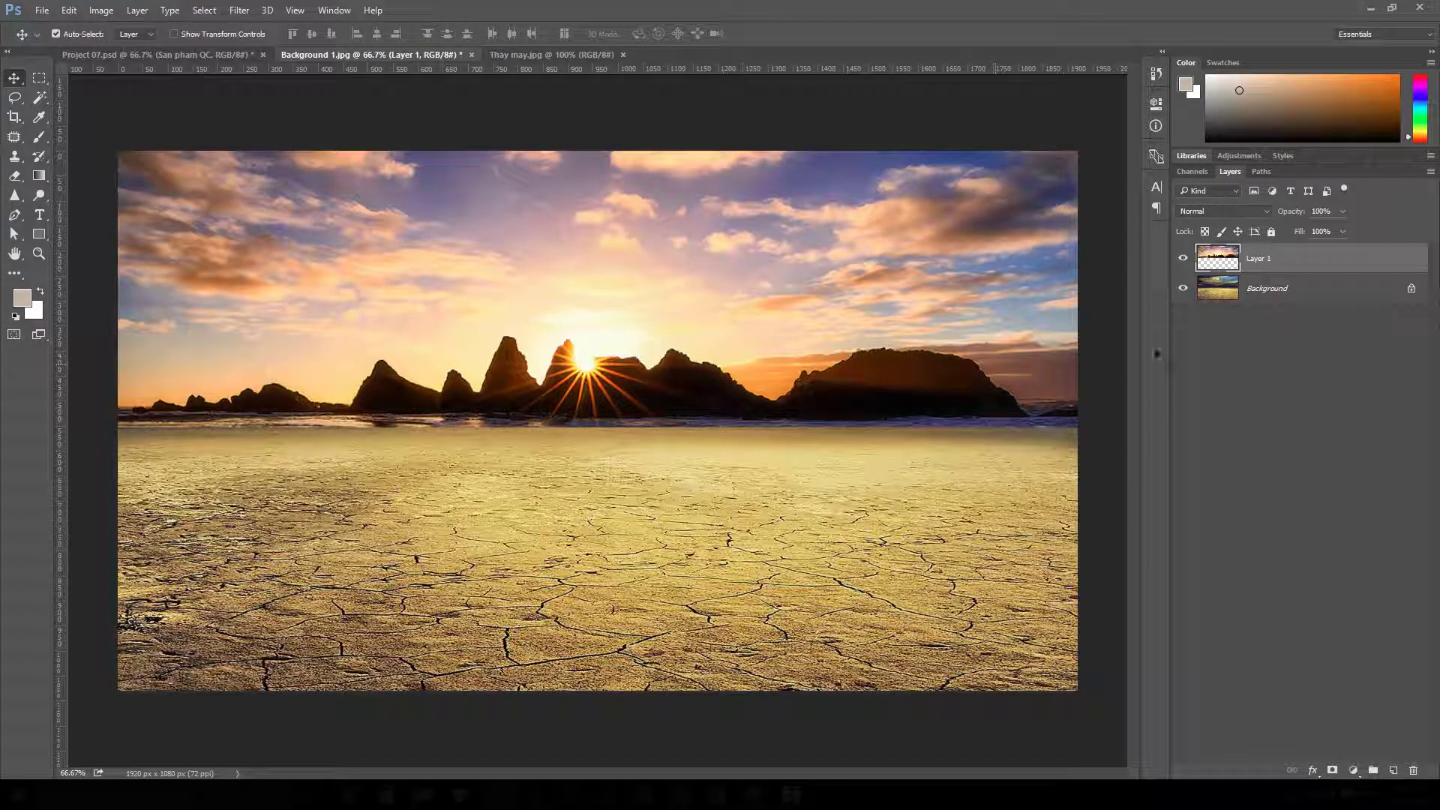
# - Rename the sky layer "Ghe may"
pyautogui.doubleClick(1263, 259)
pyautogui.write('Ghe may')
pyautogui.press('Return')
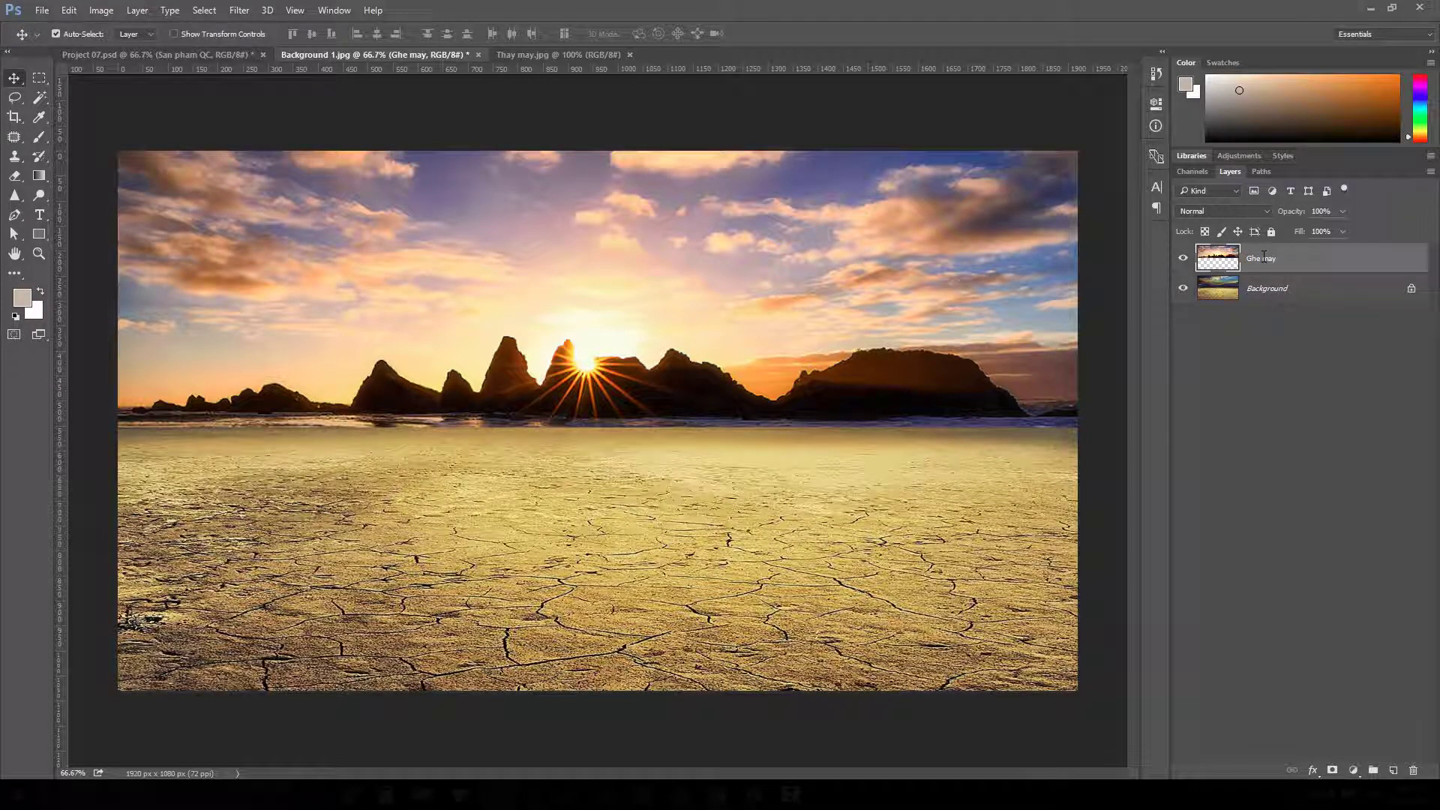
# - Add a layer mask to the Ghe may layer
pyautogui.keyDown('ctrl'); pyautogui.click(803, 431); pyautogui.keyUp('ctrl')
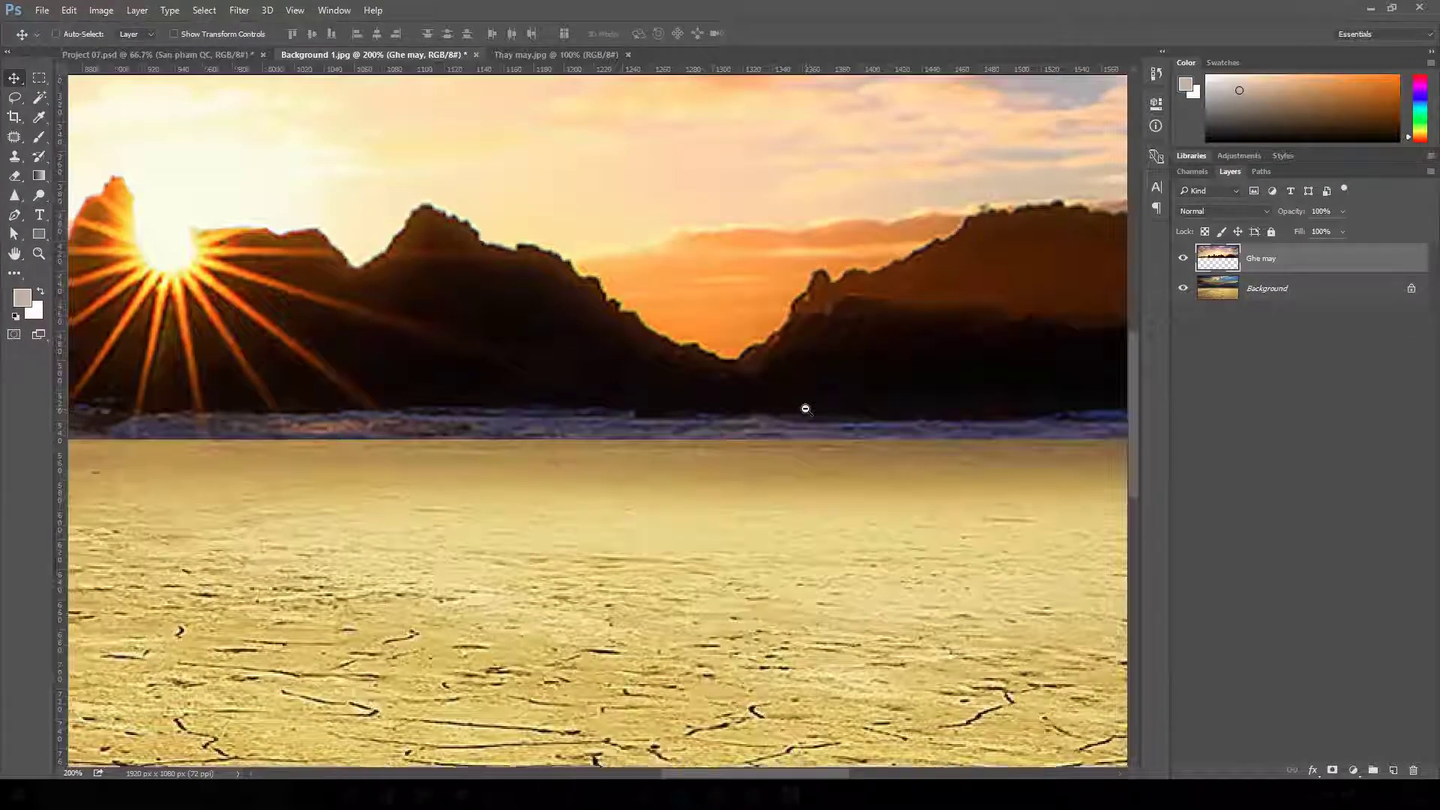
pyautogui.scroll(-3, 805, 408)
pyautogui.scroll(3, 759, 409)
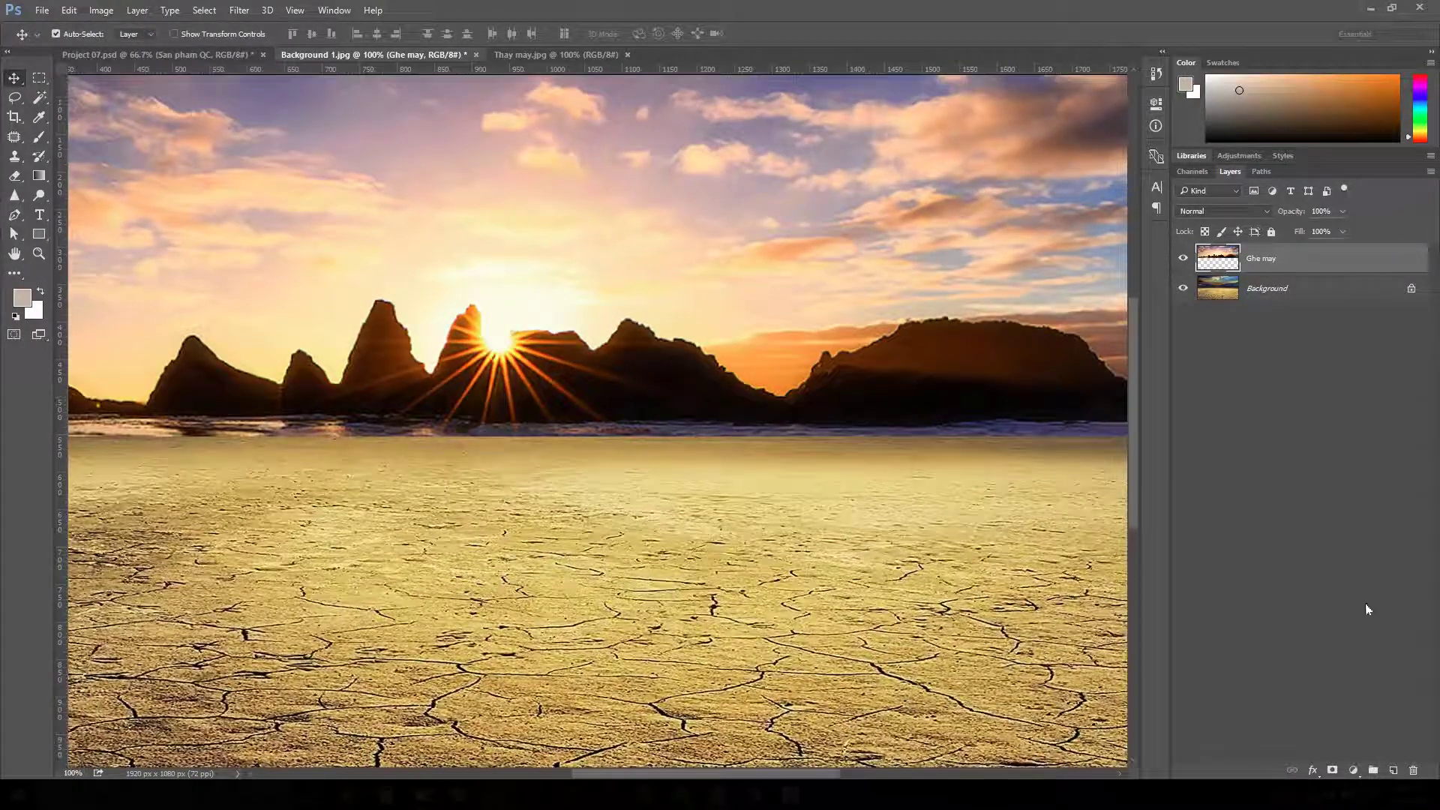
pyautogui.click(1334, 770)
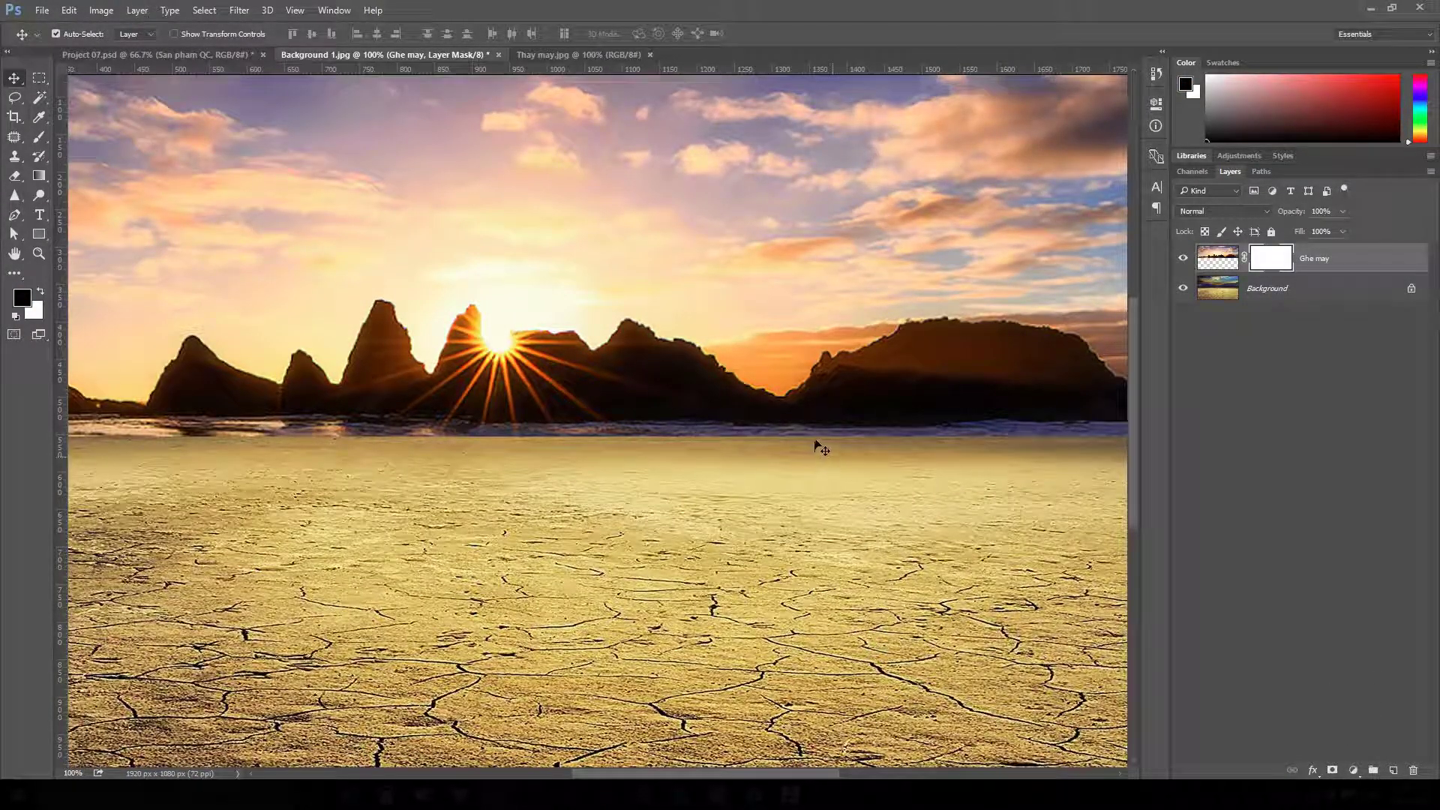
# - Draw a short vertical black-to-white linear gradient on the Ghe may mask across the horizon, hiding the sea strip below the rocks
pyautogui.click(41, 179)
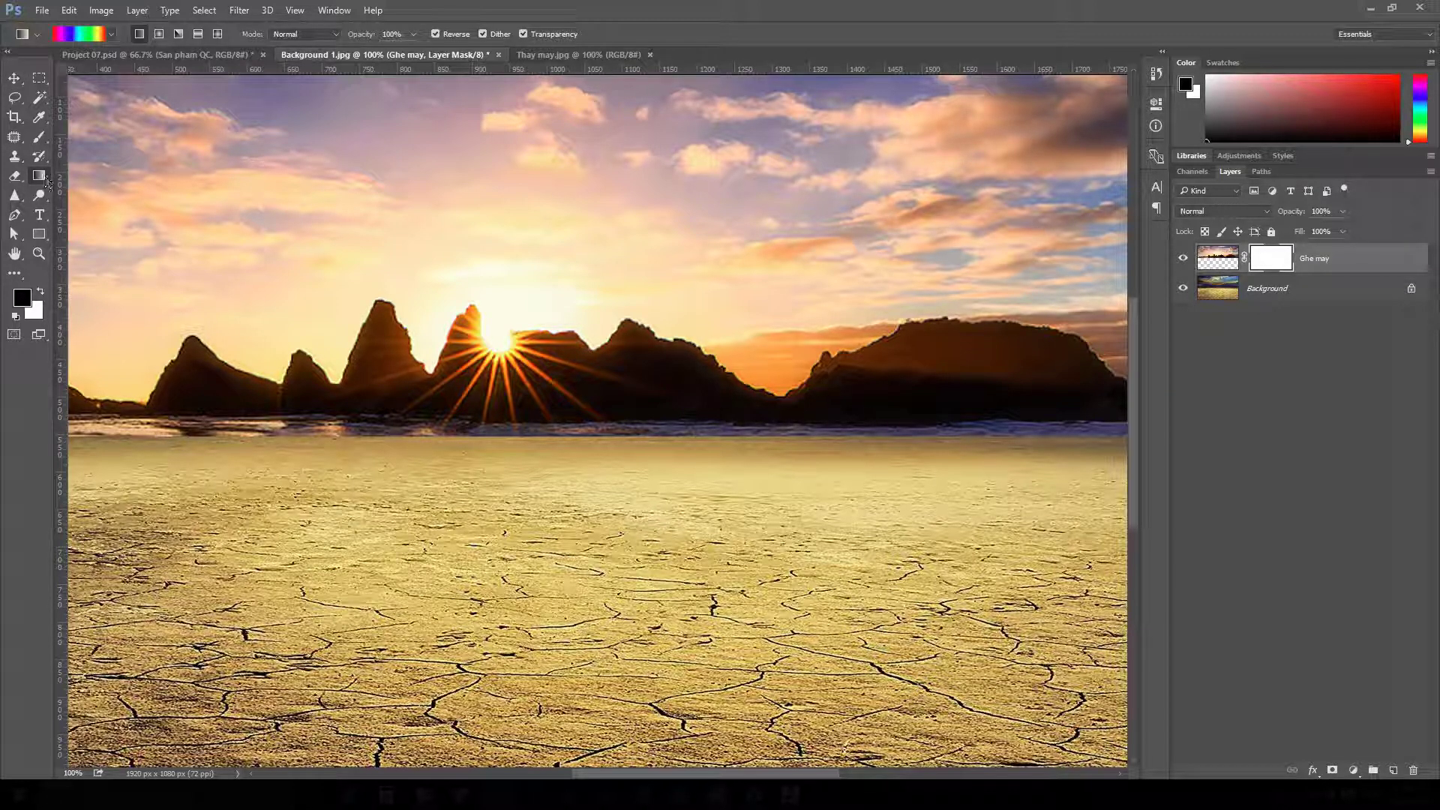
pyautogui.click(111, 34)
pyautogui.click(80, 63)
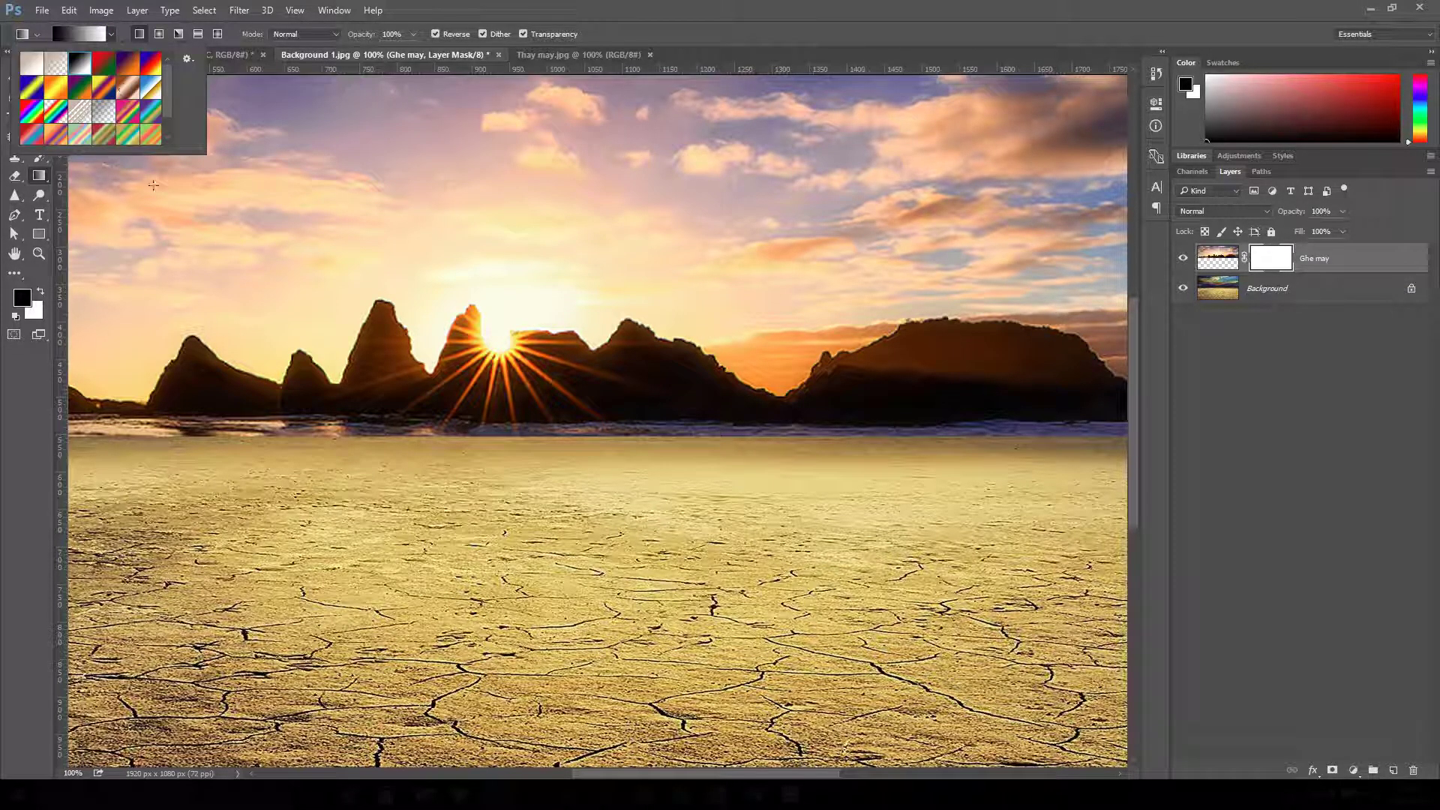
pyautogui.click(1284, 272)
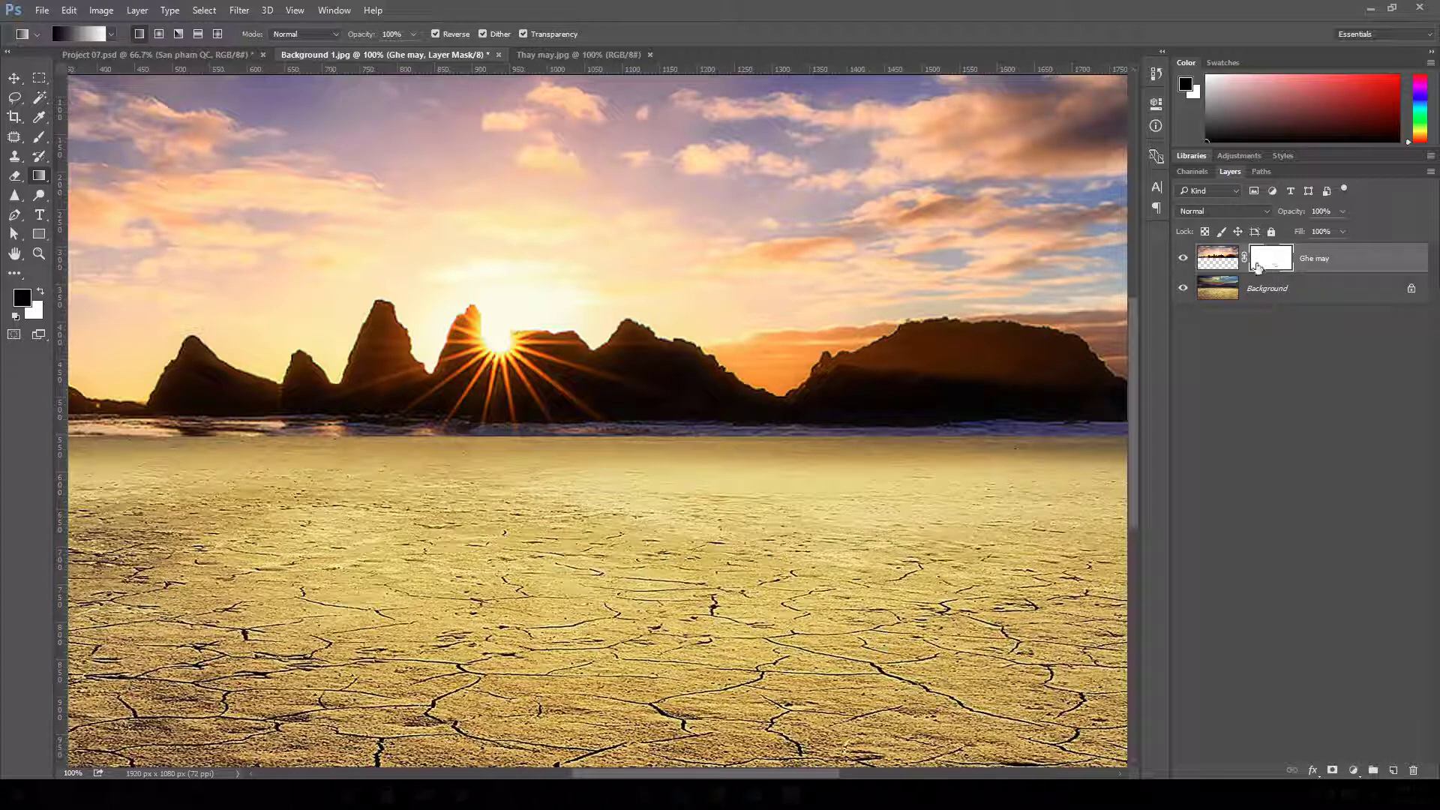
pyautogui.moveTo(718, 401); pyautogui.dragTo(718, 428)
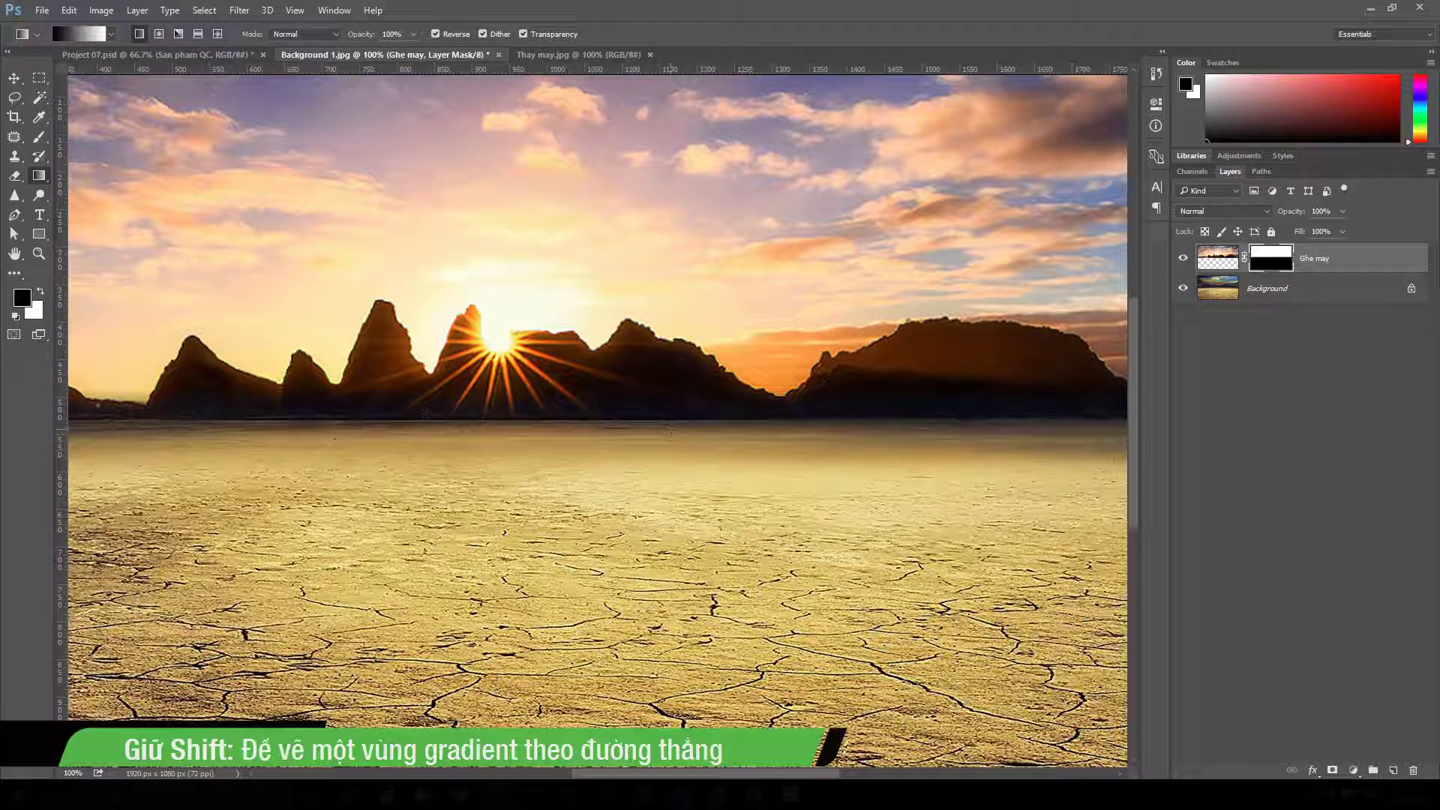
pyautogui.keyDown('alt'); pyautogui.click(718, 394); pyautogui.keyUp('alt')
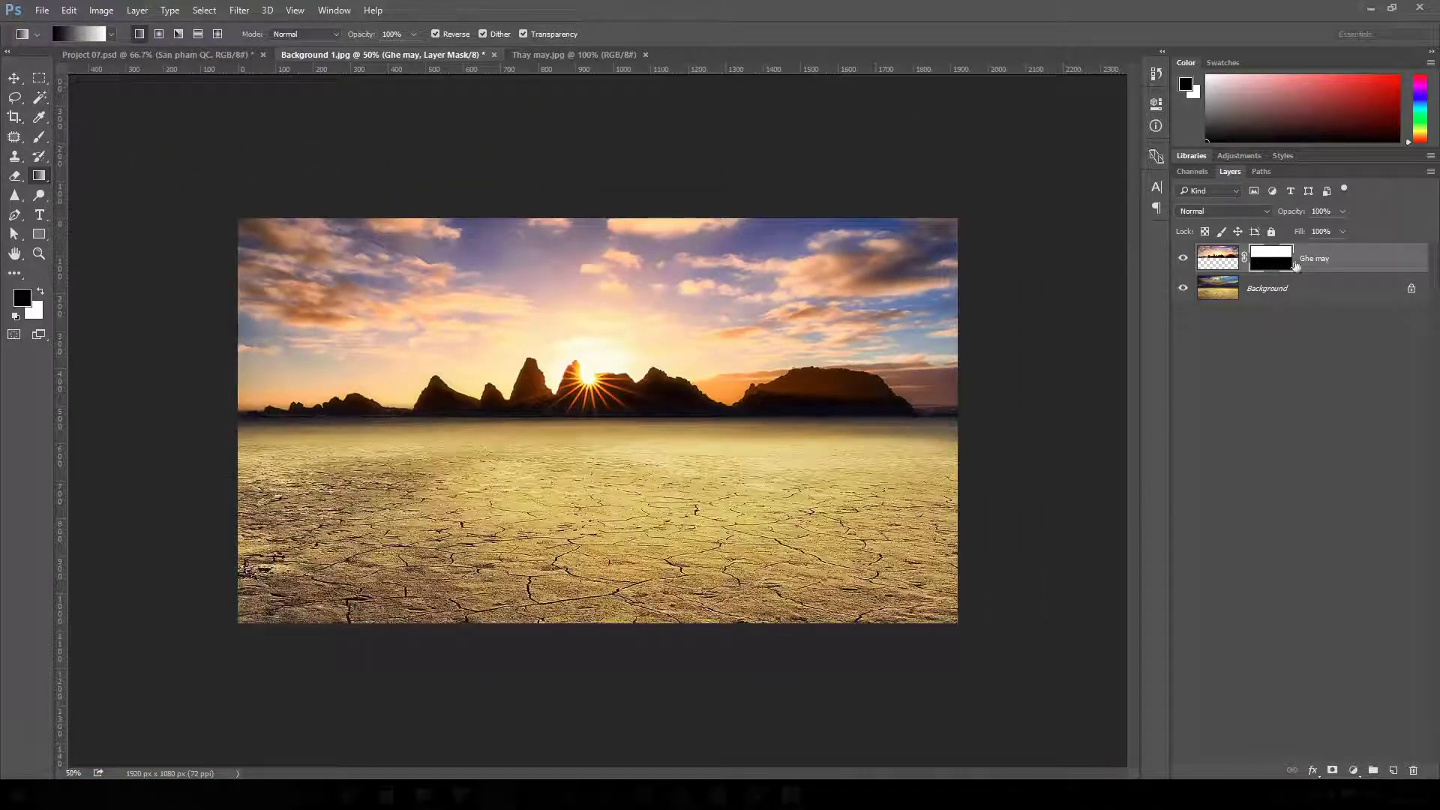
# - Examine the Ghe may layer mask on its own, then return to the composite view
pyautogui.keyDown('alt'); pyautogui.click(1279, 266); pyautogui.keyUp('alt')
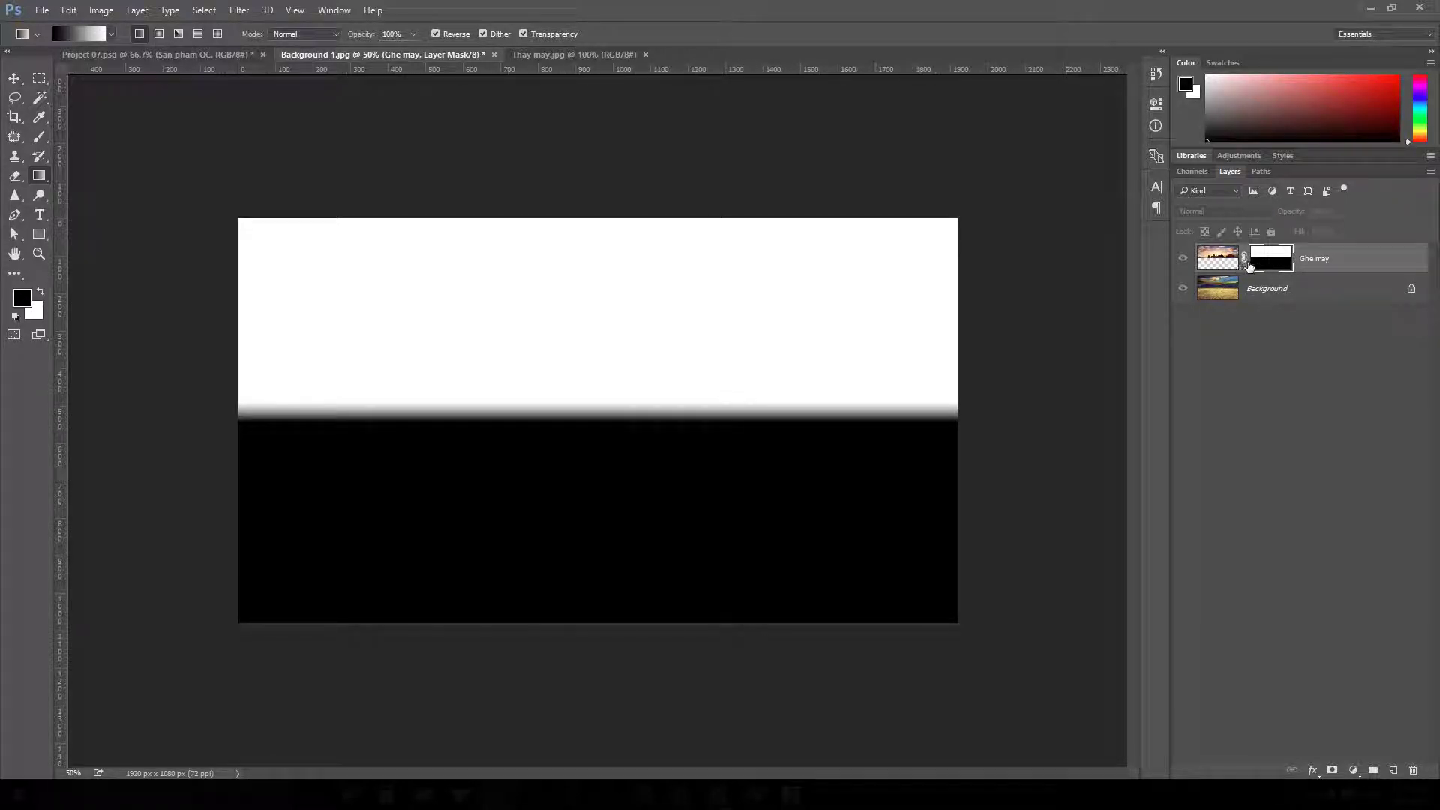
pyautogui.keyDown('alt'); pyautogui.click(1264, 264); pyautogui.keyUp('alt')
pyautogui.hotkey('ctrl', '+')
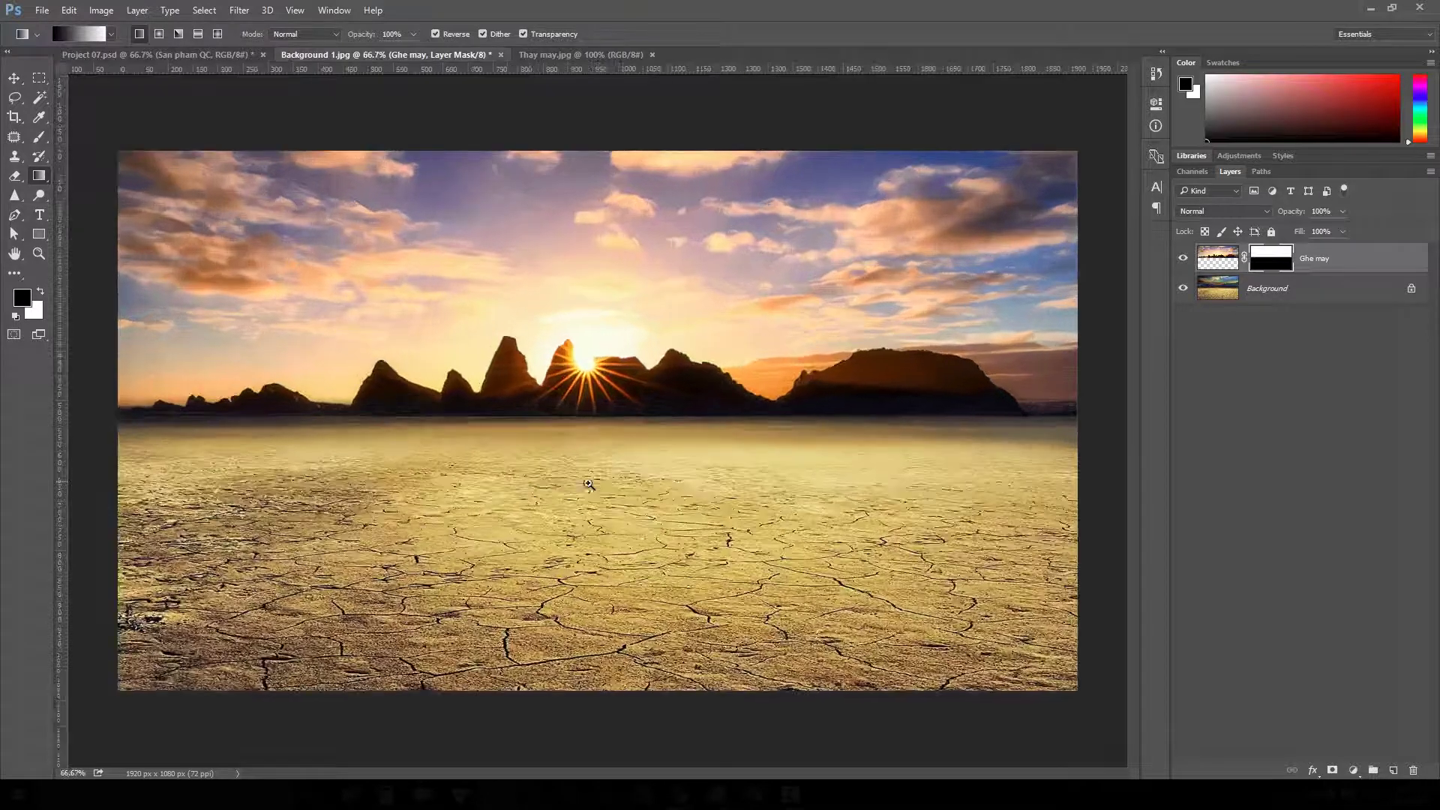
# - Open the car photo O to cu.jpg
pyautogui.hotkey('ctrl', '-')
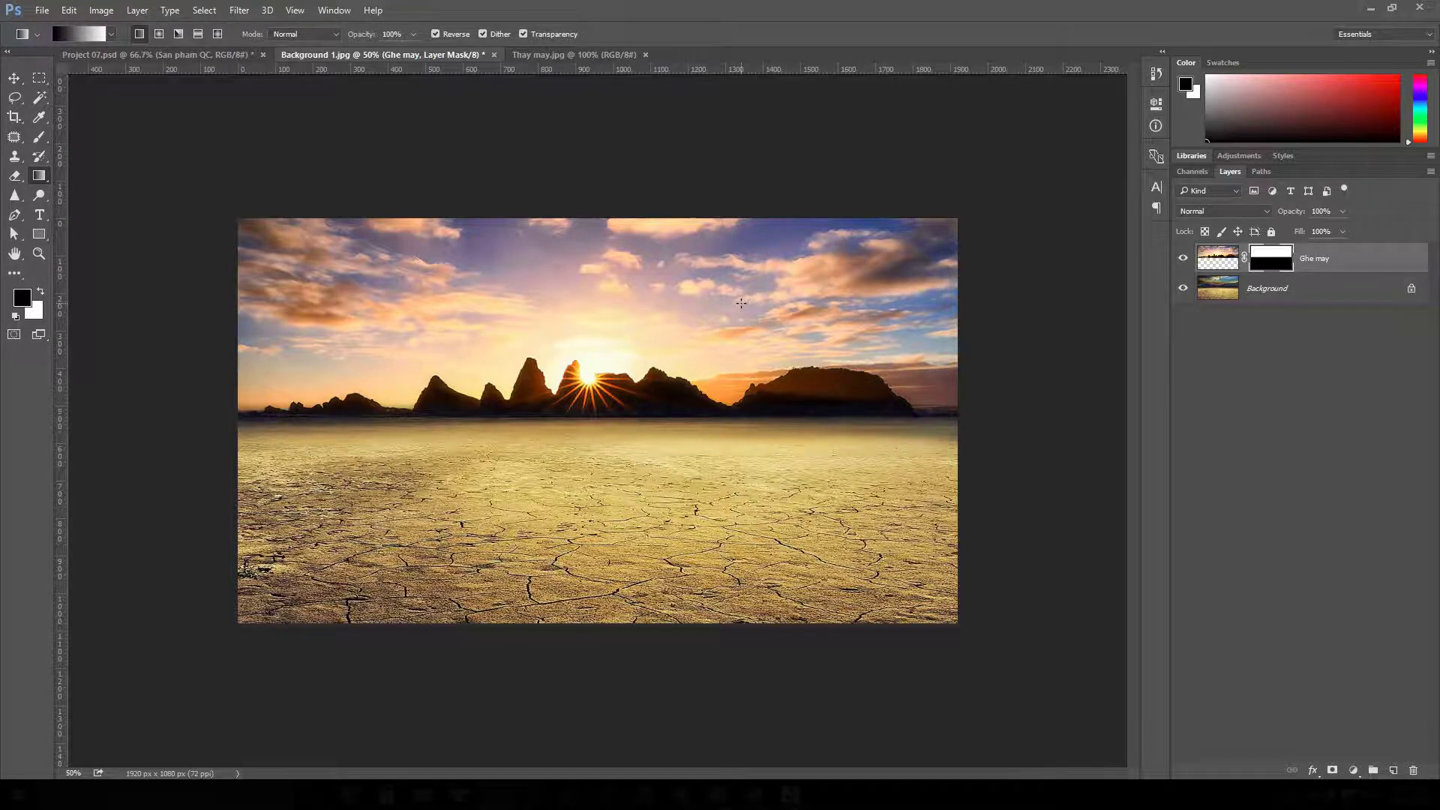
pyautogui.hotkey('ctrl', 'o')
pyautogui.doubleClick(538, 467)
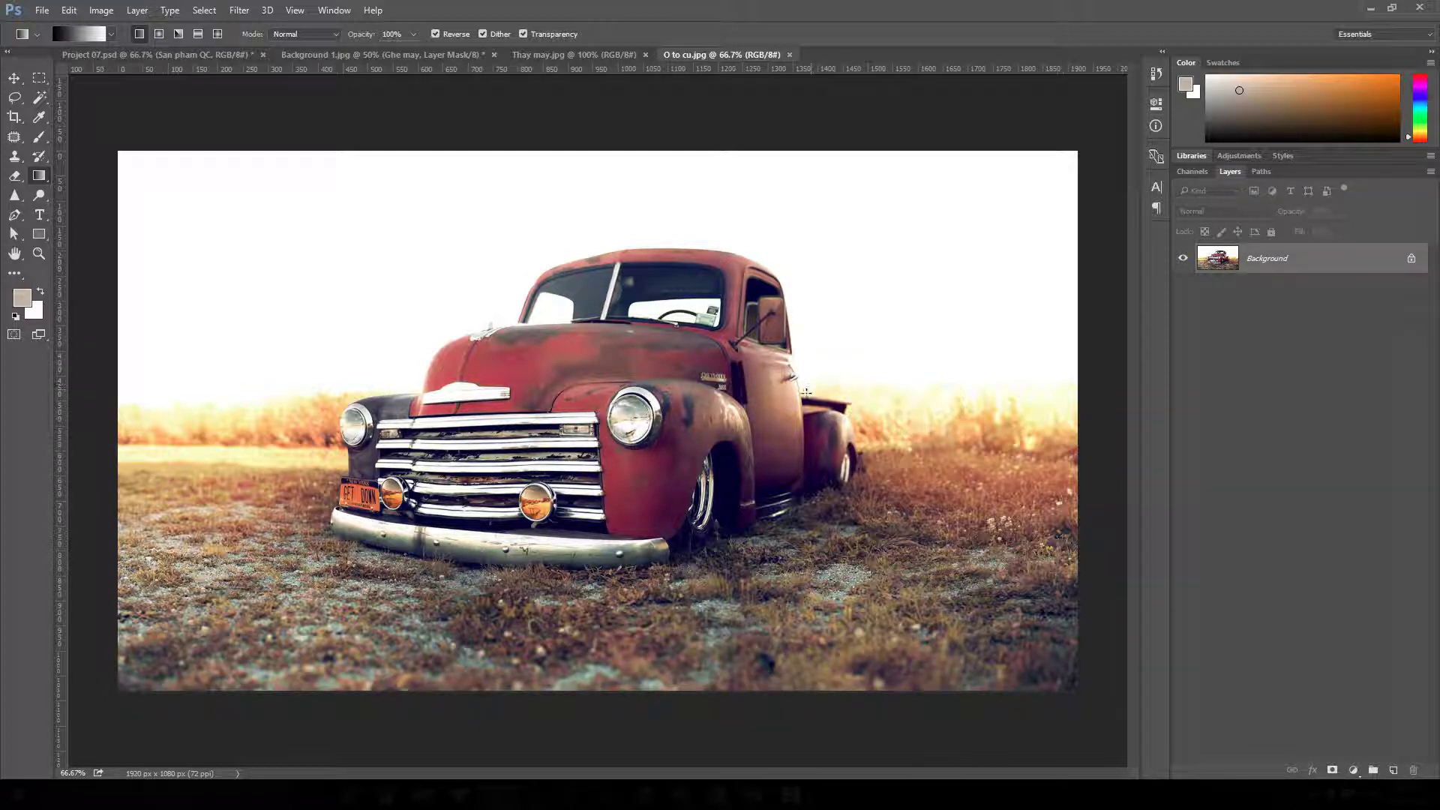
pyautogui.click(14, 215)
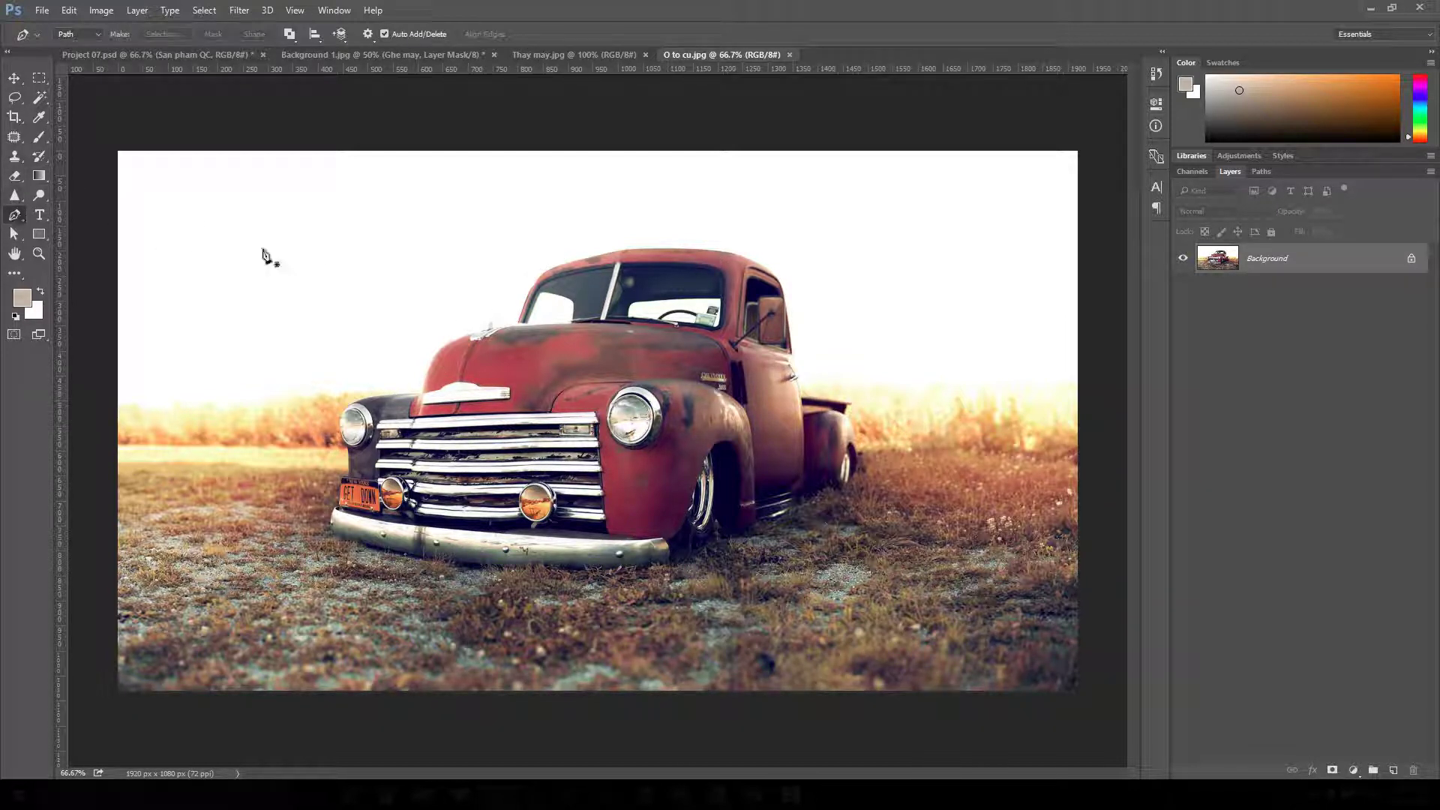
pyautogui.click(422, 392)
pyautogui.moveTo(479, 332); pyautogui.dragTo(520, 325)
pyautogui.click(520, 324)
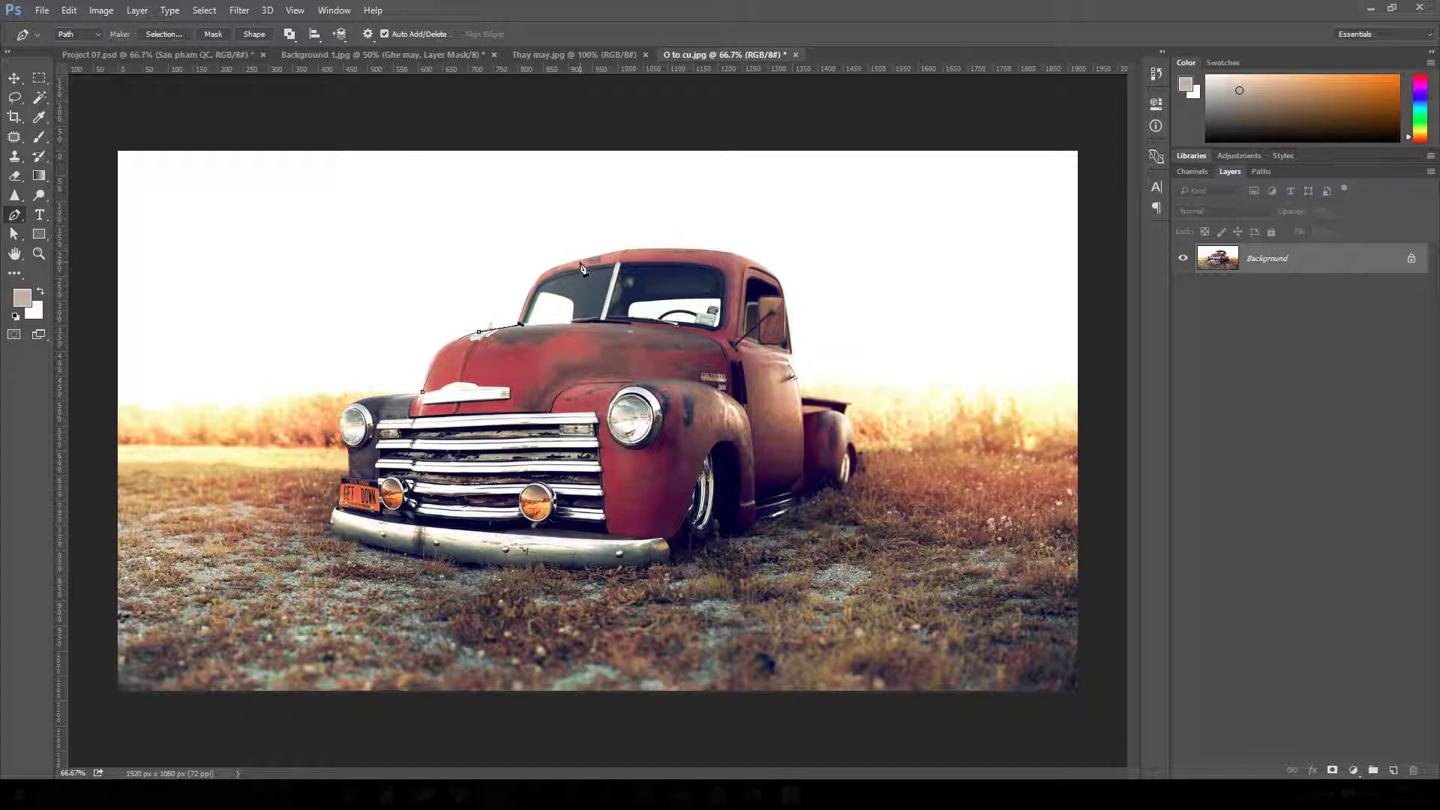
pyautogui.press('Escape')
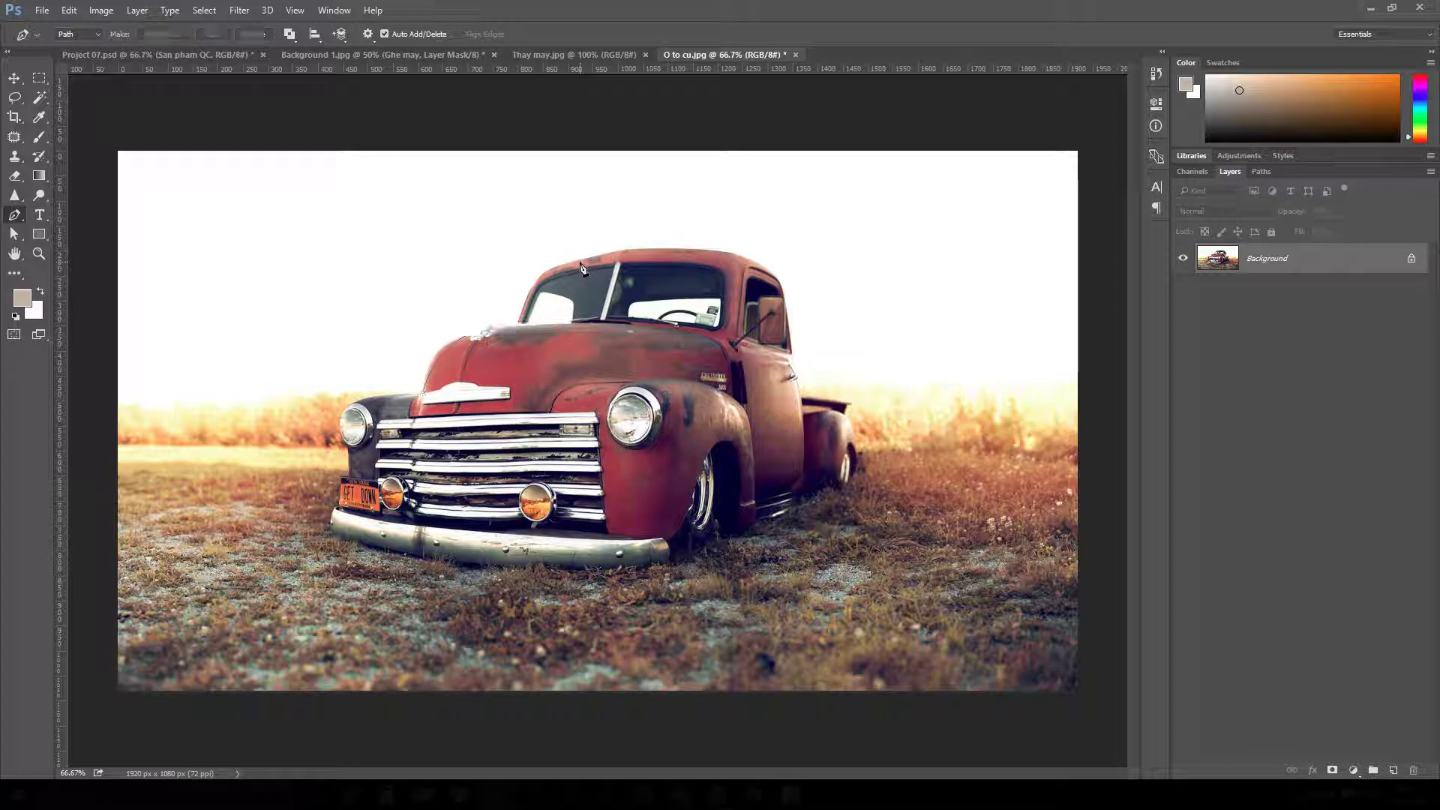
# - Load the saved Path 1 around the car and its ground as a selection
pyautogui.click(1266, 173)
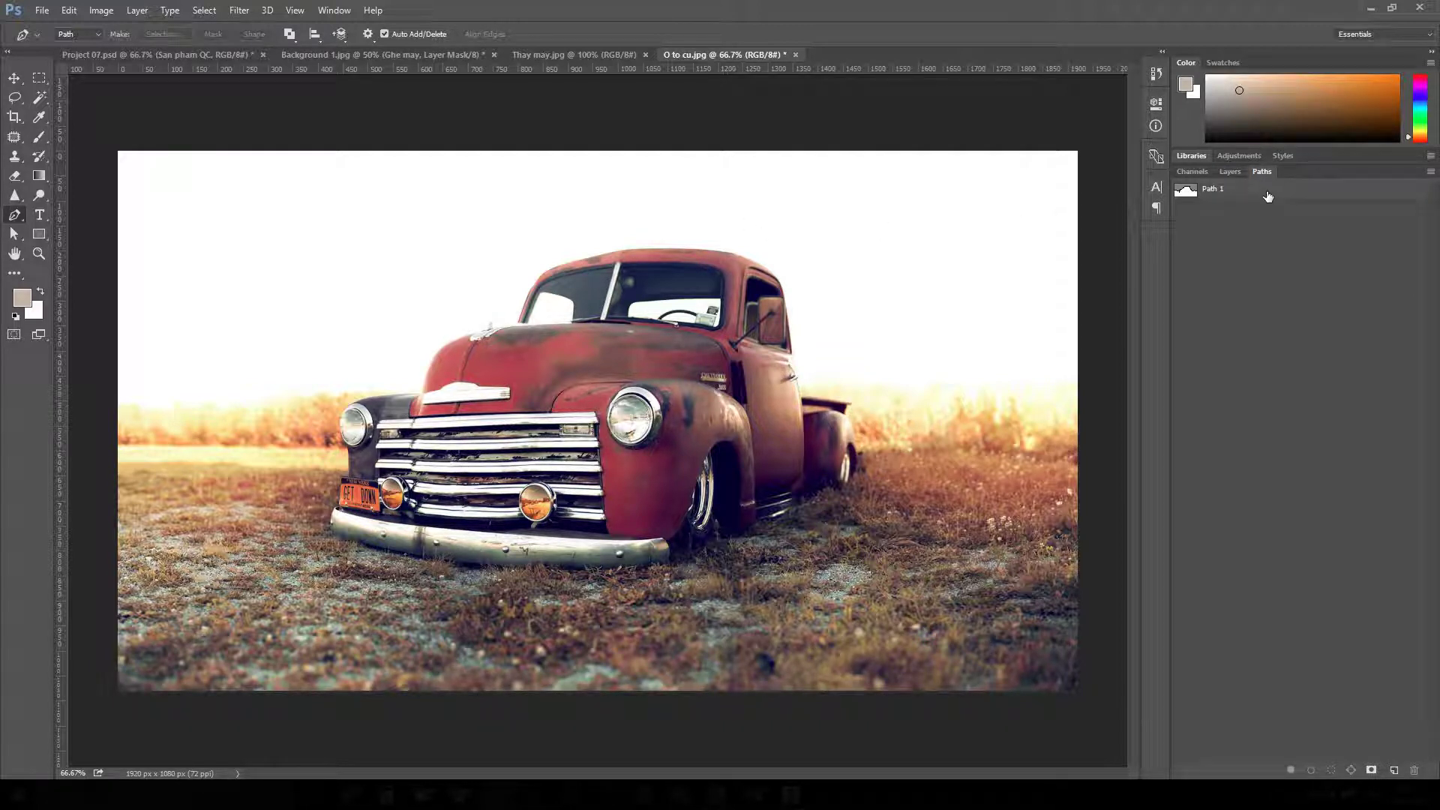
pyautogui.click(1268, 197)
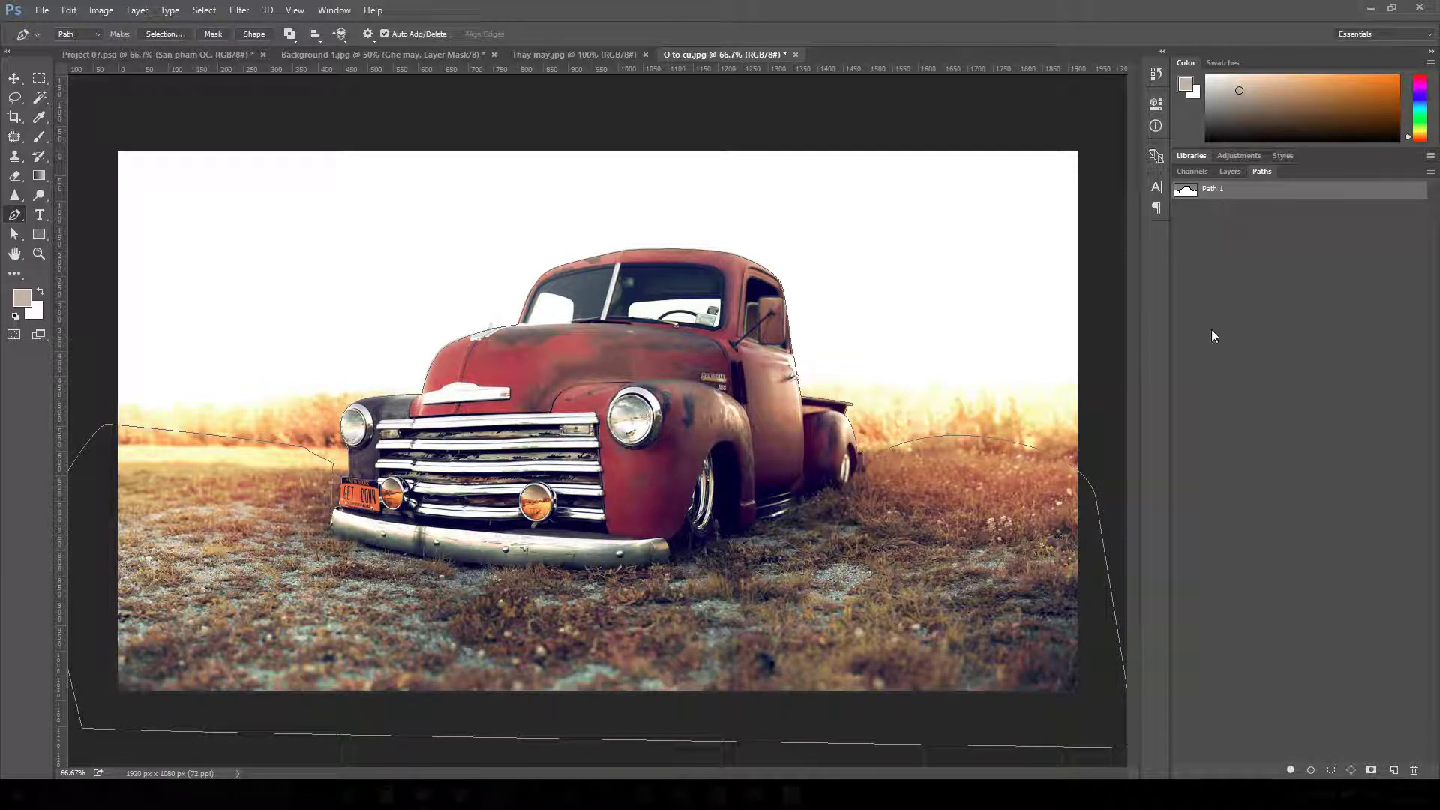
pyautogui.hotkey('ctrl', 'Return')
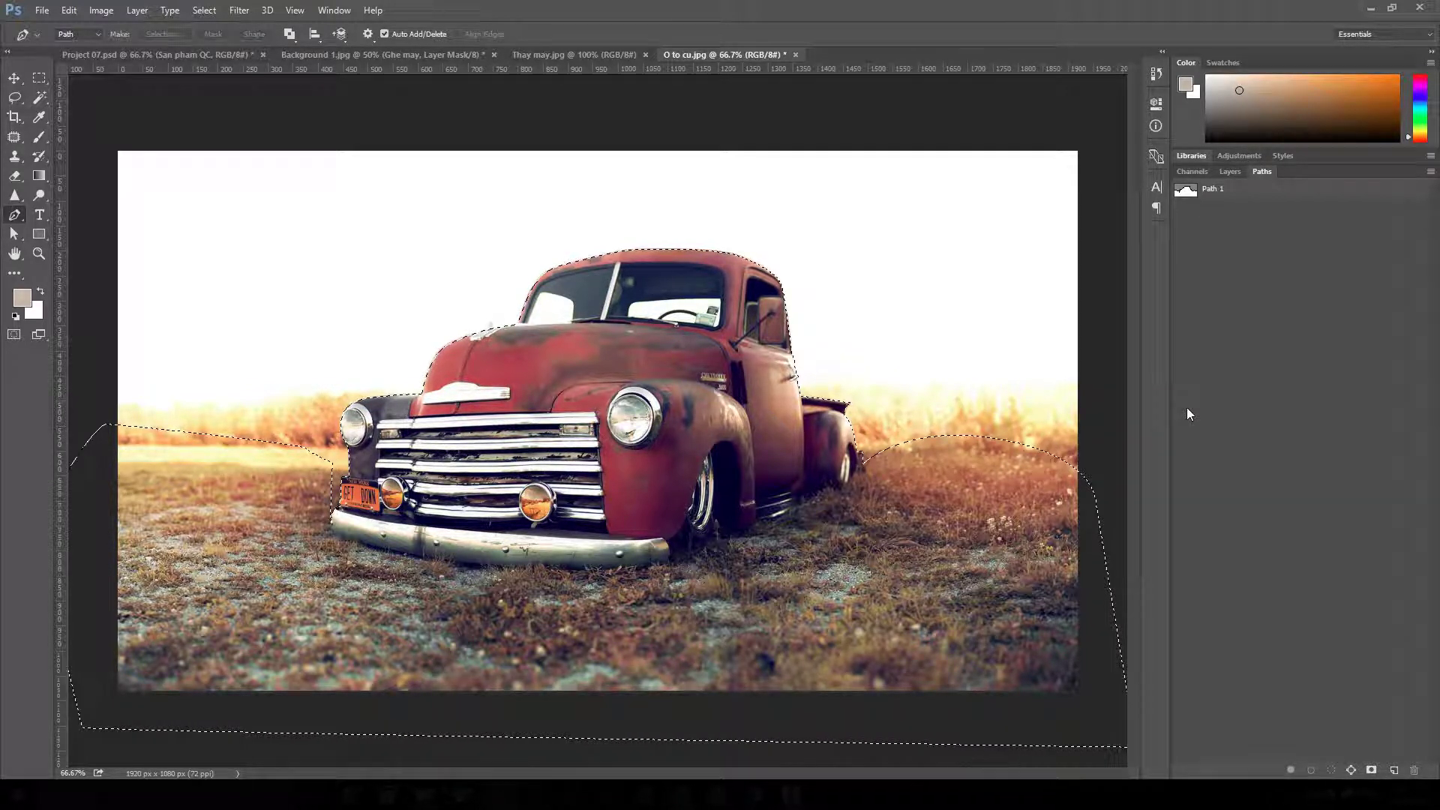
# - Reload Path 1 as a selection in the car photo, then copy the selected car and ground into Background 1.jpg
pyautogui.hotkey('ctrl', 'd')
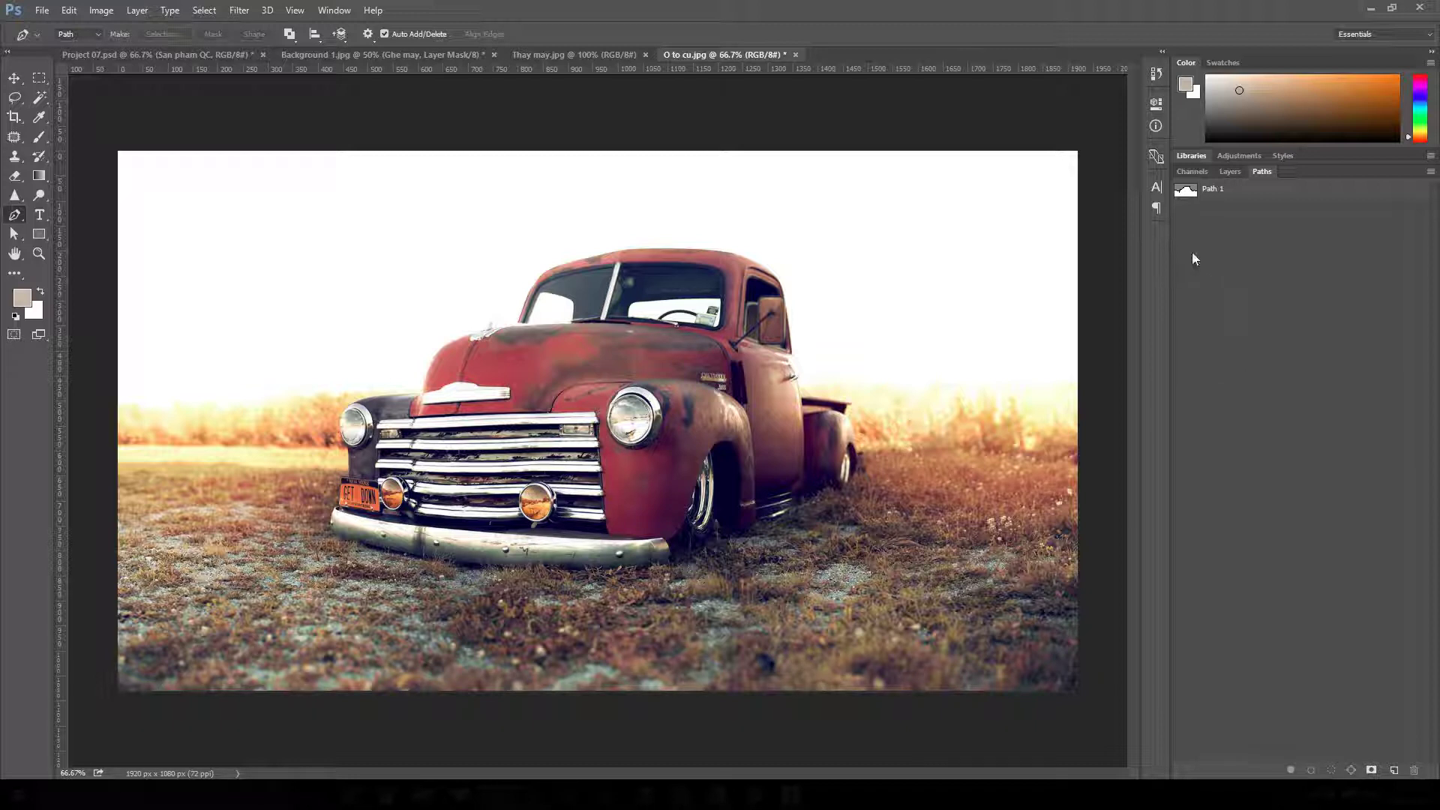
pyautogui.click(1254, 191)
pyautogui.click(1244, 243)
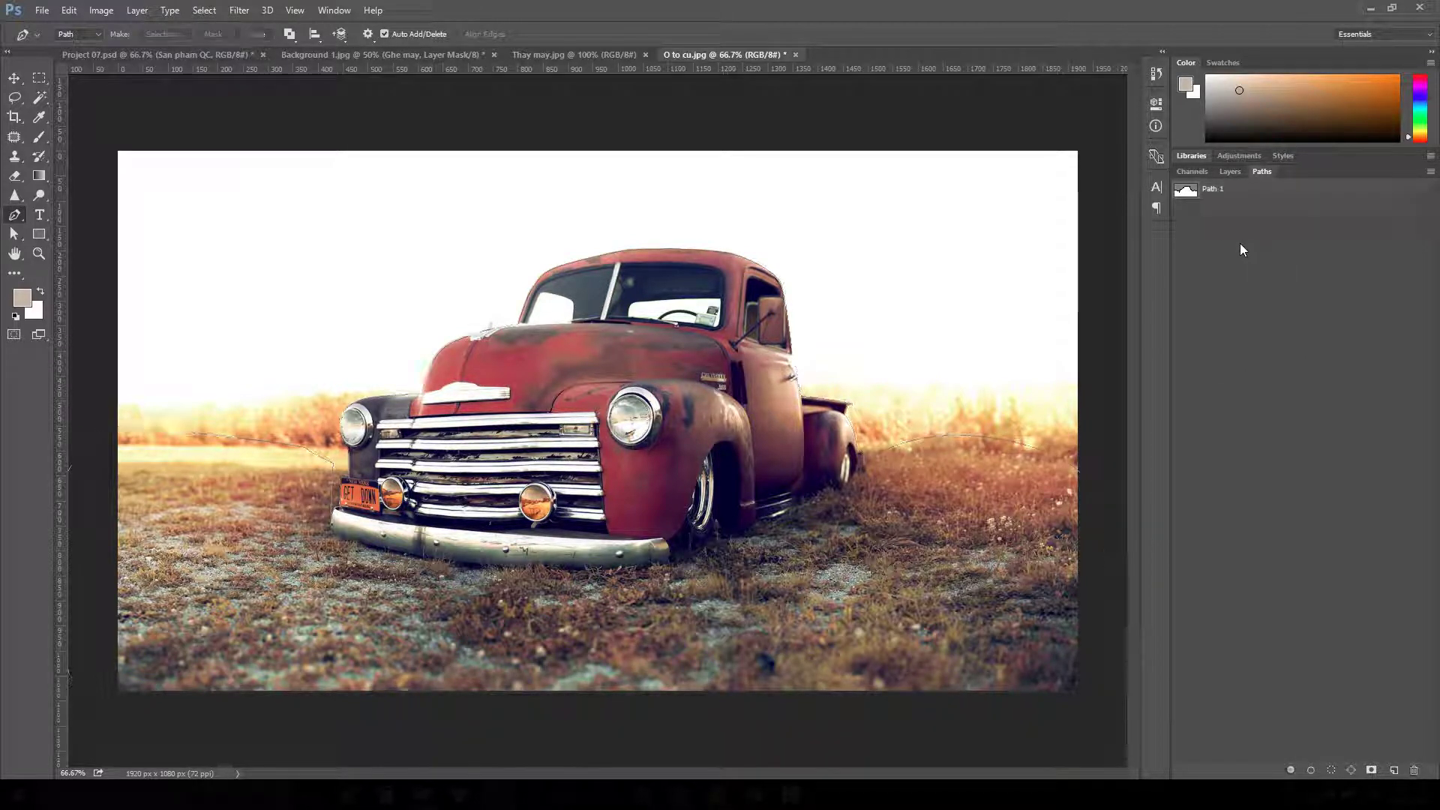
pyautogui.keyDown('ctrl'); pyautogui.click(1187, 192); pyautogui.keyUp('ctrl')
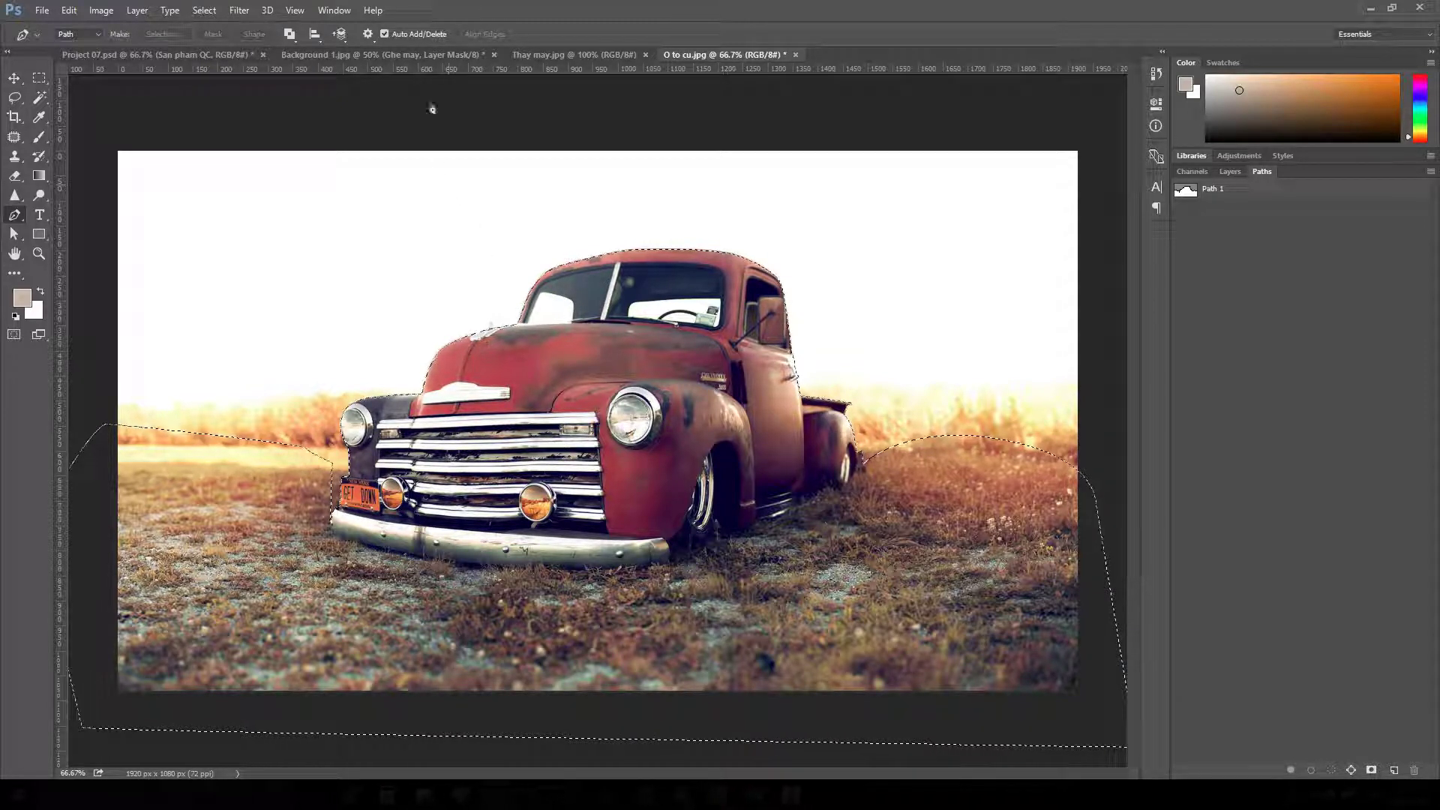
pyautogui.click(430, 54)
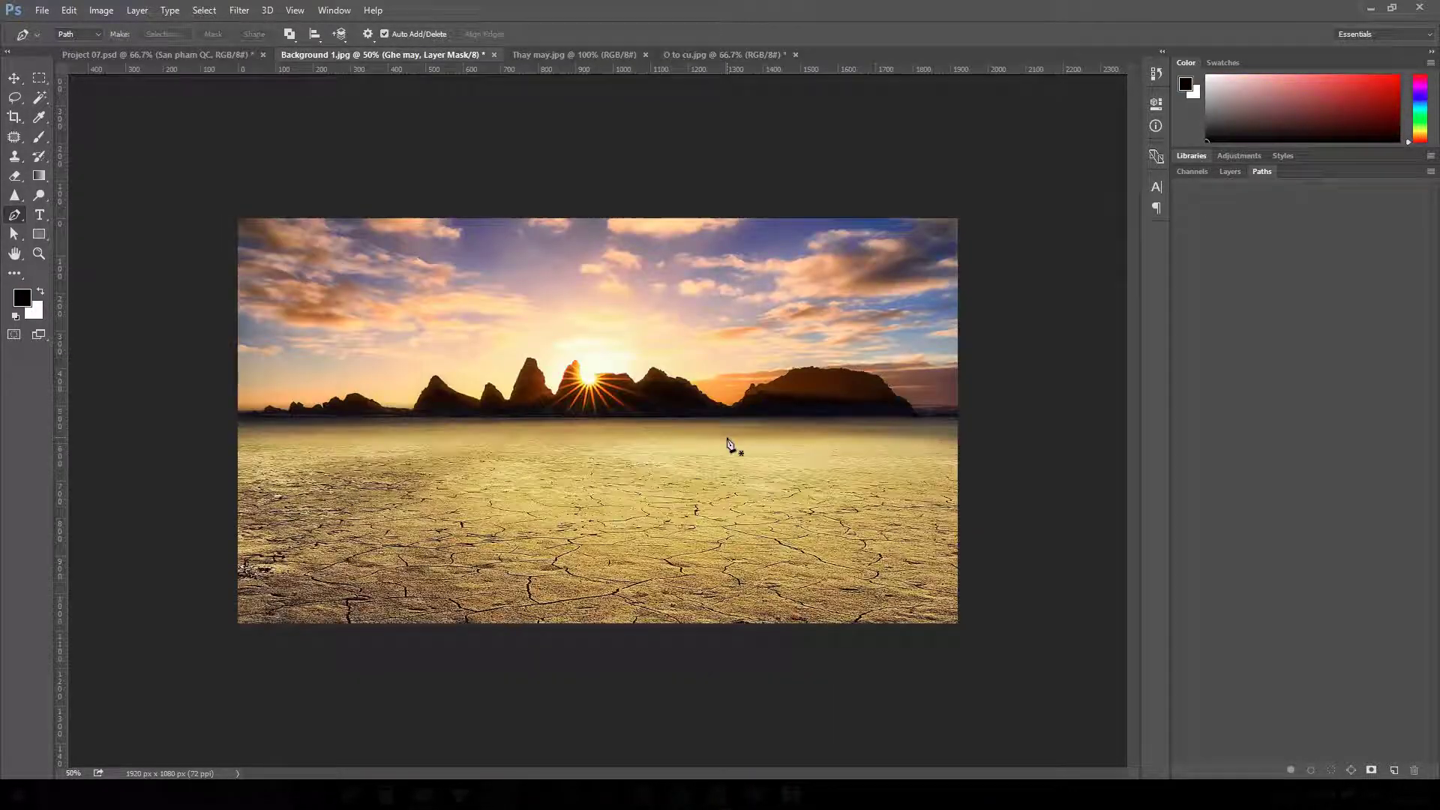
pyautogui.hotkey('ctrl', 'v')
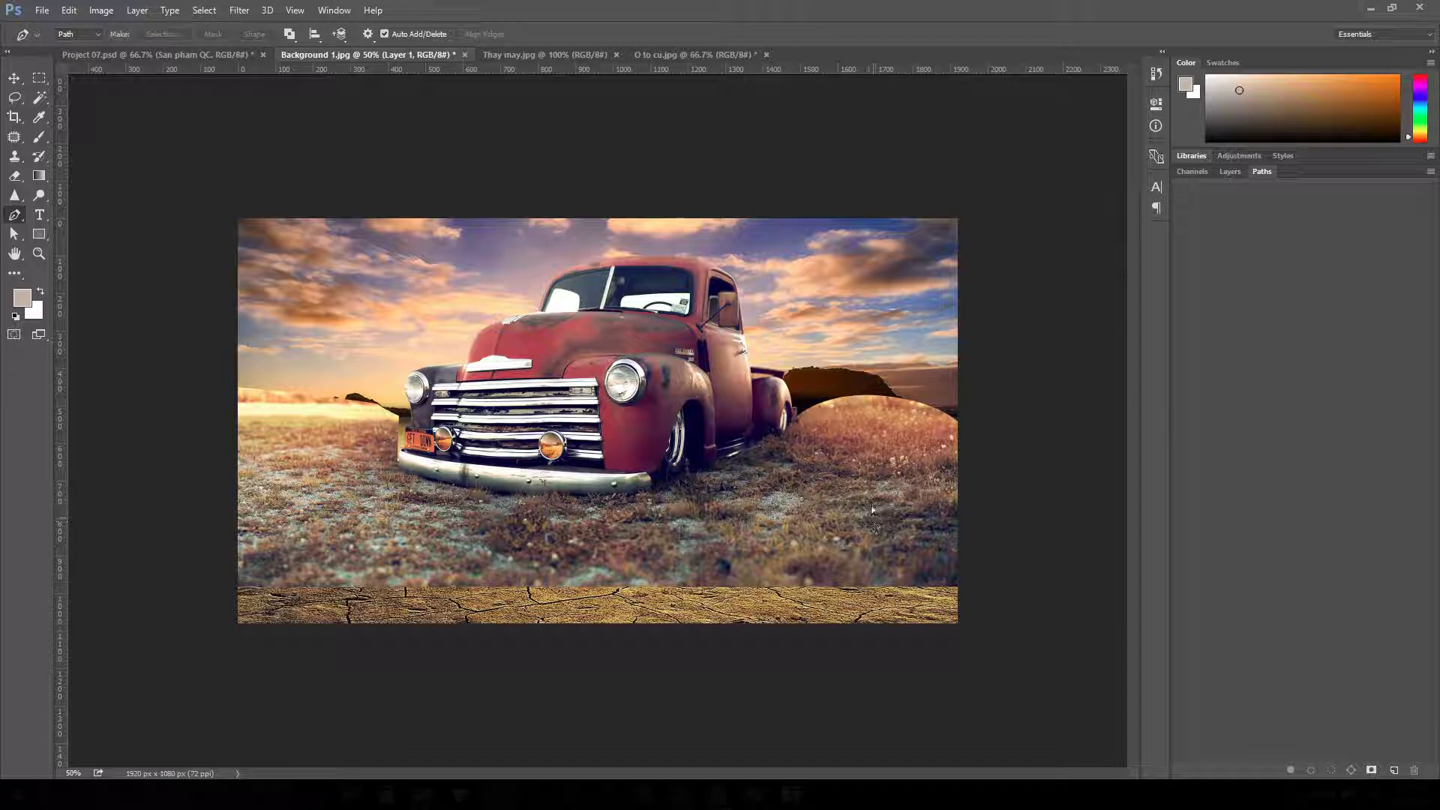
# - Scale the pasted car to about 77% and position it at the lower left of the desert, around X 689.5 px, Y 750 px
pyautogui.hotkey('ctrl', 't')
pyautogui.moveTo(960, 250); pyautogui.dragTo(884, 257)
pyautogui.moveTo(654, 372); pyautogui.dragTo(564, 455)
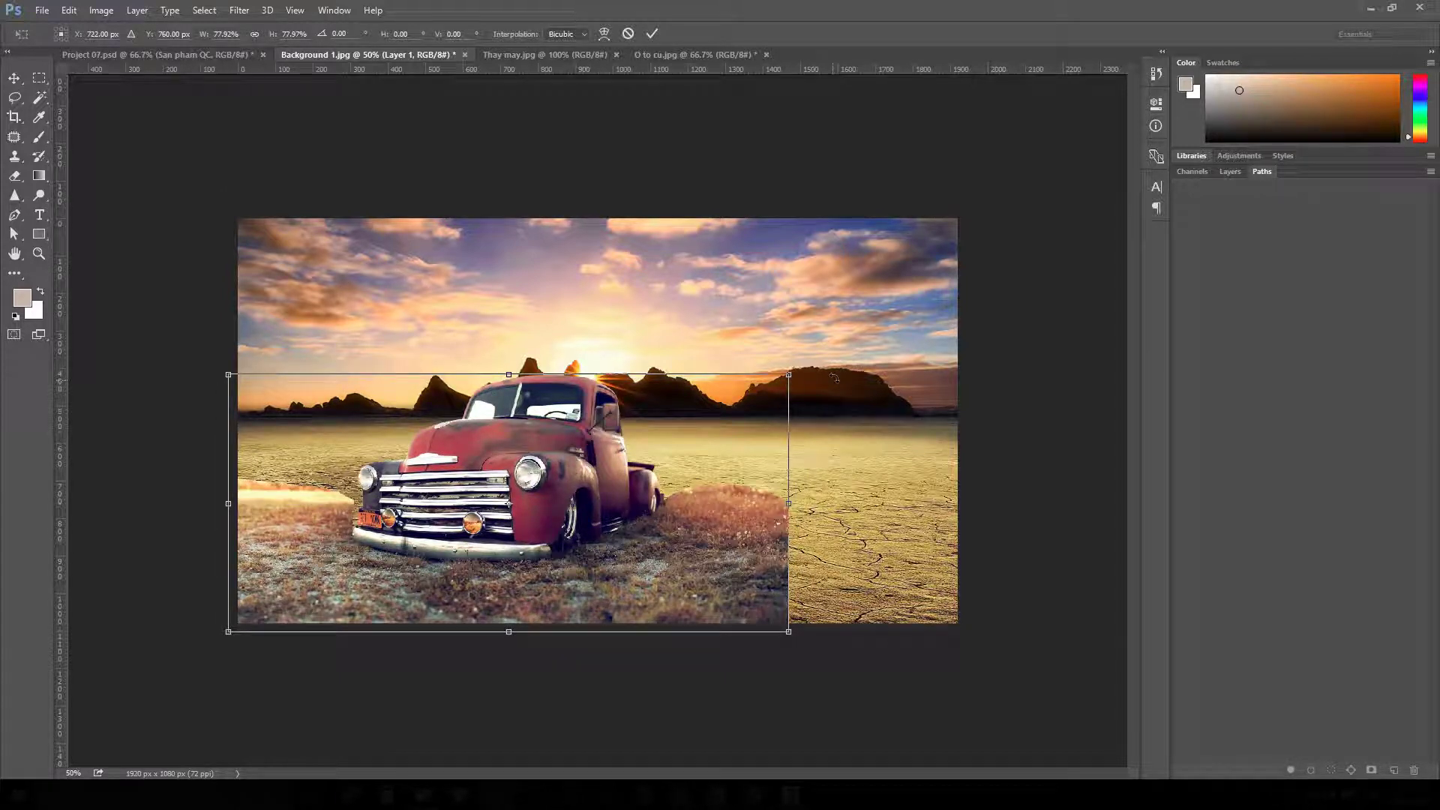
pyautogui.moveTo(780, 380); pyautogui.dragTo(784, 381)
pyautogui.moveTo(552, 459); pyautogui.dragTo(542, 455)
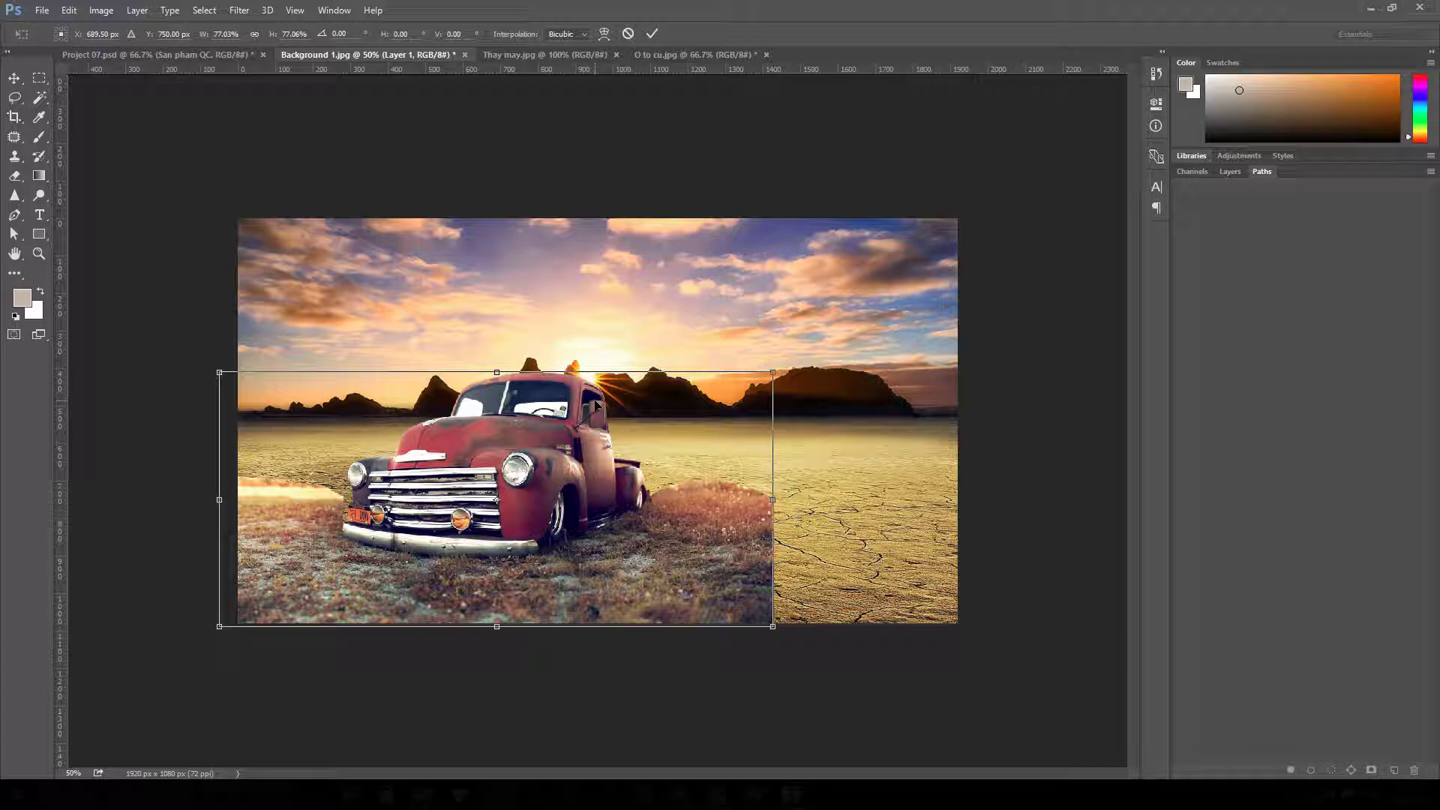
pyautogui.press('Return')
pyautogui.press('p')
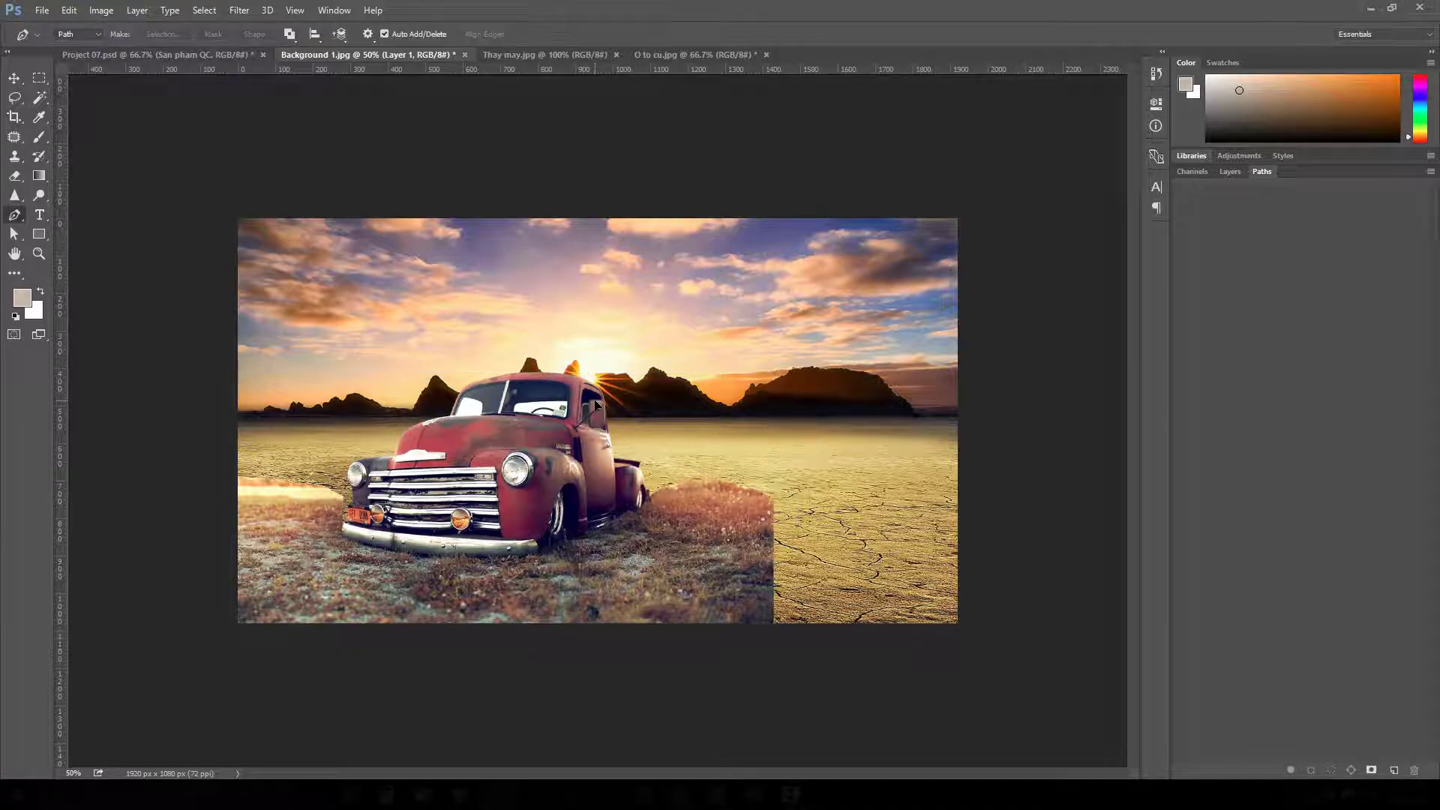
# - Rename the pasted car layer as O to
pyautogui.click(1234, 175)
pyautogui.doubleClick(1261, 260)
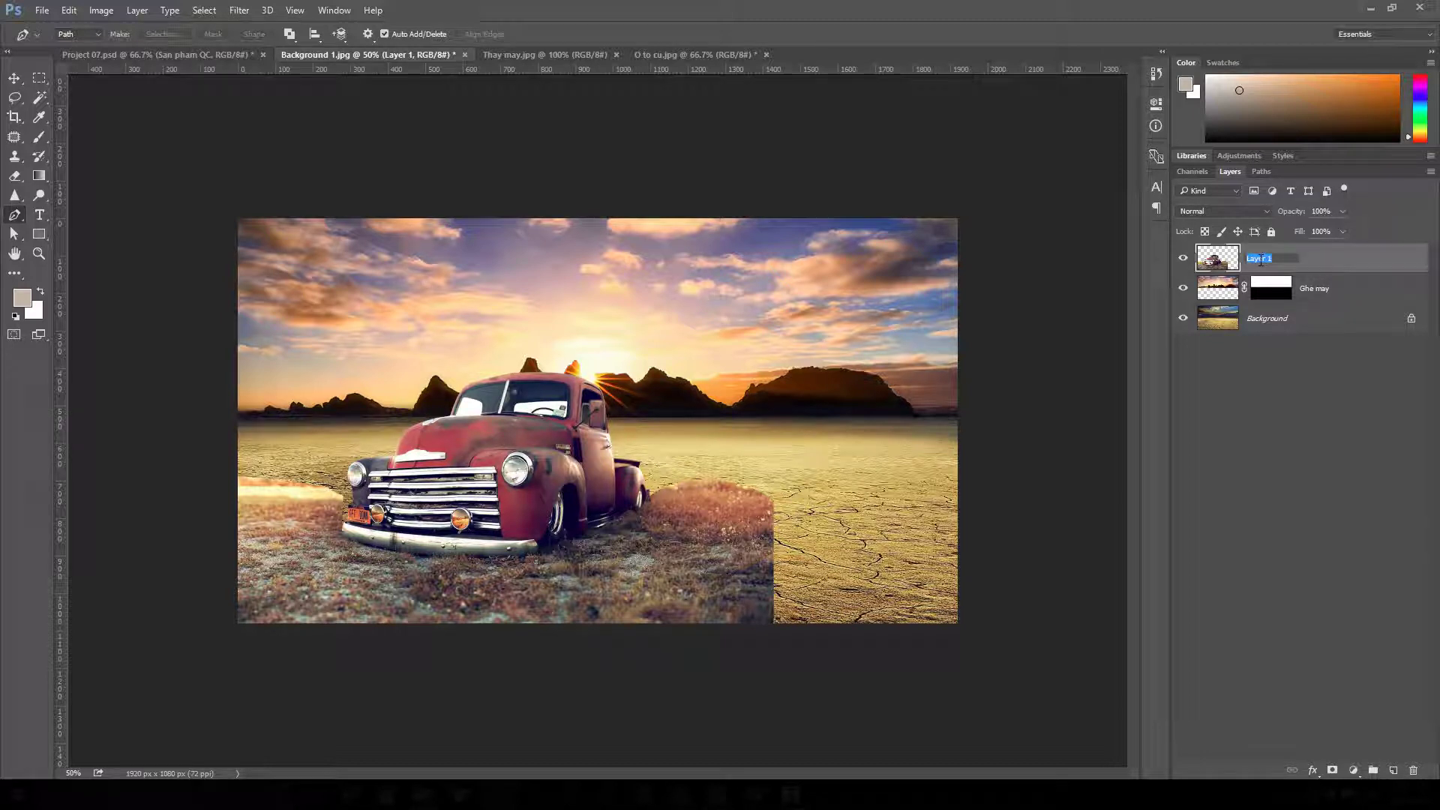
pyautogui.write('O to')
pyautogui.press('Return')
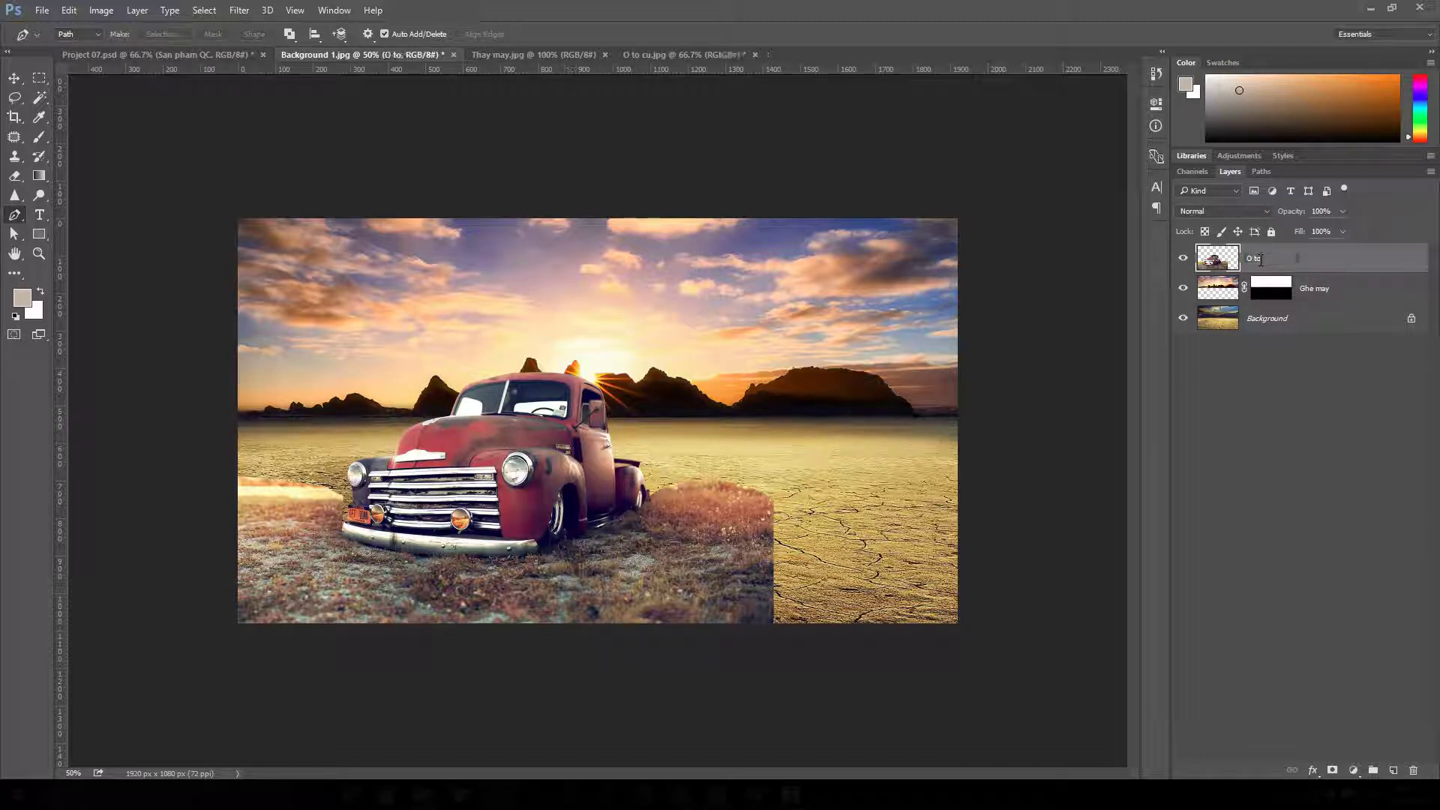
# - Select the white area behind the windshield's left half with the Magic Wand, exclude the hood edge with the Lasso, and delete it
pyautogui.click(14, 78)
pyautogui.hotkey('ctrl', '+')
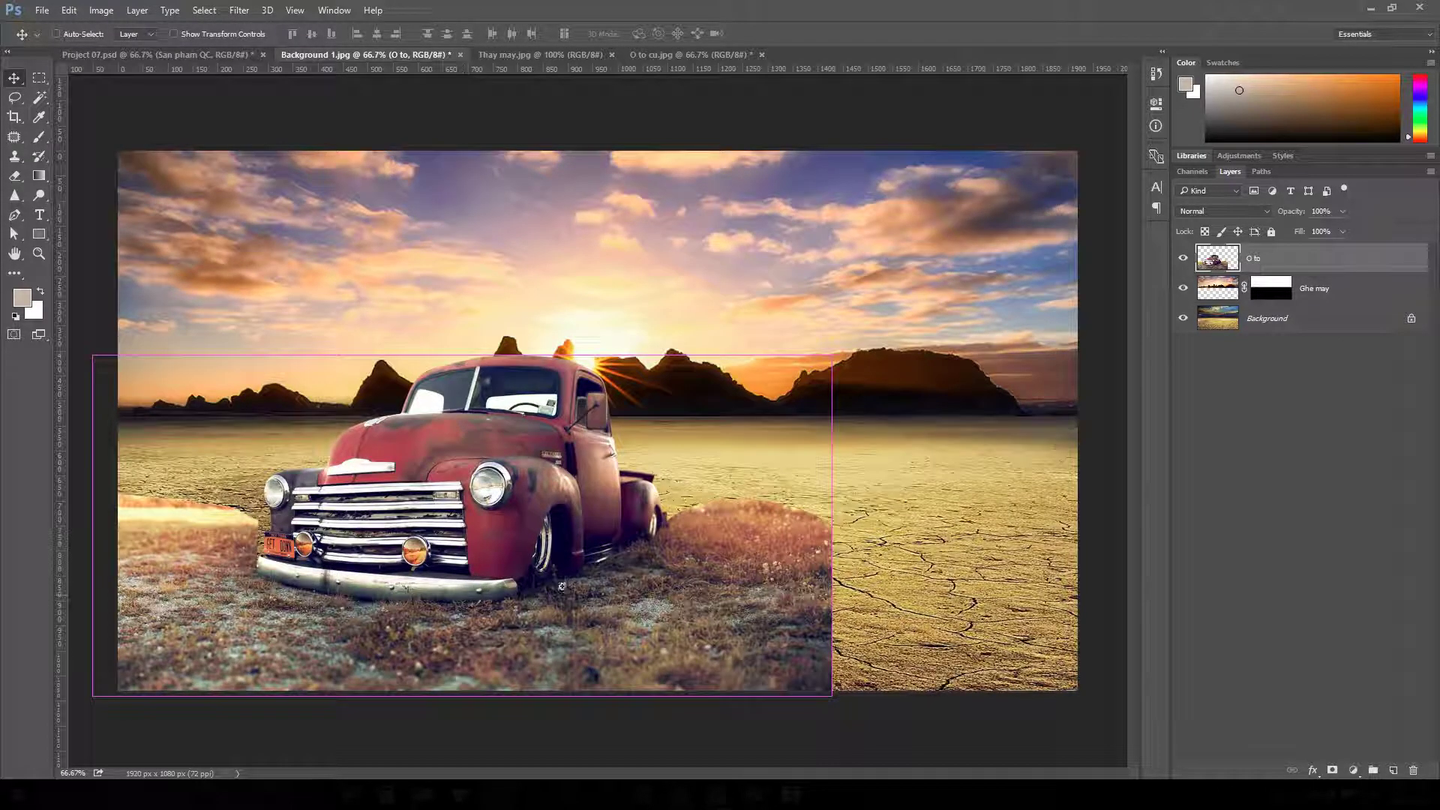
pyautogui.press('ctrl')
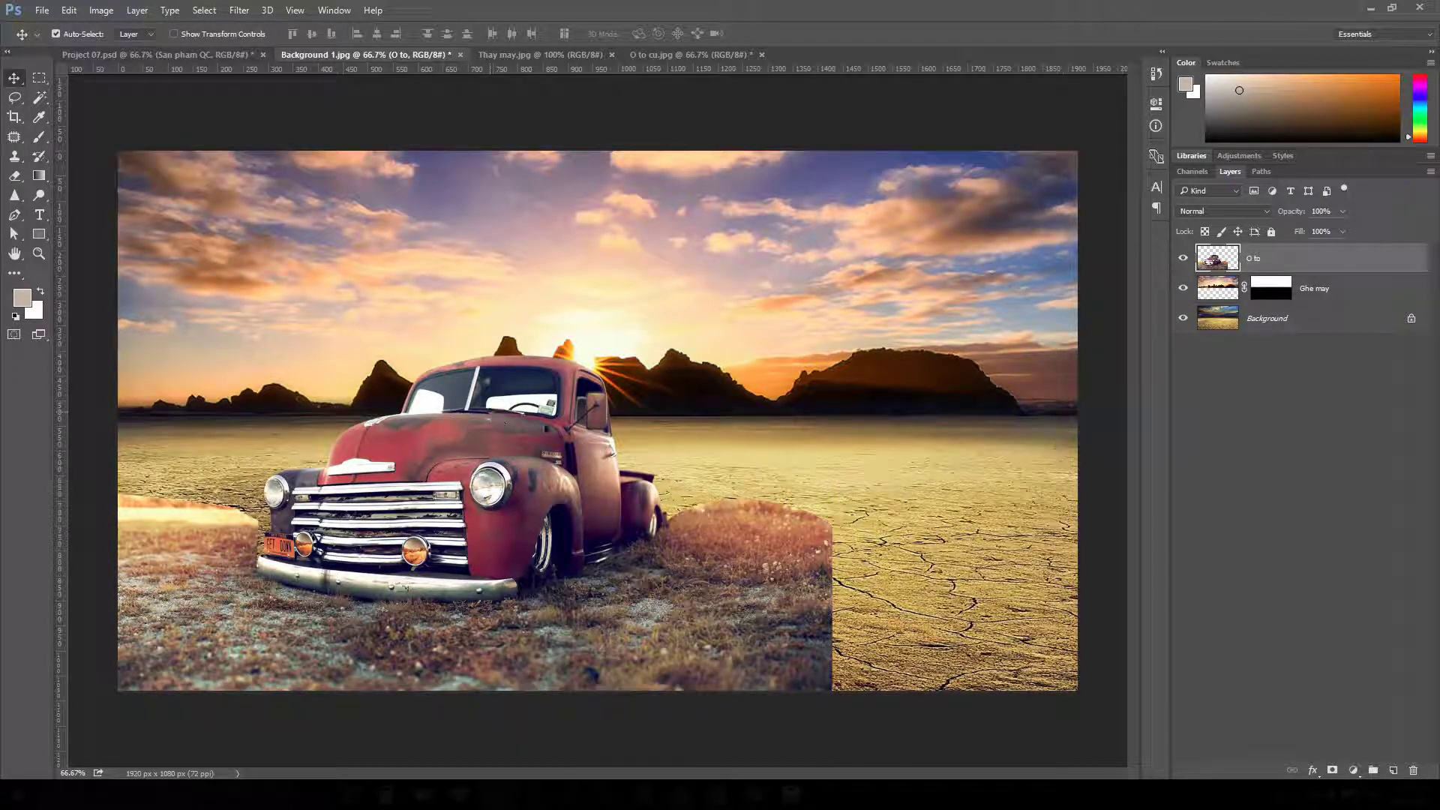
pyautogui.keyDown('ctrl'); pyautogui.click(501, 430); pyautogui.keyUp('ctrl')
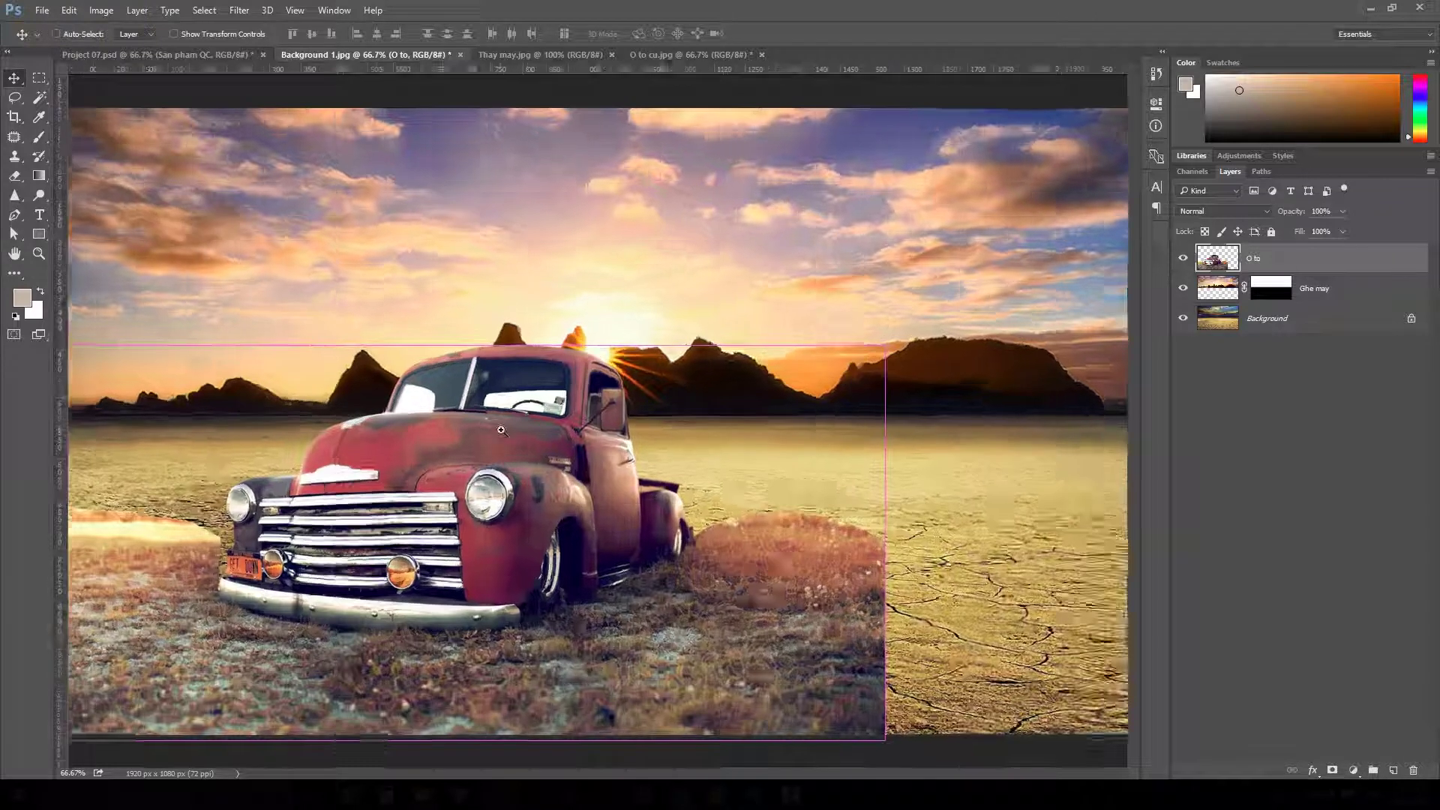
pyautogui.keyDown('ctrl'); pyautogui.click(501, 430); pyautogui.keyUp('ctrl')
pyautogui.keyDown('ctrl'); pyautogui.click(501, 430); pyautogui.keyUp('ctrl')
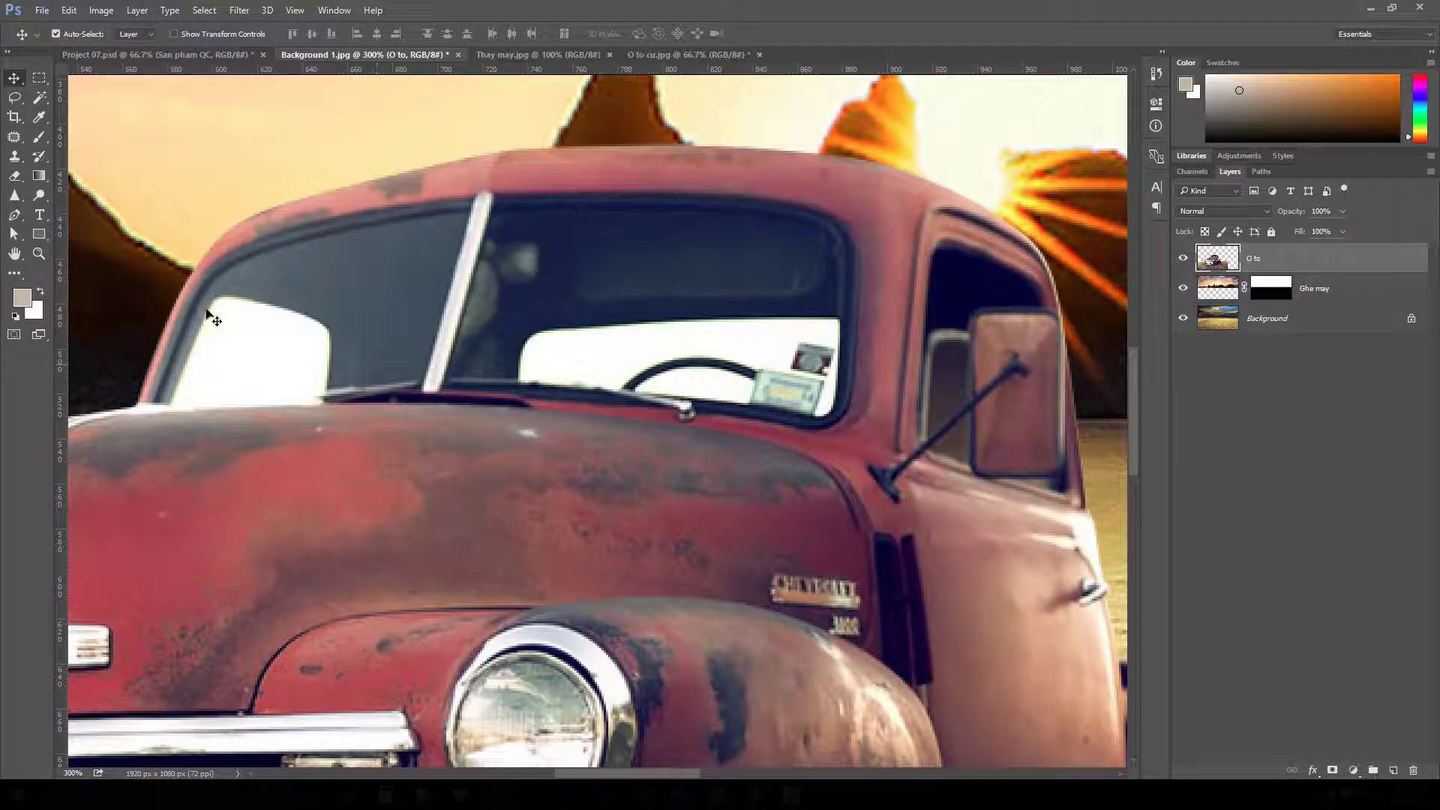
pyautogui.click(39, 96)
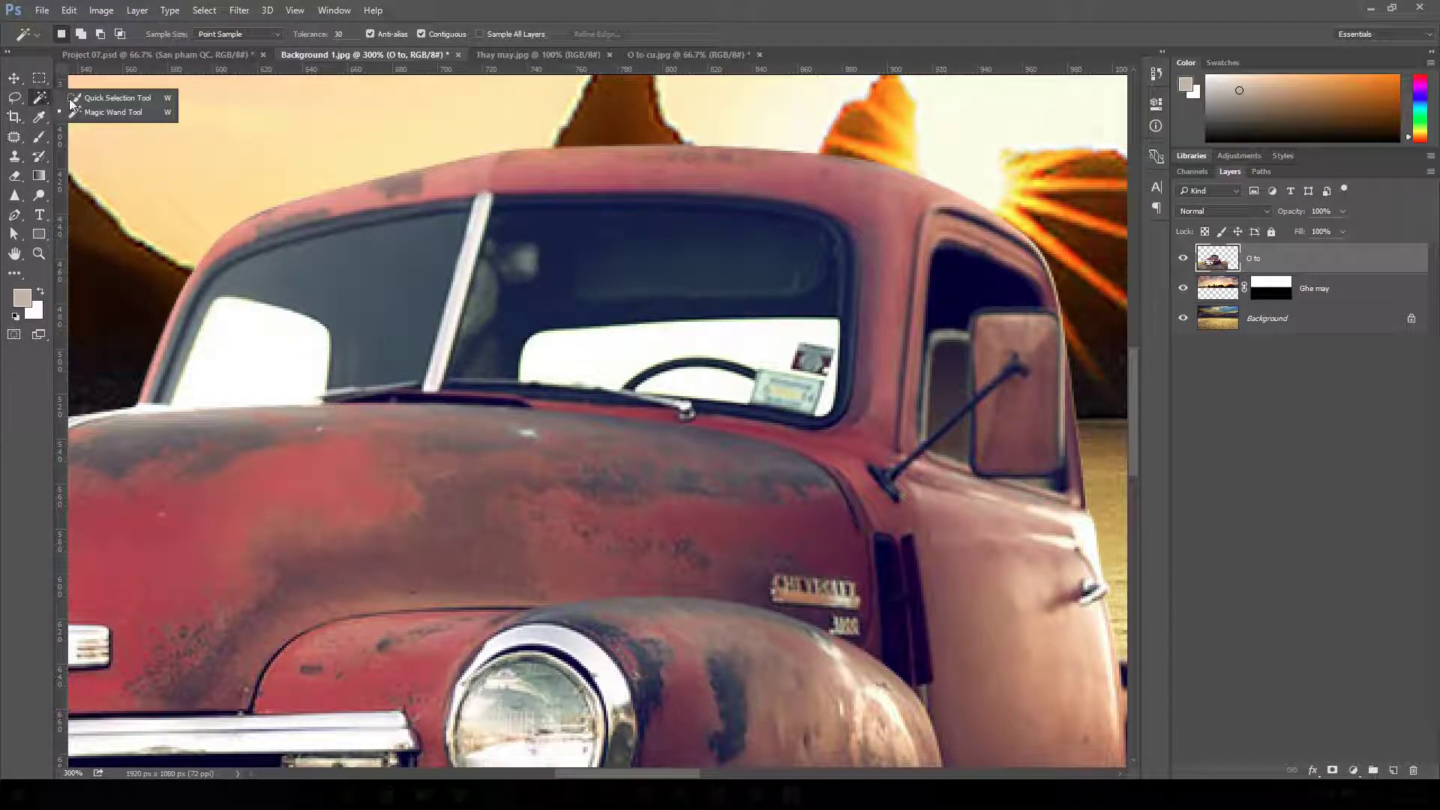
pyautogui.click(105, 112)
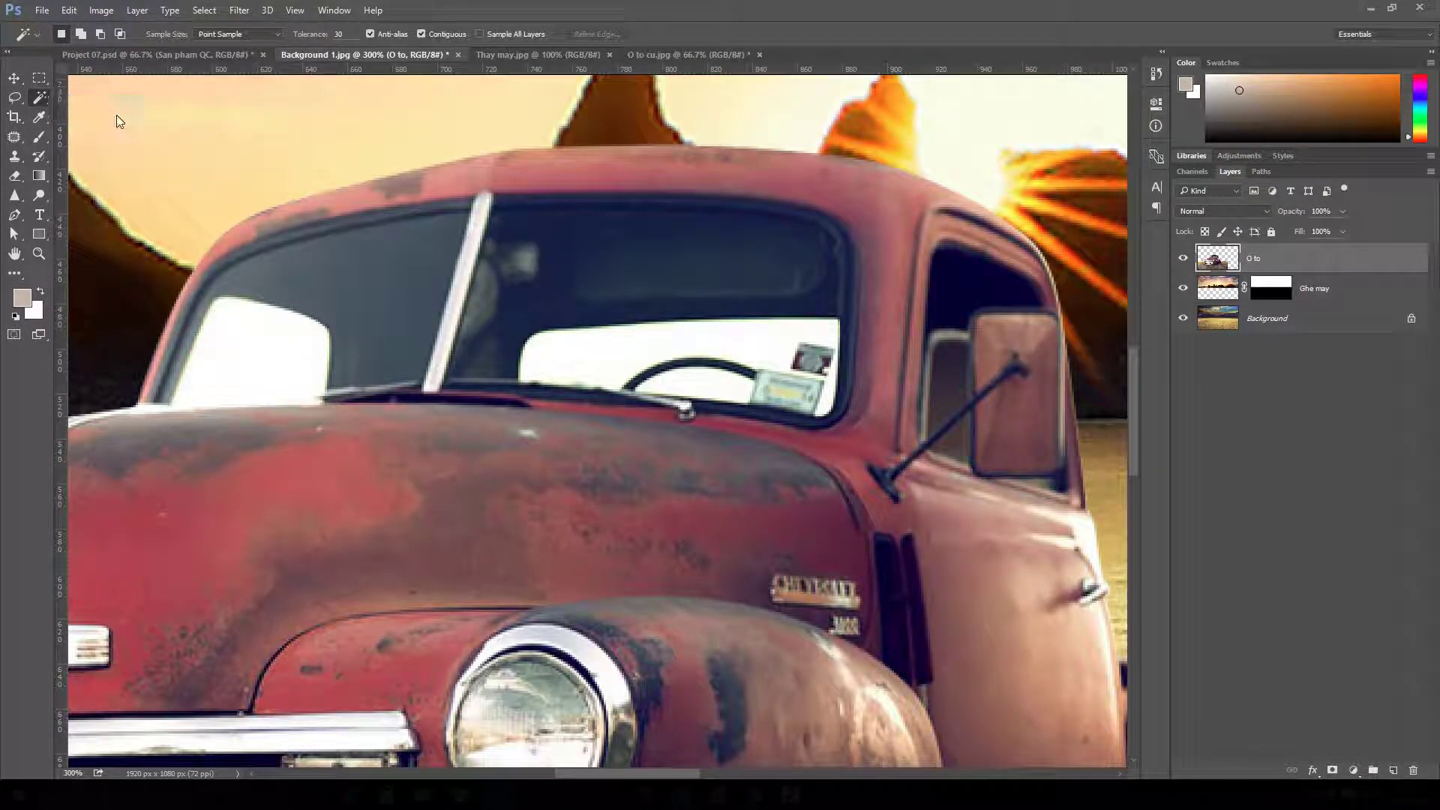
pyautogui.click(262, 361)
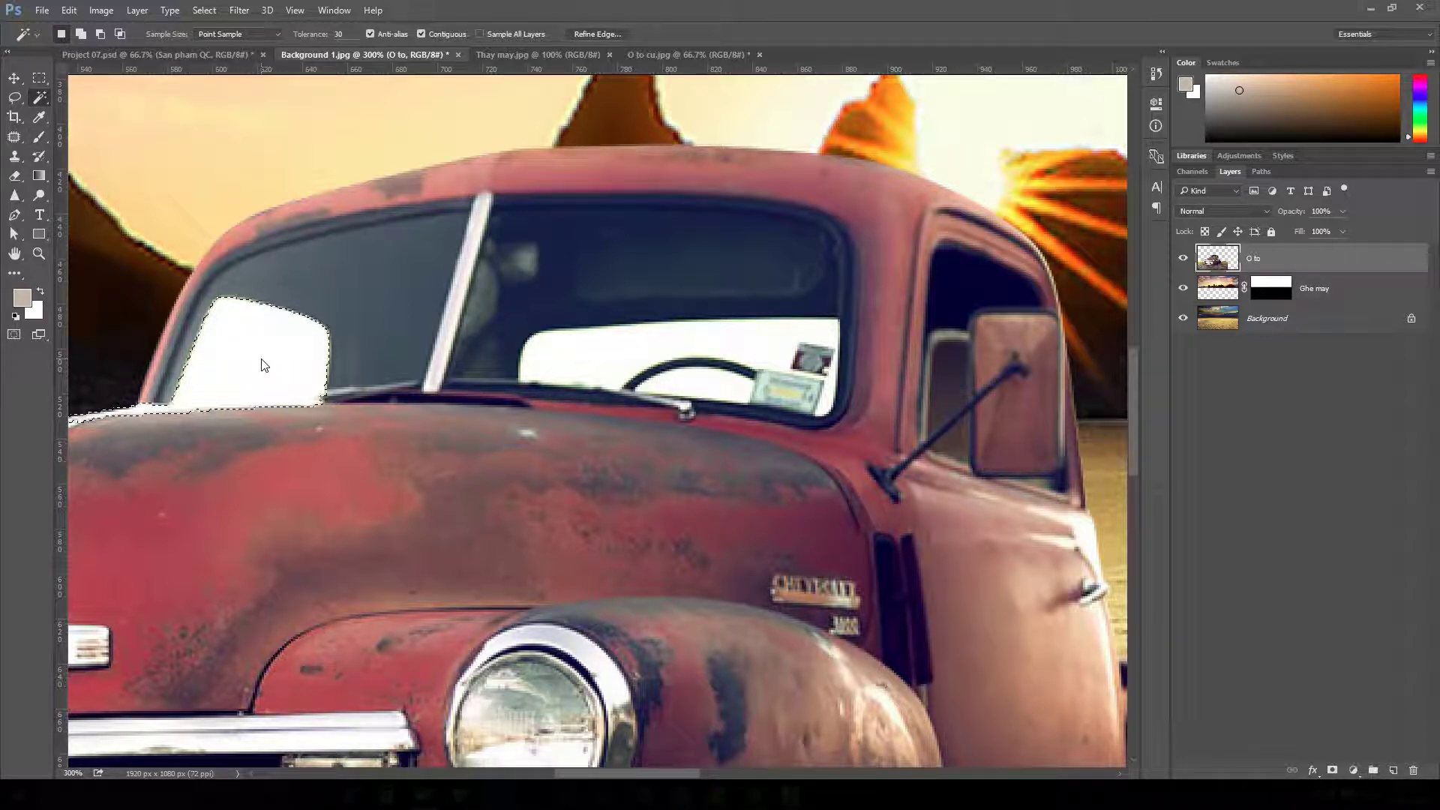
pyautogui.moveTo(263, 353); pyautogui.dragTo(505, 389)
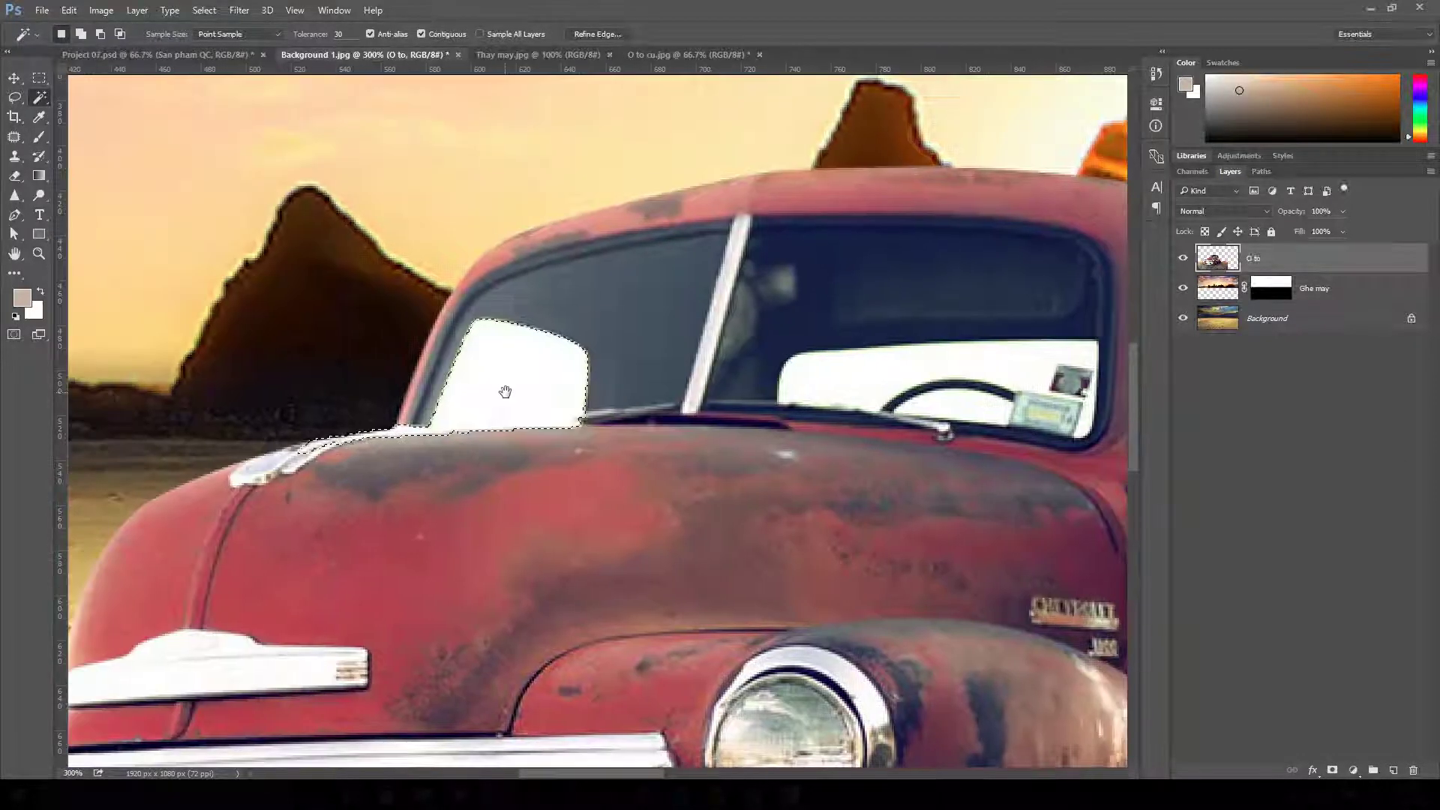
pyautogui.click(15, 97)
pyautogui.moveTo(433, 430)
pyautogui.mouseDown()
pyautogui.moveTo(224, 469)
pyautogui.moveTo(264, 409)
pyautogui.moveTo(340, 399)
pyautogui.moveTo(434, 429)
pyautogui.mouseUp()
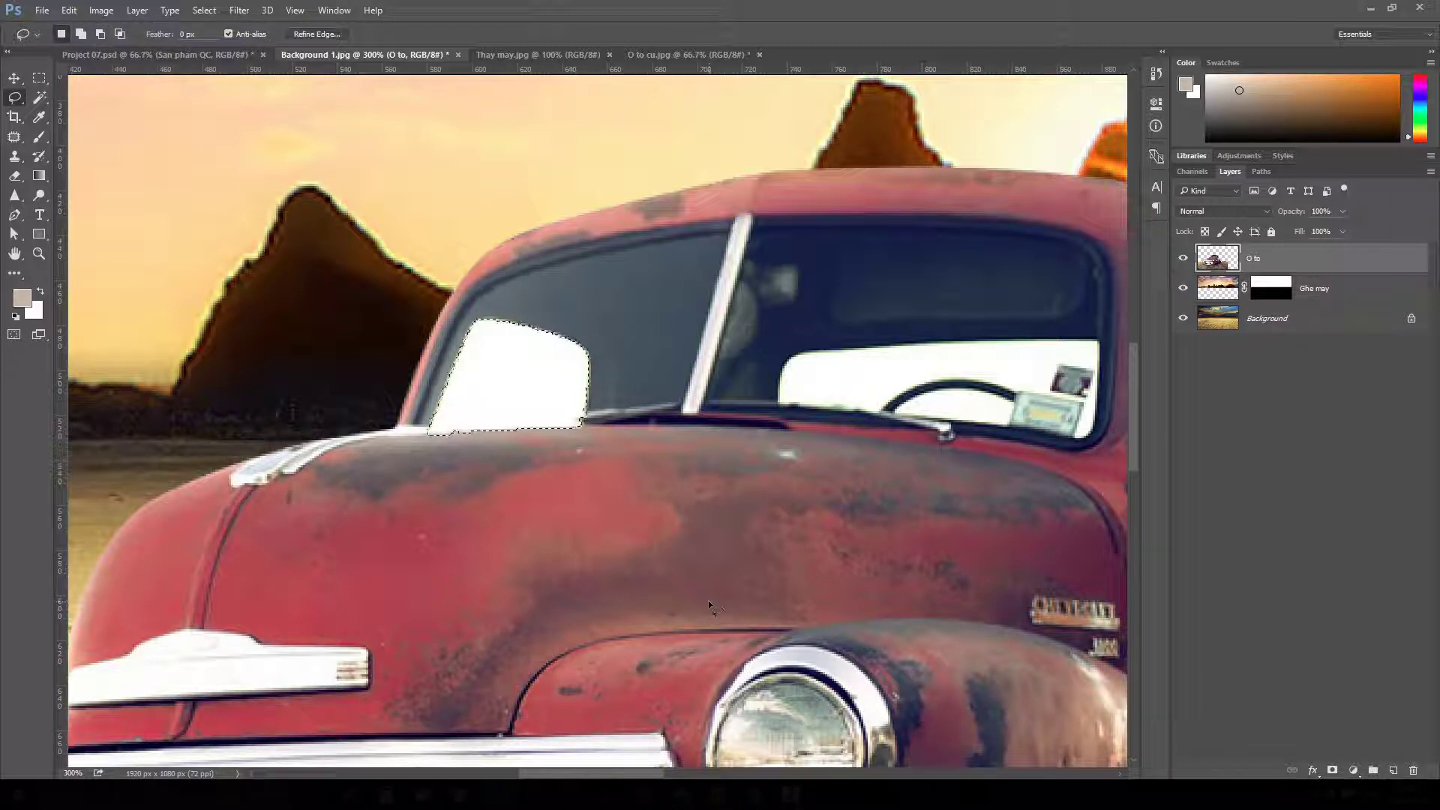
pyautogui.press('Delete')
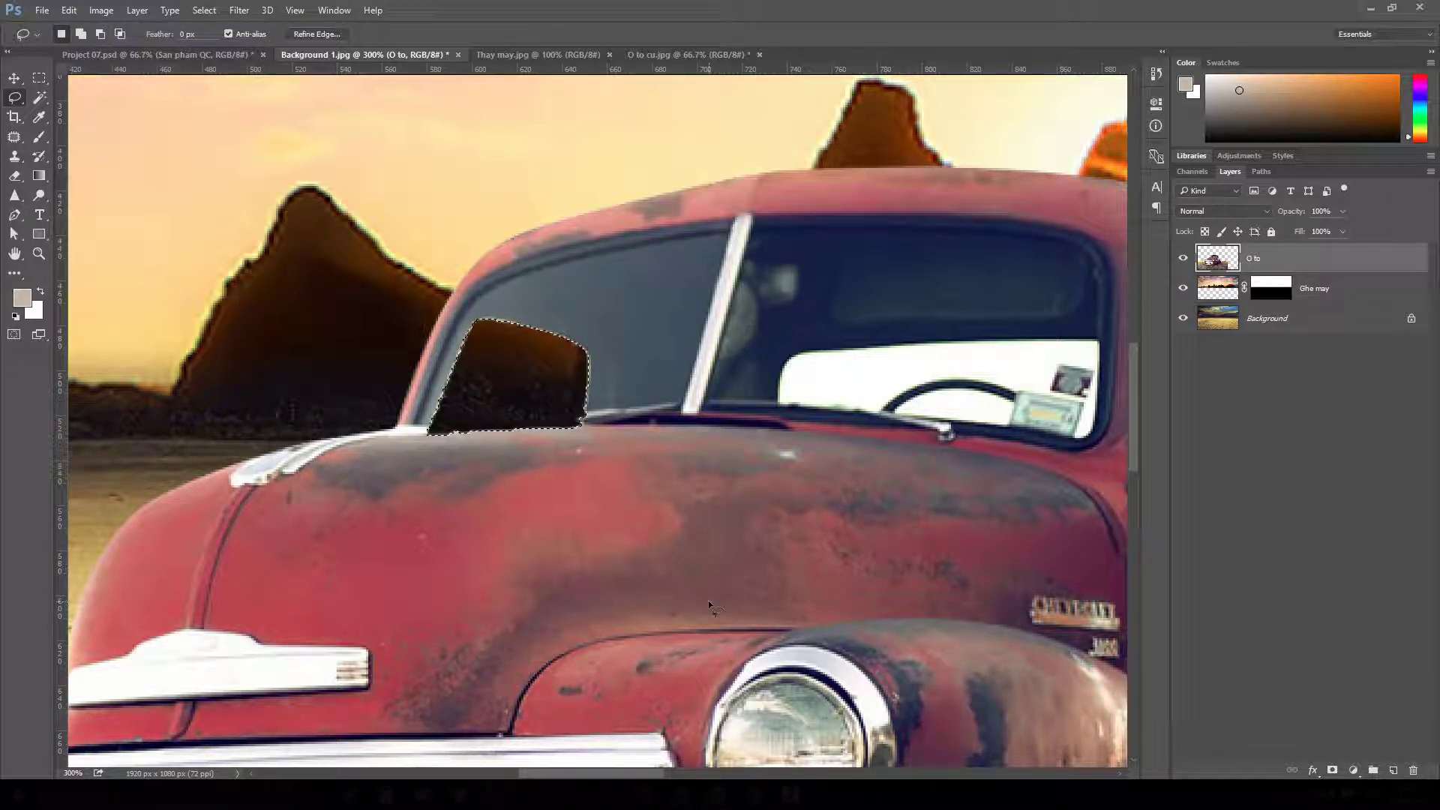
pyautogui.hotkey('ctrl', 'd')
# - Select the white areas behind the windshield's right half, including those around the steering wheel, with the Magic Wand and delete them
pyautogui.scroll(-6, 708, 608)
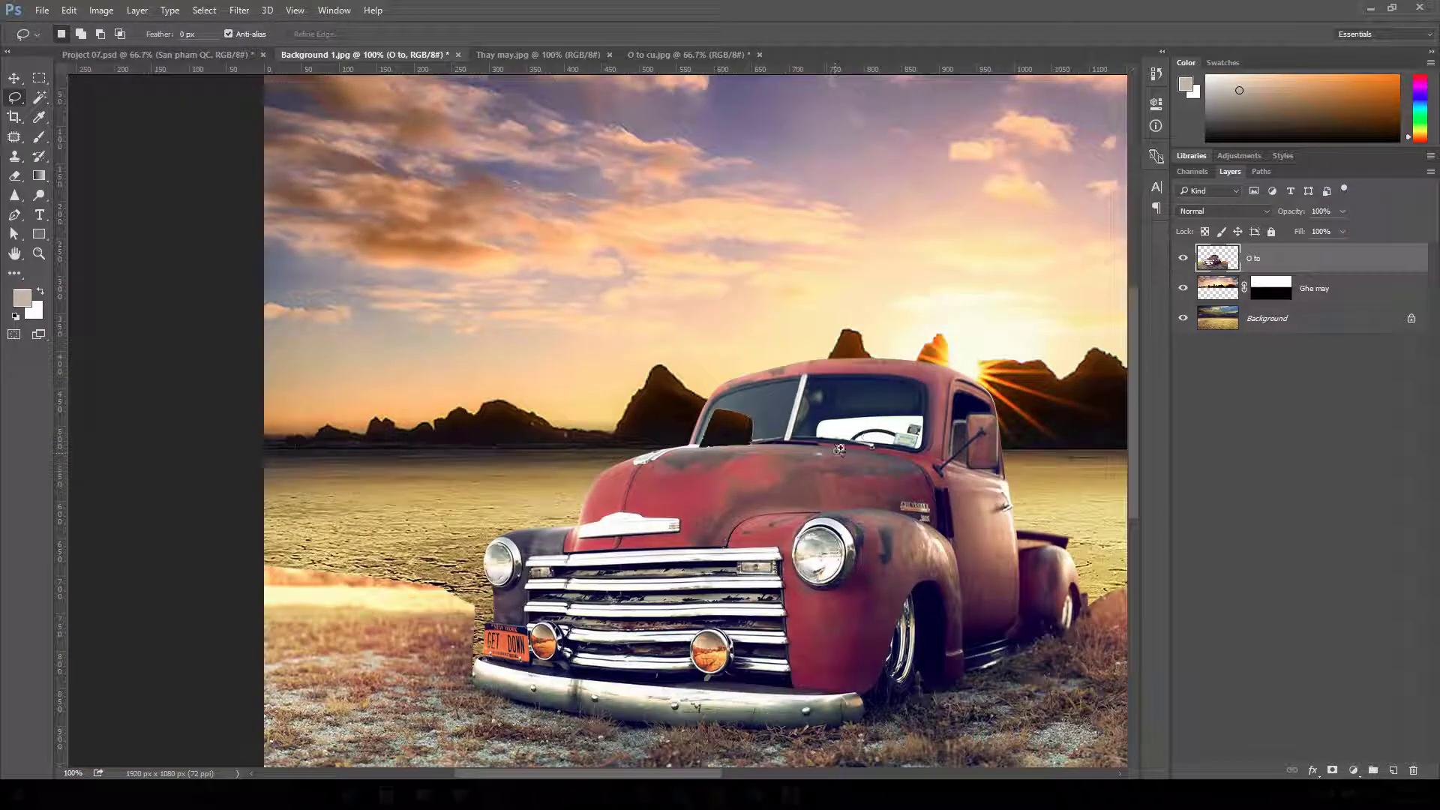
pyautogui.scroll(2, 865, 436)
pyautogui.scroll(2, 865, 436)
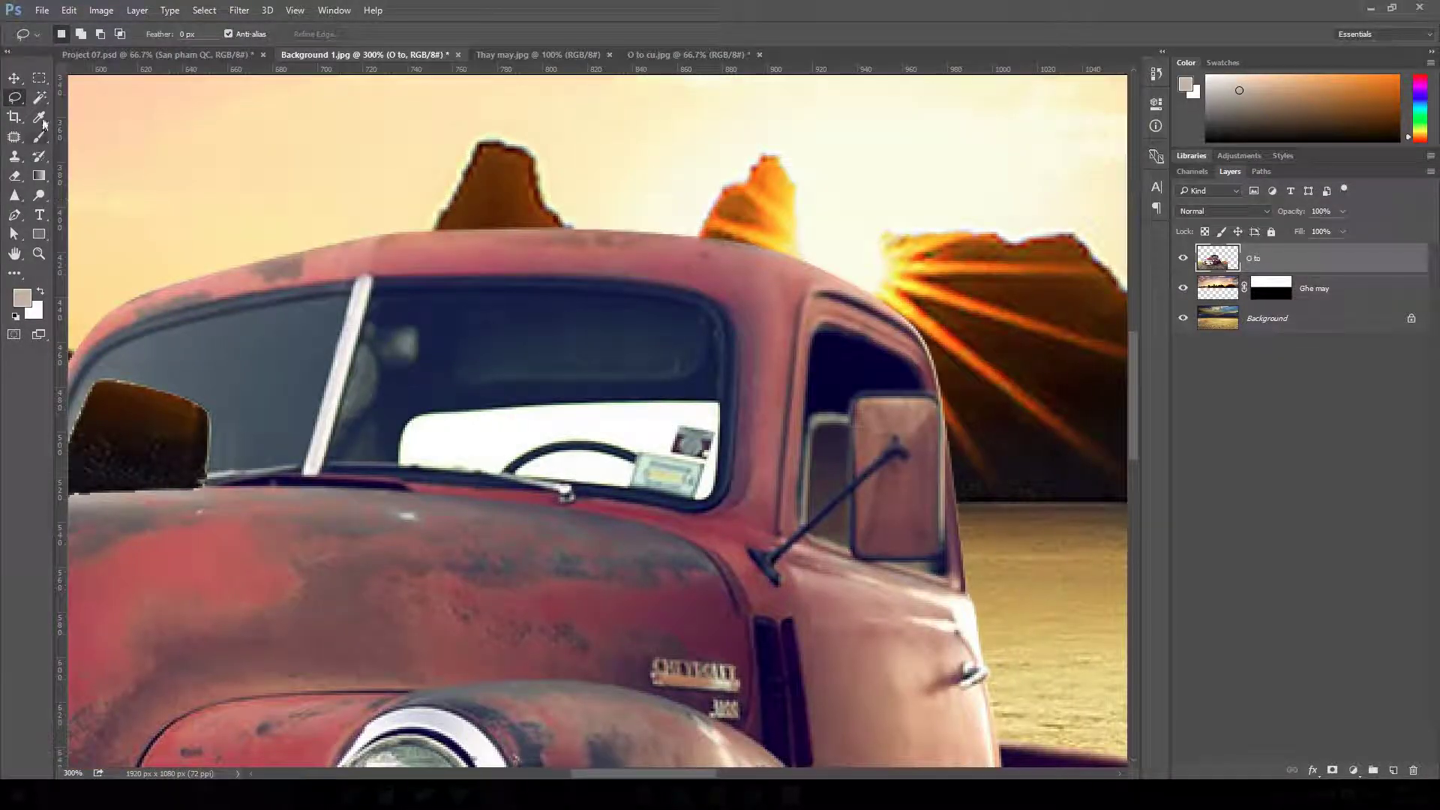
pyautogui.click(40, 97)
pyautogui.click(480, 443)
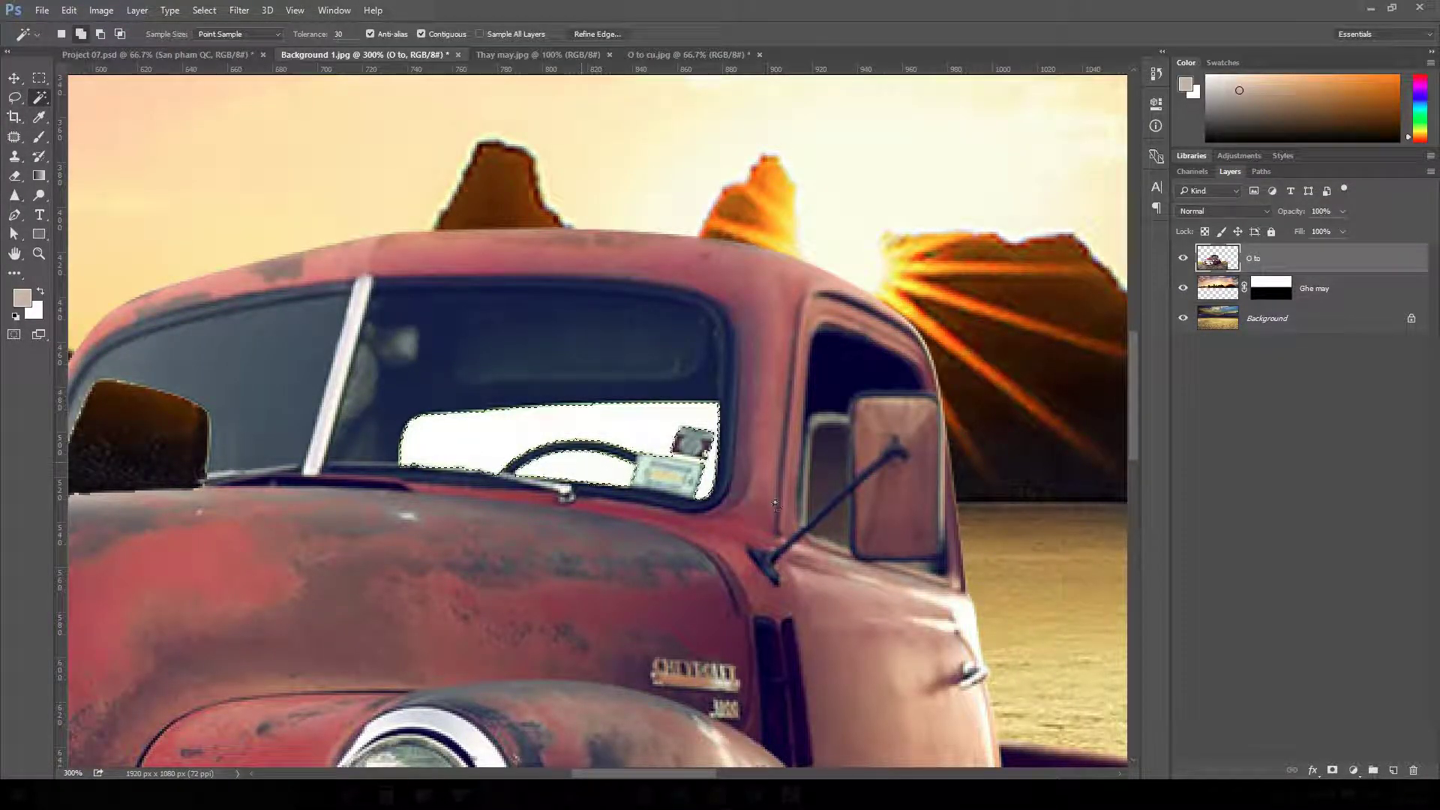
pyautogui.keyDown('shift'); pyautogui.click(583, 469); pyautogui.keyUp('shift')
pyautogui.press('Delete')
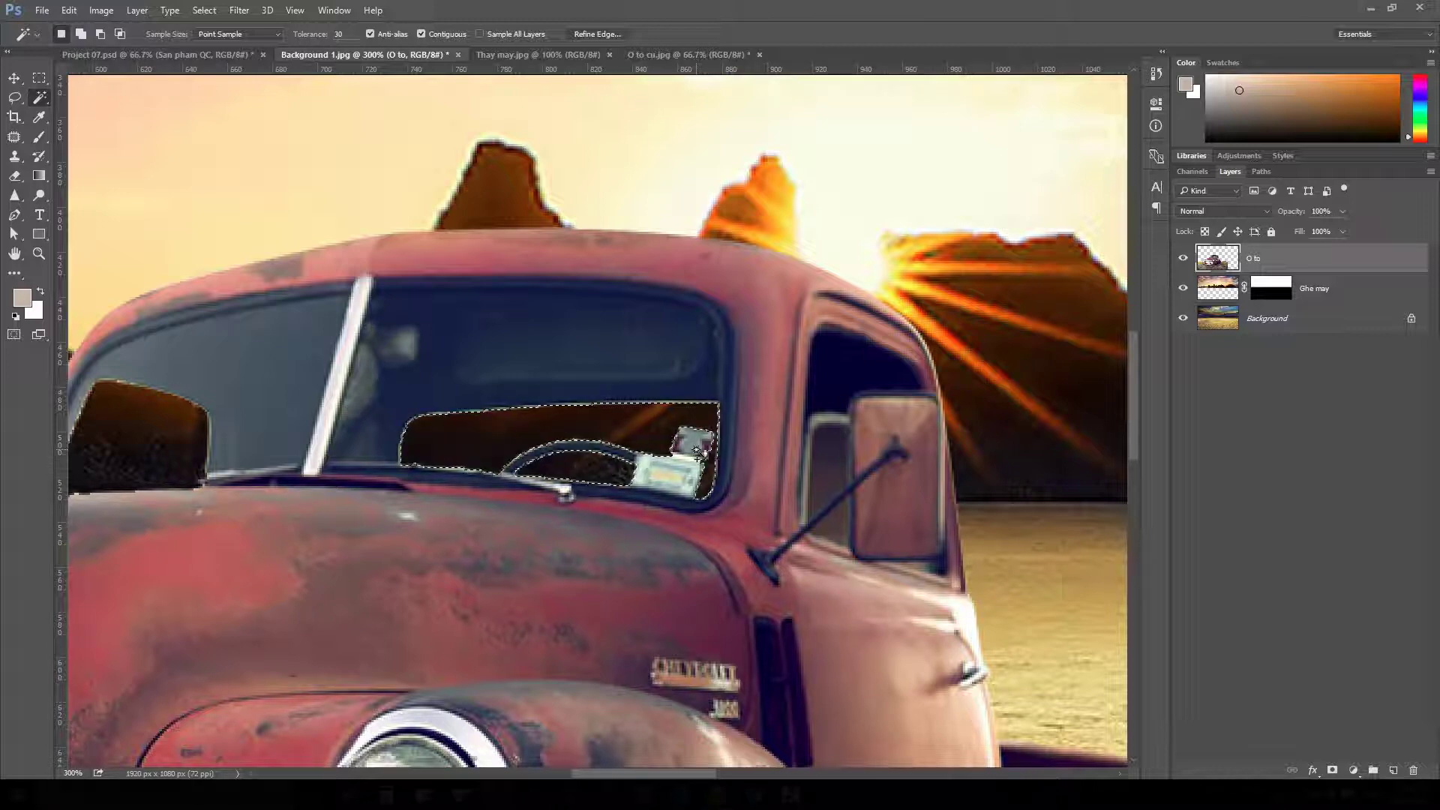
pyautogui.hotkey('ctrl', 'd')
# - Duplicate the O to layer as O to copy and hide the copy
pyautogui.scroll(-4, 653, 472)
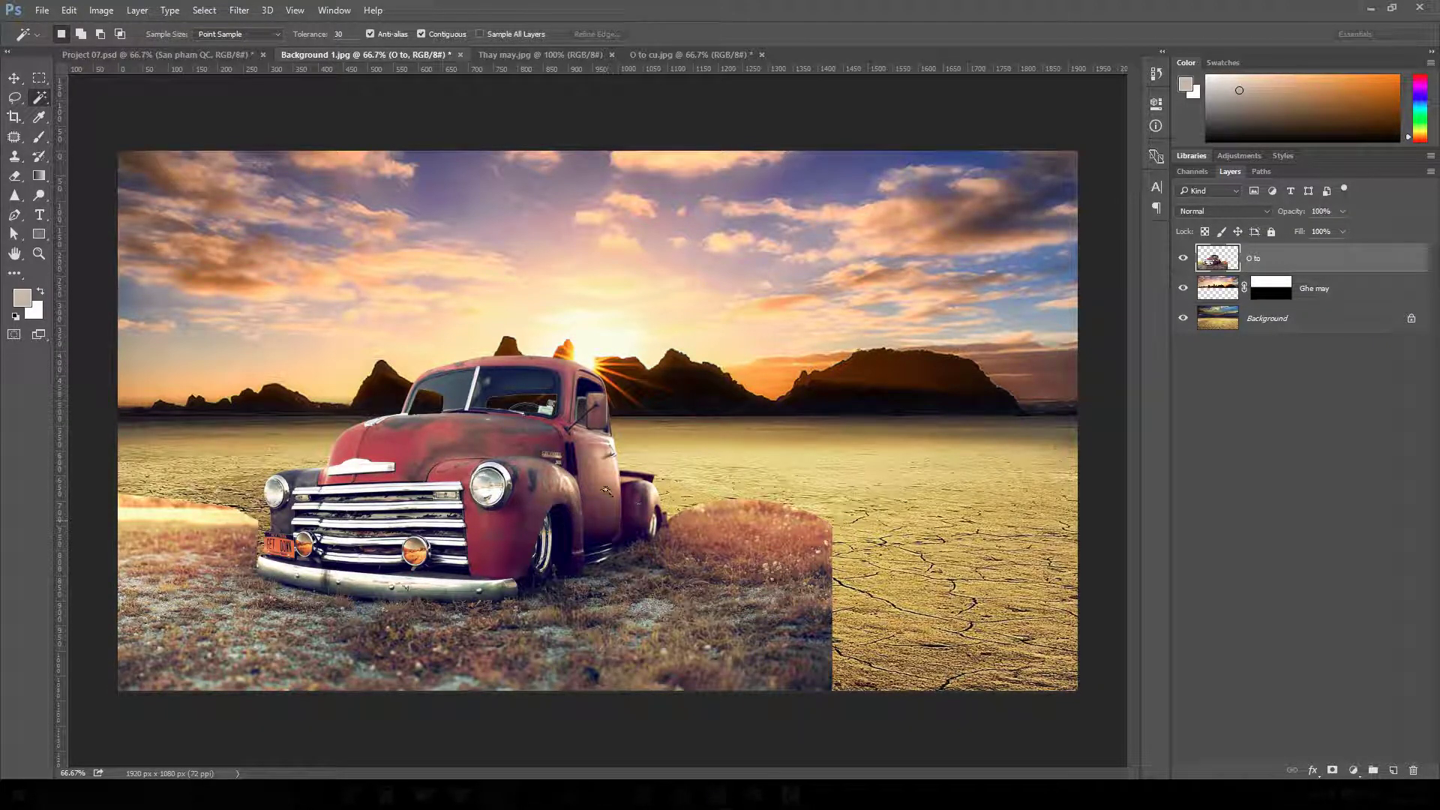
pyautogui.rightClick(1310, 274)
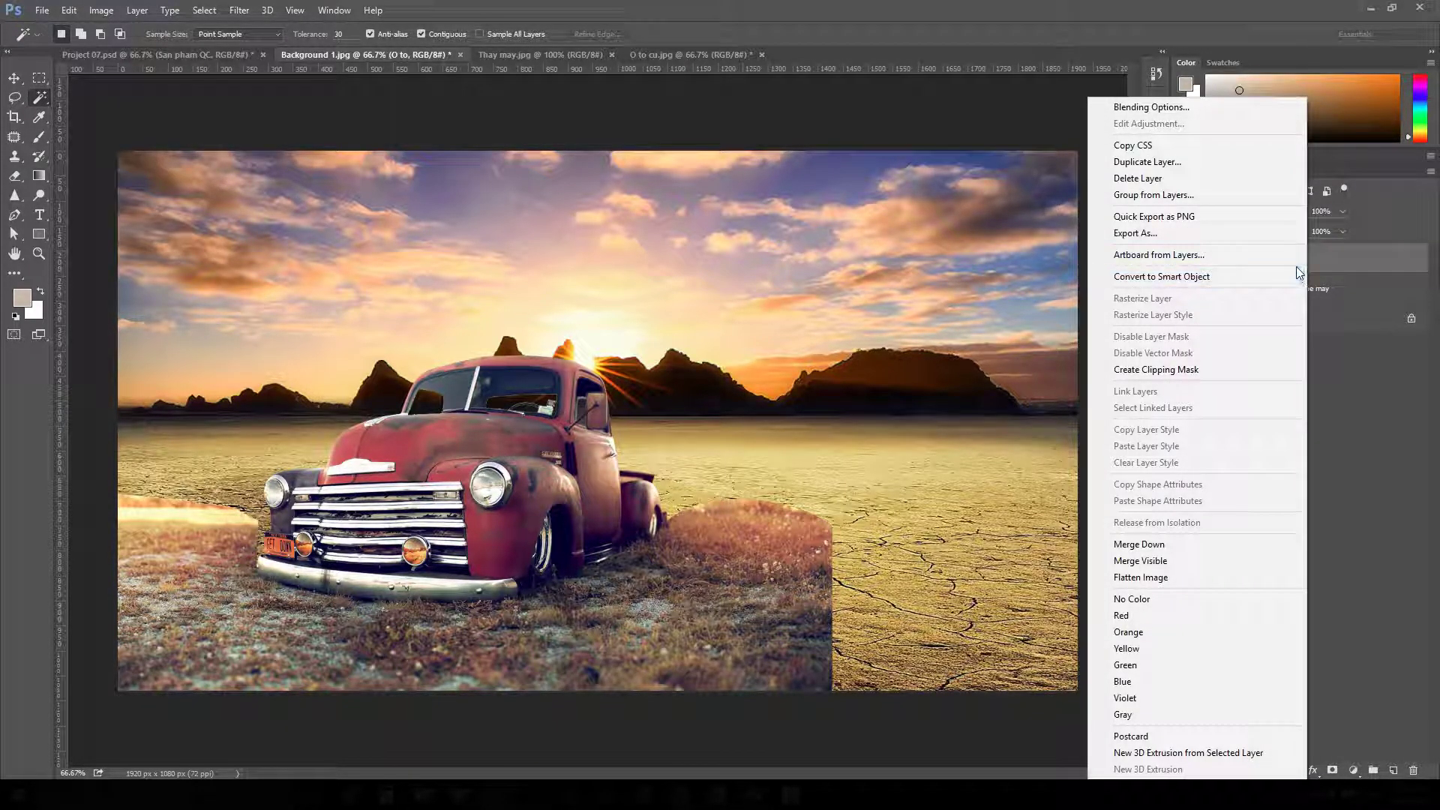
pyautogui.click(1209, 163)
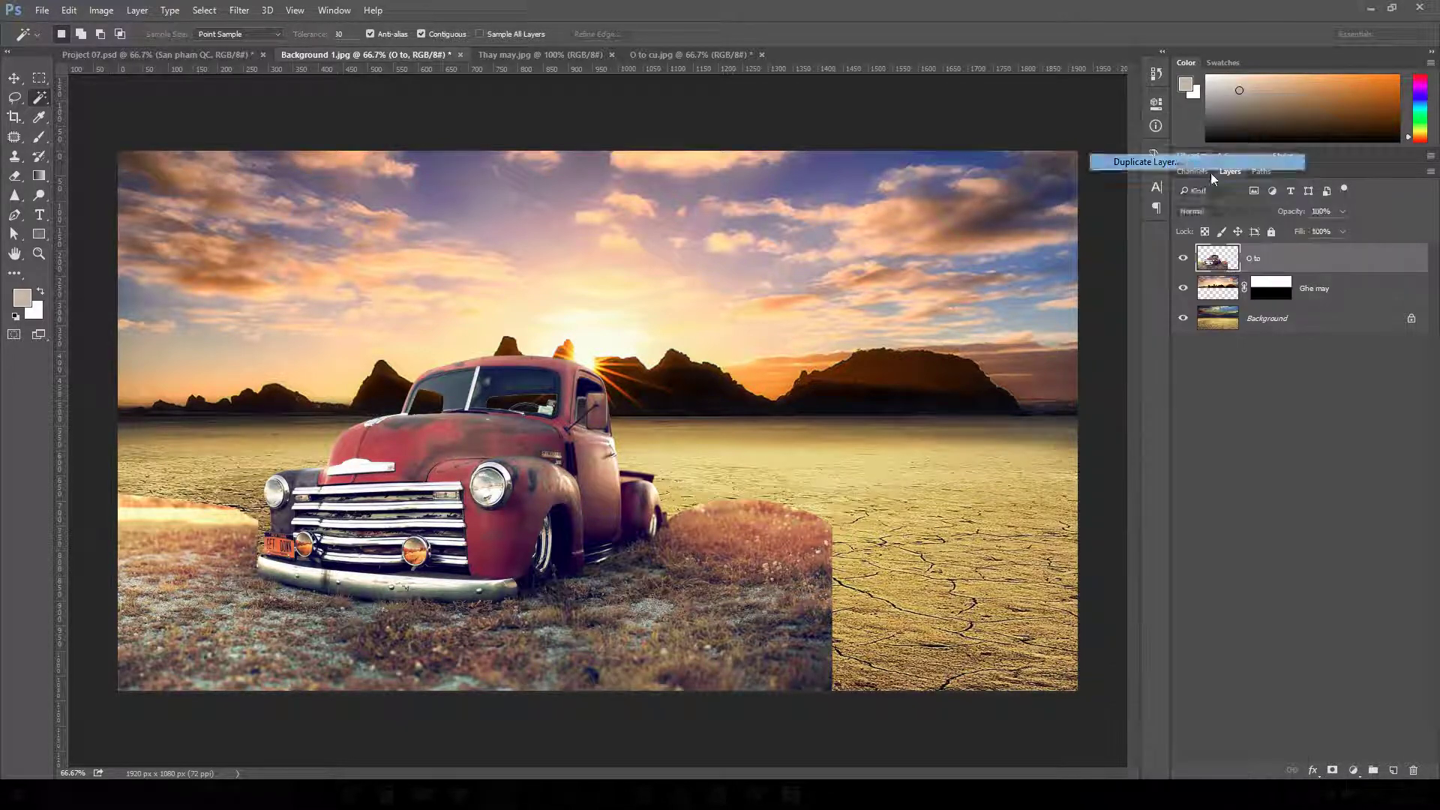
pyautogui.click(867, 257)
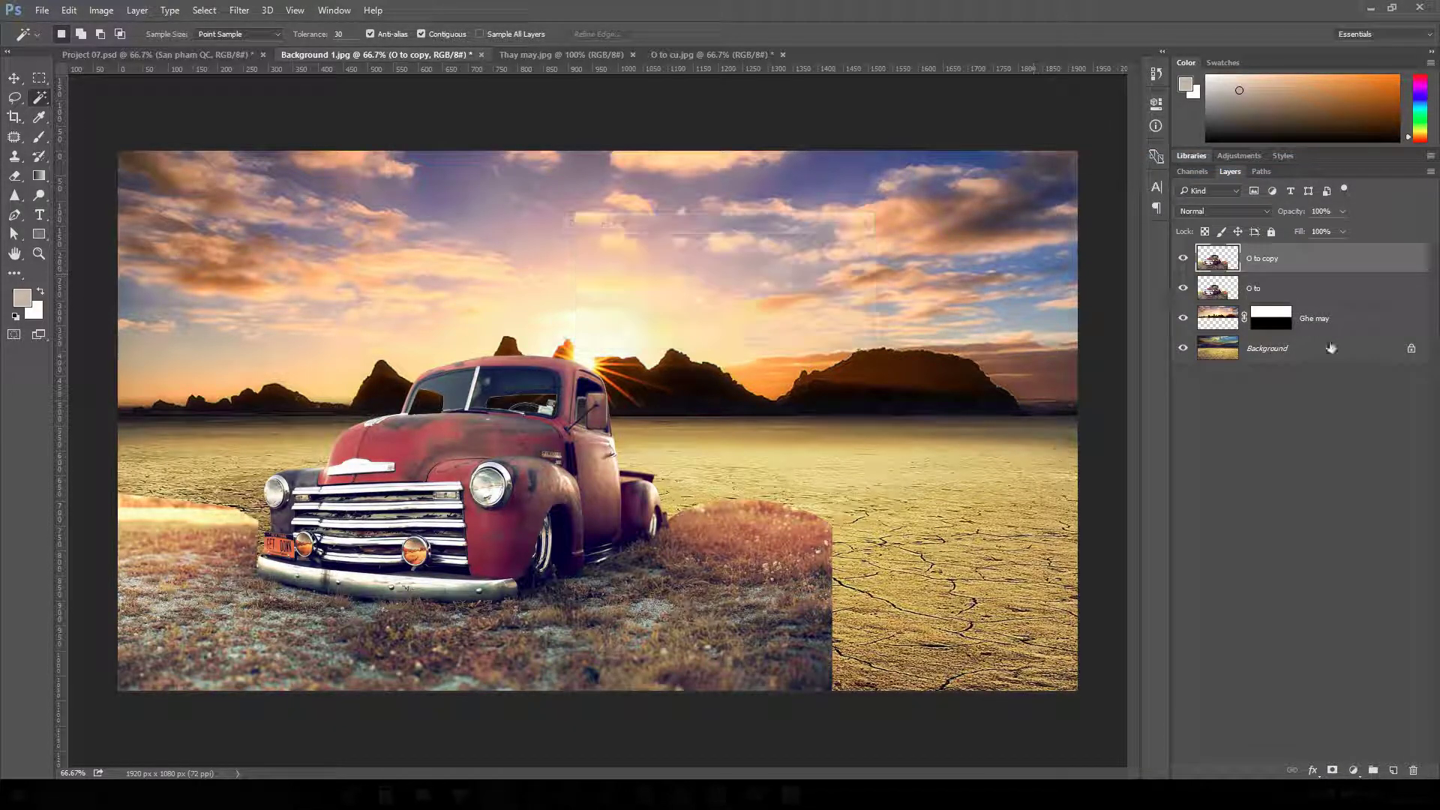
pyautogui.click(1183, 258)
pyautogui.press('v')
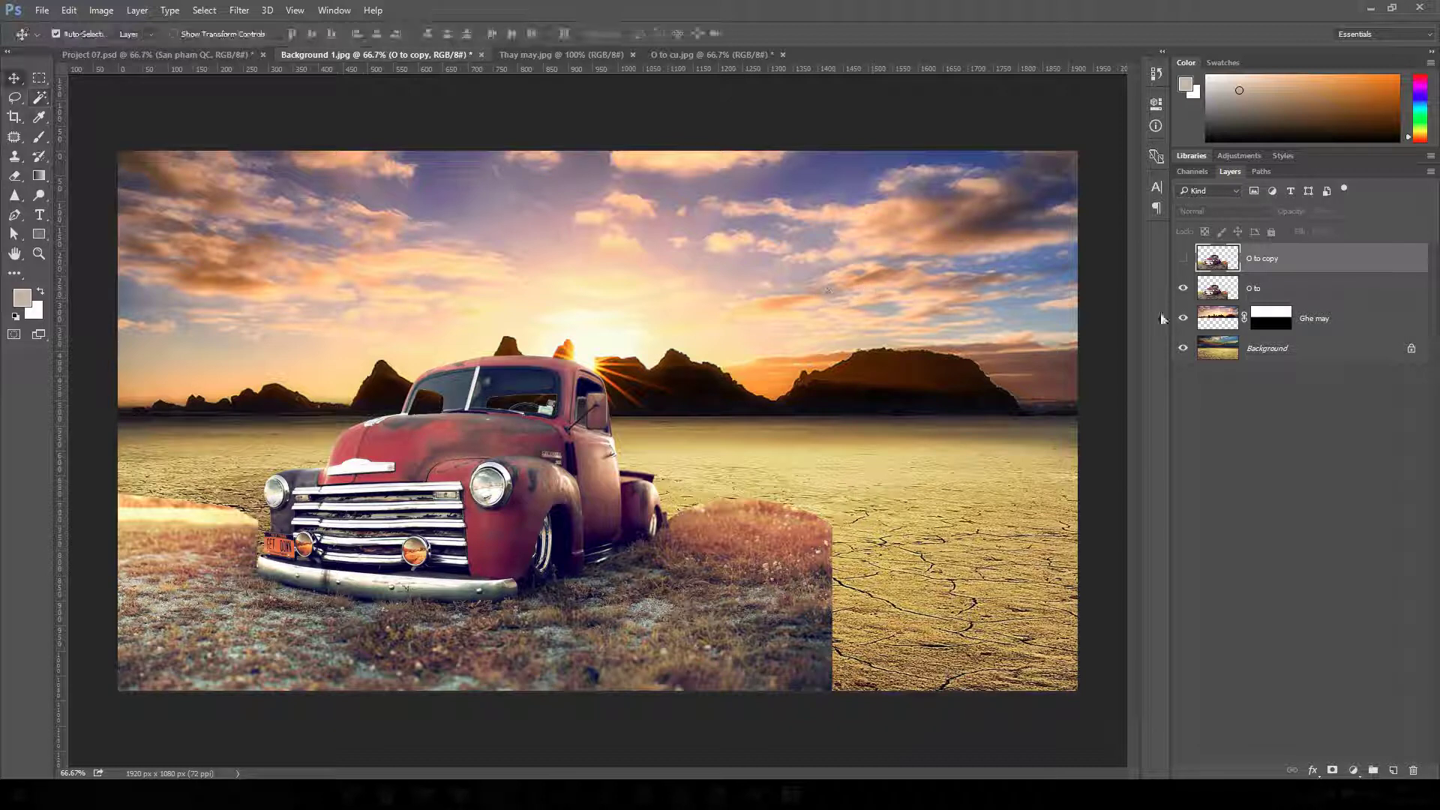
# - Set the blending mode of the original O to layer to Multiply
pyautogui.click(1286, 292)
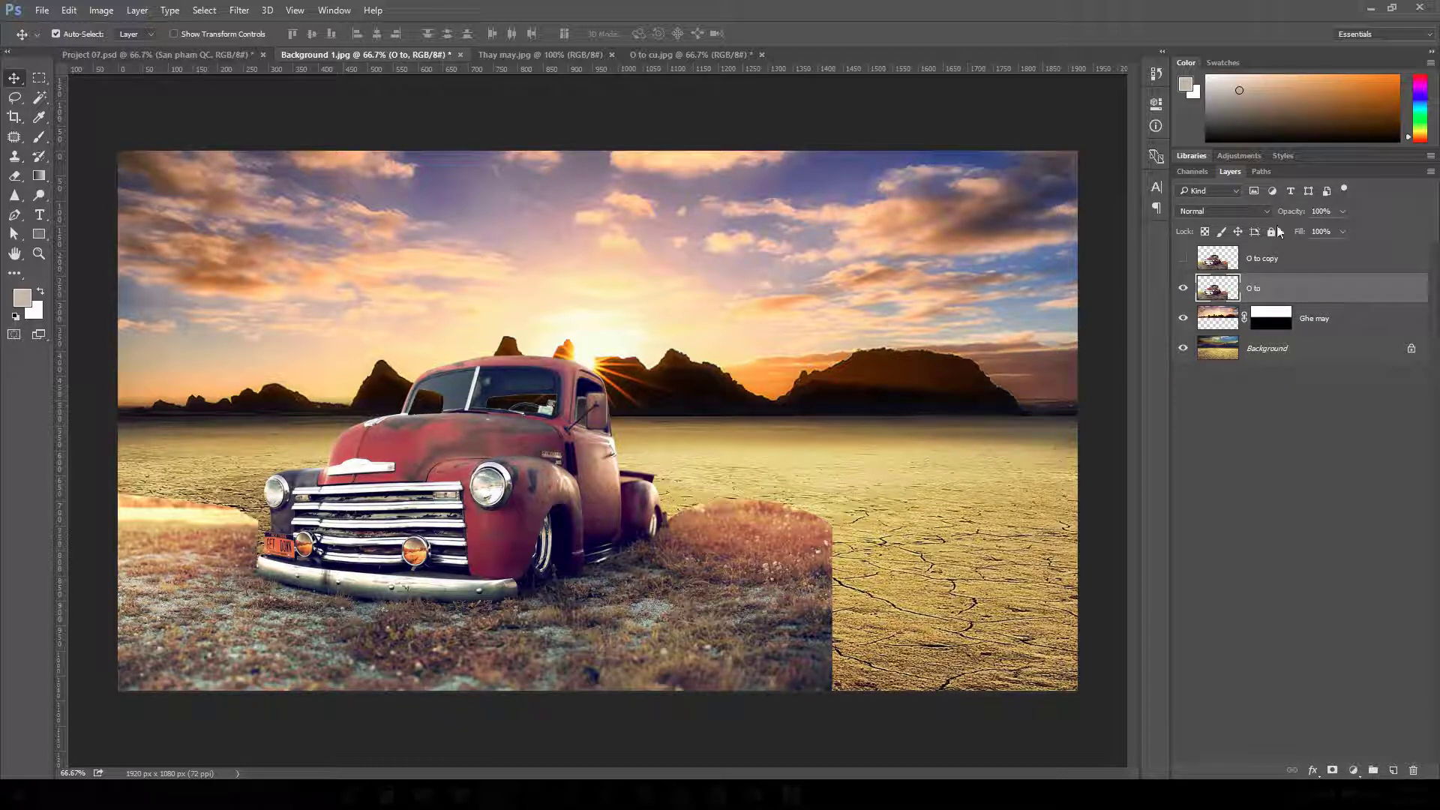
pyautogui.click(1254, 210)
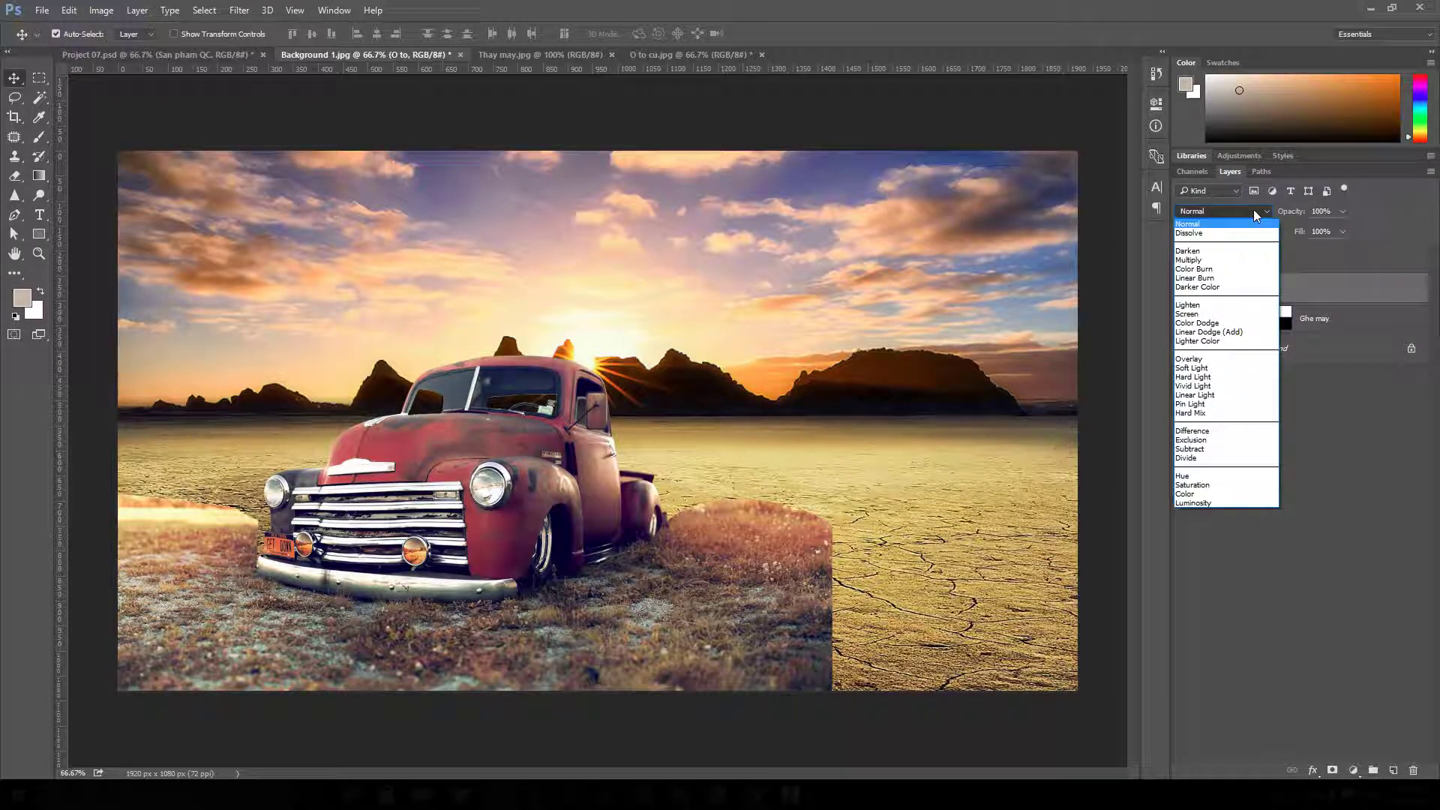
pyautogui.click(1223, 261)
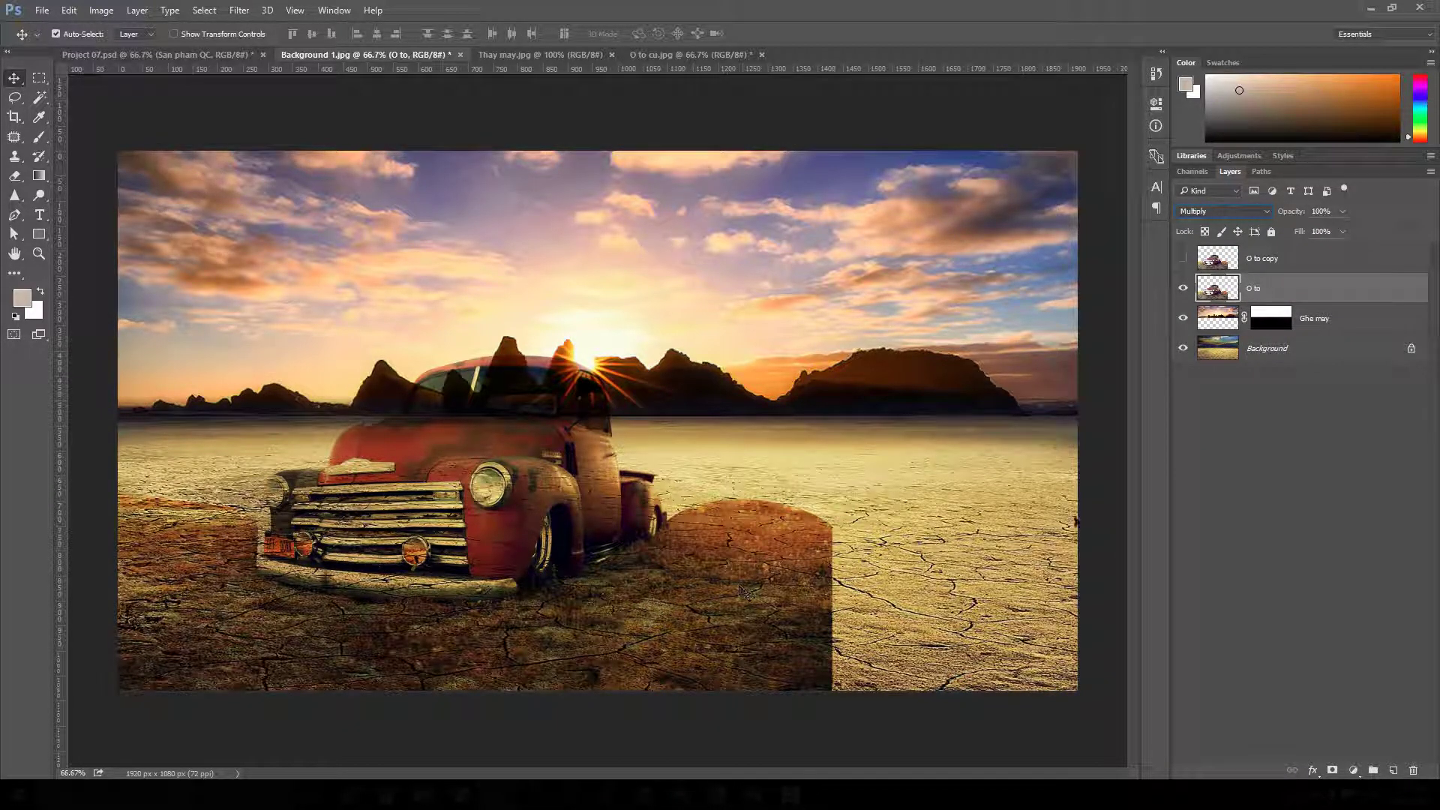
# - Try other blending modes on the O to layer, from Color Burn through Lighten and Hard Light to Pin Light, and restore Multiply
pyautogui.click(1254, 214)
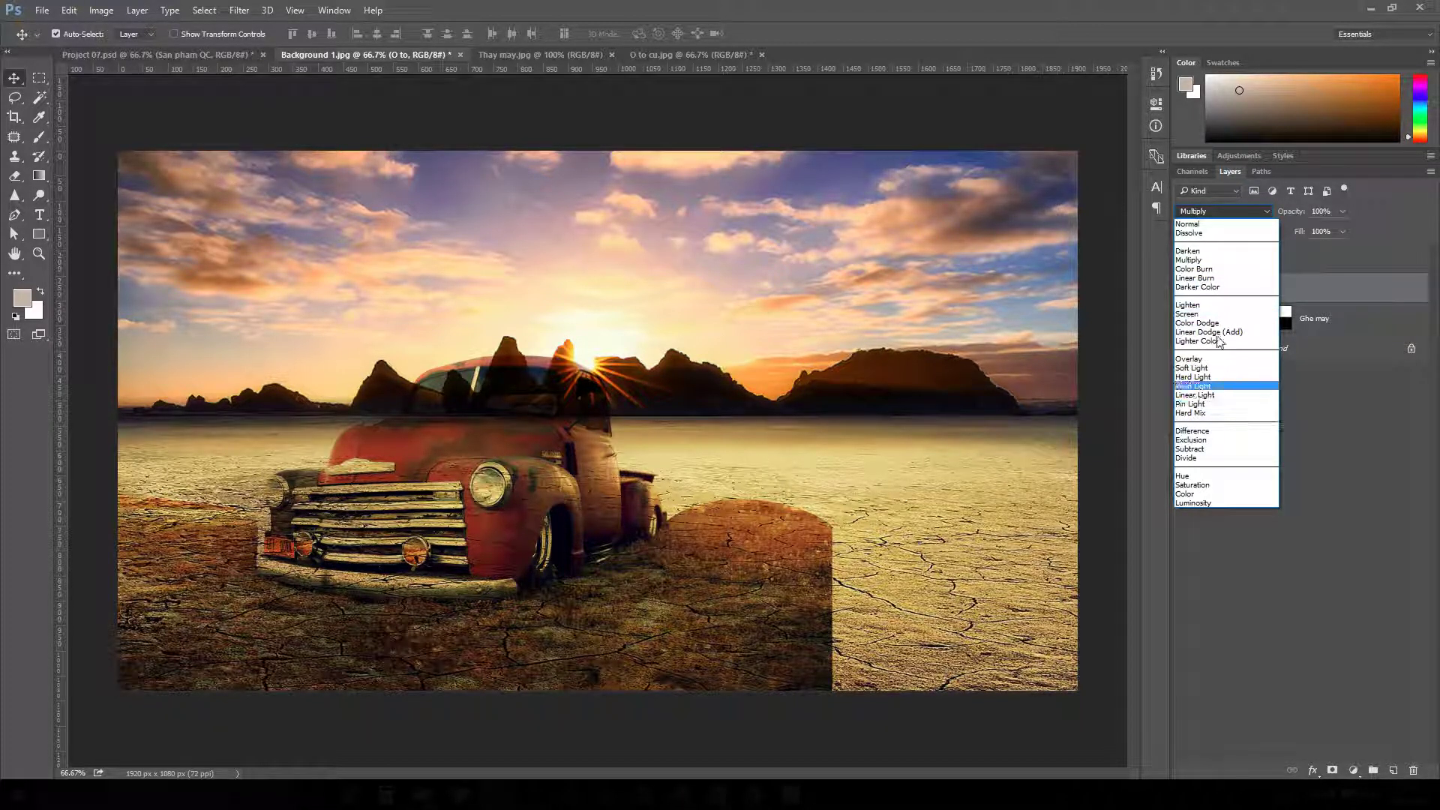
pyautogui.click(1217, 211)
pyautogui.click(1218, 211)
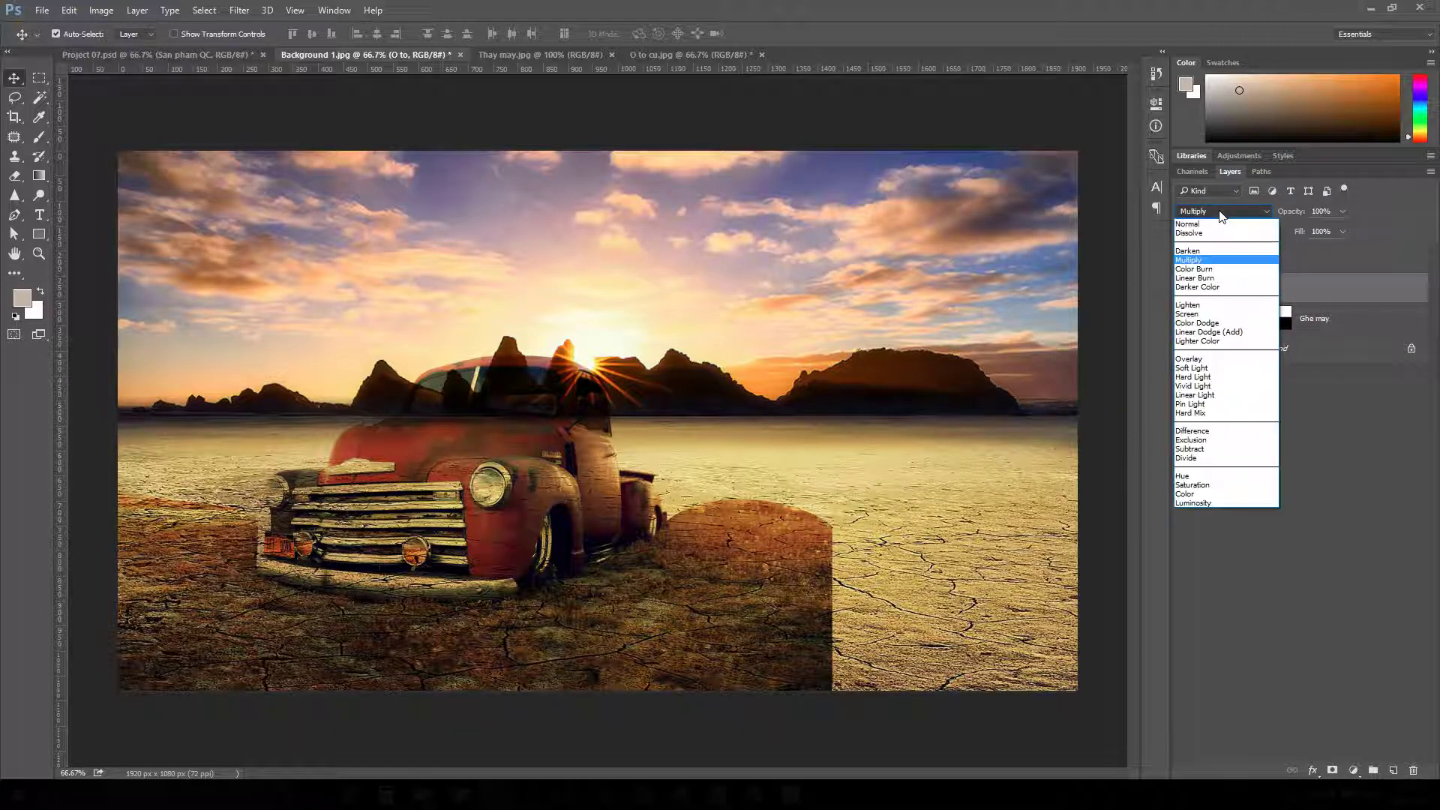
pyautogui.click(1218, 211)
pyautogui.click(1218, 211)
pyautogui.click(1220, 213)
pyautogui.press('Down')
pyautogui.press('Down')
pyautogui.press('Down')
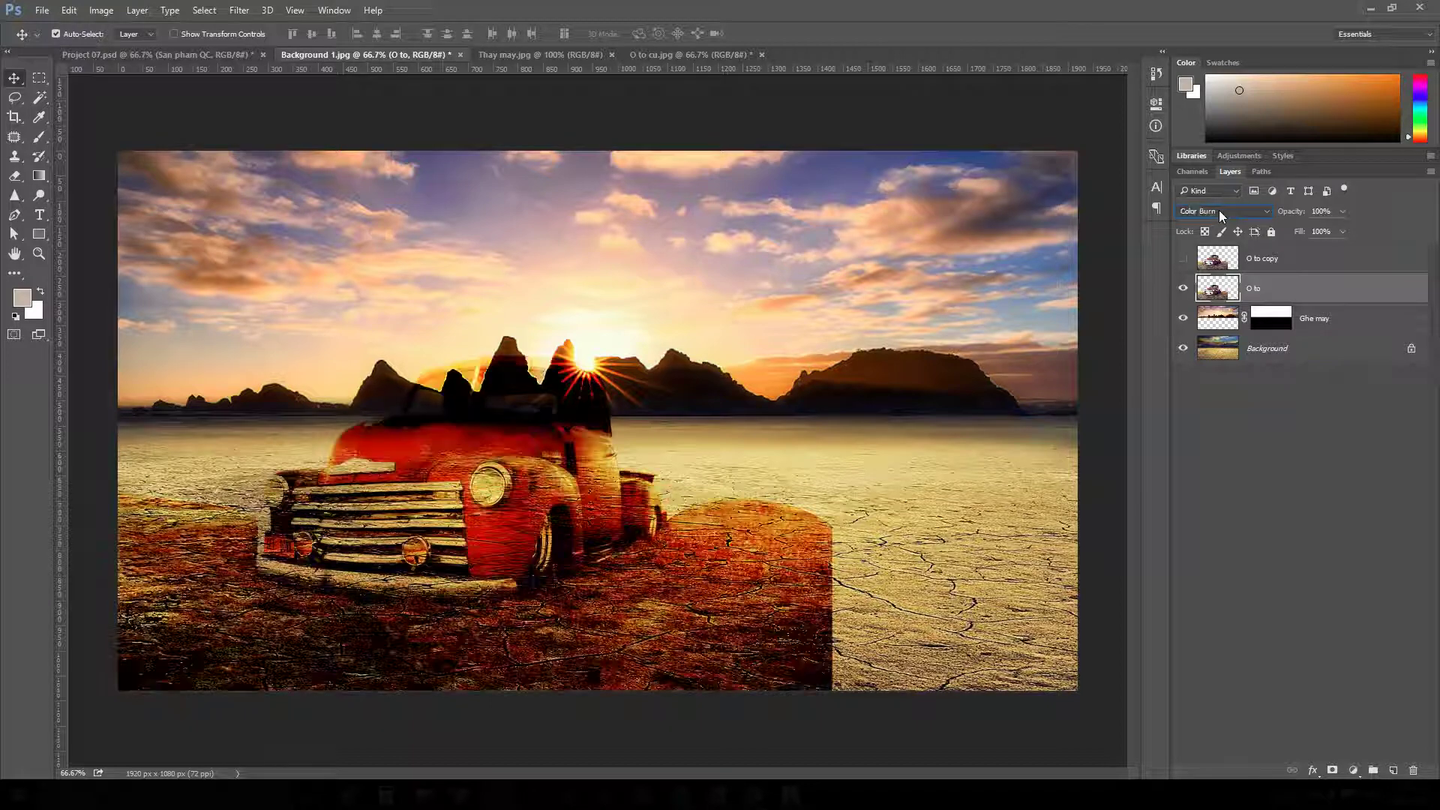
pyautogui.press('Down')
pyautogui.press('Down')
pyautogui.press('Down')
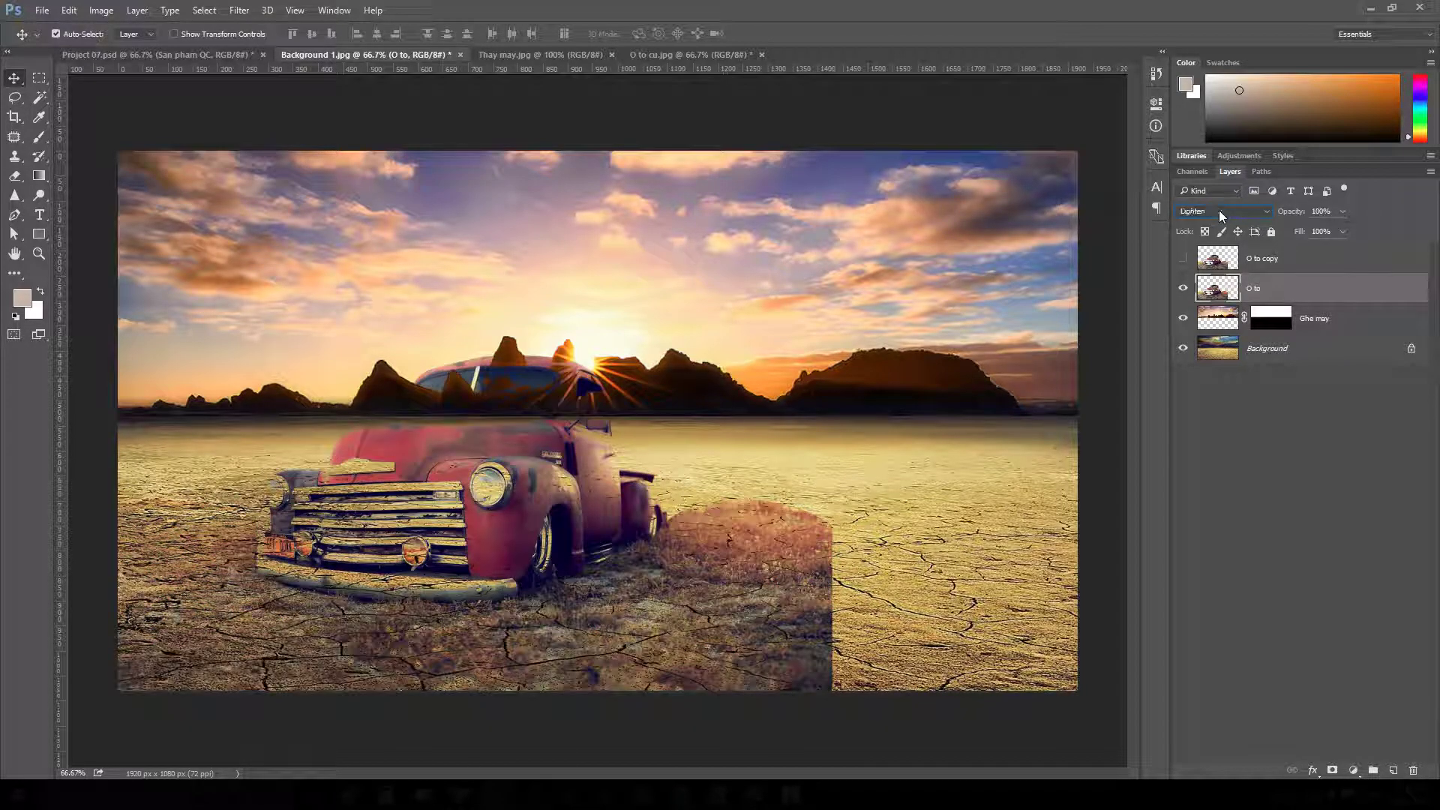
pyautogui.press('Down')
pyautogui.press('Down')
pyautogui.press('Down')
pyautogui.press('Down')
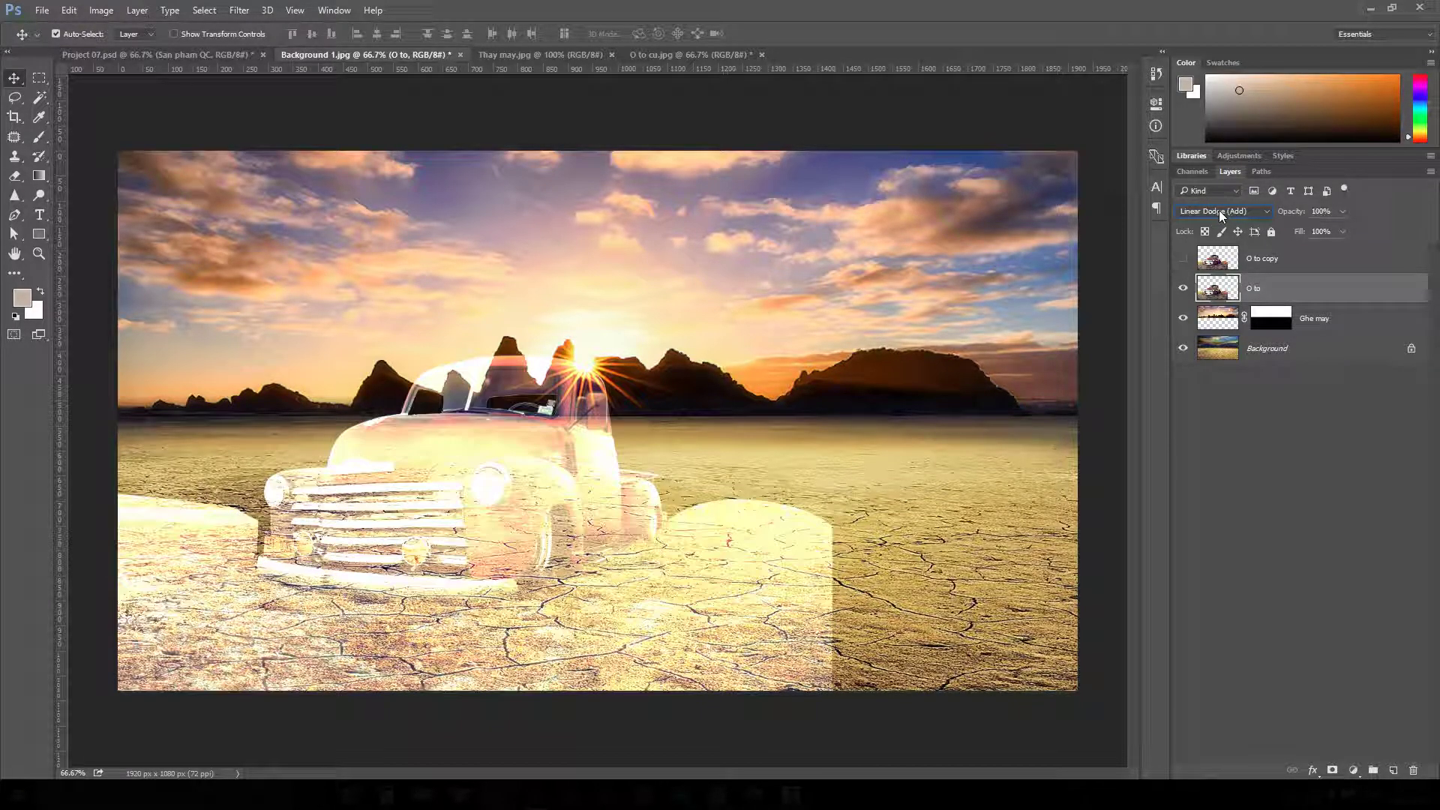
pyautogui.press('Down')
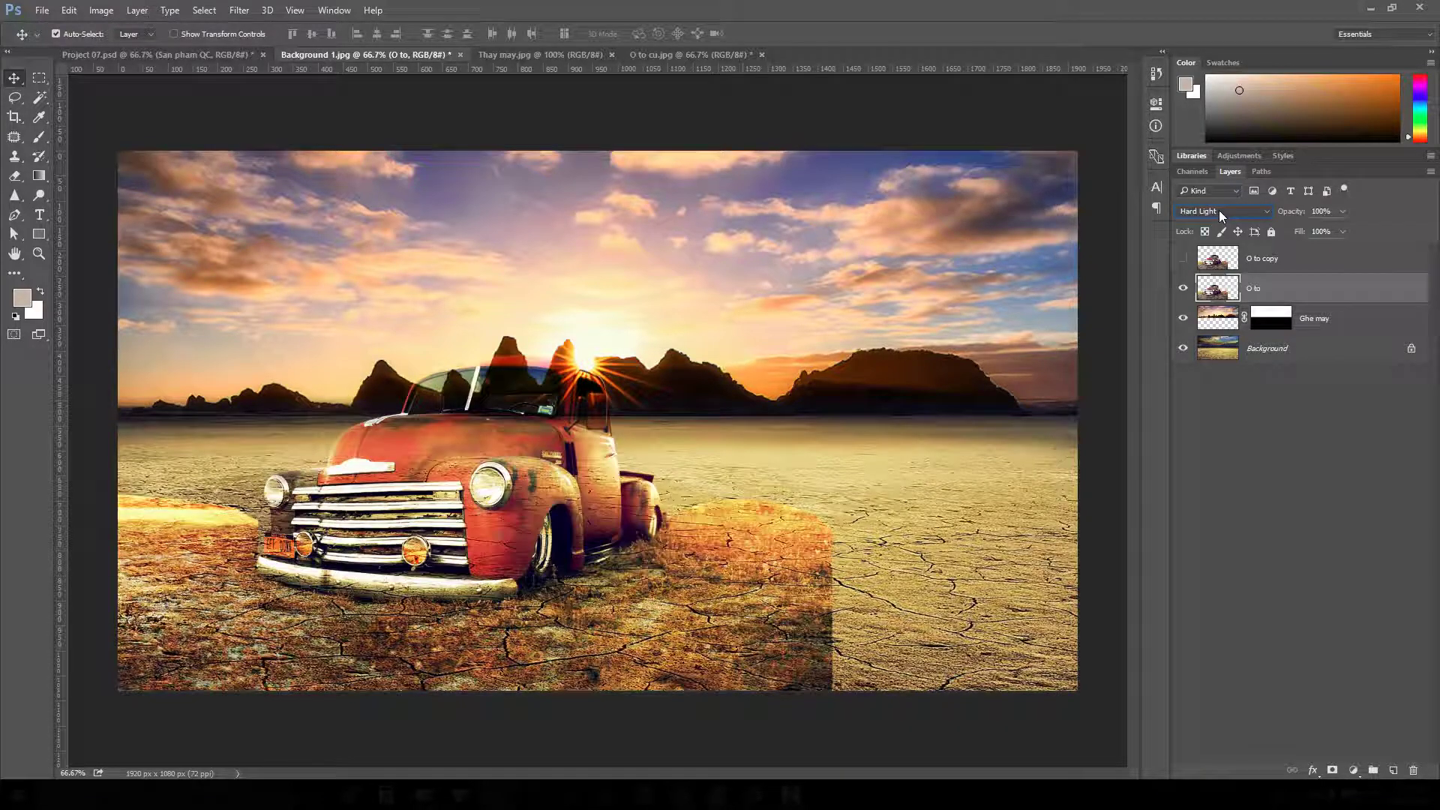
pyautogui.press('Down')
pyautogui.press('Down')
pyautogui.press('Down')
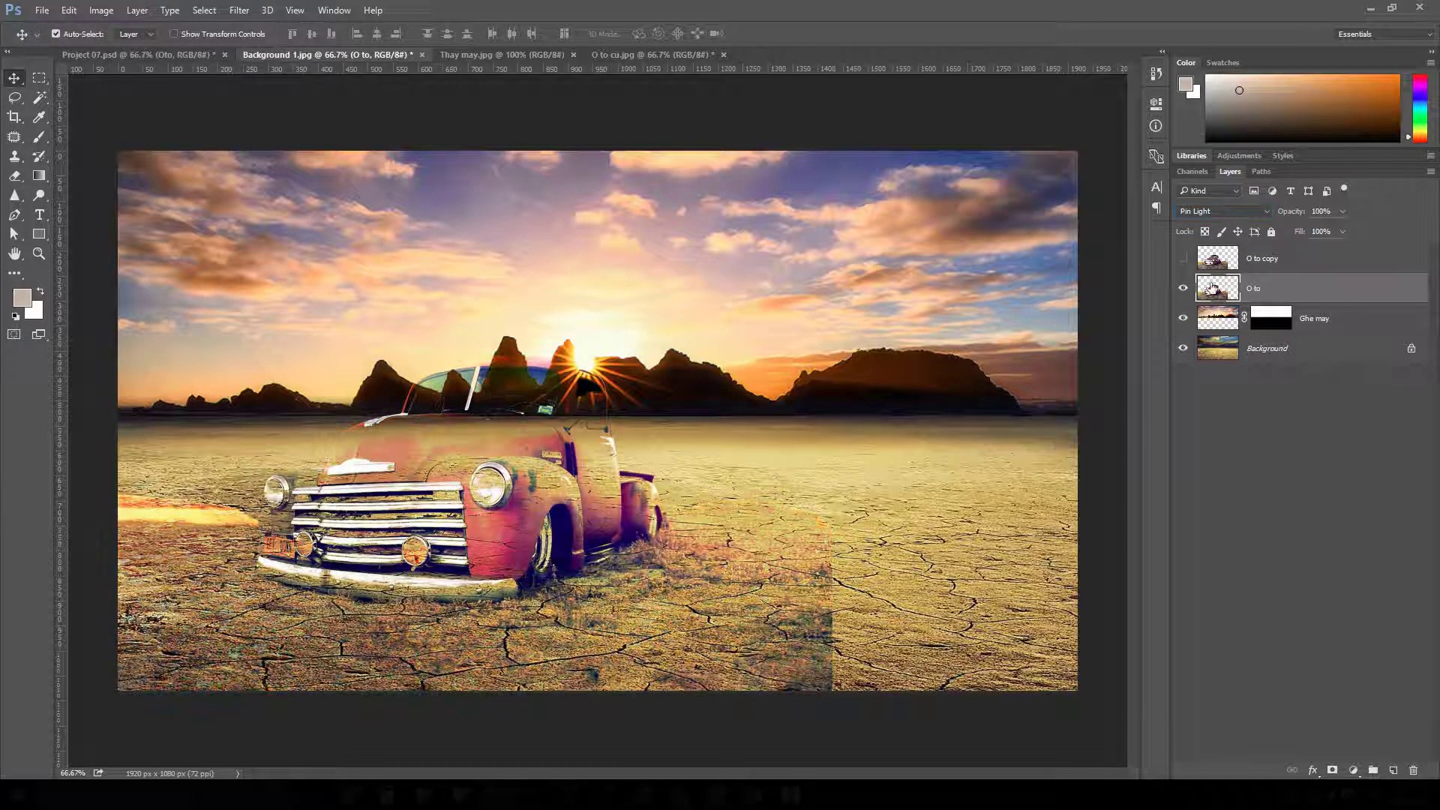
pyautogui.click(1222, 212)
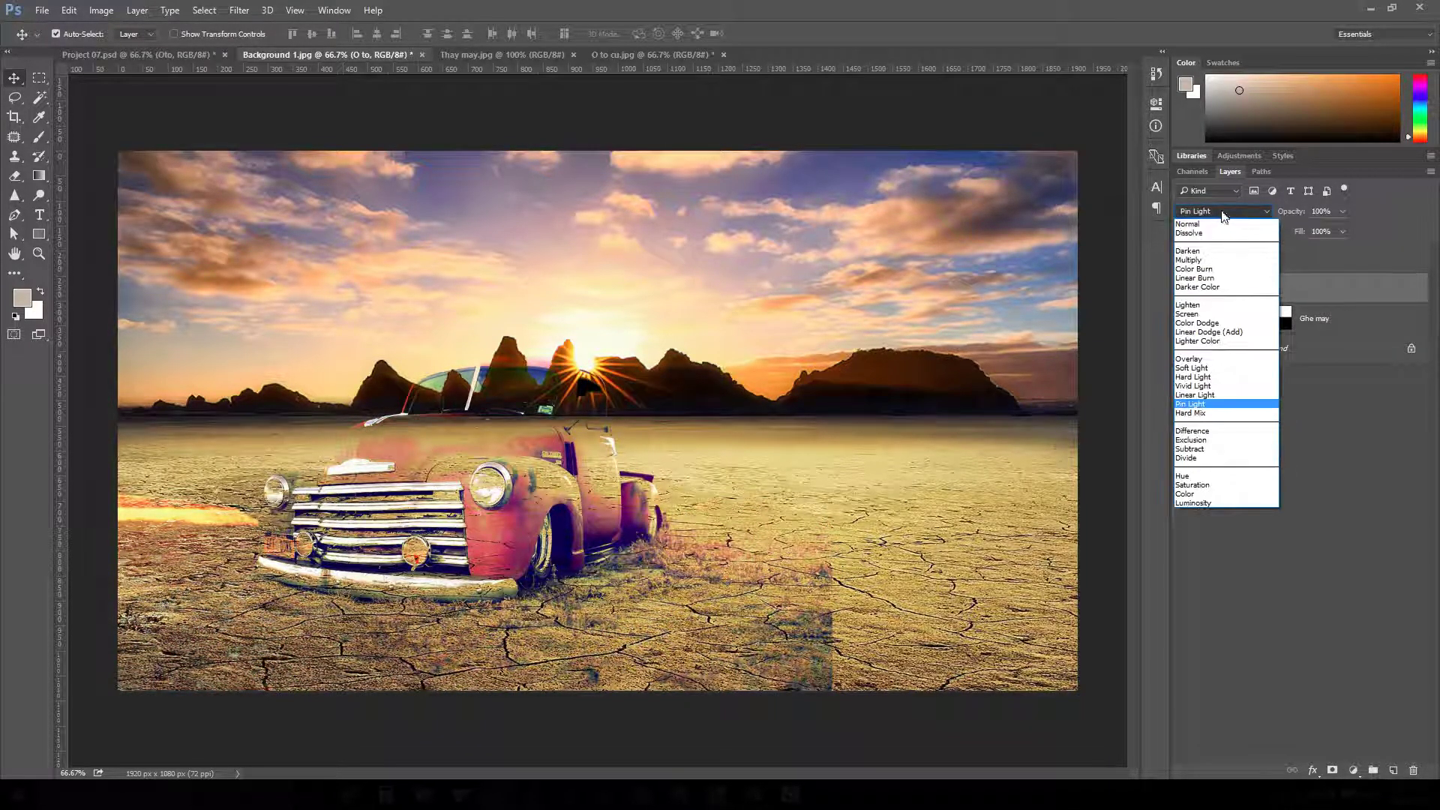
pyautogui.click(1211, 253)
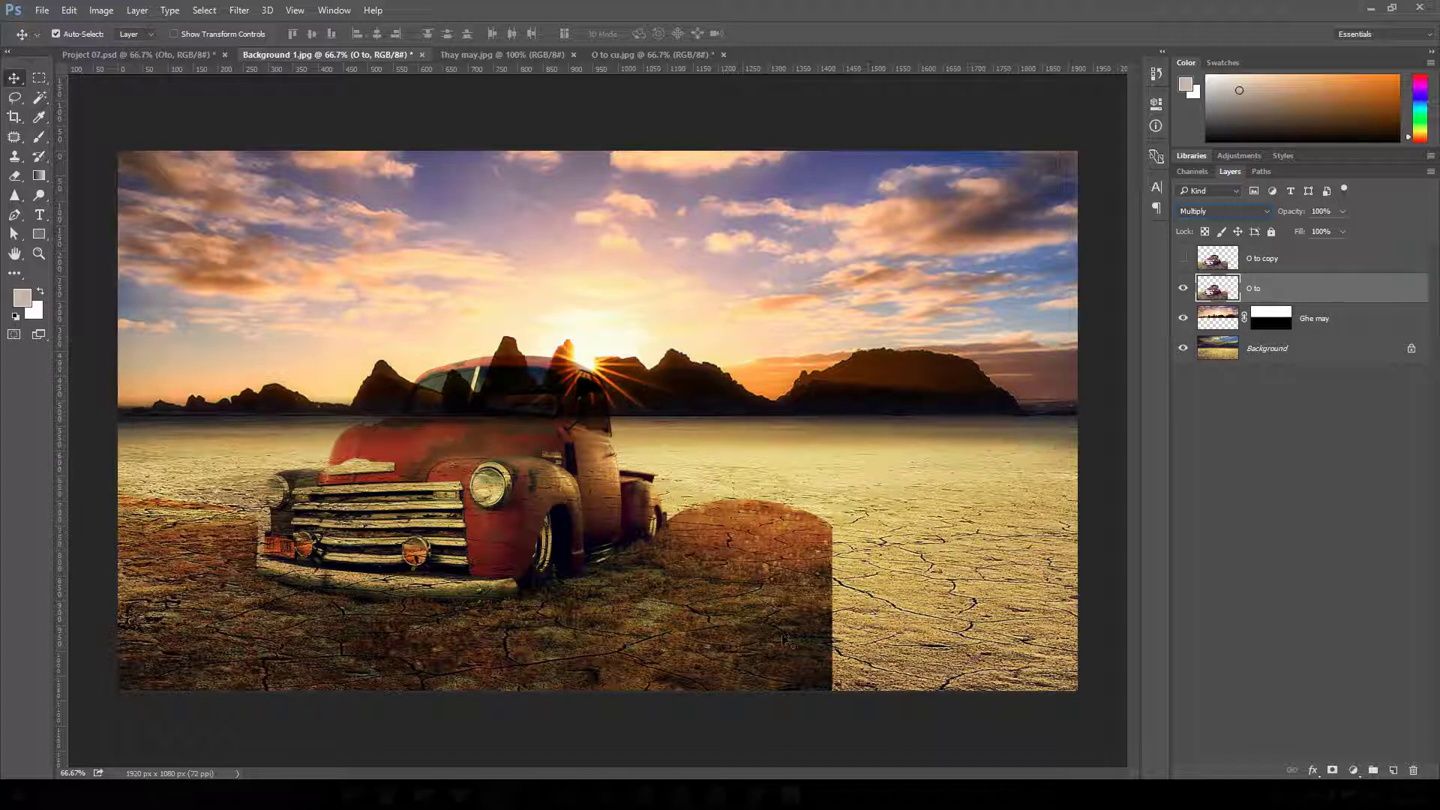
# - Add a layer mask to the O to layer and fade out its outer ground with a black 143 px brush at 30% opacity
pyautogui.click(1331, 771)
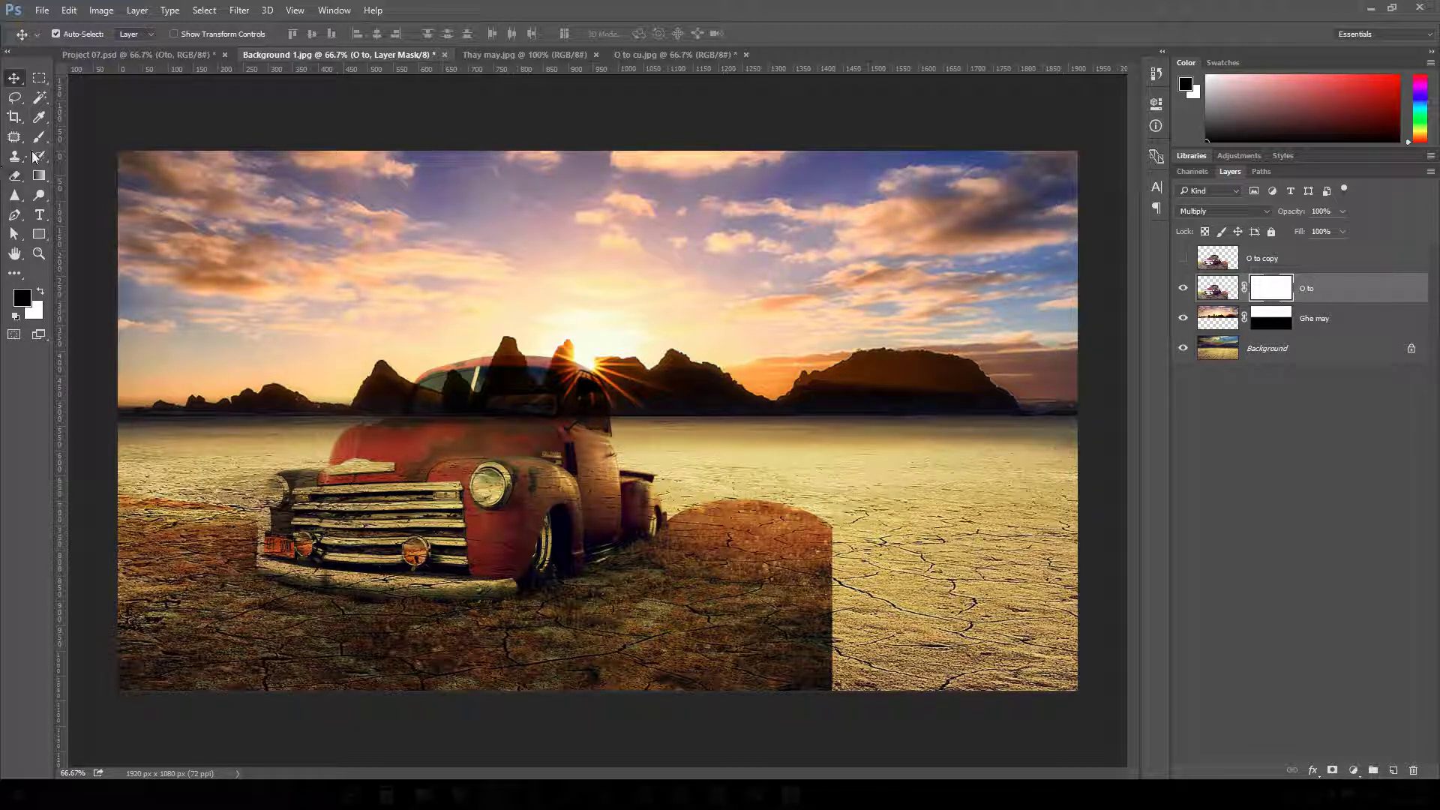
pyautogui.press('b')
pyautogui.rightClick(705, 687)
pyautogui.doubleClick(817, 566)
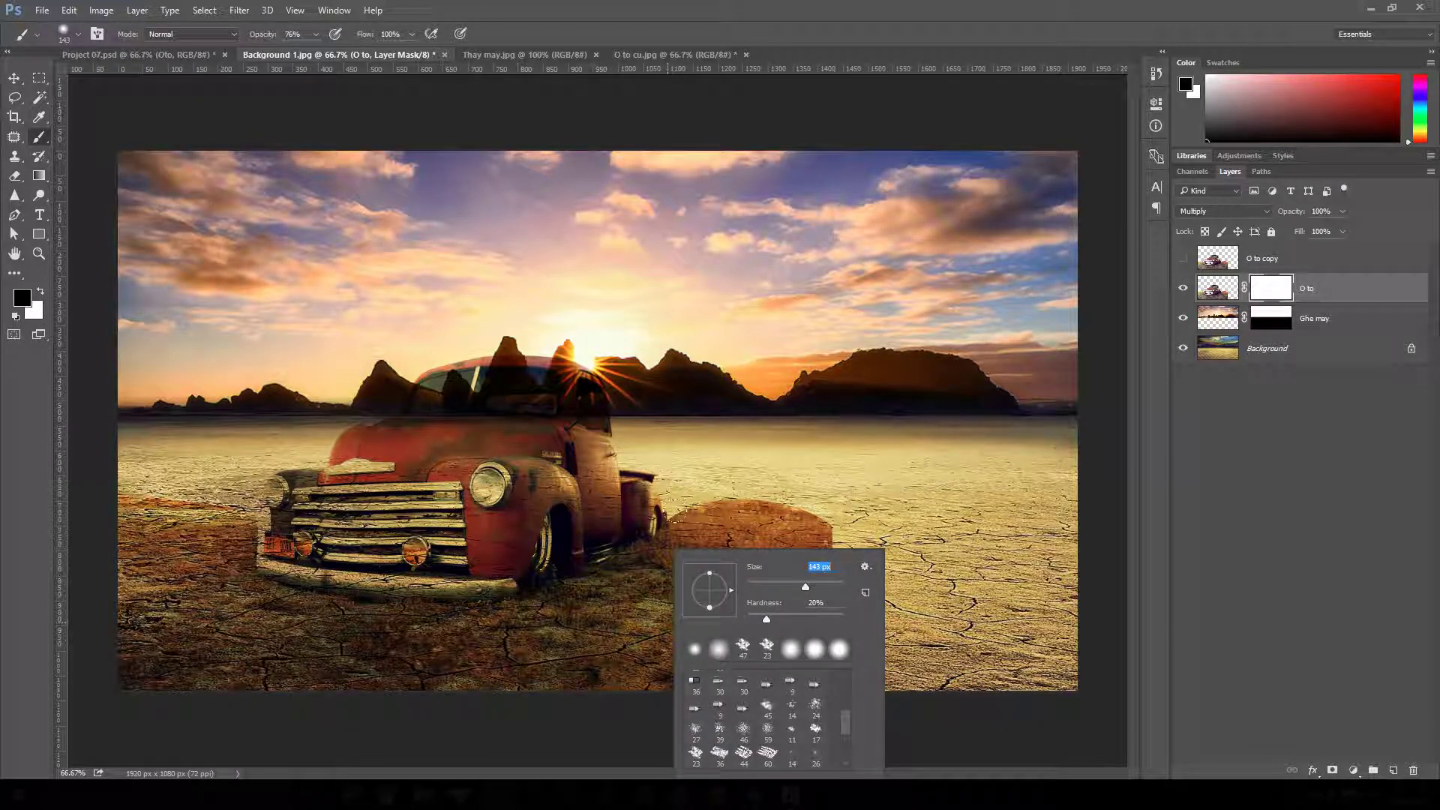
pyautogui.write('143')
pyautogui.press('Return')
pyautogui.hotkey('ctrl', 'z')
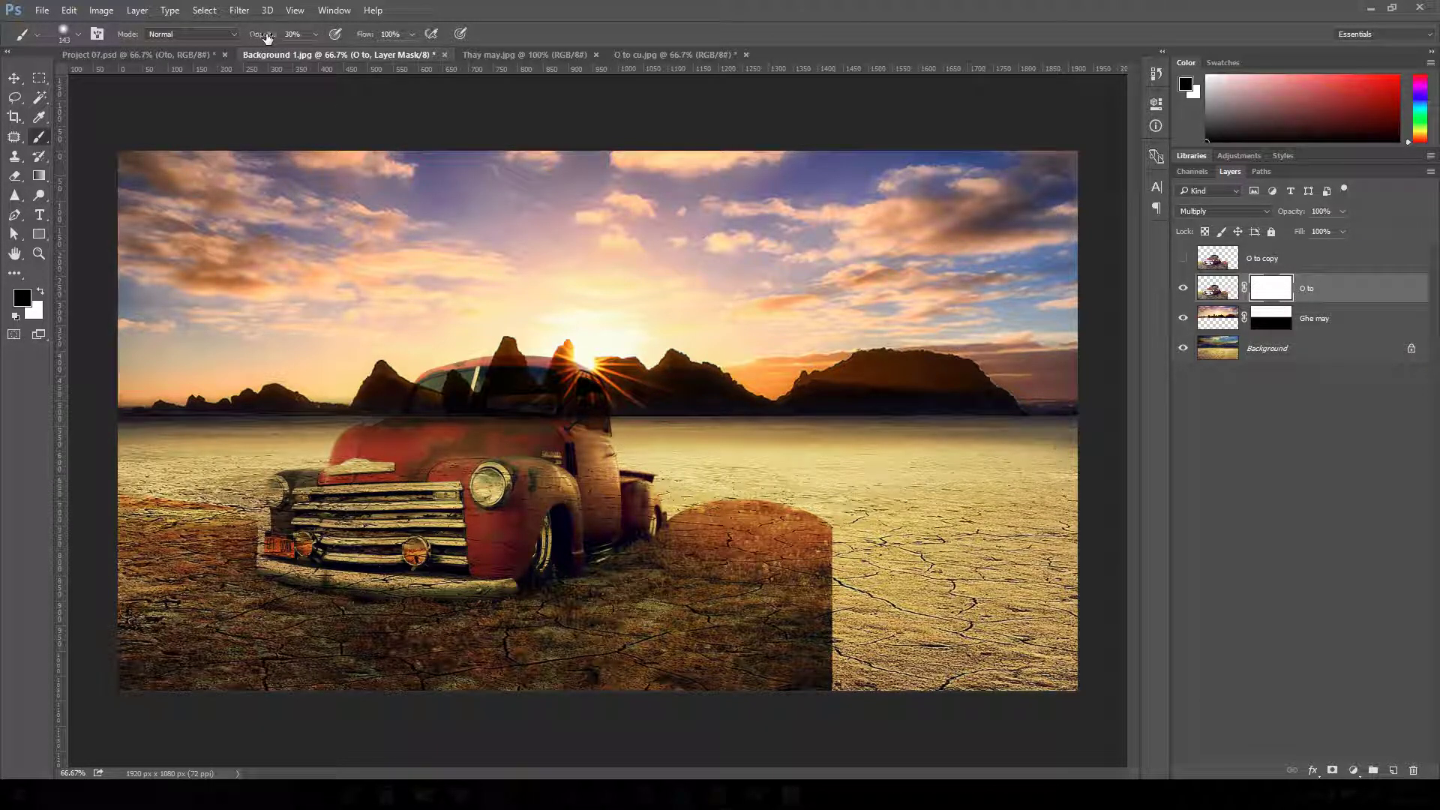
pyautogui.moveTo(675, 517)
pyautogui.mouseDown()
pyautogui.moveTo(720, 540)
pyautogui.moveTo(821, 674)
pyautogui.moveTo(746, 683)
pyautogui.moveTo(750, 593)
pyautogui.moveTo(813, 525)
pyautogui.moveTo(709, 489)
pyautogui.moveTo(701, 526)
pyautogui.moveTo(803, 540)
pyautogui.moveTo(723, 649)
pyautogui.moveTo(625, 667)
pyautogui.moveTo(796, 570)
pyautogui.moveTo(720, 623)
pyautogui.moveTo(684, 487)
pyautogui.moveTo(799, 555)
pyautogui.moveTo(814, 660)
pyautogui.moveTo(698, 476)
pyautogui.moveTo(691, 529)
pyautogui.mouseUp()
pyautogui.moveTo(168, 525)
pyautogui.mouseDown()
pyautogui.moveTo(240, 558)
pyautogui.moveTo(151, 585)
pyautogui.moveTo(72, 584)
pyautogui.moveTo(135, 511)
pyautogui.mouseUp()
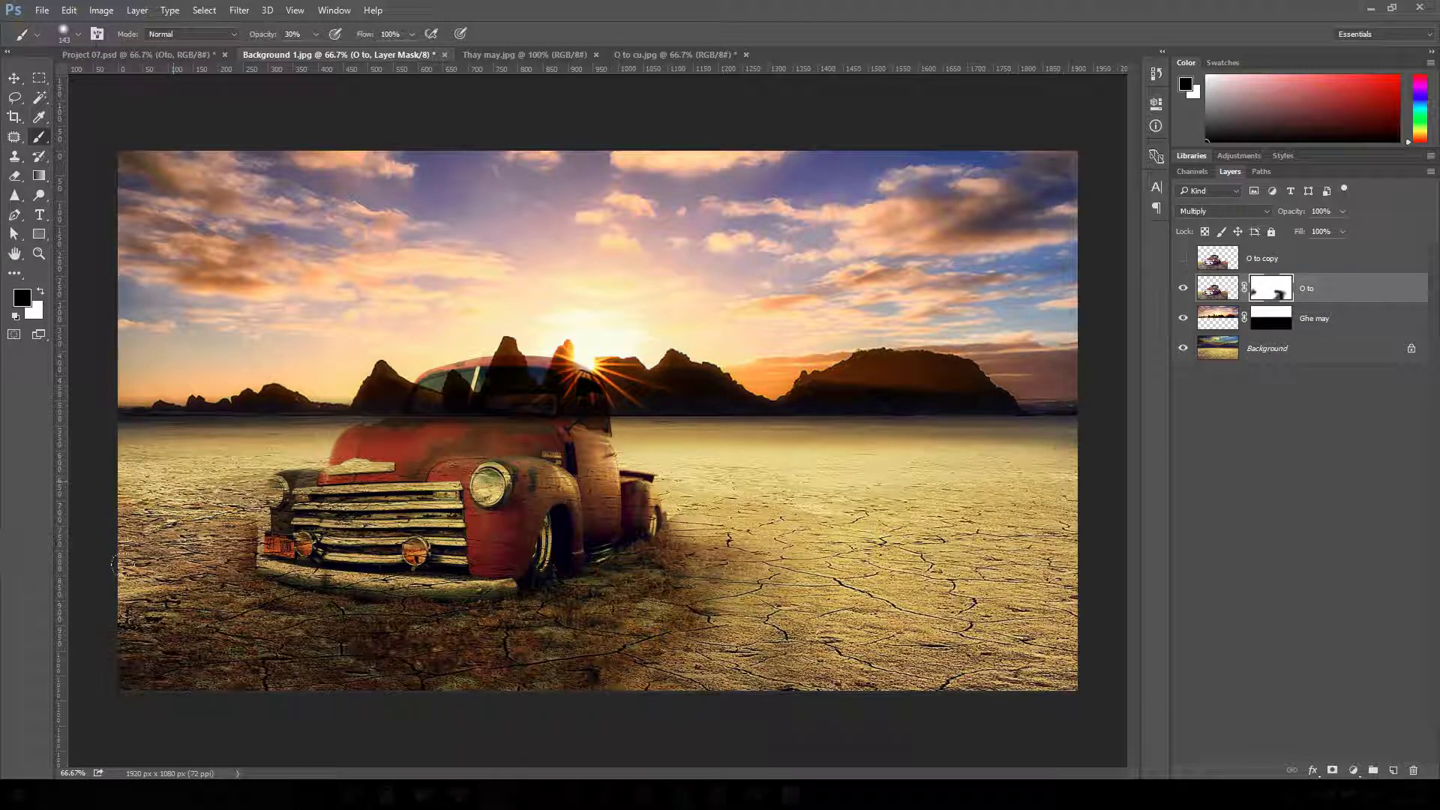
pyautogui.moveTo(533, 679)
pyautogui.mouseDown()
pyautogui.moveTo(577, 607)
pyautogui.moveTo(675, 585)
pyautogui.moveTo(615, 592)
pyautogui.moveTo(555, 679)
pyautogui.moveTo(676, 622)
pyautogui.mouseUp()
# - Refine the O to mask around the front bumper and behind the rear wheel with a 59 px brush at 10% opacity
pyautogui.press('1')
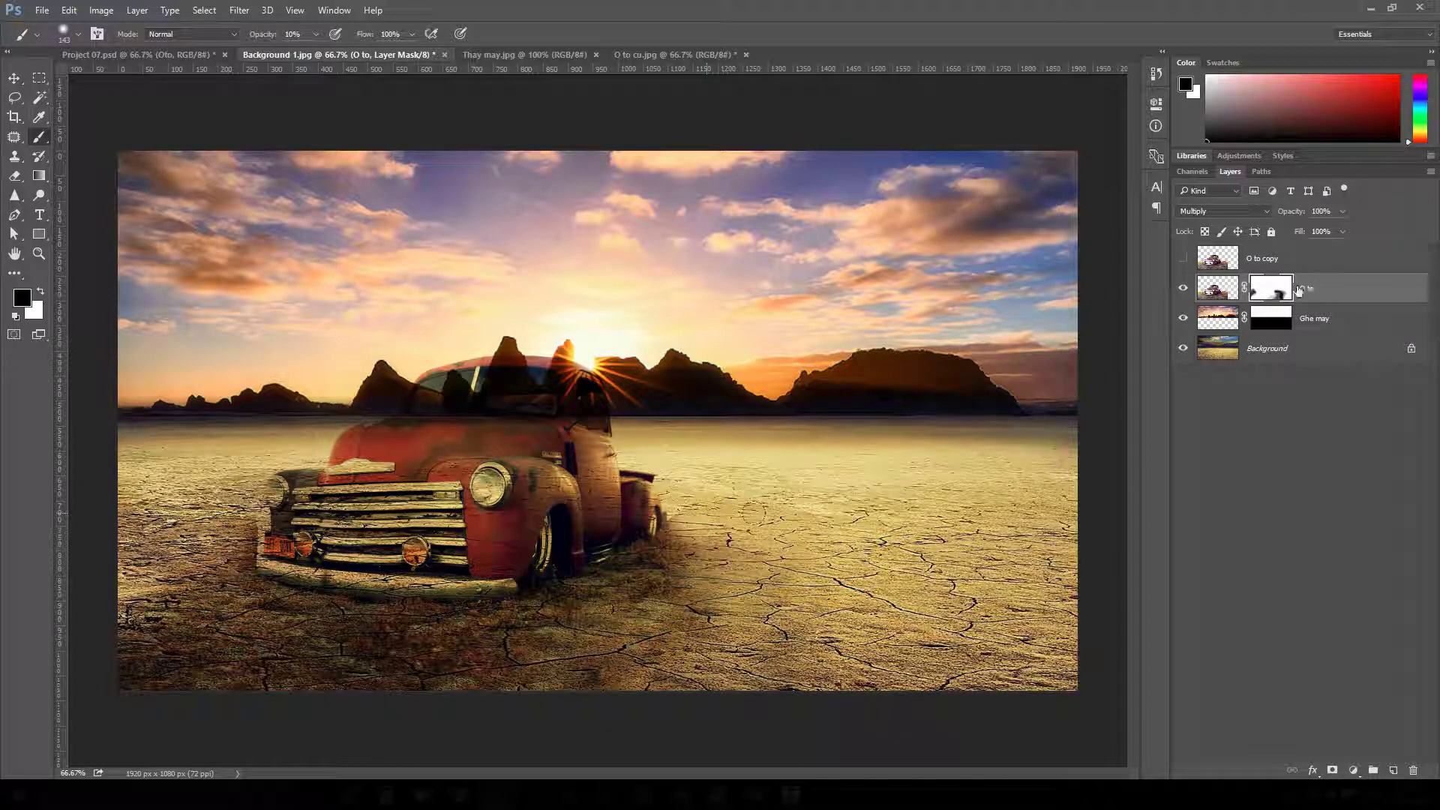
pyautogui.keyDown('alt'); pyautogui.click(1269, 297); pyautogui.keyUp('alt')
pyautogui.keyDown('alt'); pyautogui.click(1268, 301); pyautogui.keyUp('alt')
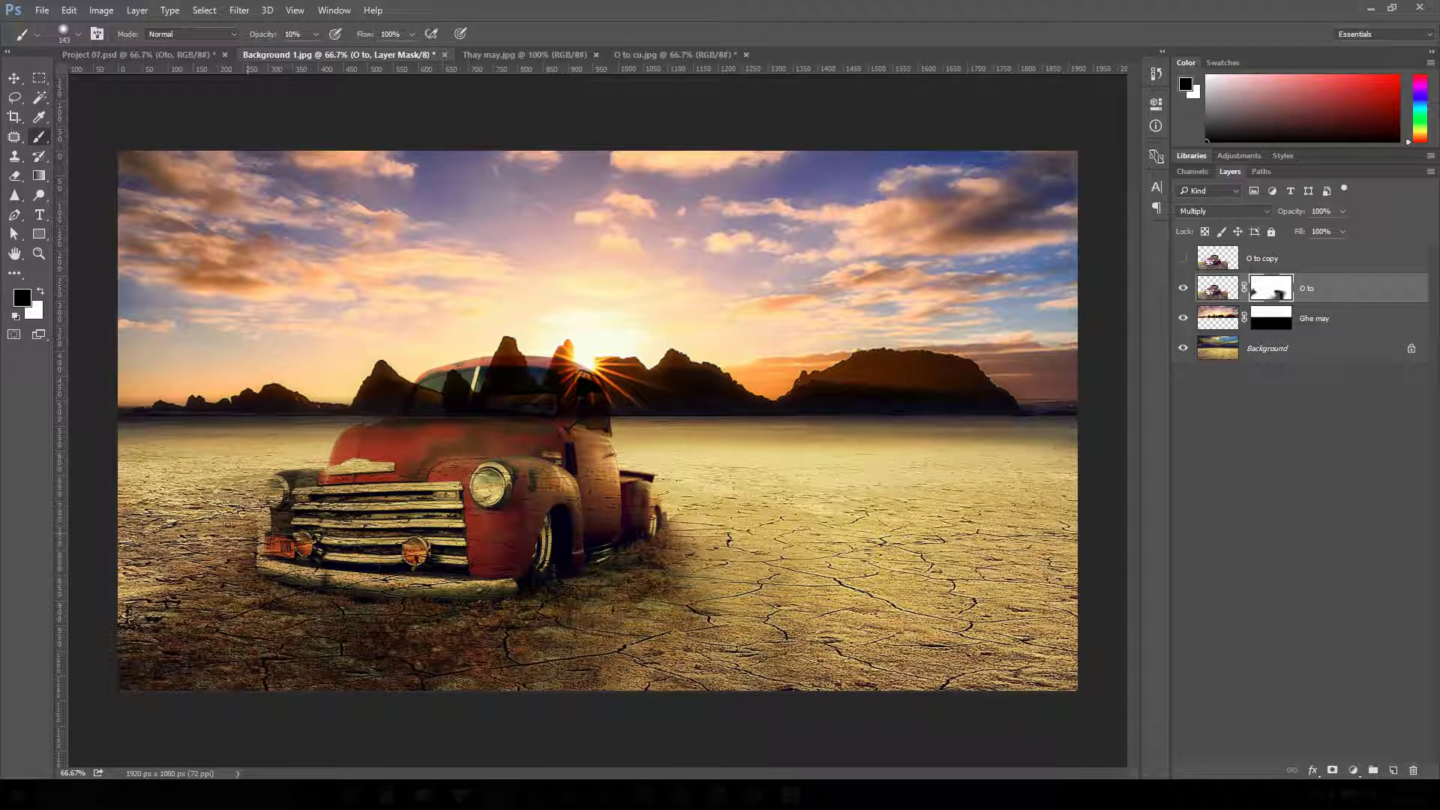
pyautogui.rightClick(268, 526)
pyautogui.click(357, 560)
pyautogui.press('Return')
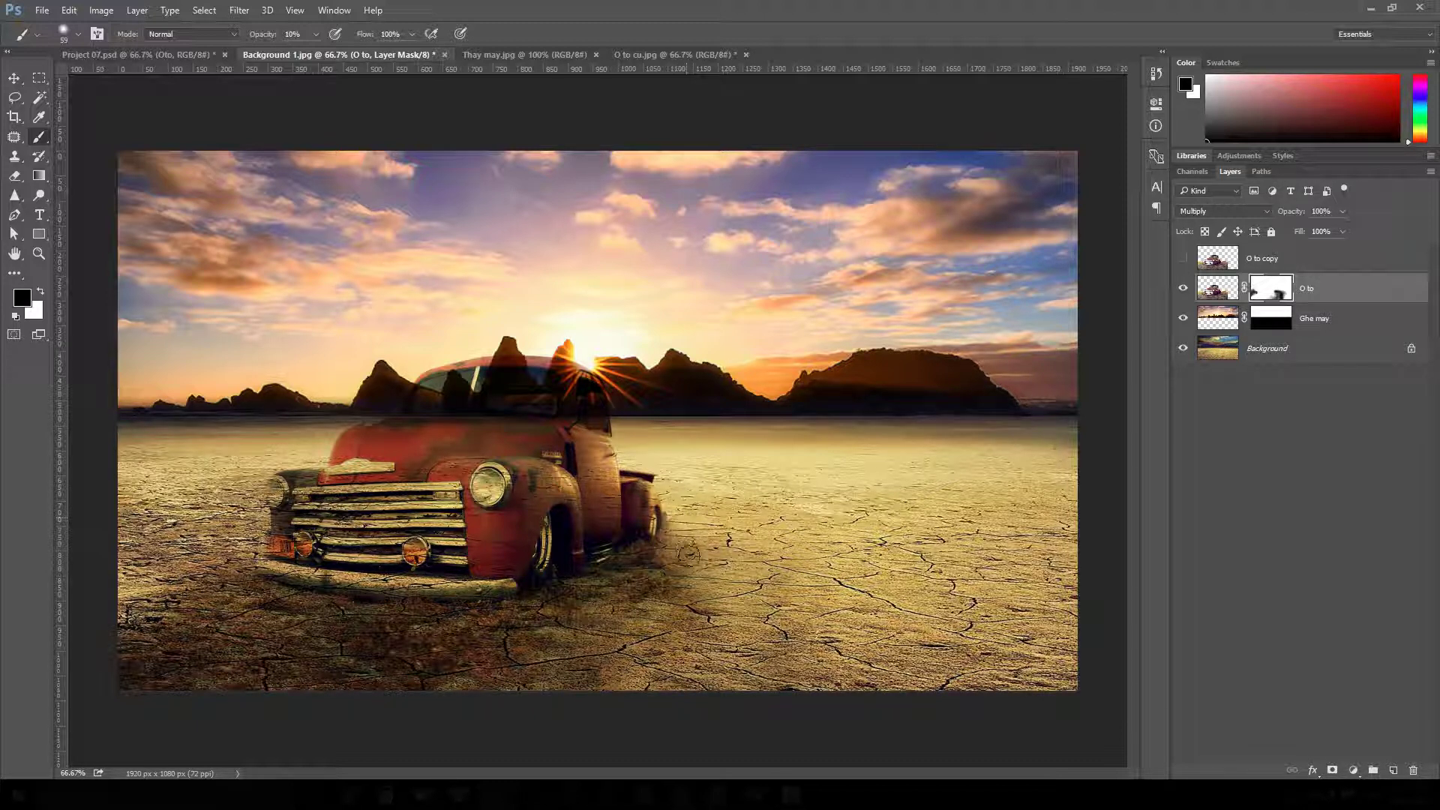
# - Show the O to copy layer, add a layer mask, and paint out its surrounding ground with a black 275 px brush at 86% opacity
pyautogui.click(1185, 259)
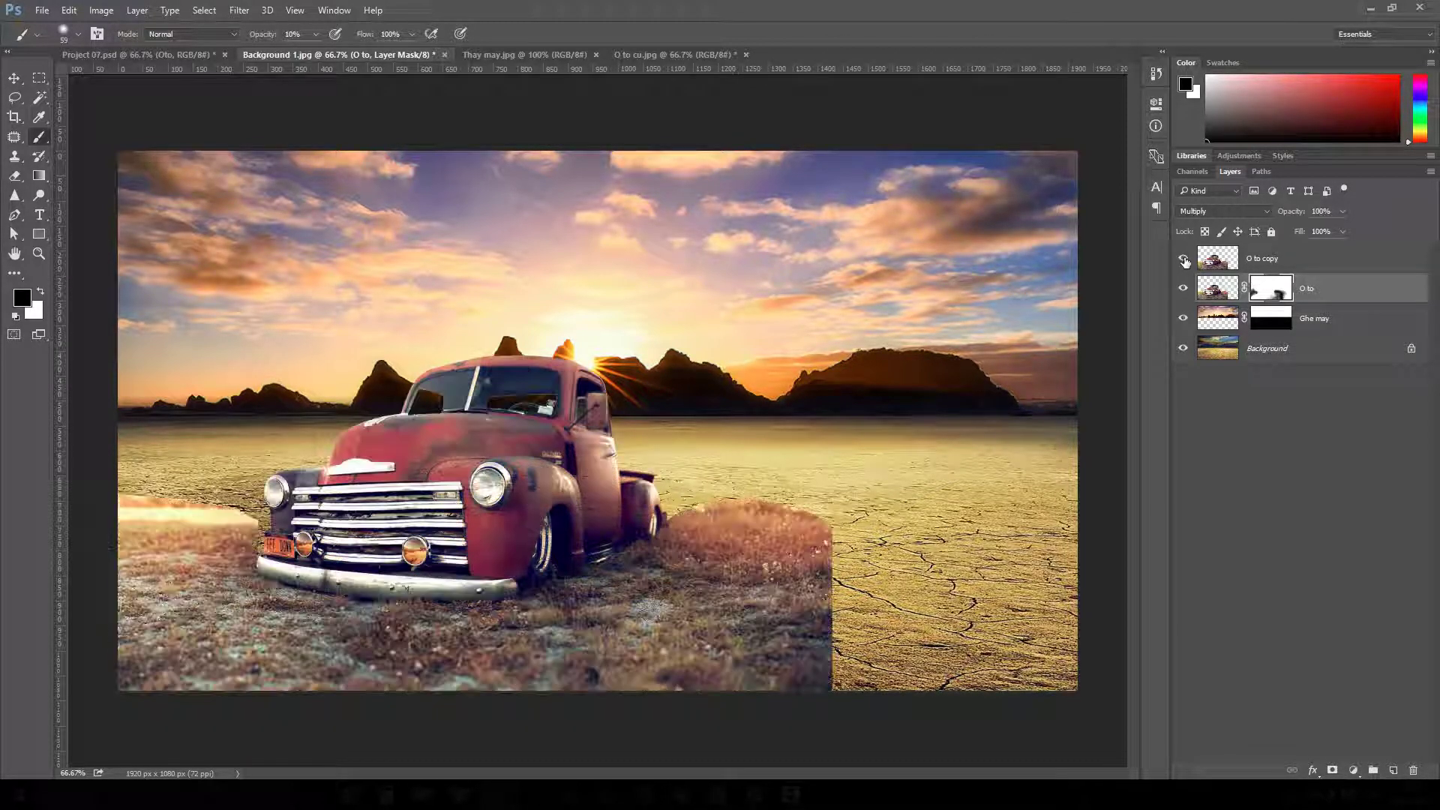
pyautogui.click(1291, 258)
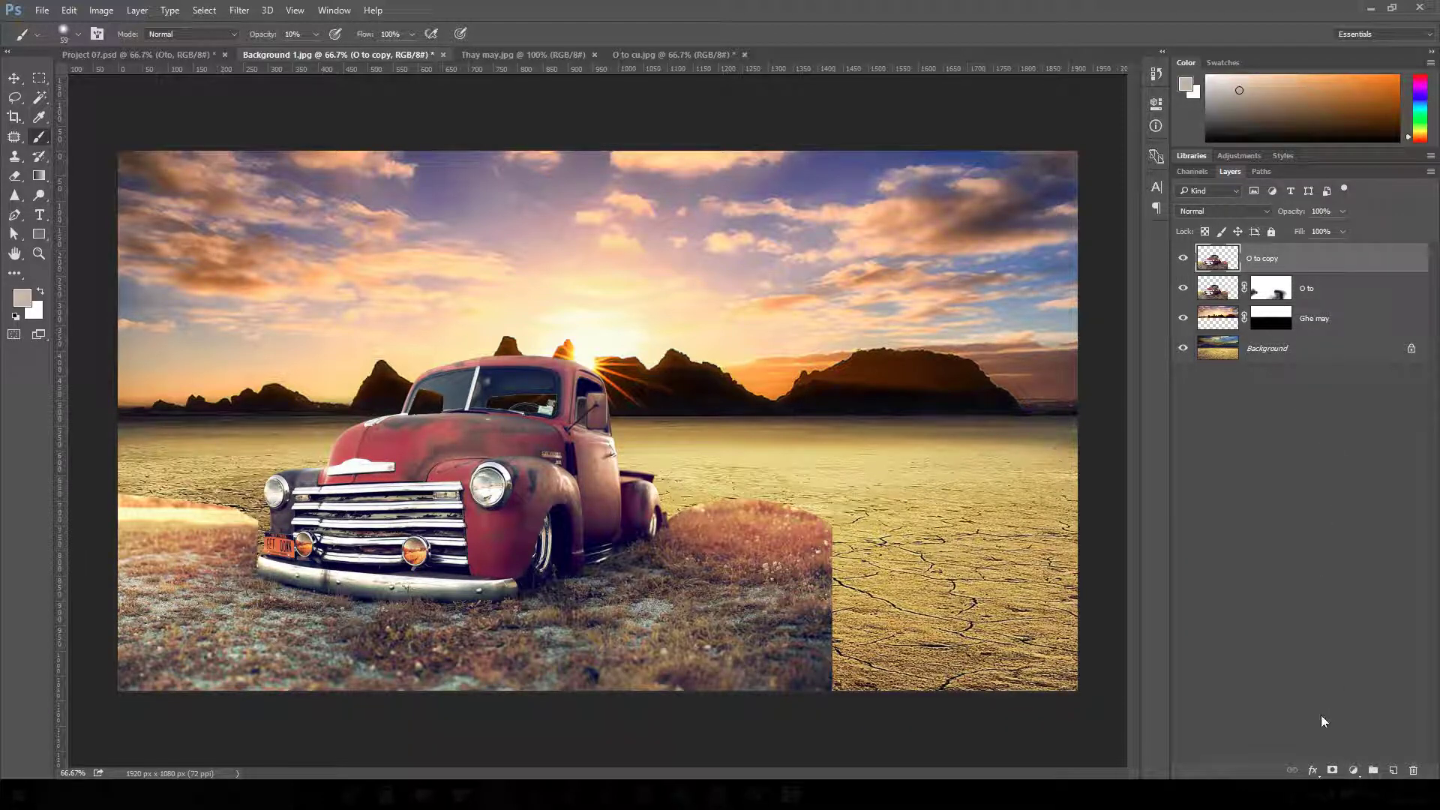
pyautogui.click(1333, 771)
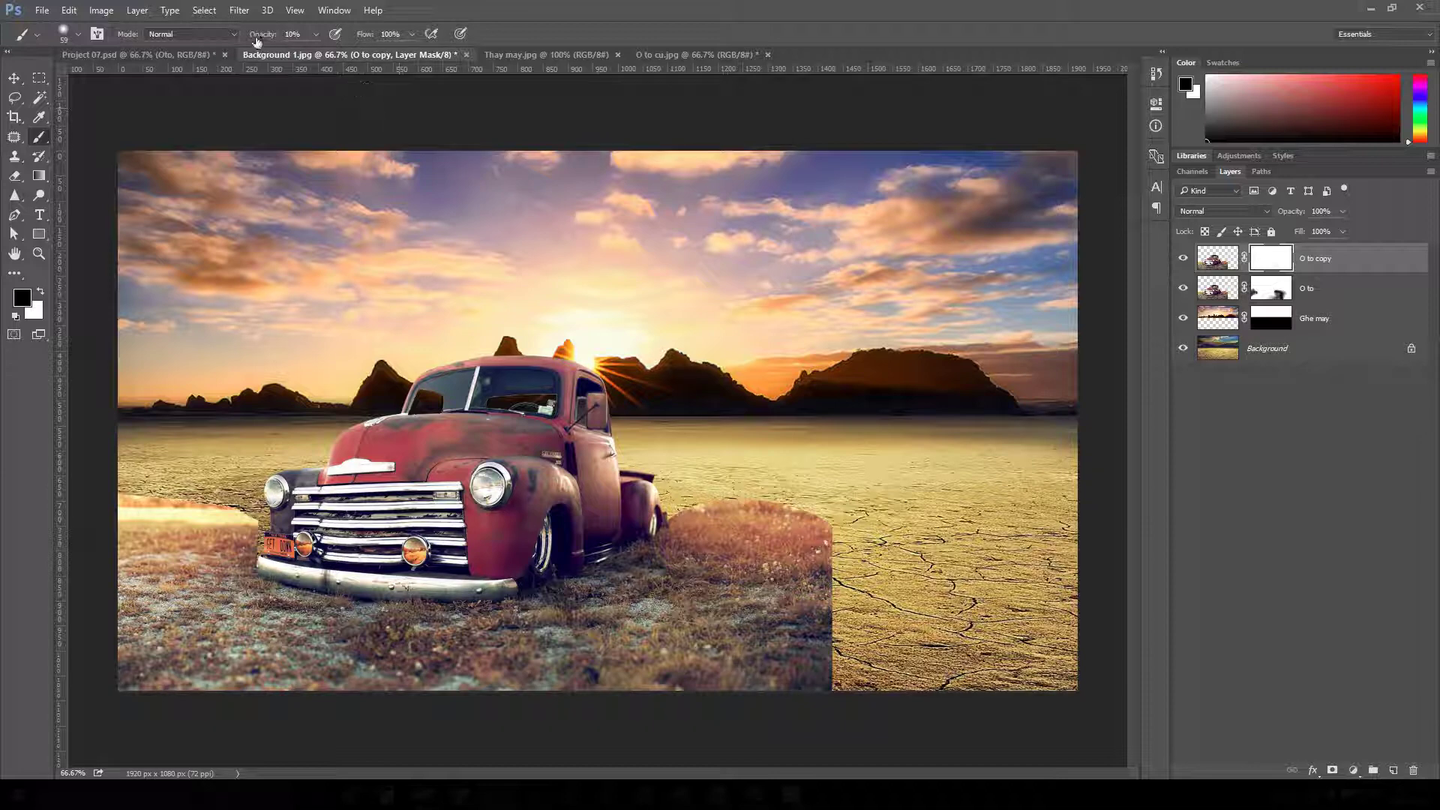
pyautogui.moveTo(261, 34); pyautogui.dragTo(349, 53)
pyautogui.rightClick(804, 563)
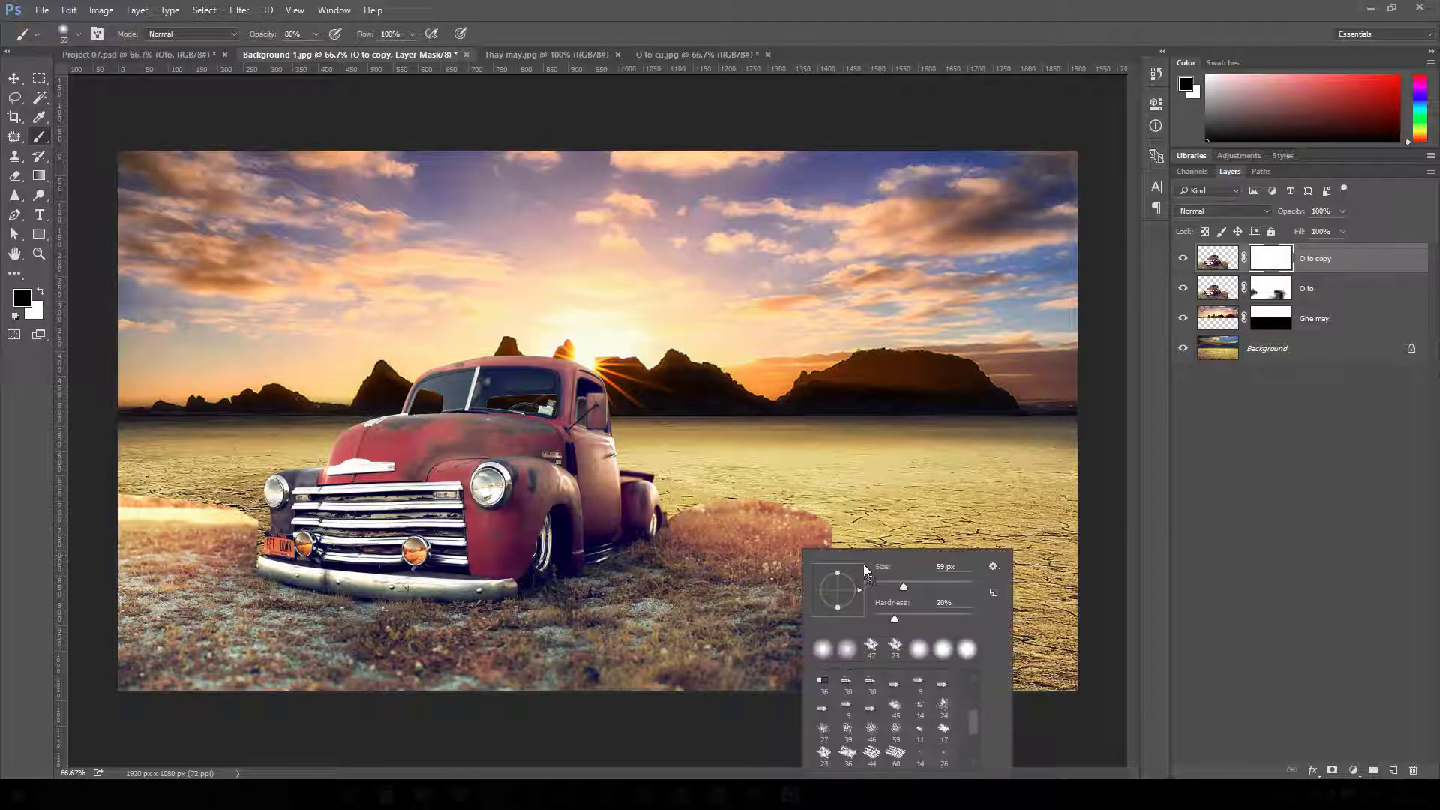
pyautogui.moveTo(735, 526)
pyautogui.mouseDown()
pyautogui.moveTo(810, 660)
pyautogui.moveTo(712, 675)
pyautogui.moveTo(660, 645)
pyautogui.moveTo(165, 645)
pyautogui.moveTo(151, 488)
pyautogui.moveTo(225, 518)
pyautogui.mouseUp()
# - Mask out the remaining ground below the bumper, around the wheels and along the image's lower edge with a 59 px brush
pyautogui.rightClick(225, 525)
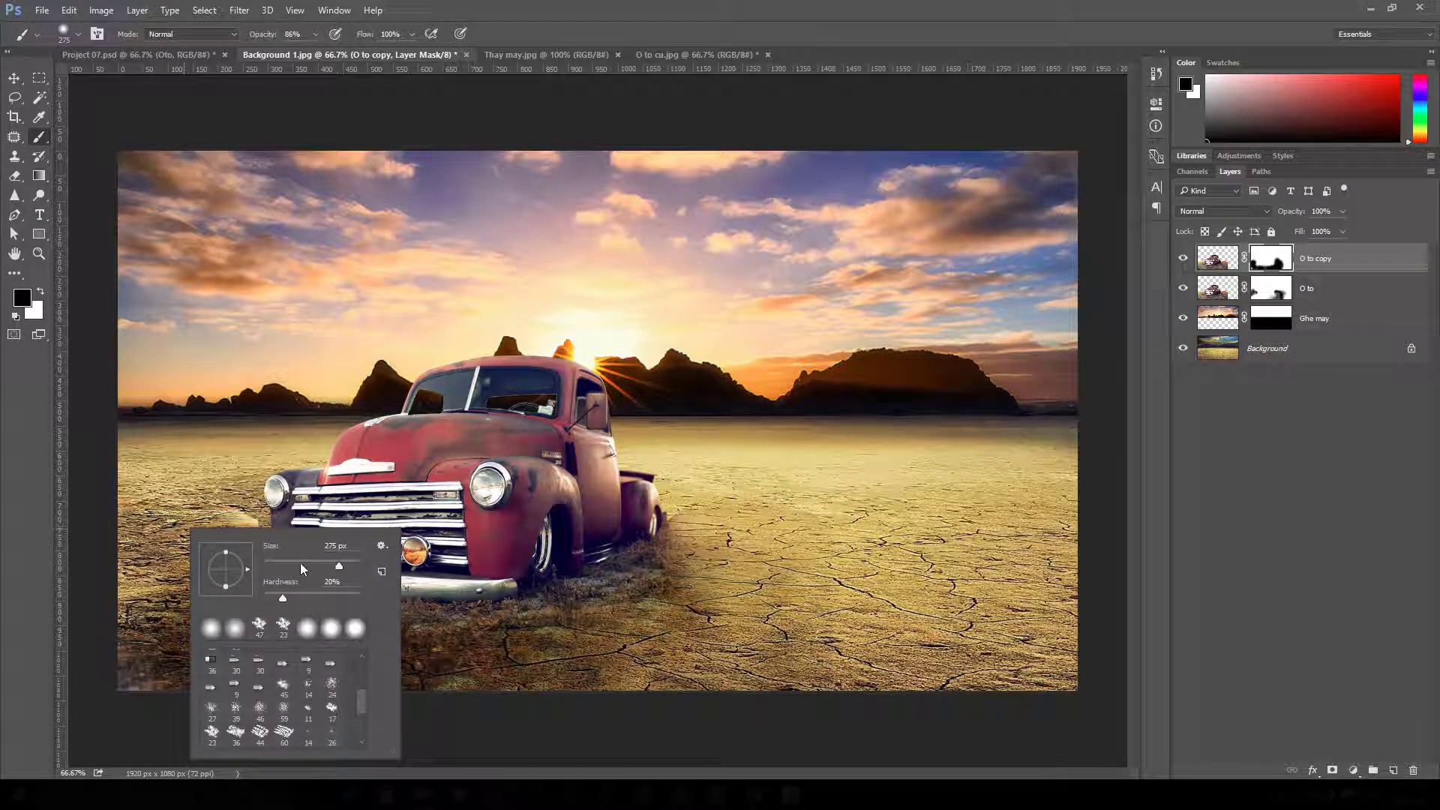
pyautogui.click(303, 568)
pyautogui.press('Return')
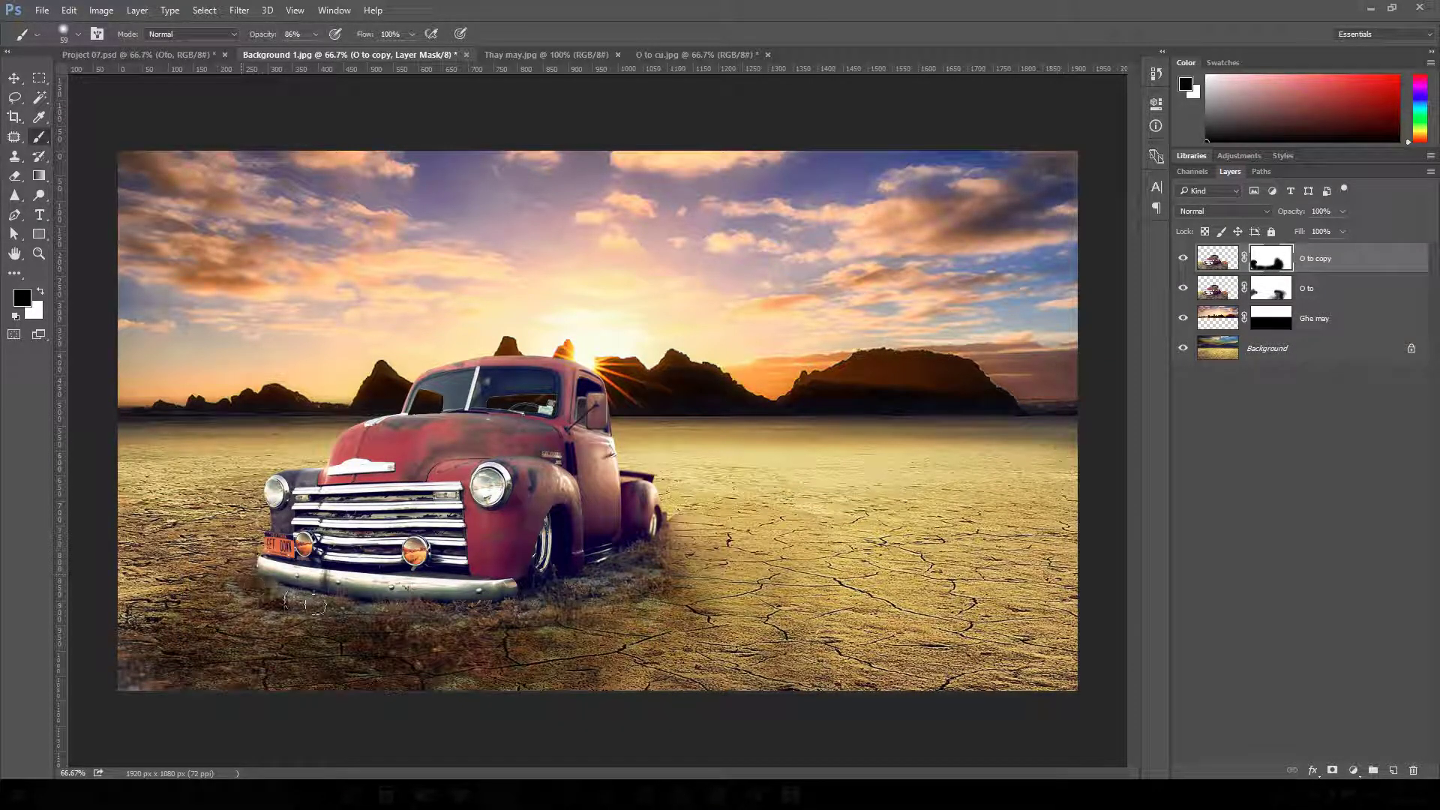
pyautogui.moveTo(314, 602)
pyautogui.mouseDown()
pyautogui.moveTo(583, 618)
pyautogui.moveTo(545, 610)
pyautogui.moveTo(633, 556)
pyautogui.moveTo(596, 580)
pyautogui.moveTo(627, 597)
pyautogui.moveTo(675, 518)
pyautogui.mouseUp()
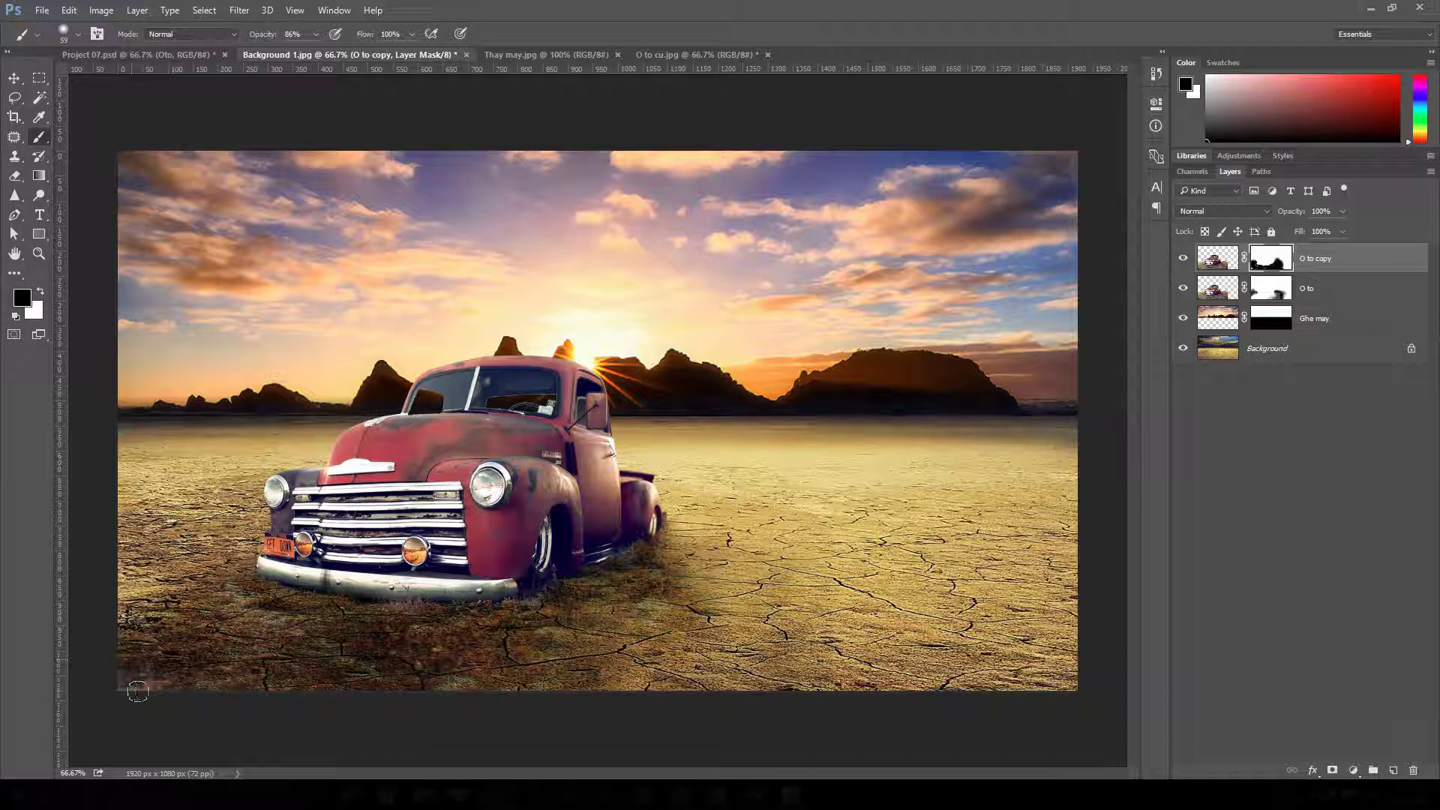
pyautogui.moveTo(137, 691); pyautogui.dragTo(577, 679)
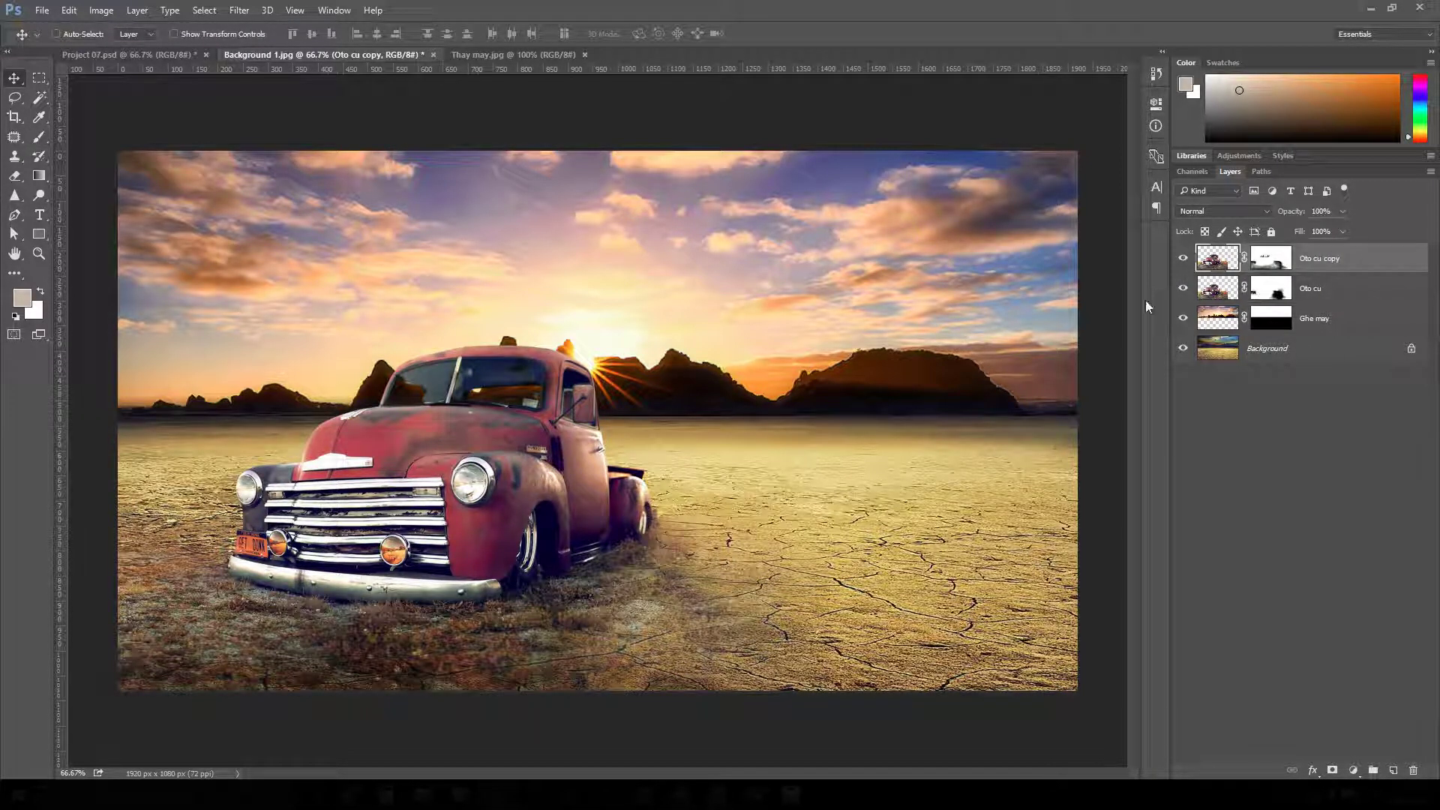
# - Examine what the Oto cu copy and Oto cu layers each contribute by toggling their visibility, and compare the result with Project 07.psd
pyautogui.click(1184, 260)
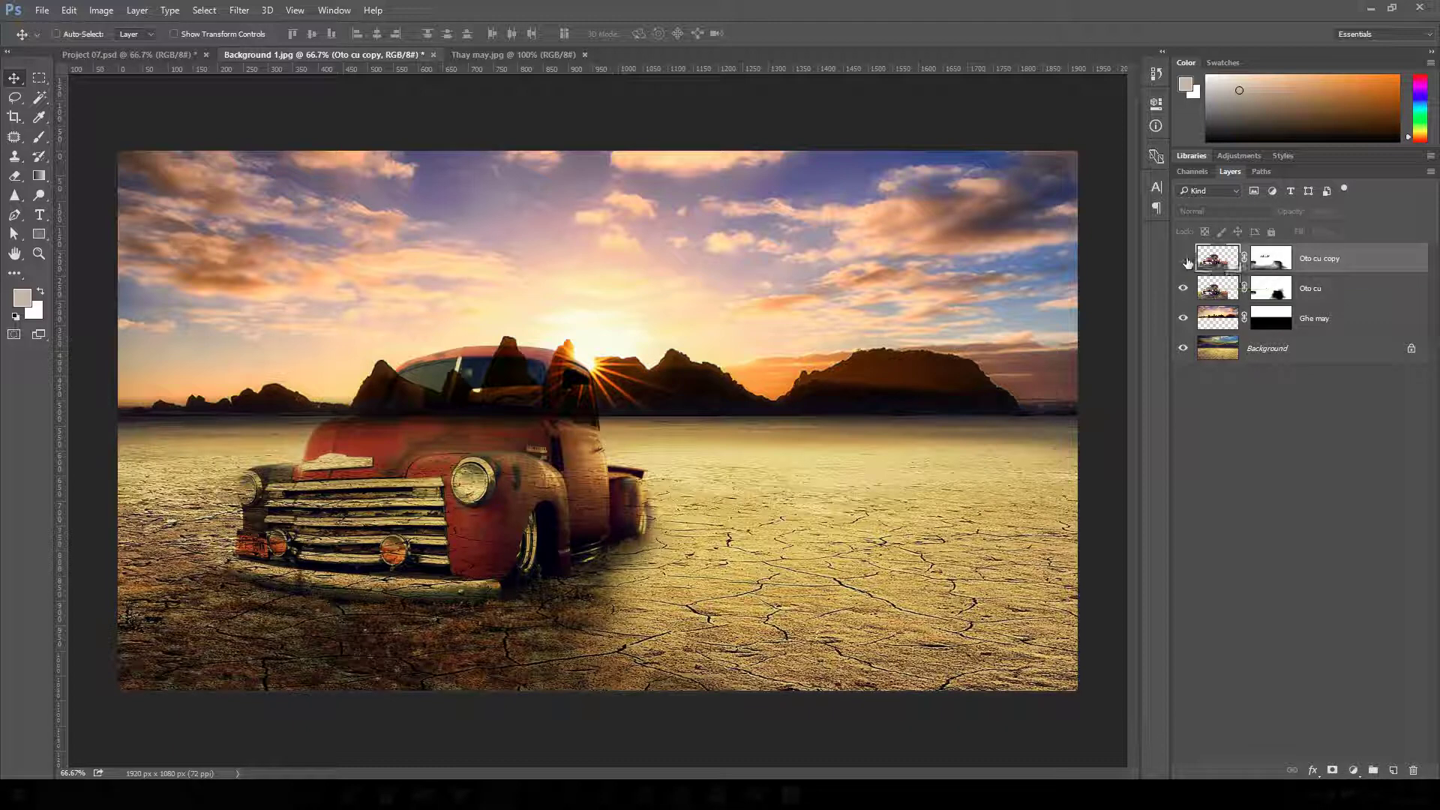
pyautogui.click(1184, 259)
pyautogui.click(1184, 259)
pyautogui.click(1183, 288)
pyautogui.click(1183, 288)
pyautogui.click(1184, 259)
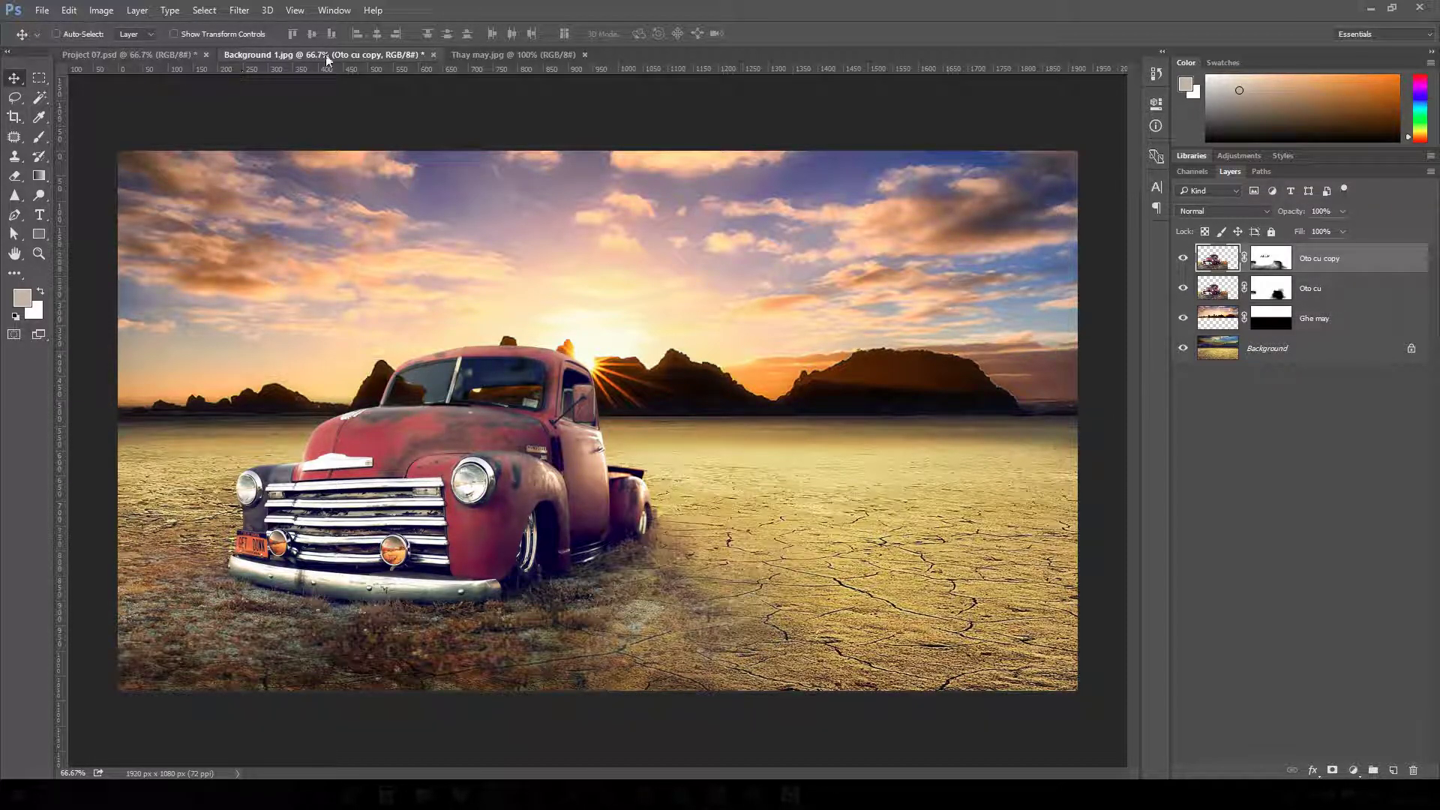
pyautogui.click(147, 55)
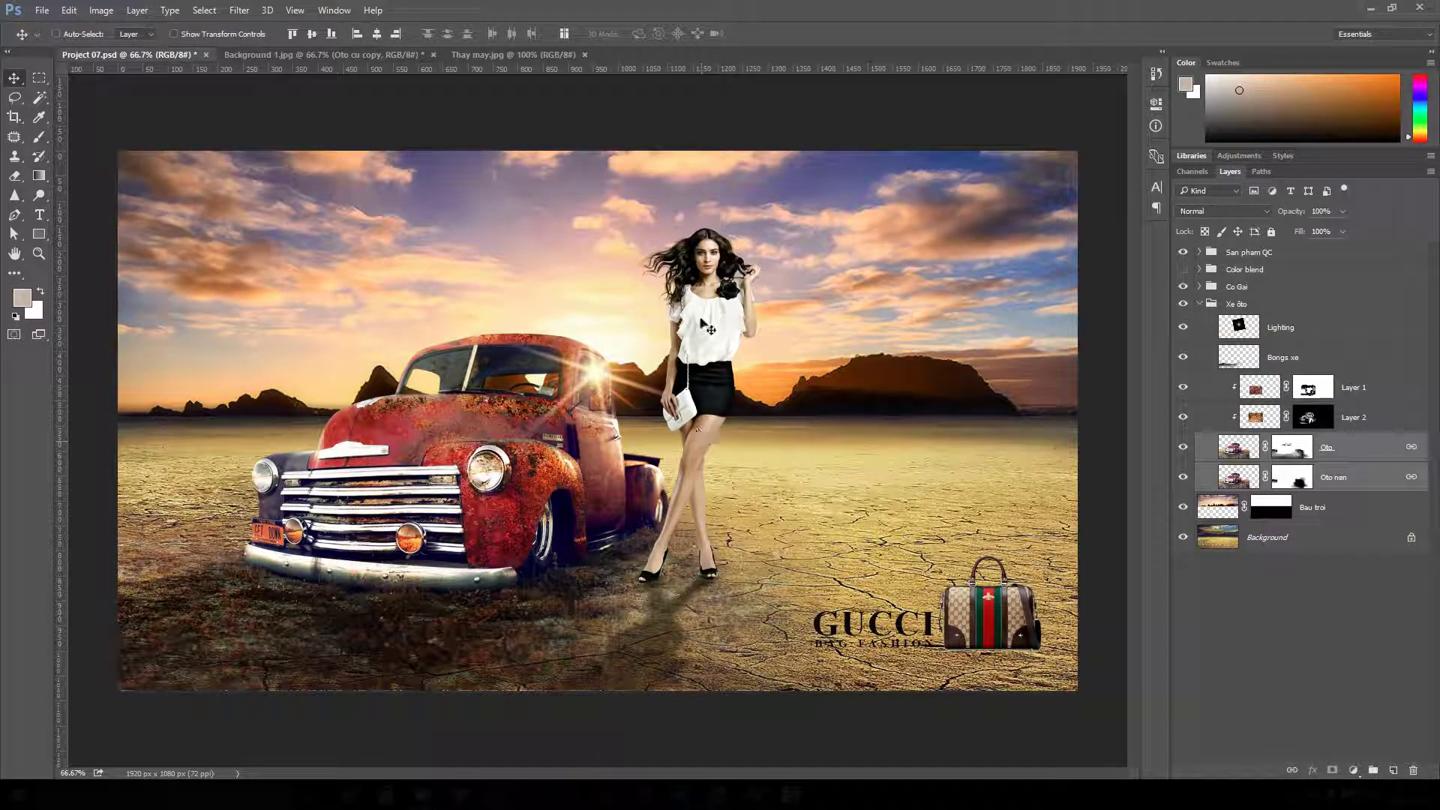
pyautogui.click(365, 56)
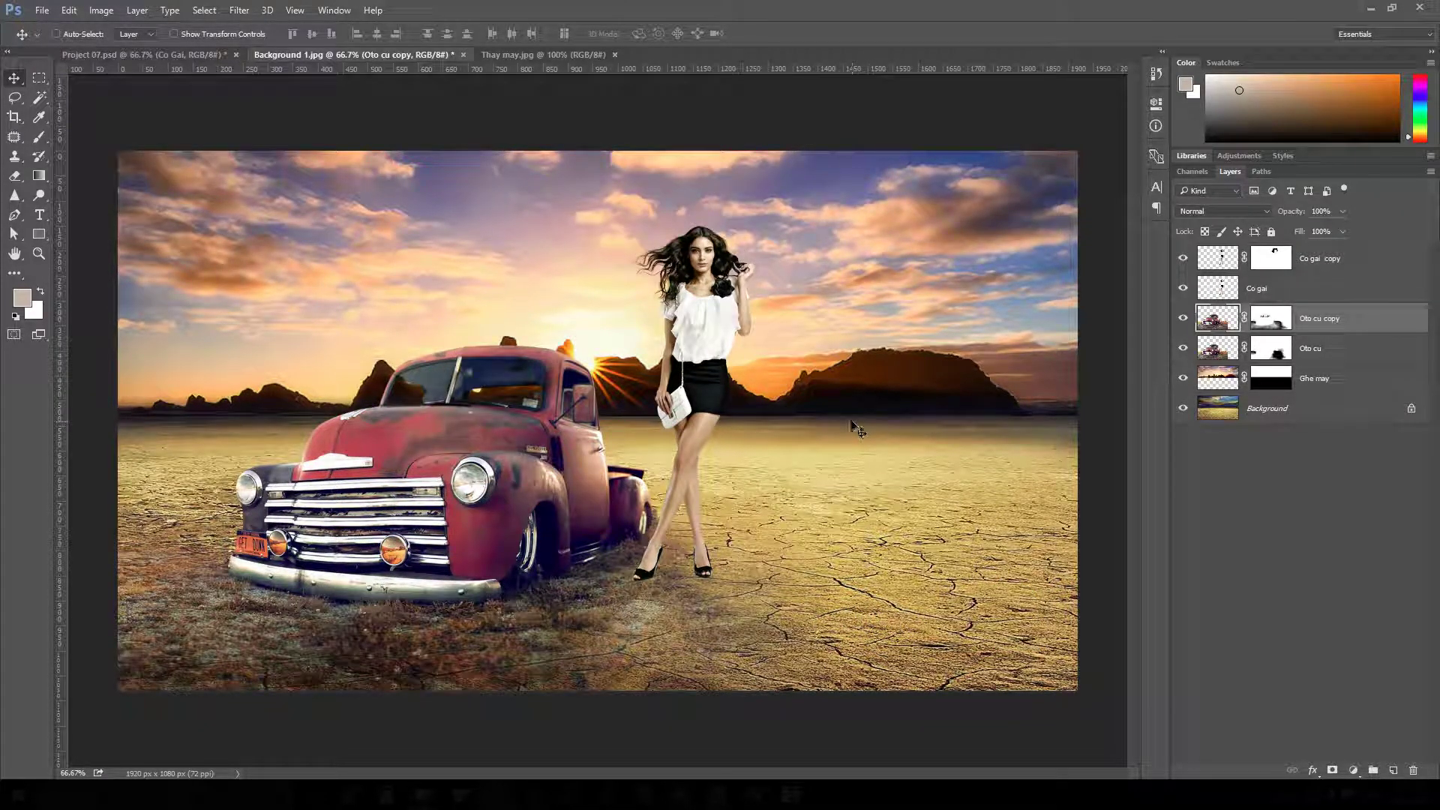
# - Add a Multiply drop shadow to the Co gai layer with 58% opacity, 85 px distance and 27 px size
pyautogui.click(1312, 298)
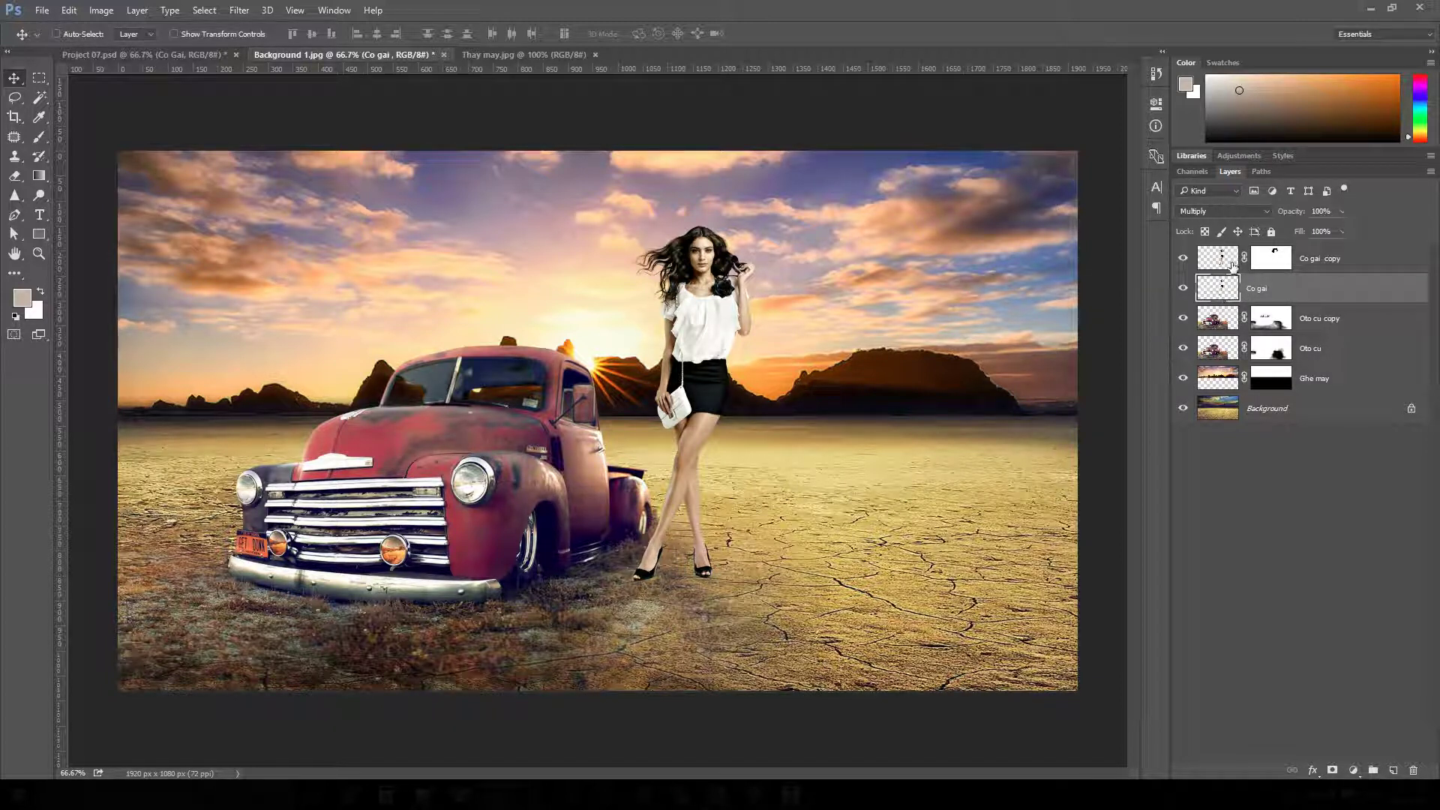
pyautogui.click(1228, 262)
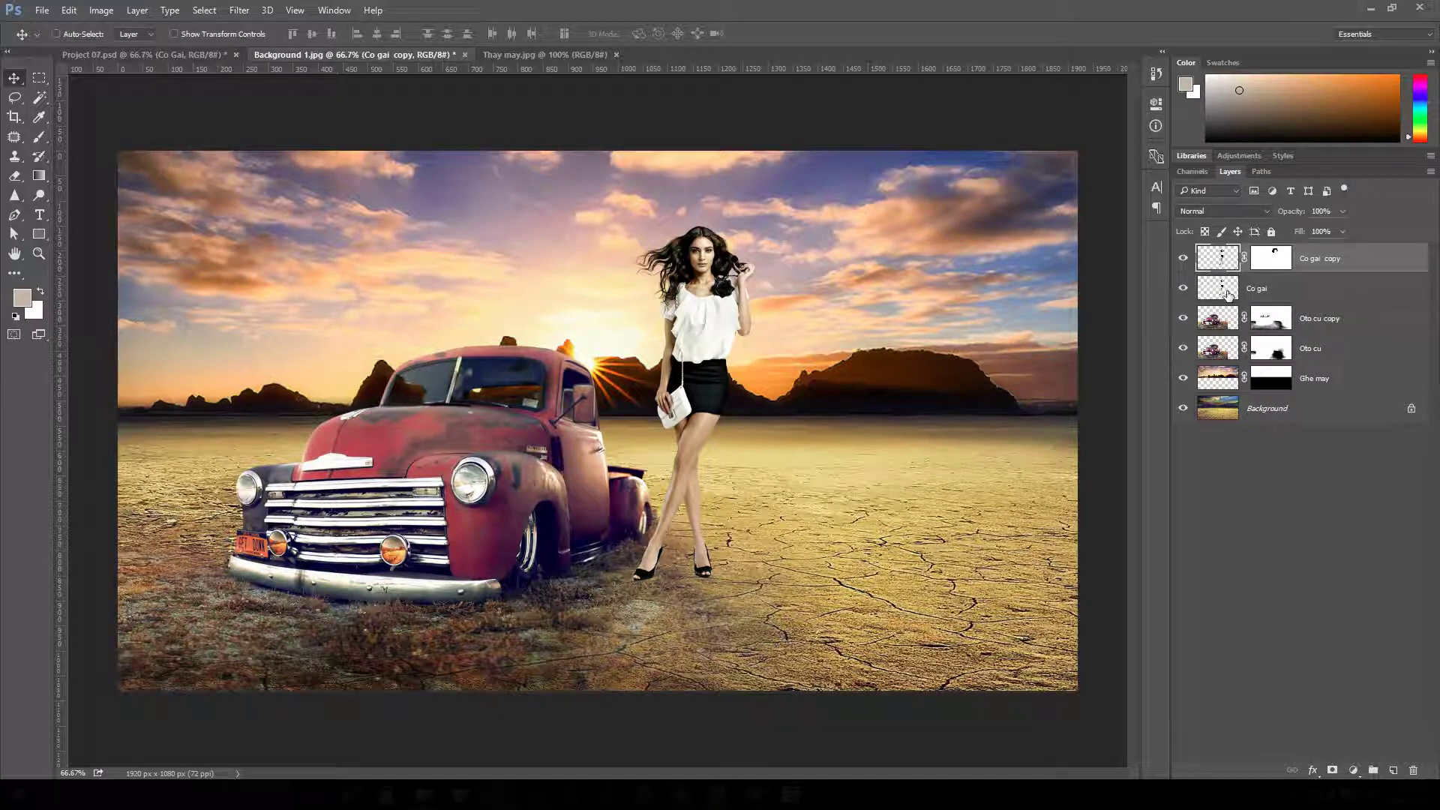
pyautogui.click(1228, 292)
pyautogui.doubleClick(1223, 292)
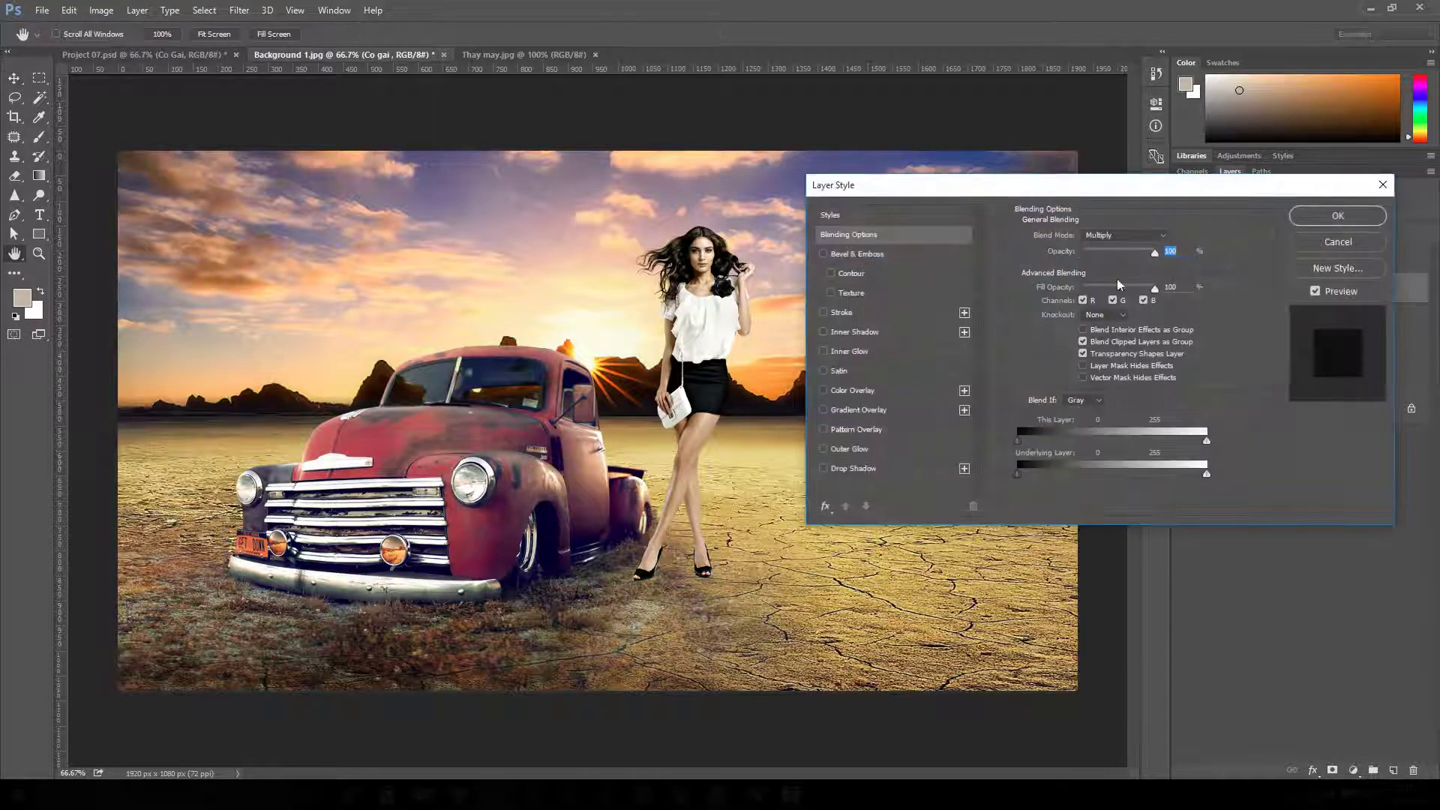
pyautogui.click(871, 469)
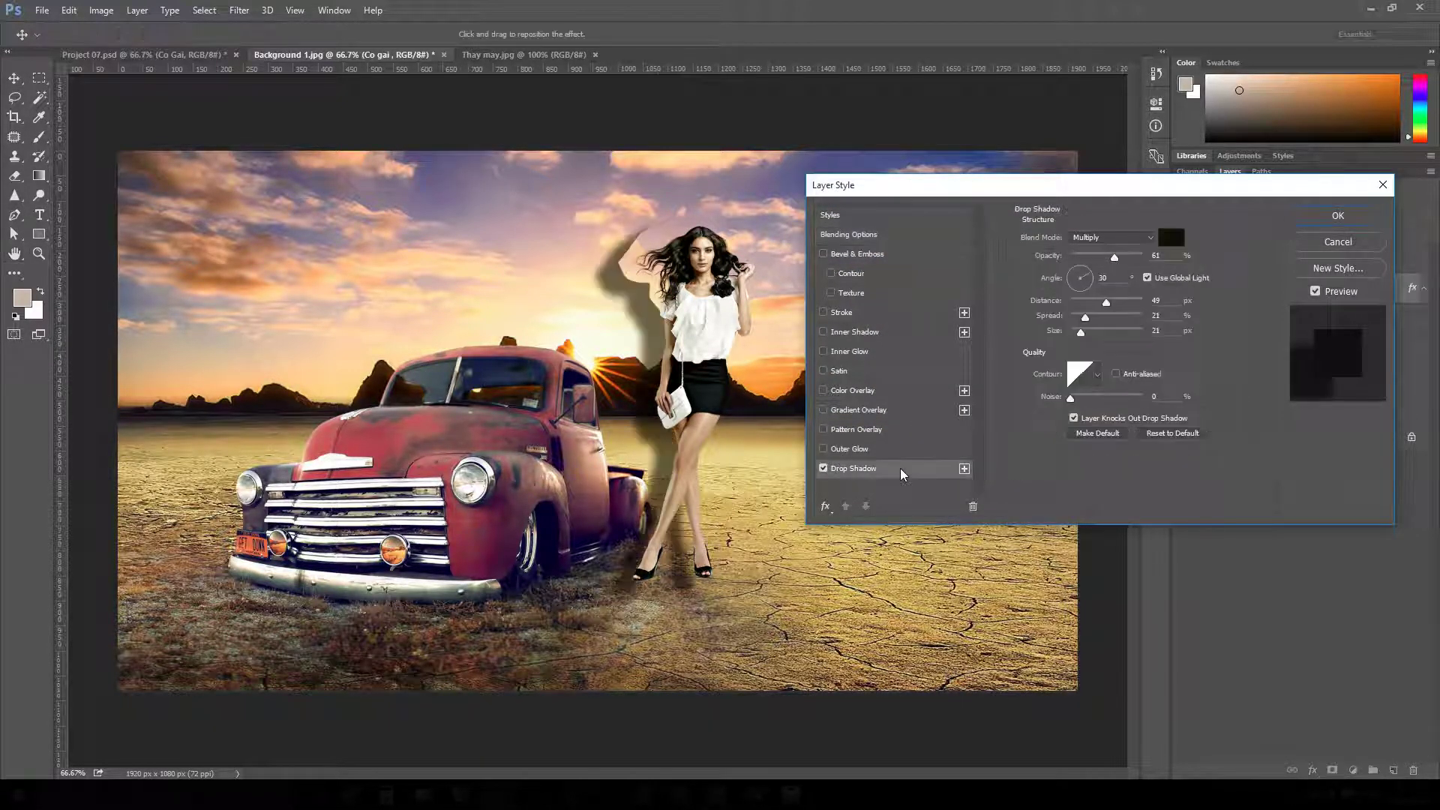
pyautogui.moveTo(1009, 187); pyautogui.dragTo(944, 178)
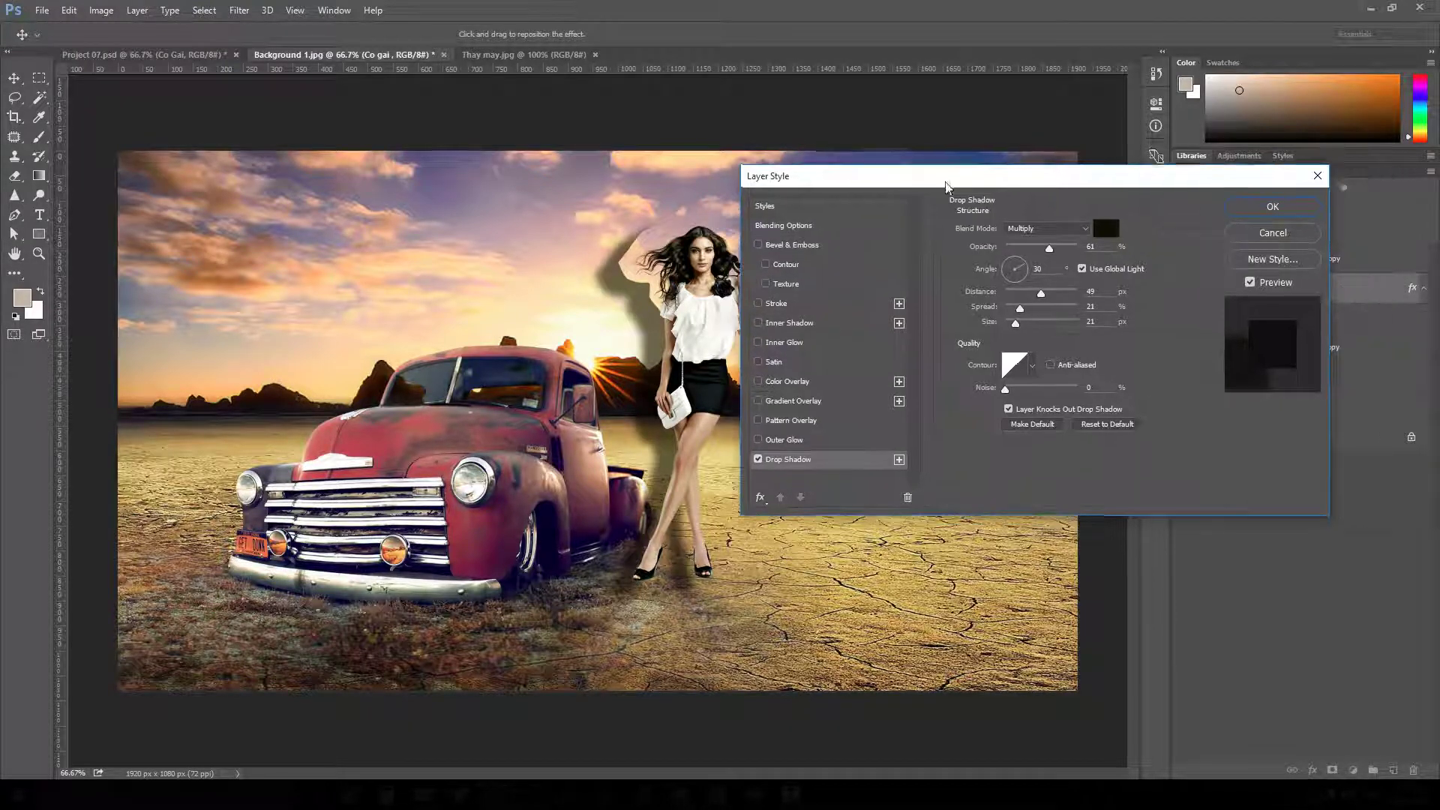
pyautogui.moveTo(1041, 293); pyautogui.dragTo(1050, 256)
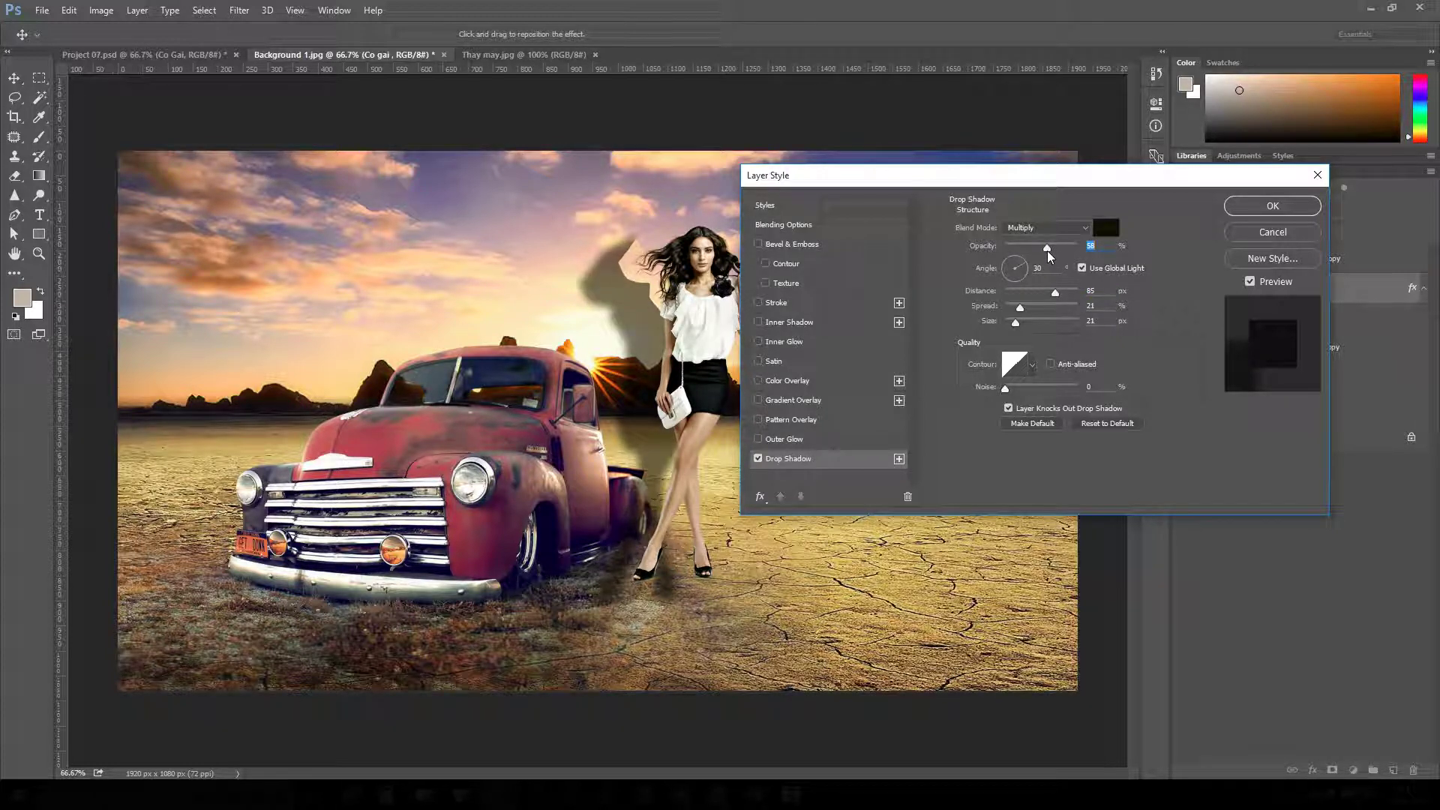
pyautogui.moveTo(1017, 329); pyautogui.dragTo(1020, 330)
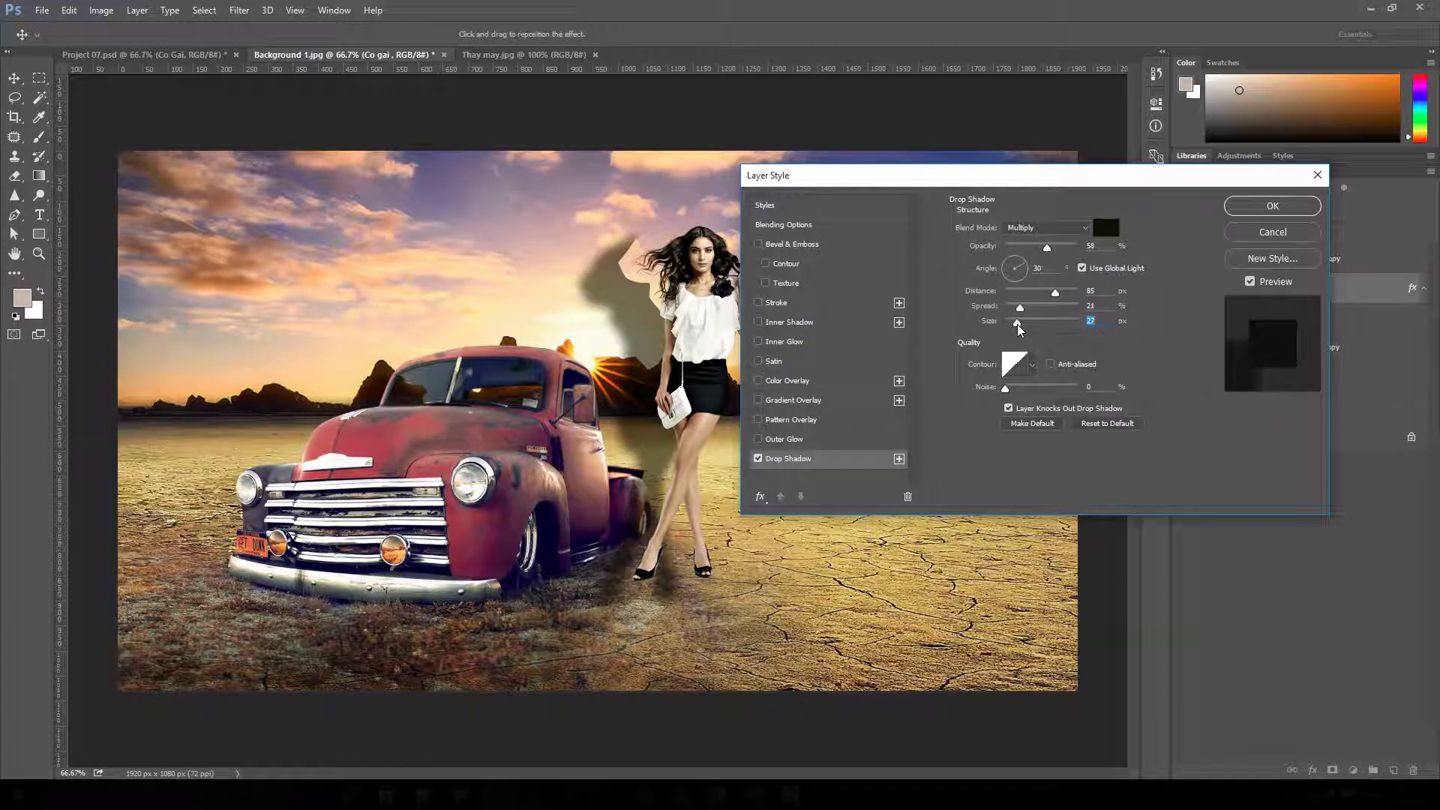
pyautogui.click(1285, 204)
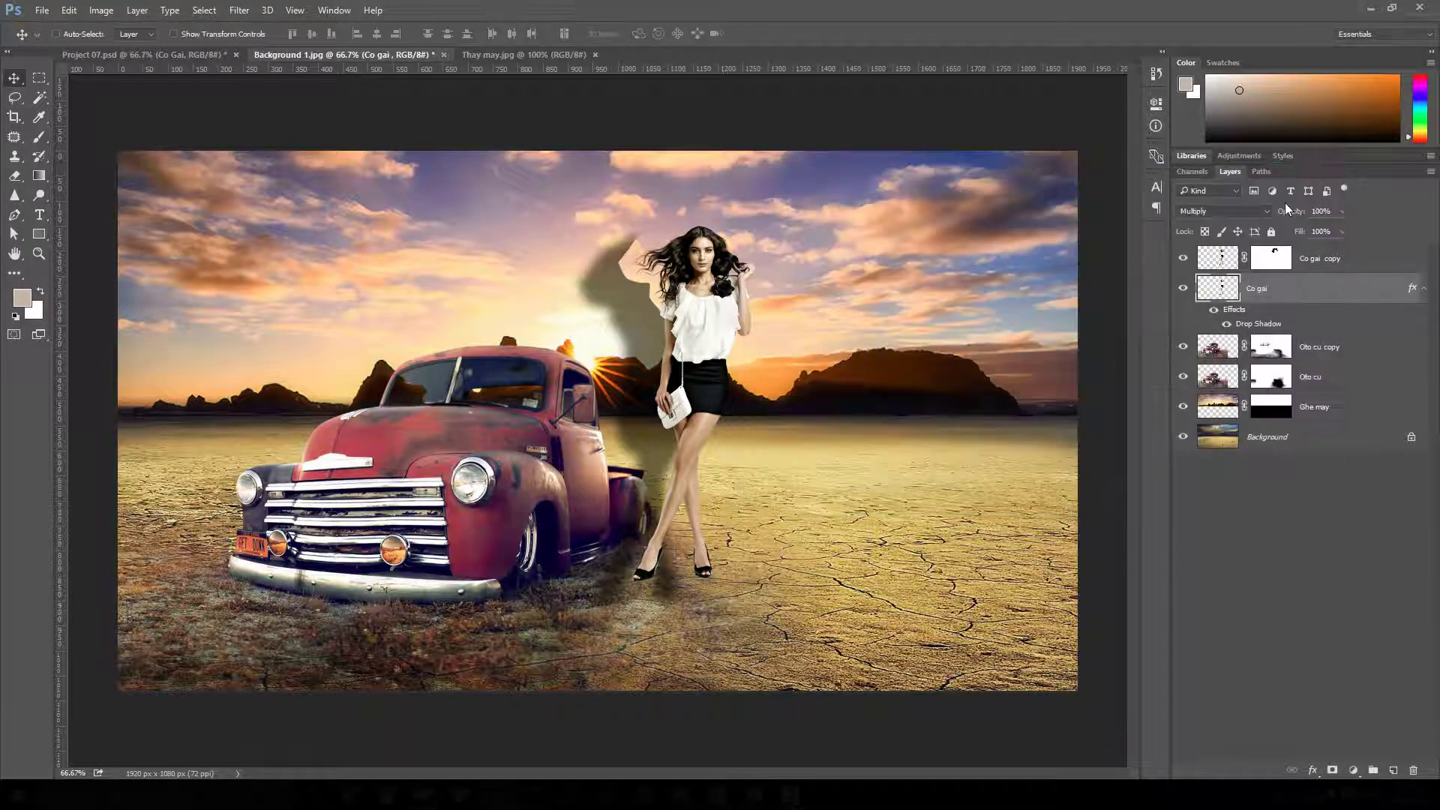
# - Convert the Co gai drop shadow into its own layer, select that layer and check its contribution to the image
pyautogui.rightClick(1274, 329)
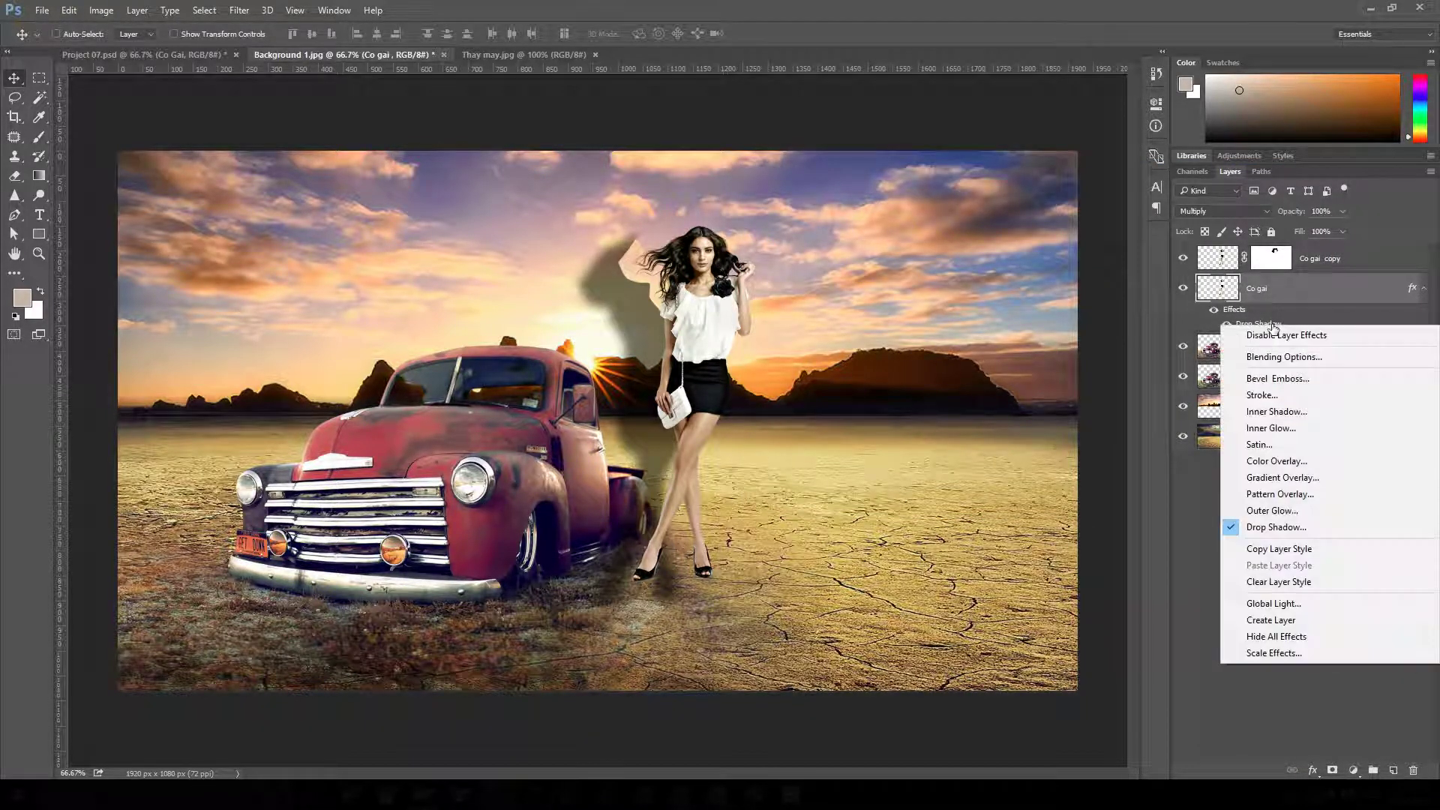
pyautogui.click(1276, 621)
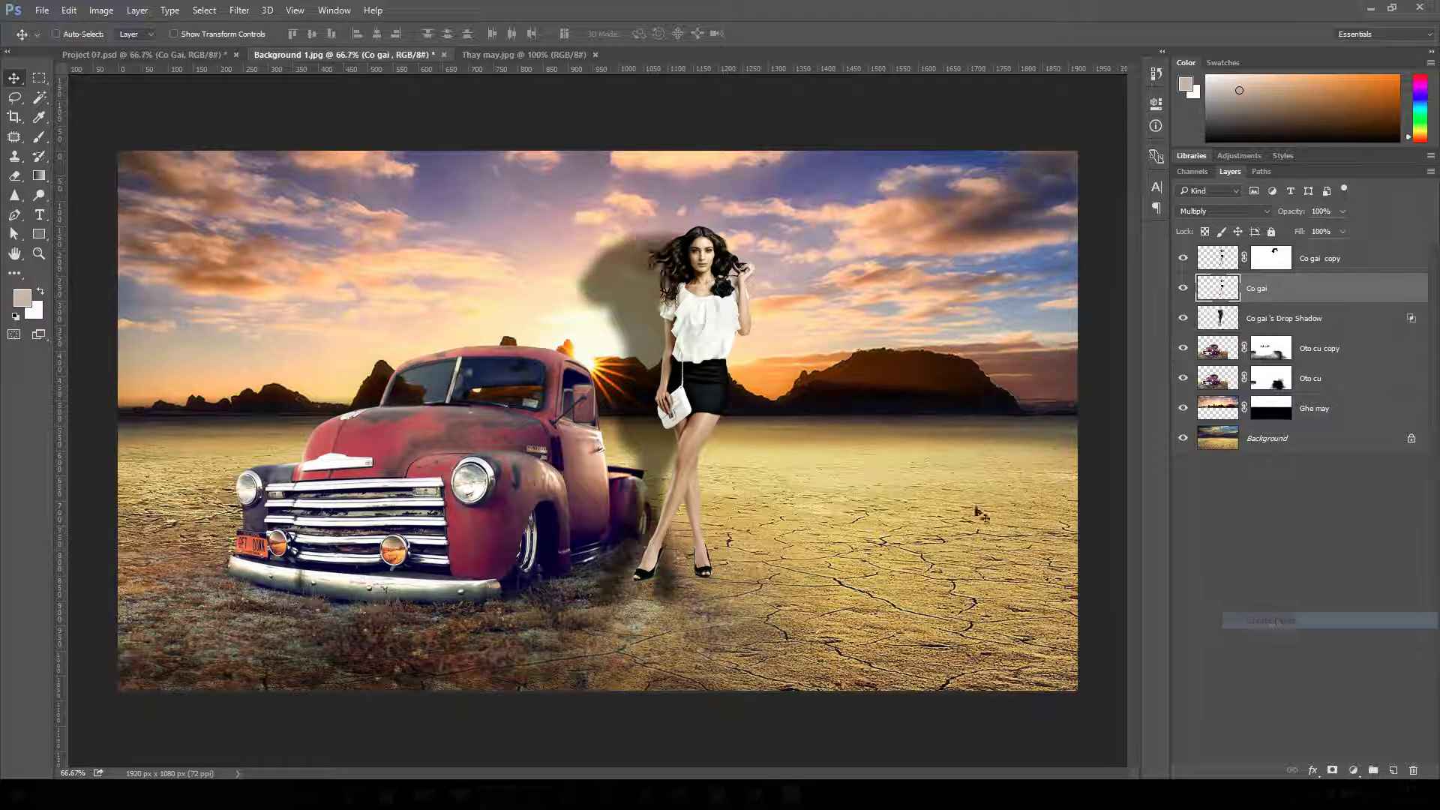
pyautogui.click(1319, 328)
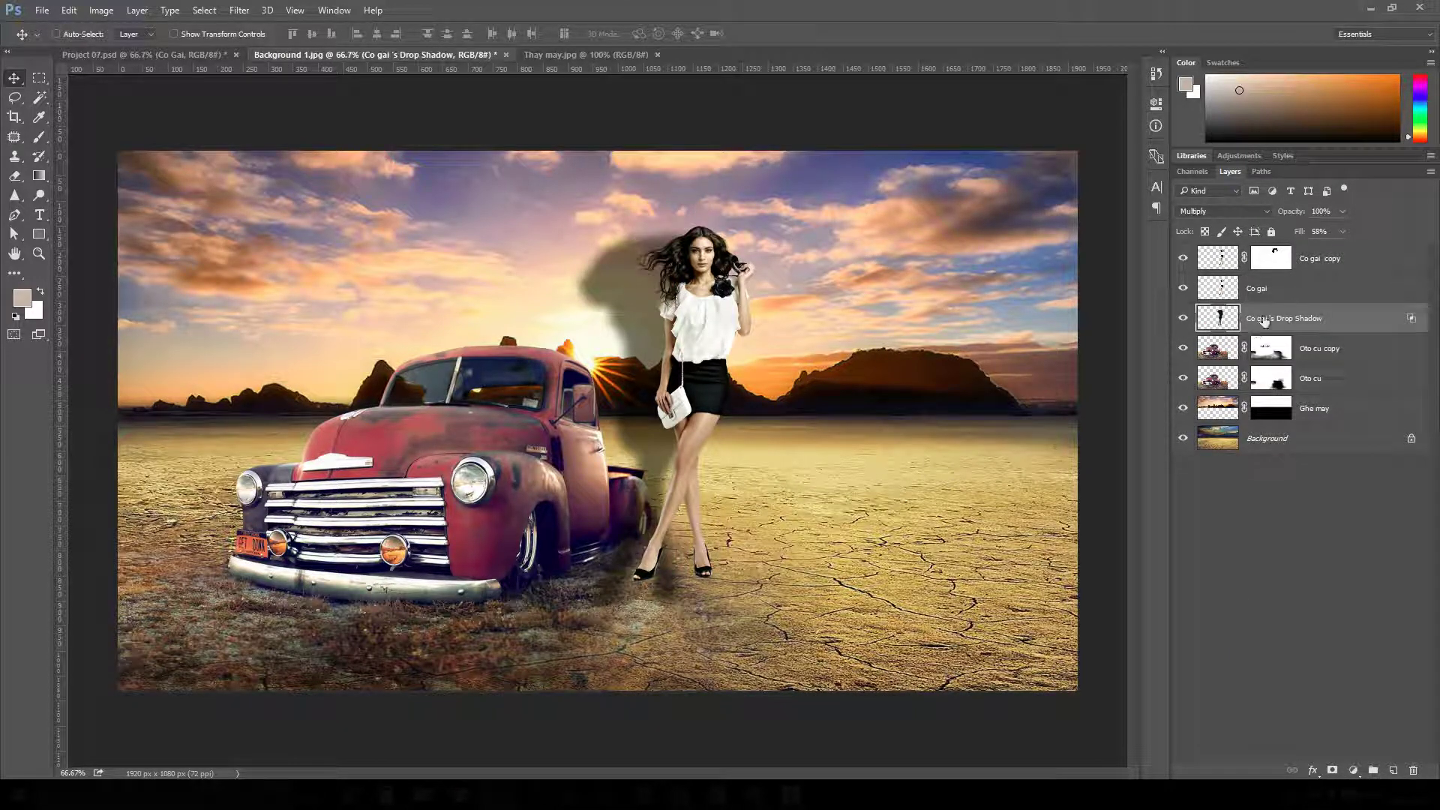
pyautogui.click(1184, 319)
pyautogui.click(1185, 319)
# - Flip the shadow layer vertically, squash it to about 39% height, skew it about 28.6° and place it on the ground at the model's feet
pyautogui.hotkey('ctrl', 't')
pyautogui.rightClick(630, 278)
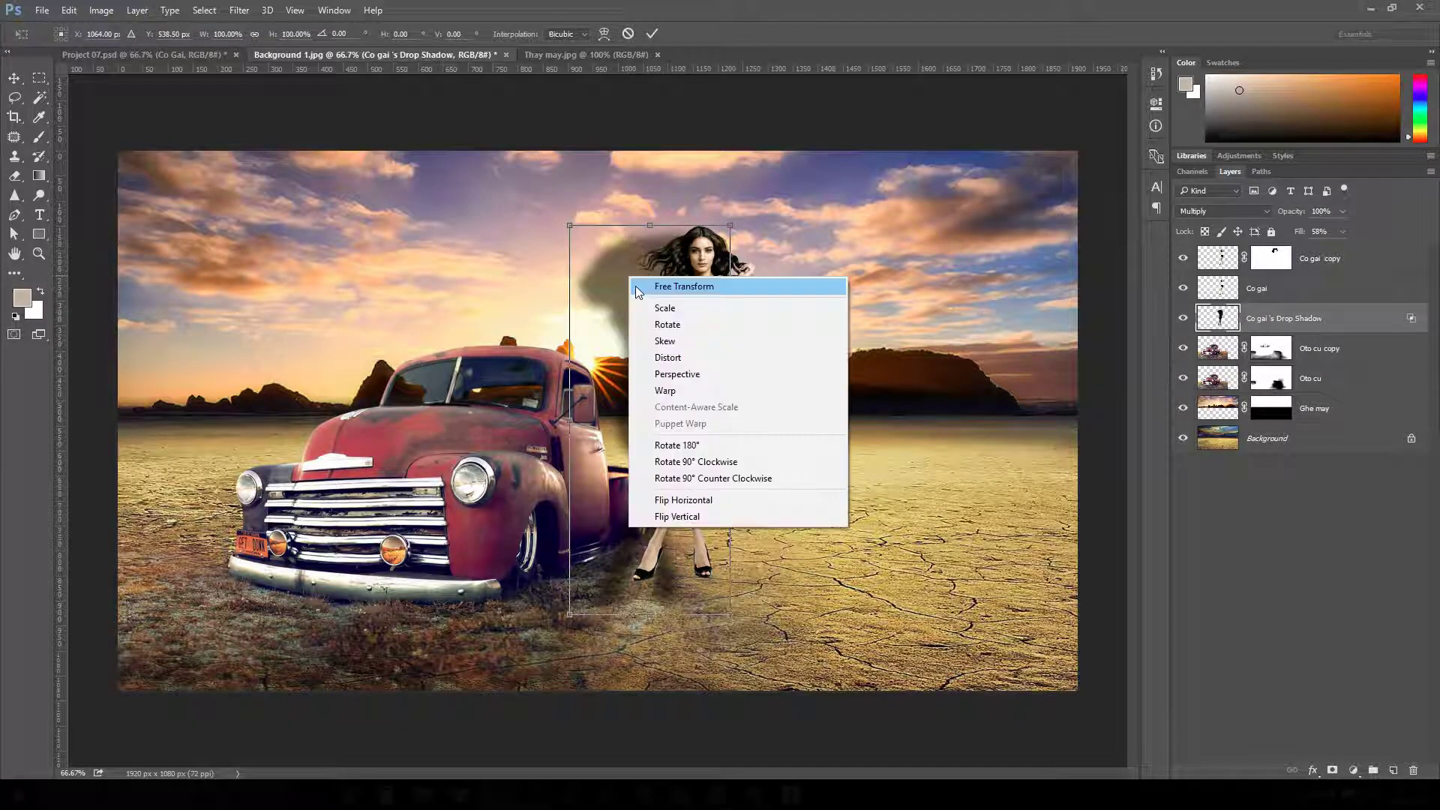
pyautogui.click(695, 517)
pyautogui.moveTo(587, 520); pyautogui.dragTo(879, 315)
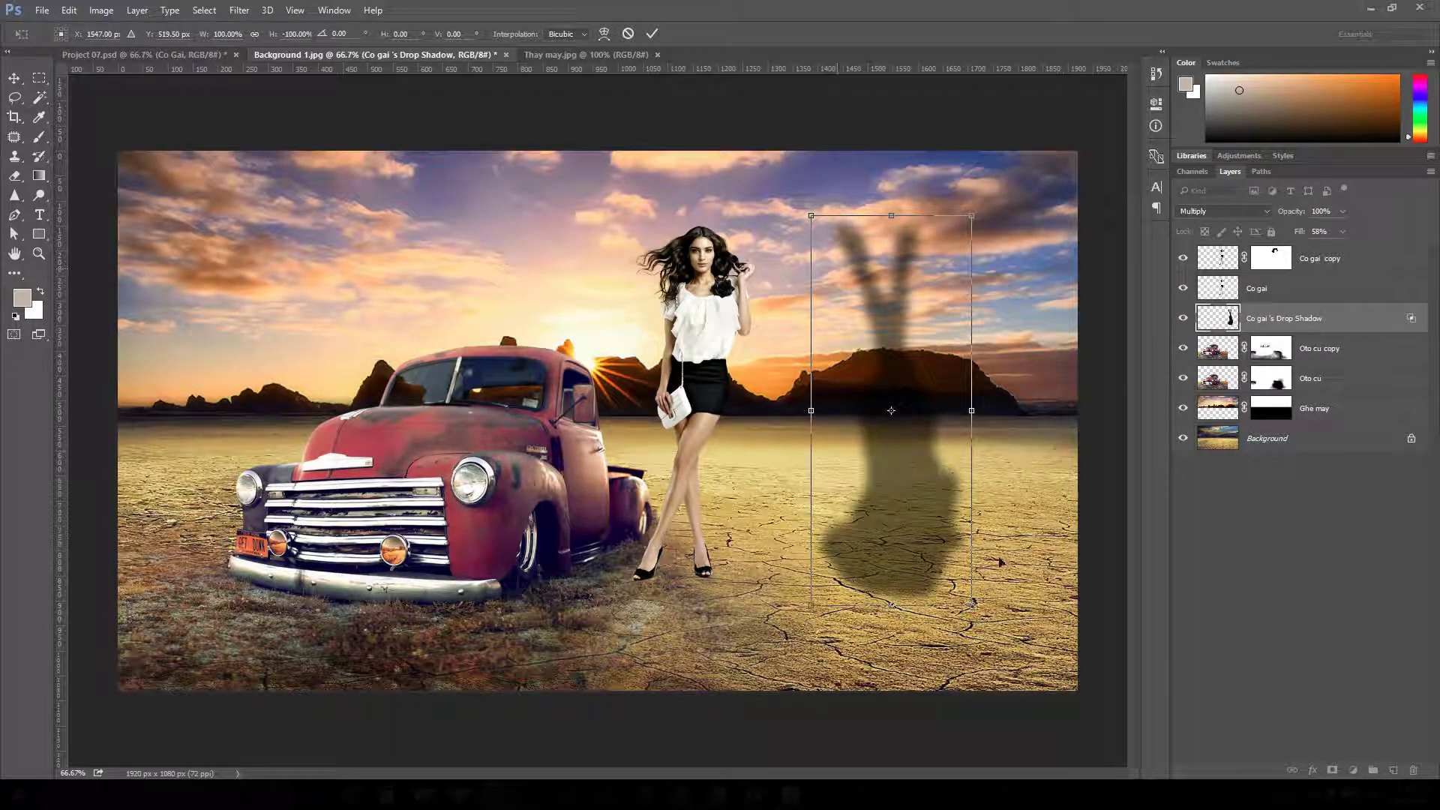
pyautogui.moveTo(908, 603); pyautogui.dragTo(900, 476)
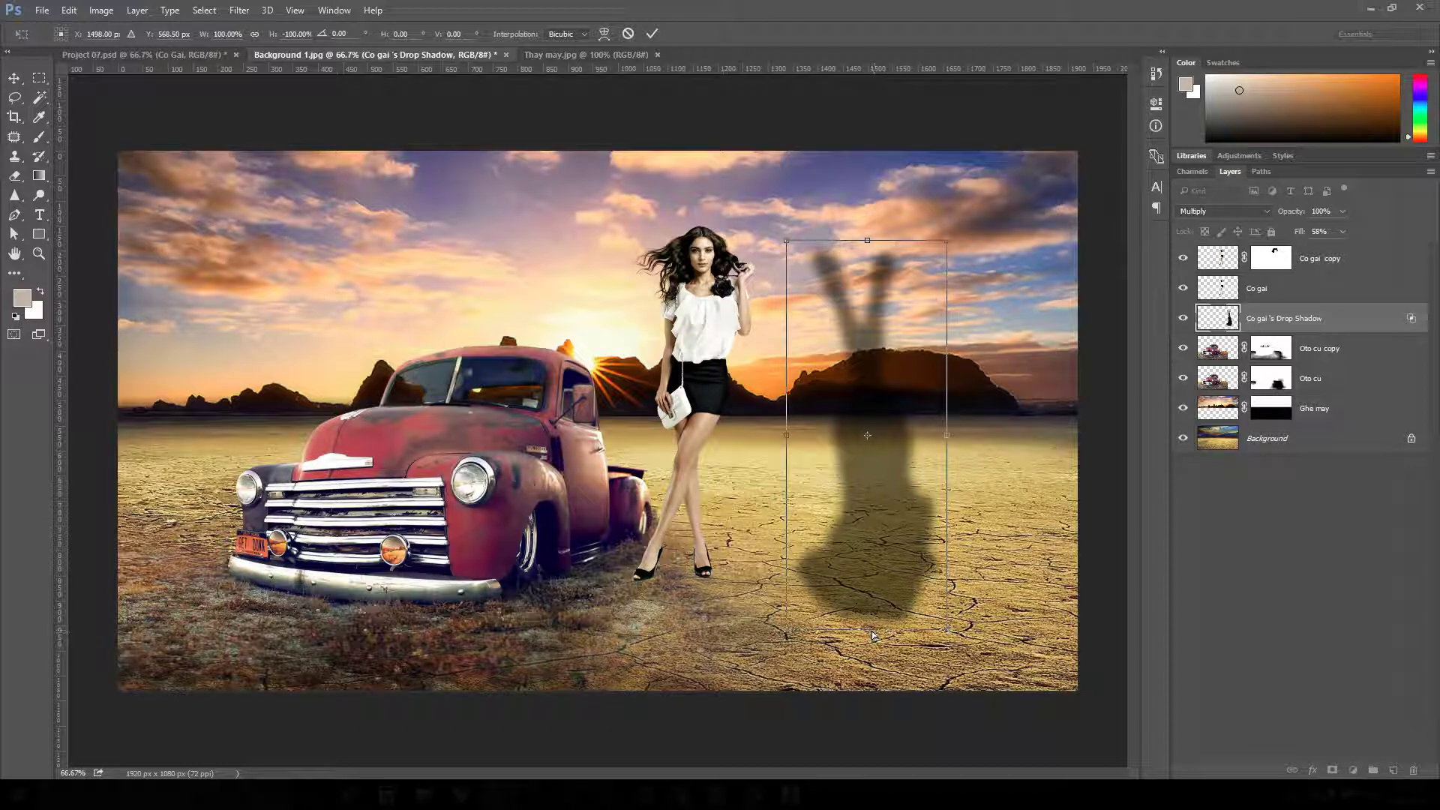
pyautogui.moveTo(872, 632); pyautogui.dragTo(755, 727)
pyautogui.moveTo(745, 677); pyautogui.dragTo(748, 666)
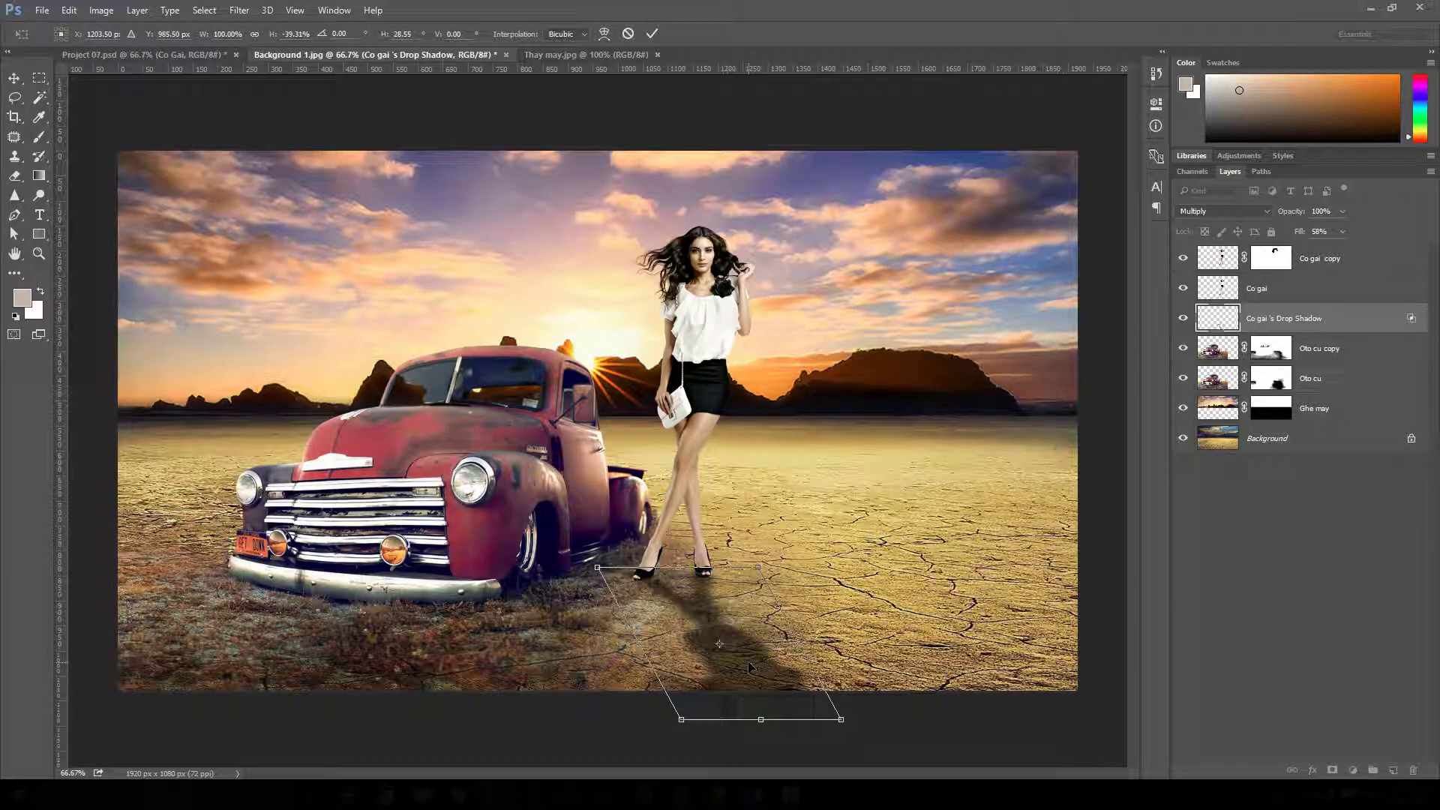
pyautogui.press('Return')
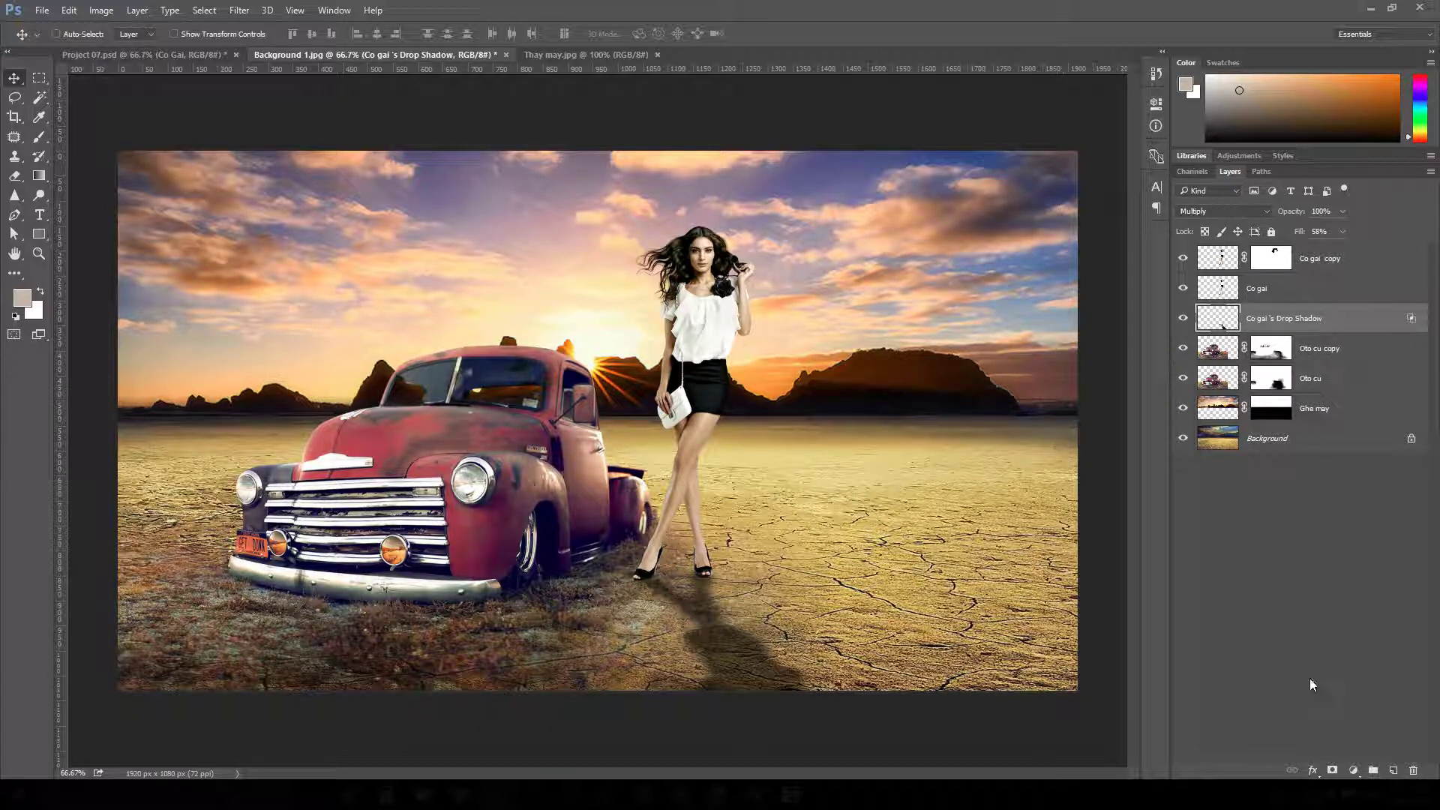
# - Add a layer mask to the shadow, fade its far end with a black-to-white linear gradient, and set the layer opacity to 82%
pyautogui.click(1332, 770)
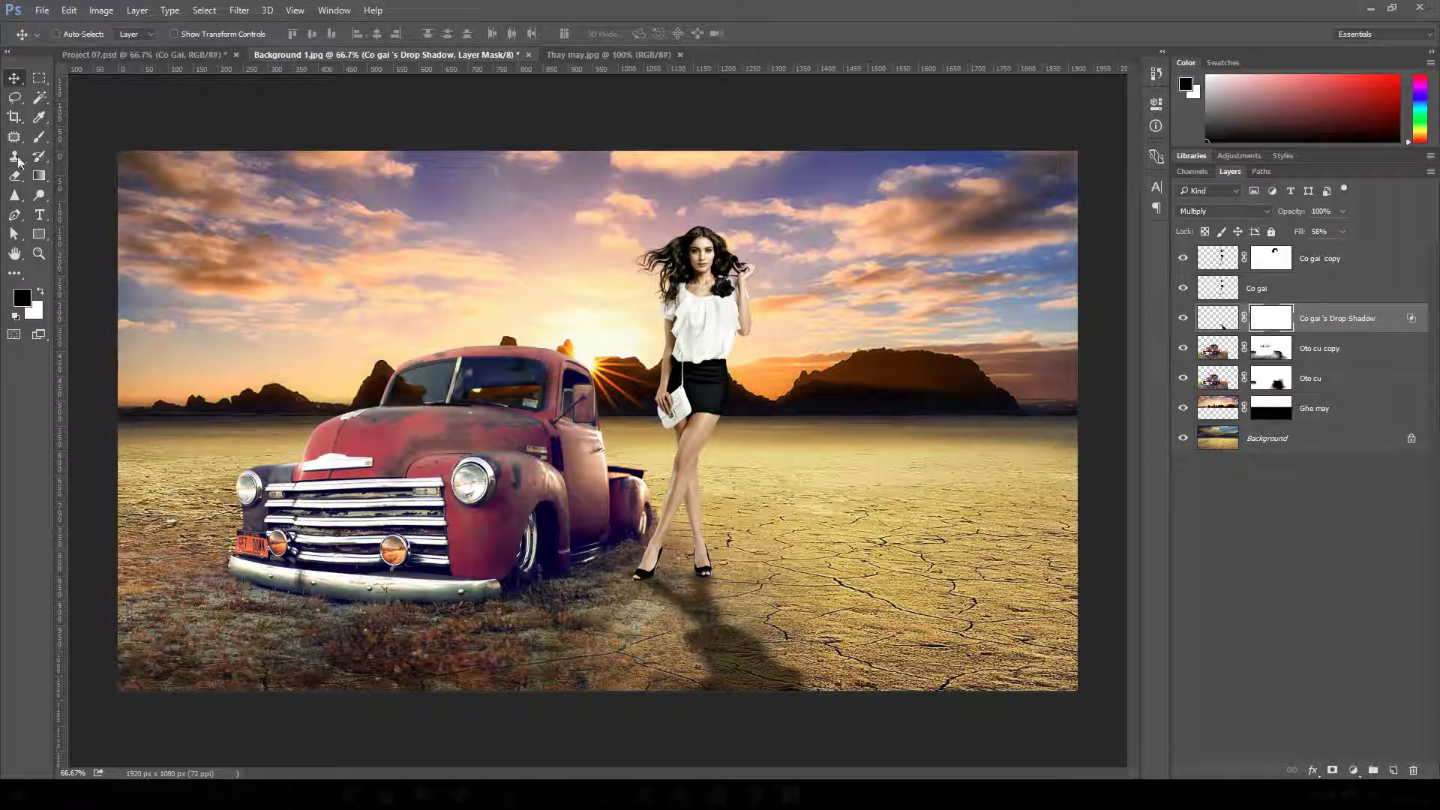
pyautogui.click(39, 175)
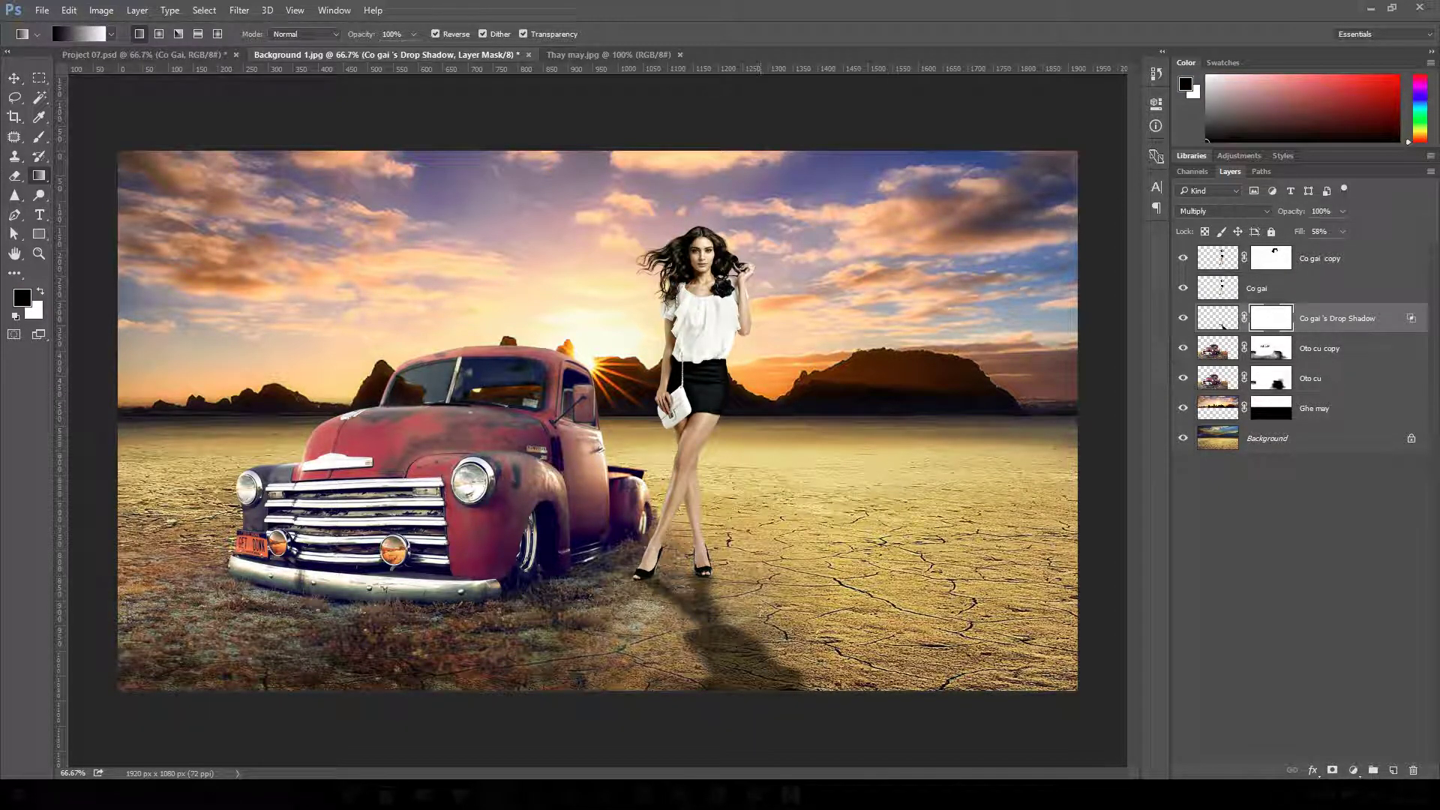
pyautogui.moveTo(758, 664); pyautogui.dragTo(701, 559)
pyautogui.moveTo(736, 651); pyautogui.dragTo(728, 640)
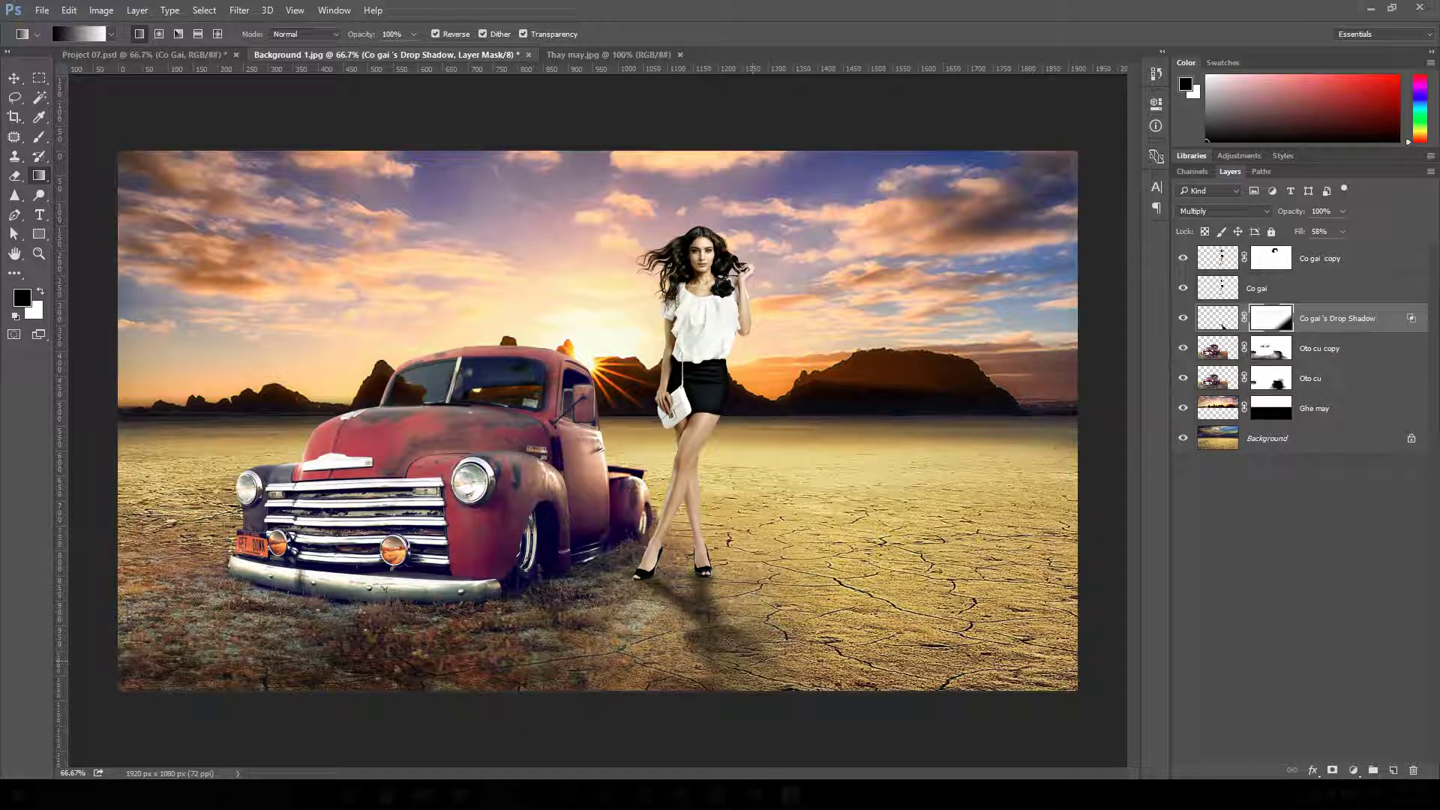
pyautogui.moveTo(678, 586); pyautogui.dragTo(678, 587)
pyautogui.moveTo(788, 710); pyautogui.dragTo(790, 711)
pyautogui.moveTo(675, 585); pyautogui.dragTo(790, 704)
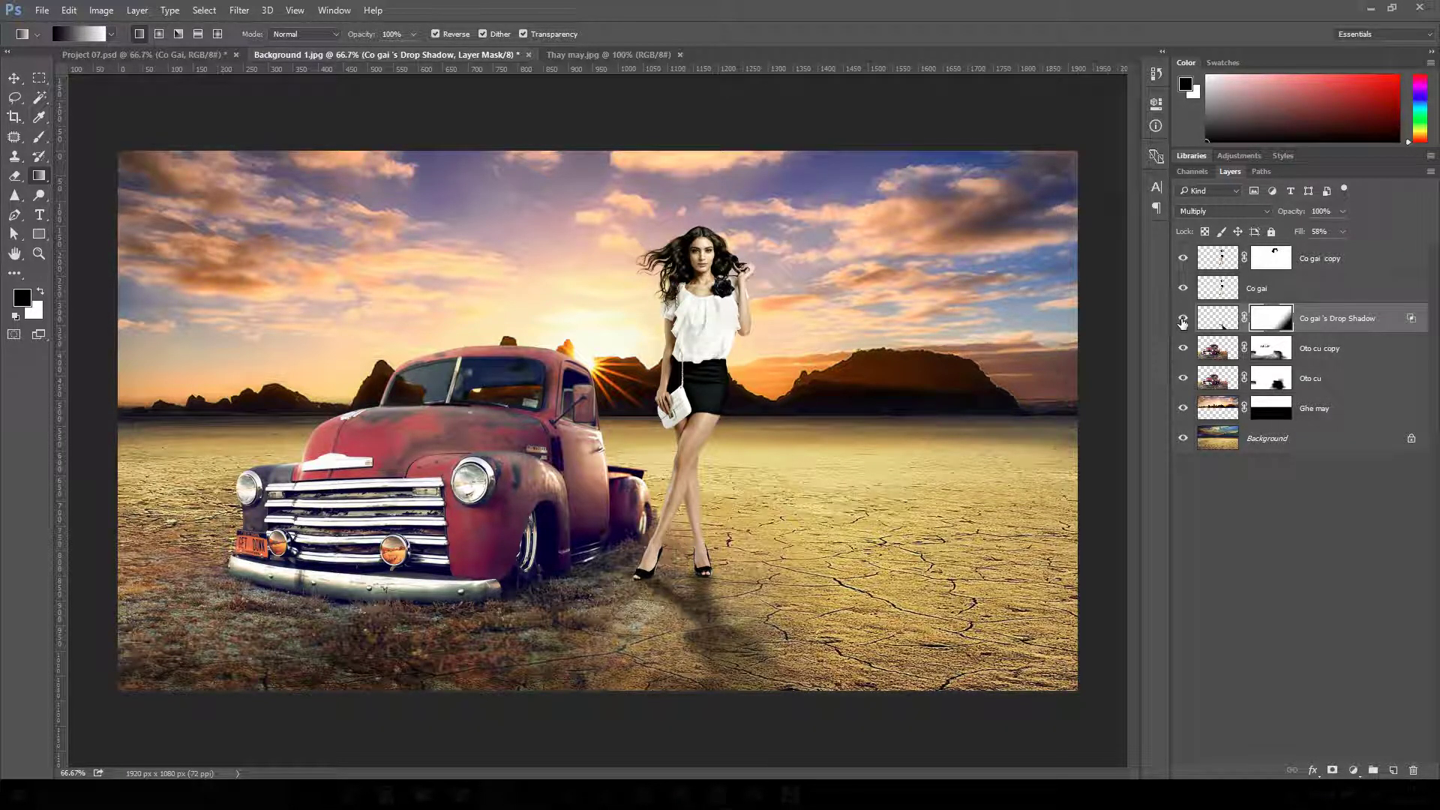
pyautogui.moveTo(1293, 214); pyautogui.dragTo(1282, 216)
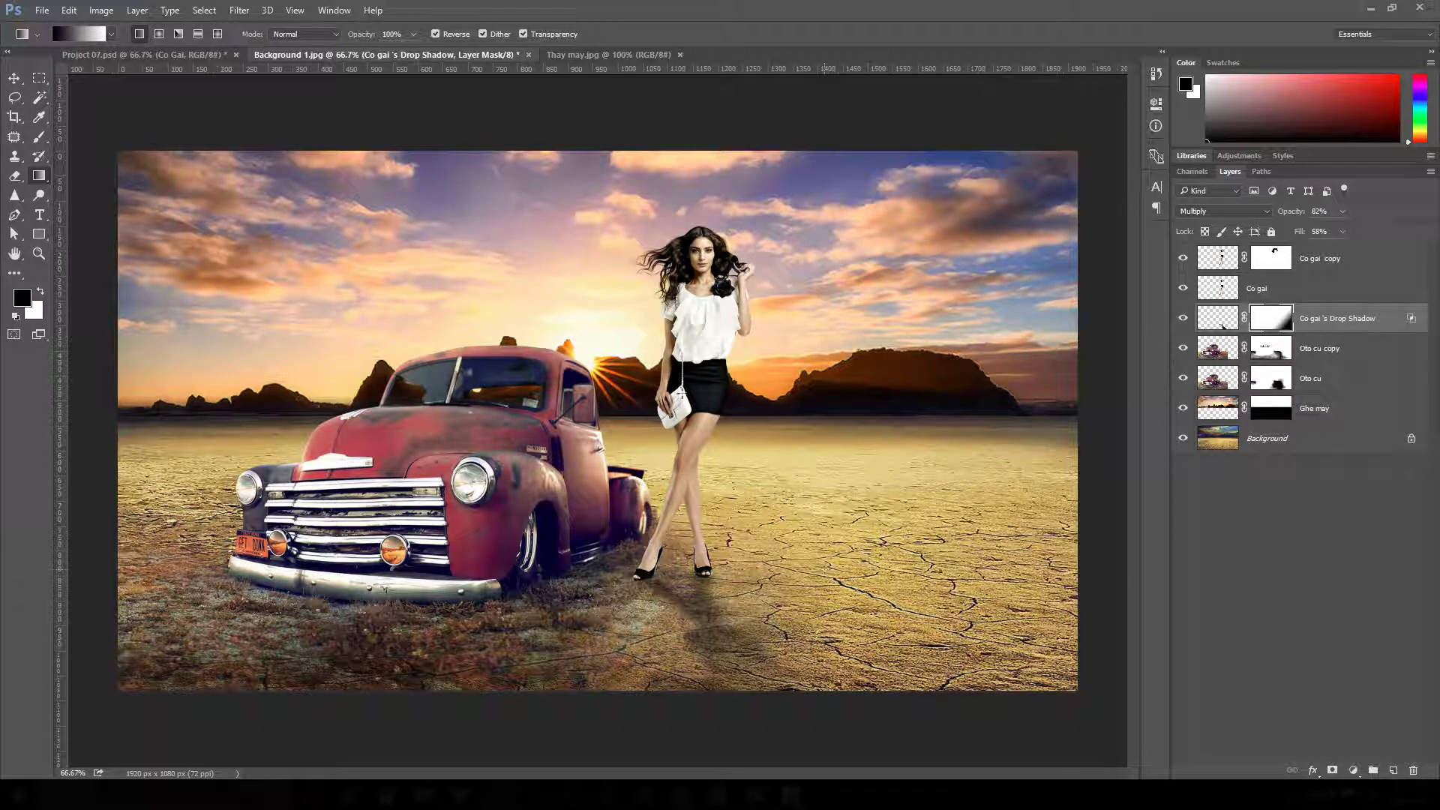
# - Check Project 07.psd as a reference, return to the Background 1.jpg composite, and open the rust texture Chat lieu 3.jpg
pyautogui.click(14, 78)
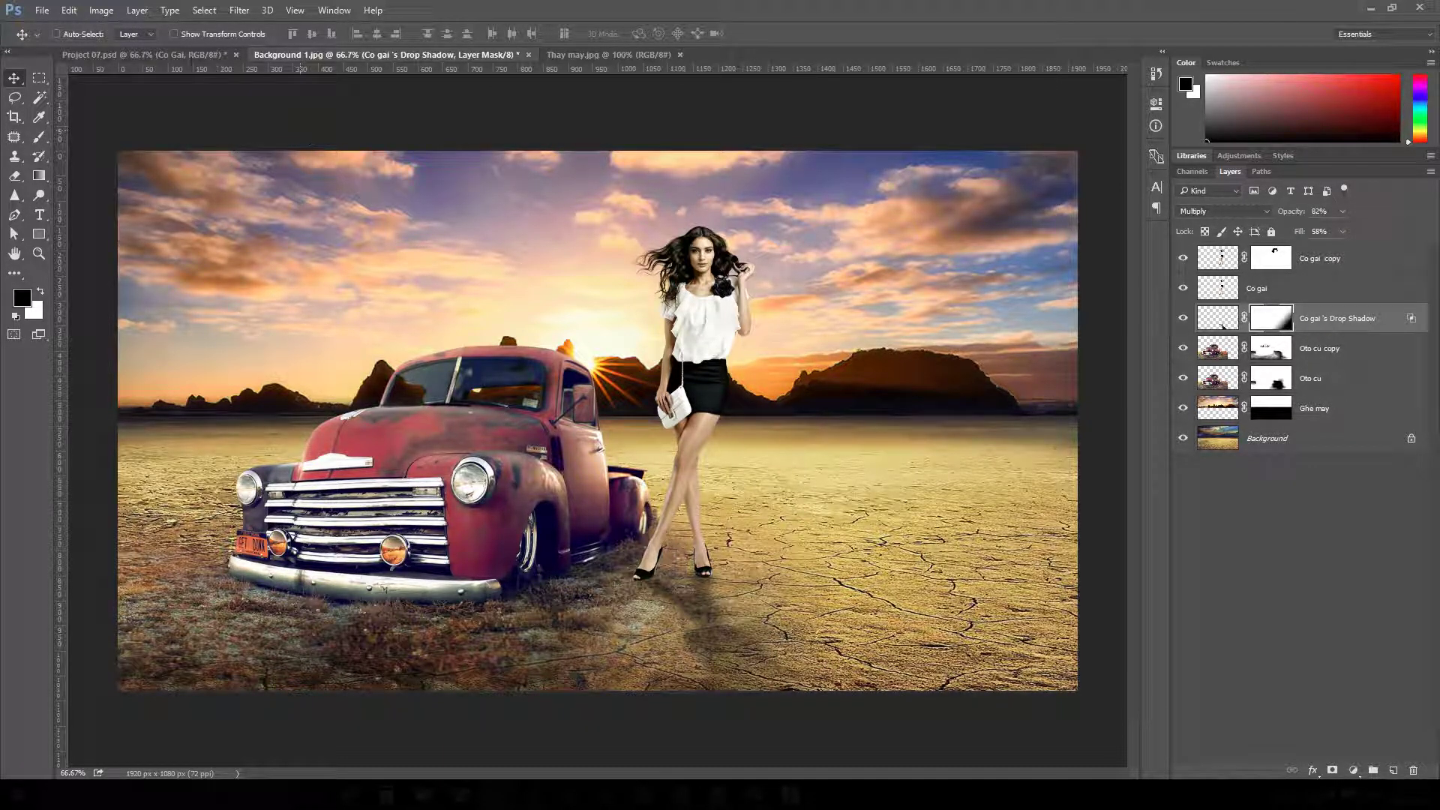
pyautogui.click(201, 55)
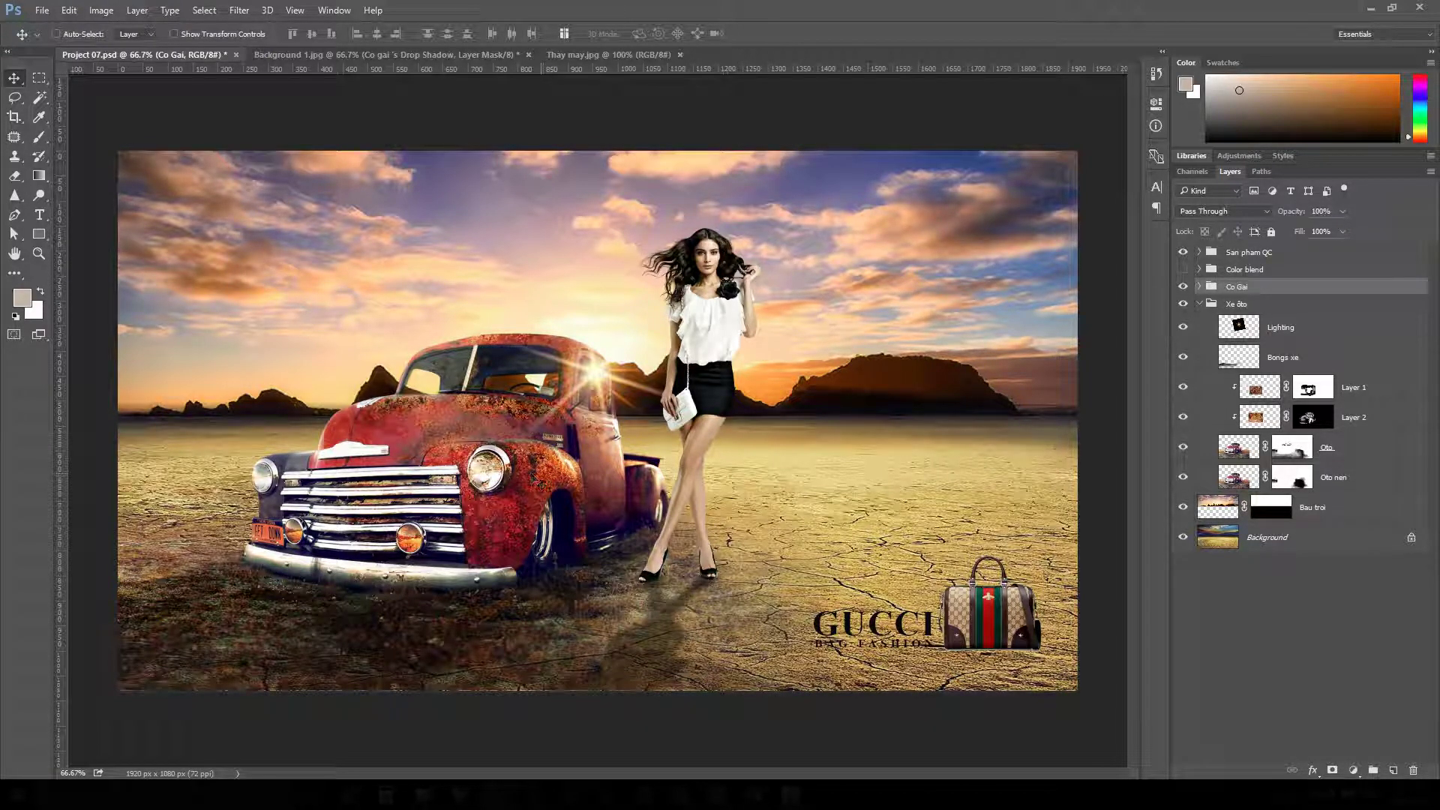
pyautogui.click(455, 54)
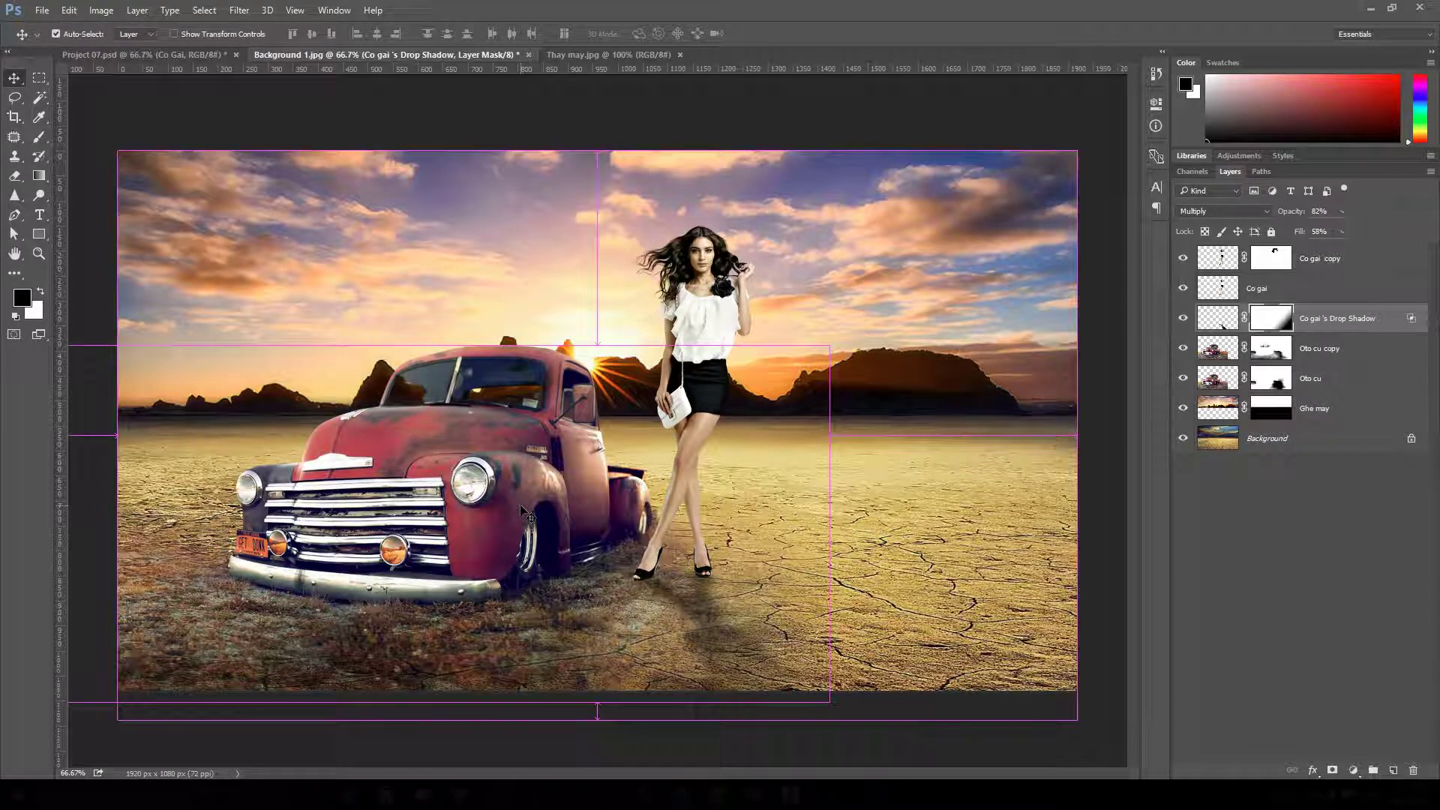
pyautogui.hotkey('ctrl', 'o')
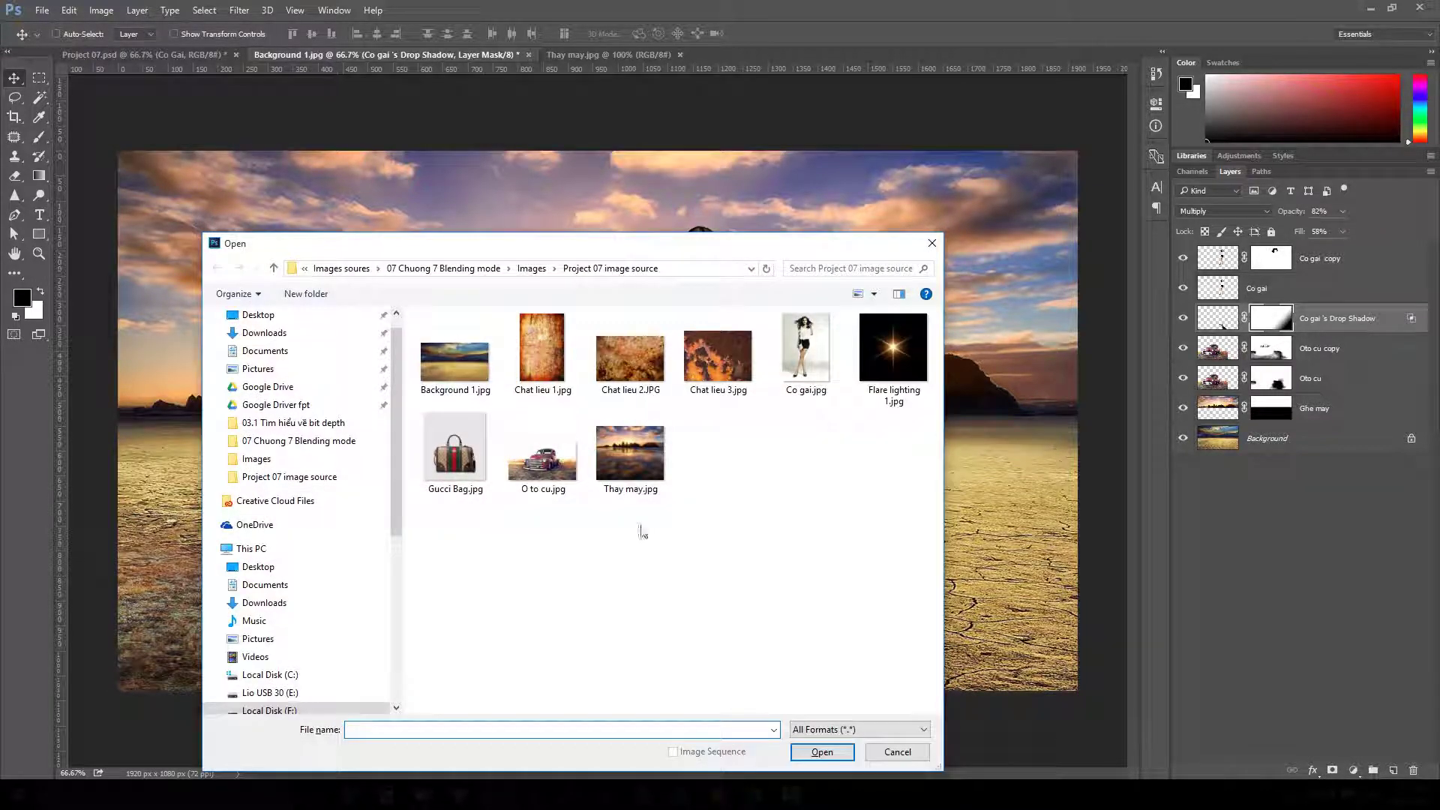
pyautogui.click(645, 375)
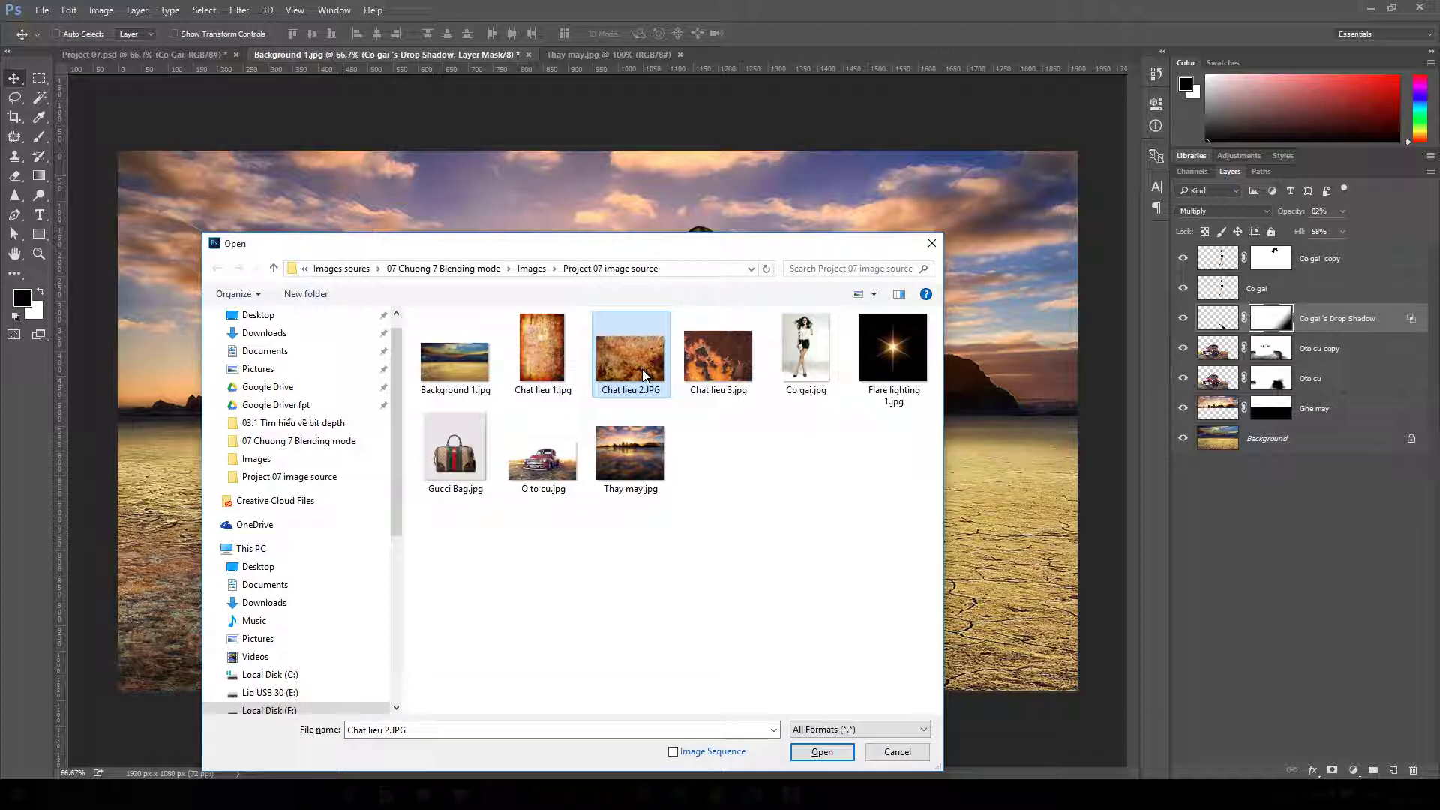
pyautogui.doubleClick(723, 365)
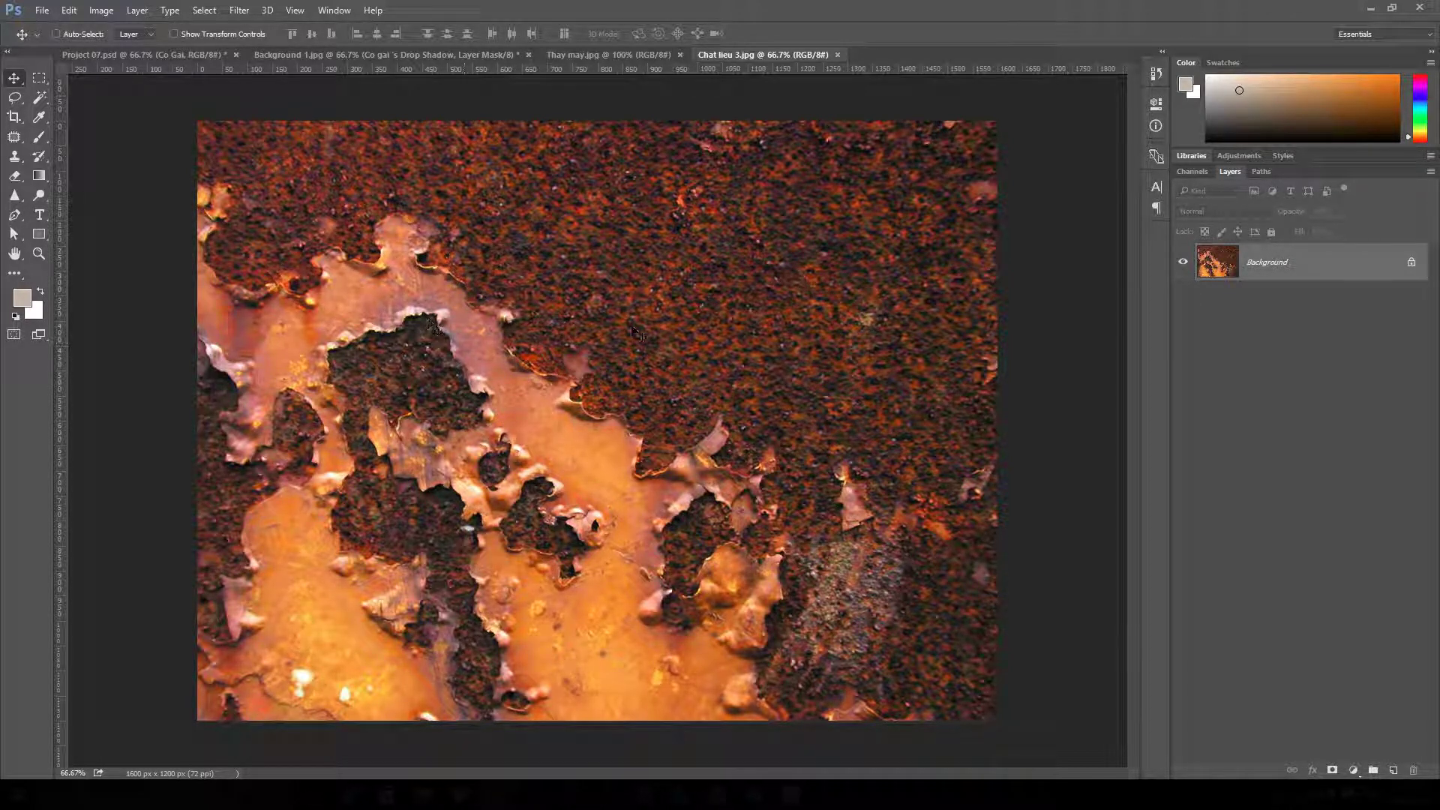
# - Copy the whole Chat lieu 3.jpg texture and paste it directly above the Oto cu copy layer in Background 1.jpg
pyautogui.hotkey('ctrl', 'a')
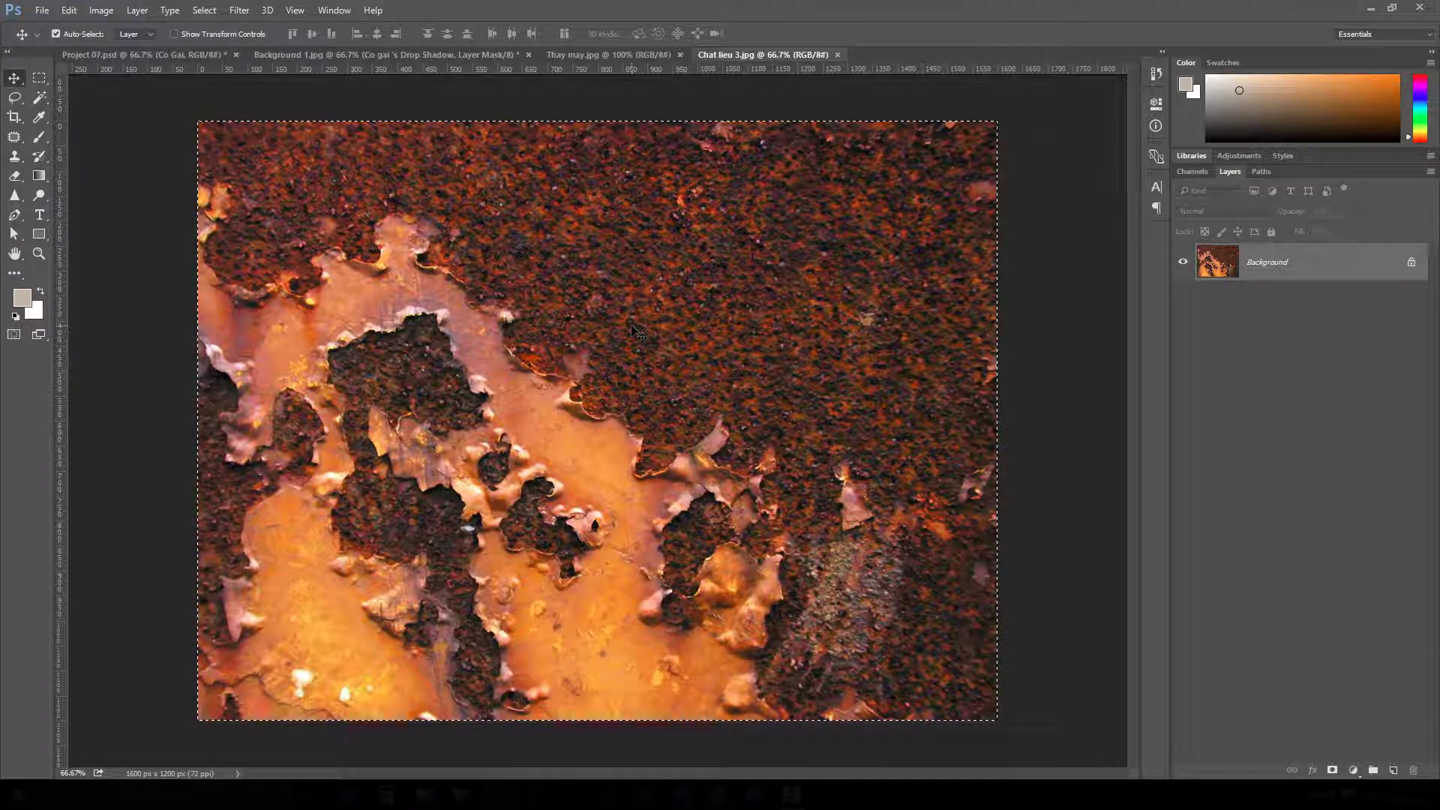
pyautogui.click(285, 54)
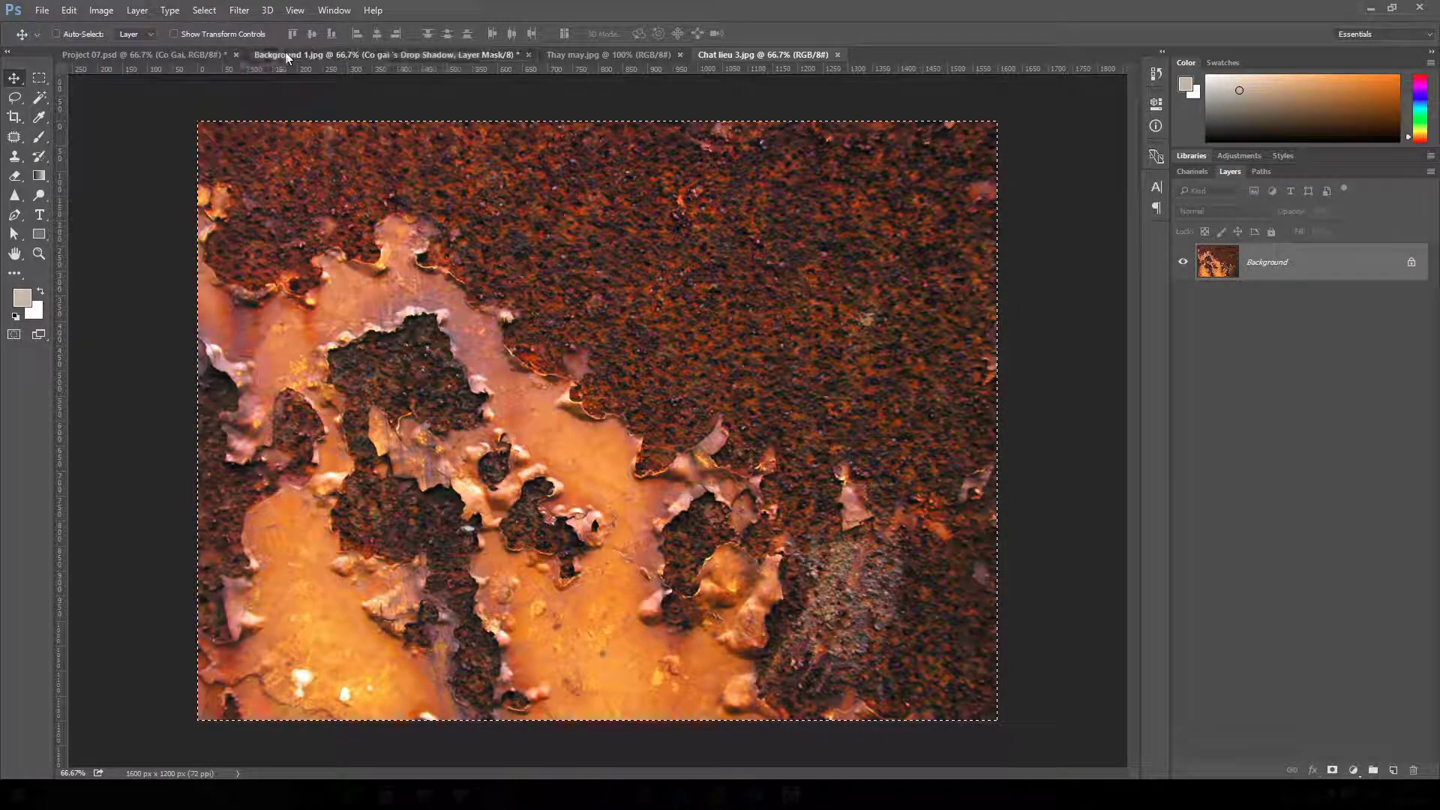
pyautogui.click(1339, 358)
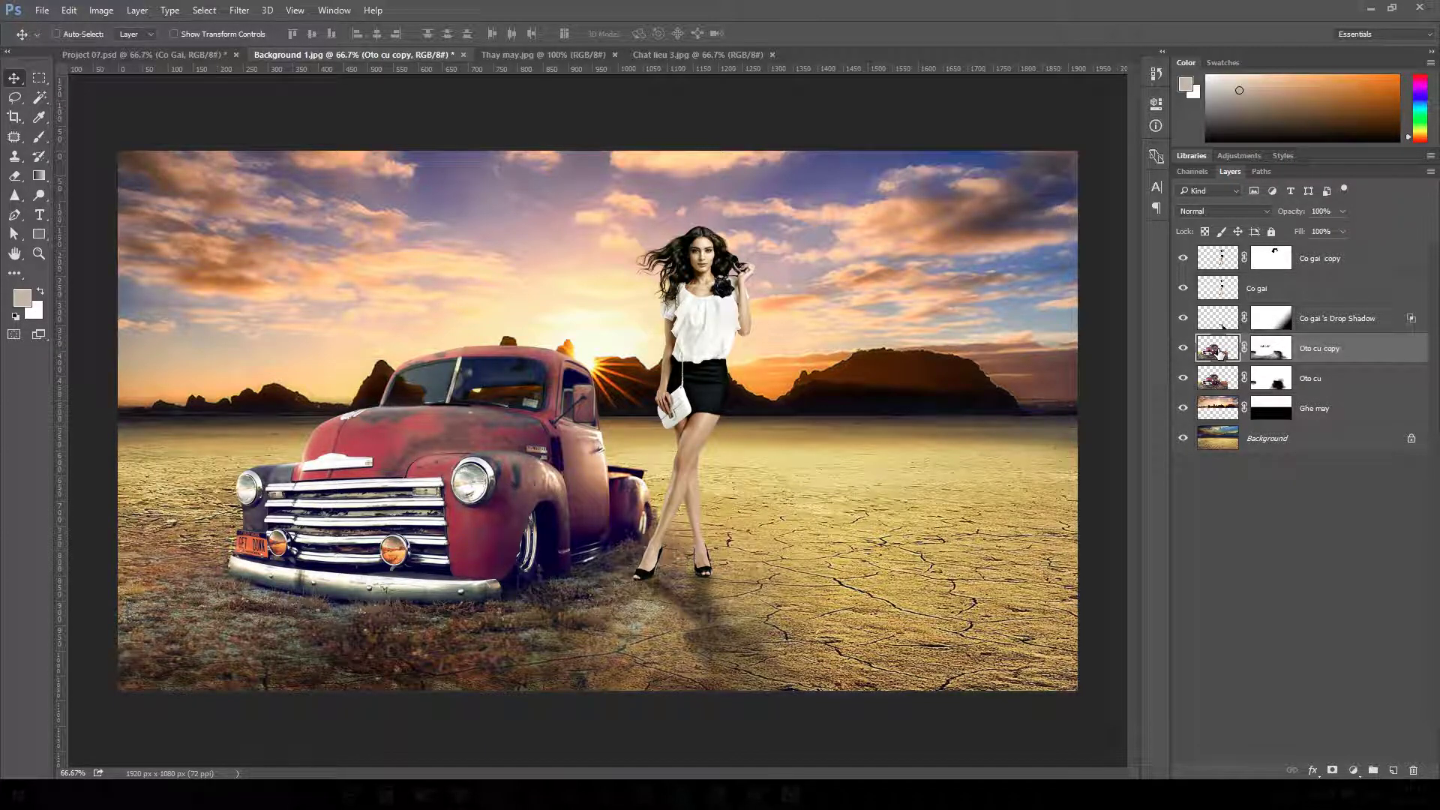
pyautogui.hotkey('ctrl', 'v')
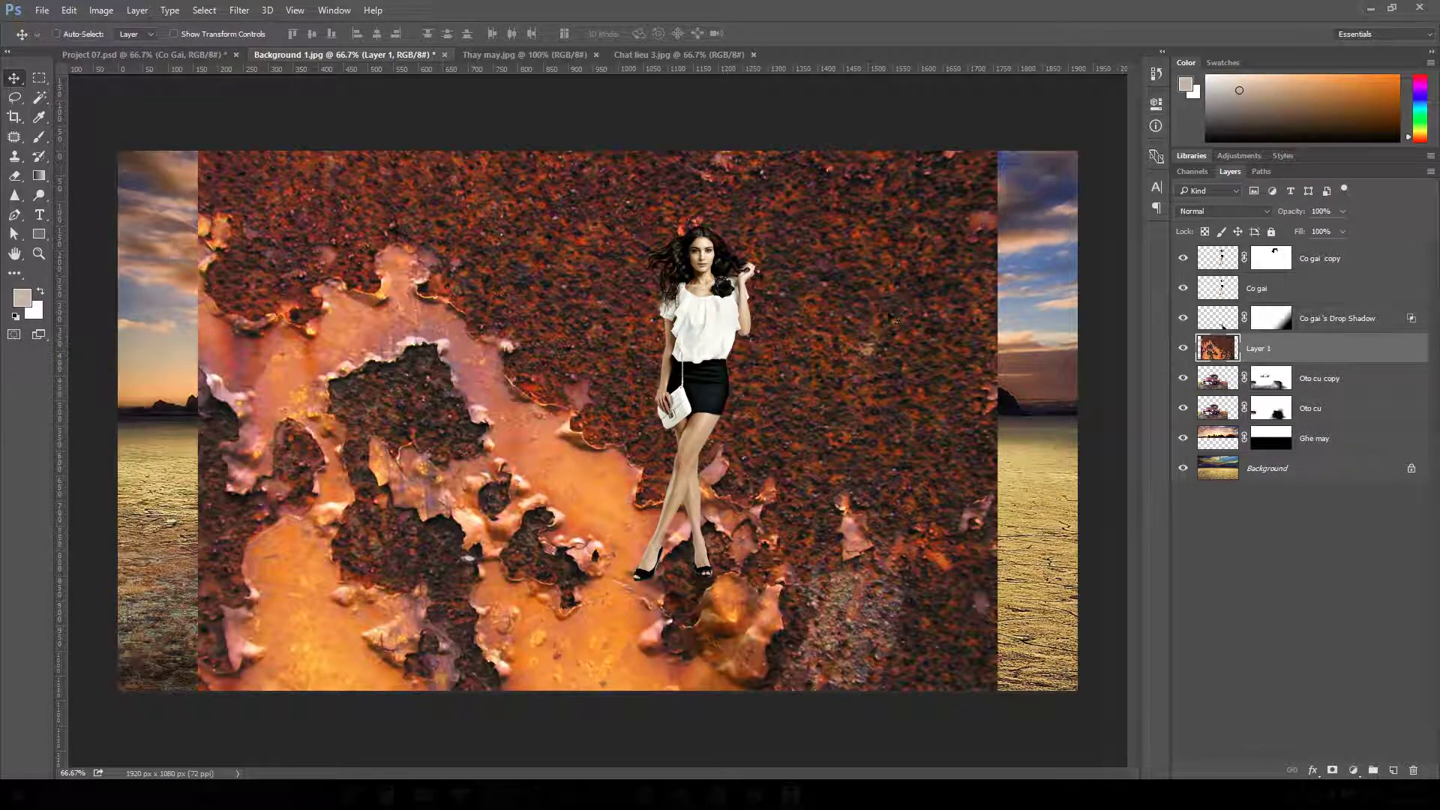
# - Scale the rust texture down and position it over the car's front fender and wheel
pyautogui.moveTo(894, 319); pyautogui.dragTo(854, 312)
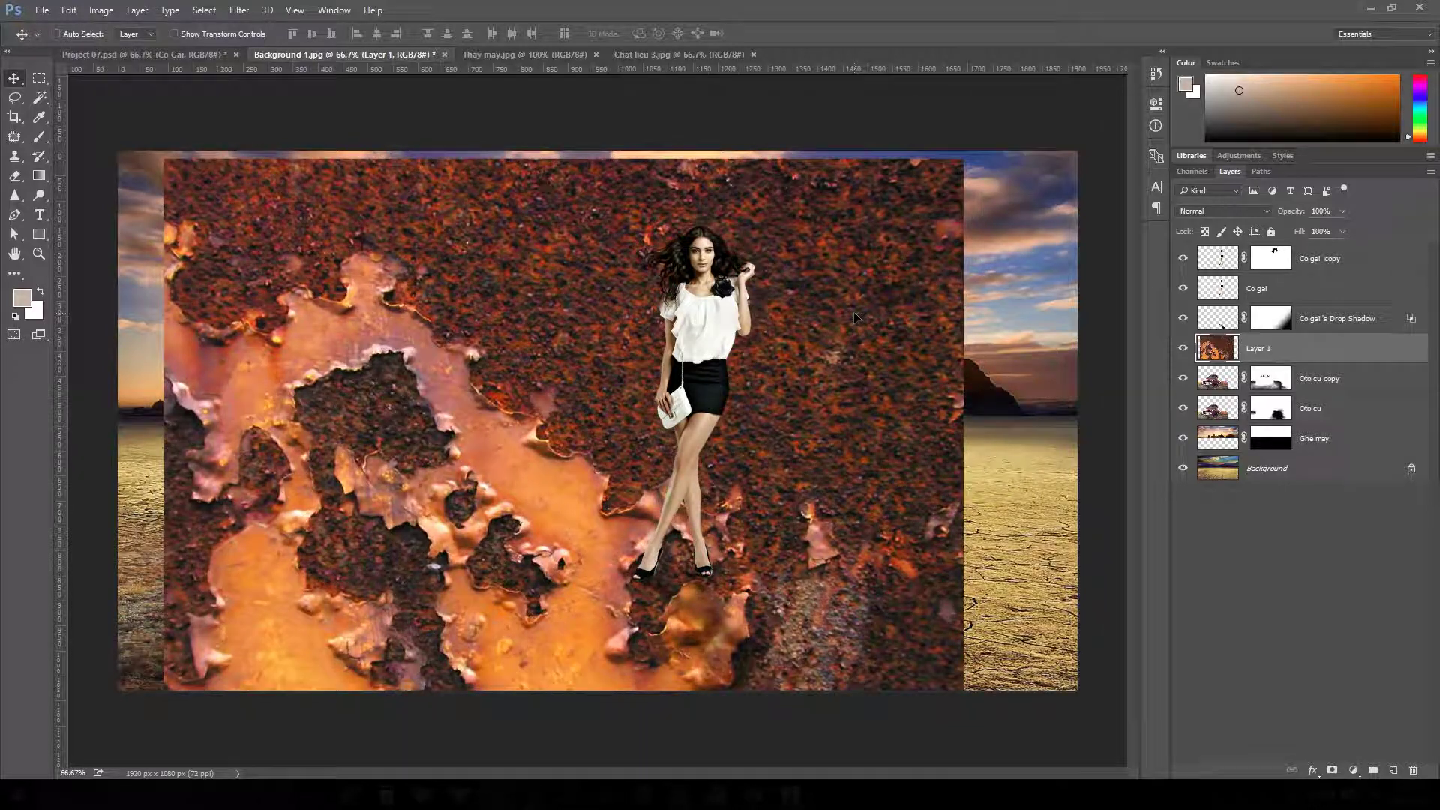
pyautogui.hotkey('ctrl', 't')
pyautogui.moveTo(945, 167); pyautogui.dragTo(657, 384)
pyautogui.moveTo(583, 425); pyautogui.dragTo(528, 510)
pyautogui.scroll(1, 548, 488)
pyautogui.press('Return')
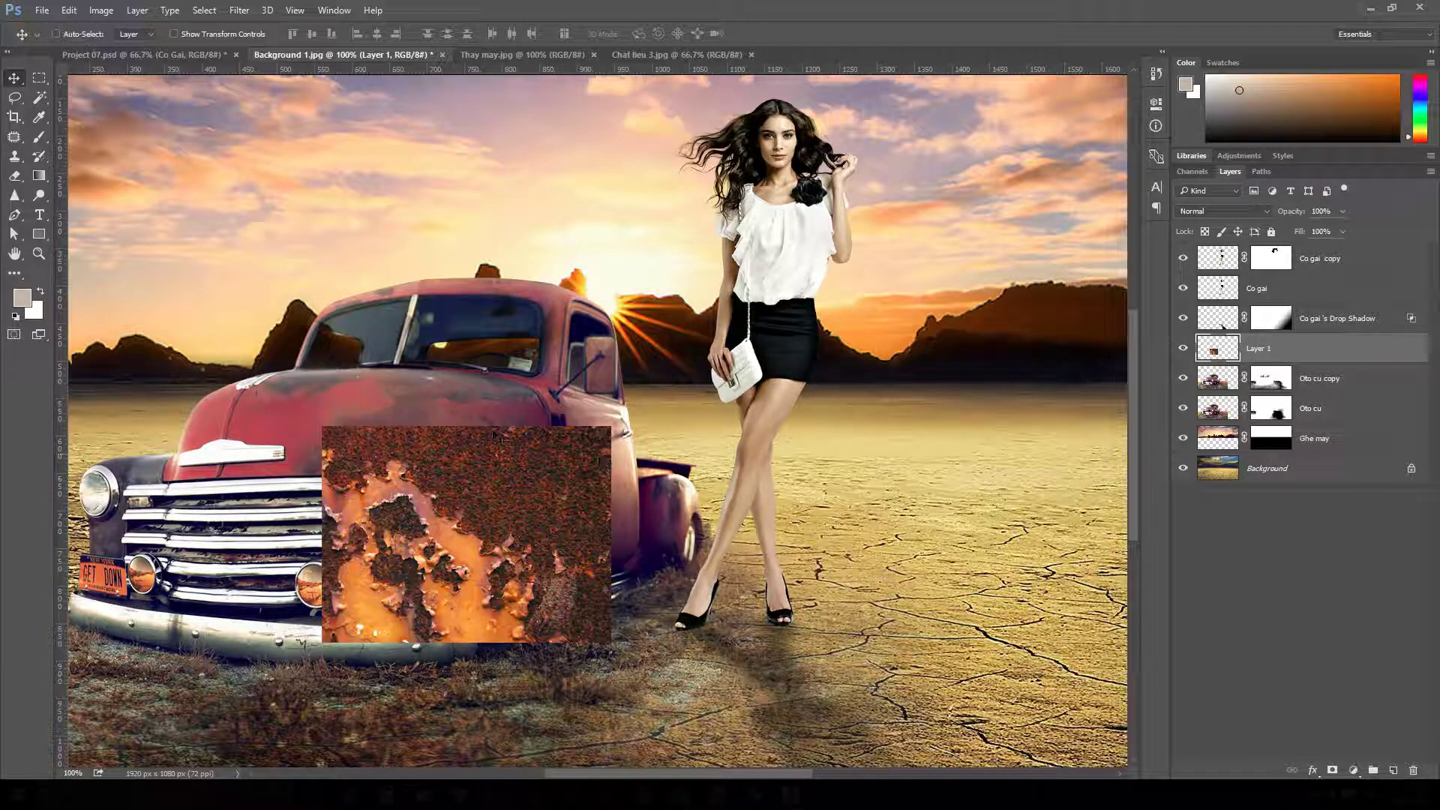
pyautogui.moveTo(465, 532)
pyautogui.mouseDown()
pyautogui.moveTo(546, 556)
pyautogui.moveTo(470, 534)
pyautogui.mouseUp()
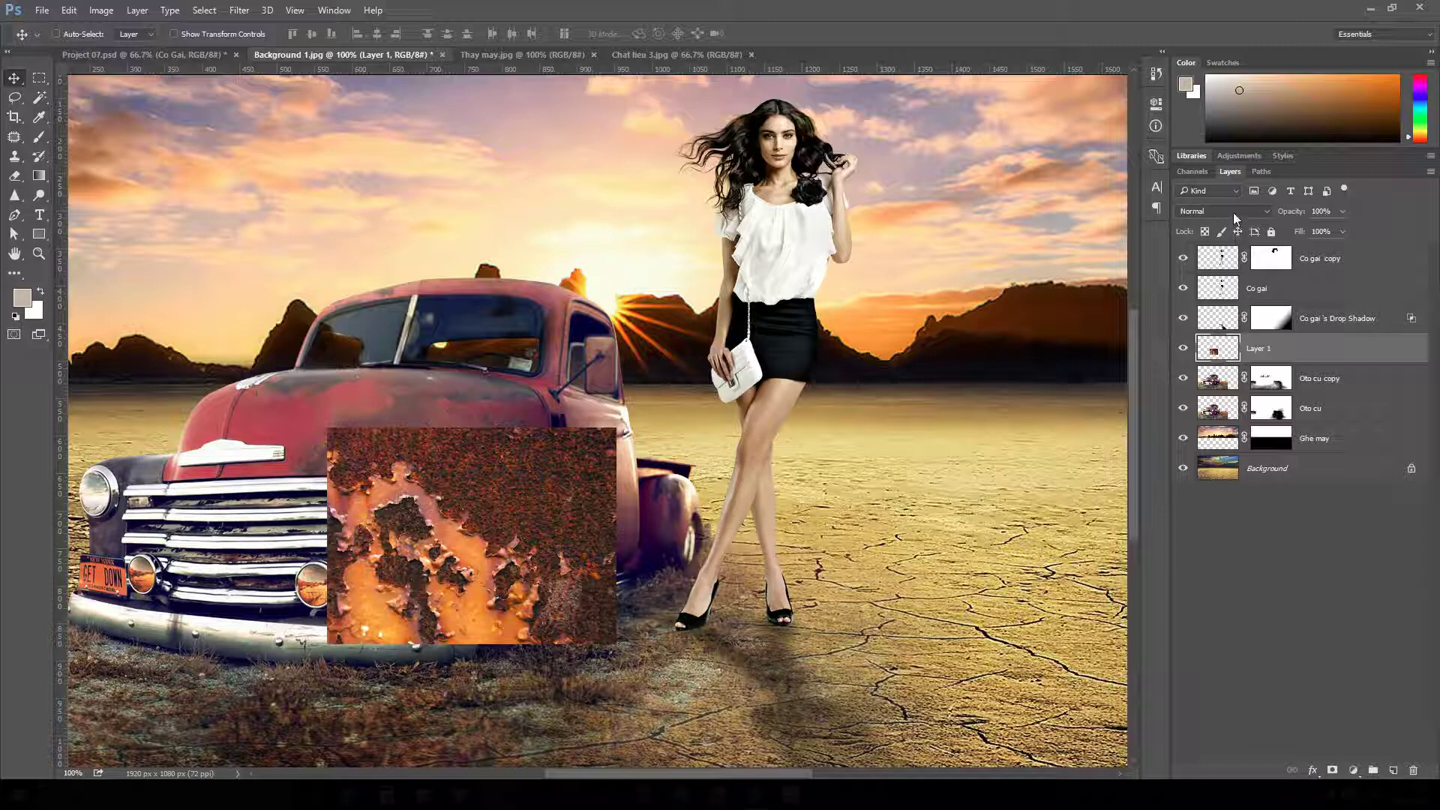
# - Set the rust texture layer's blend mode to Soft Light and shift it slightly over the car's front fender
pyautogui.click(1235, 212)
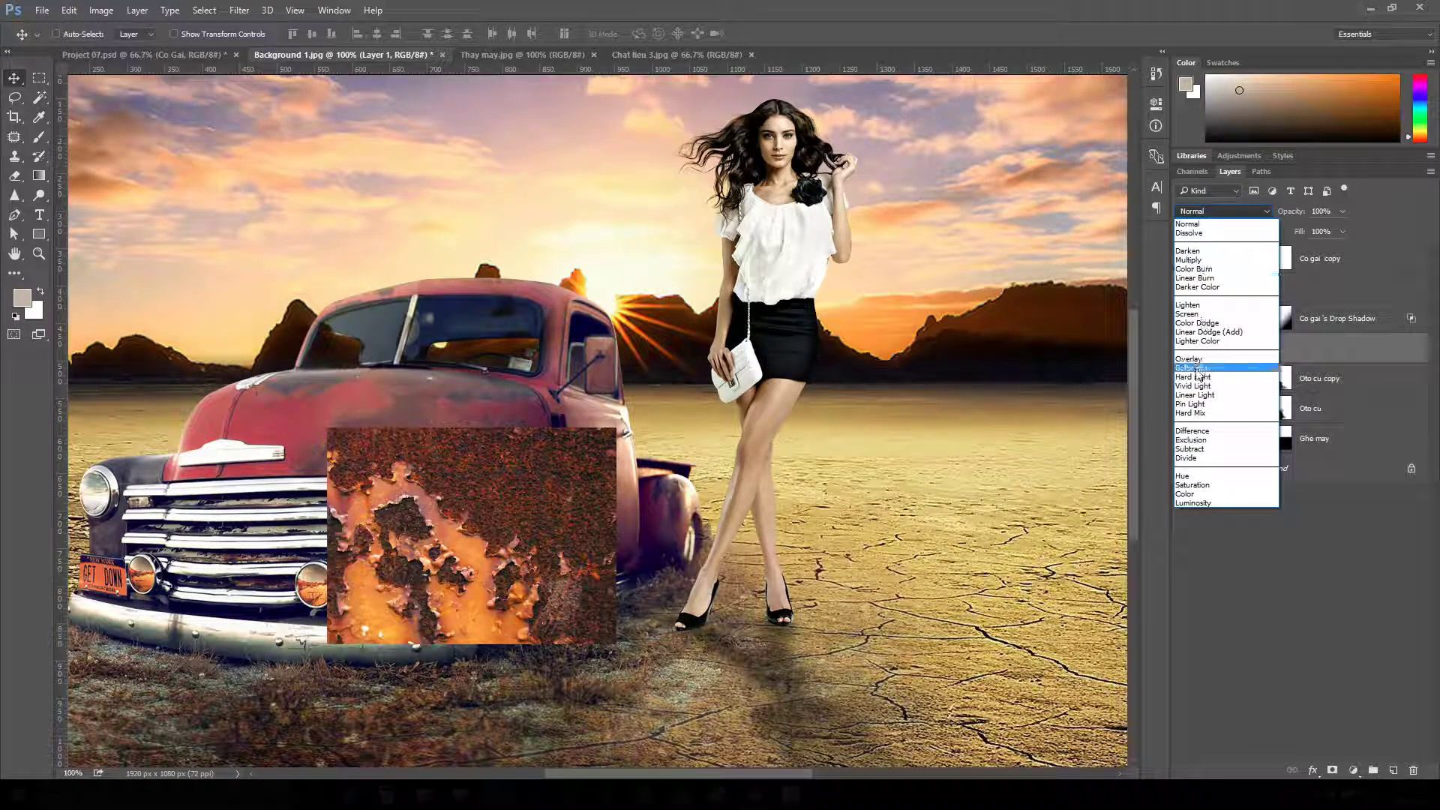
pyautogui.click(1230, 365)
pyautogui.scroll(2, 532, 519)
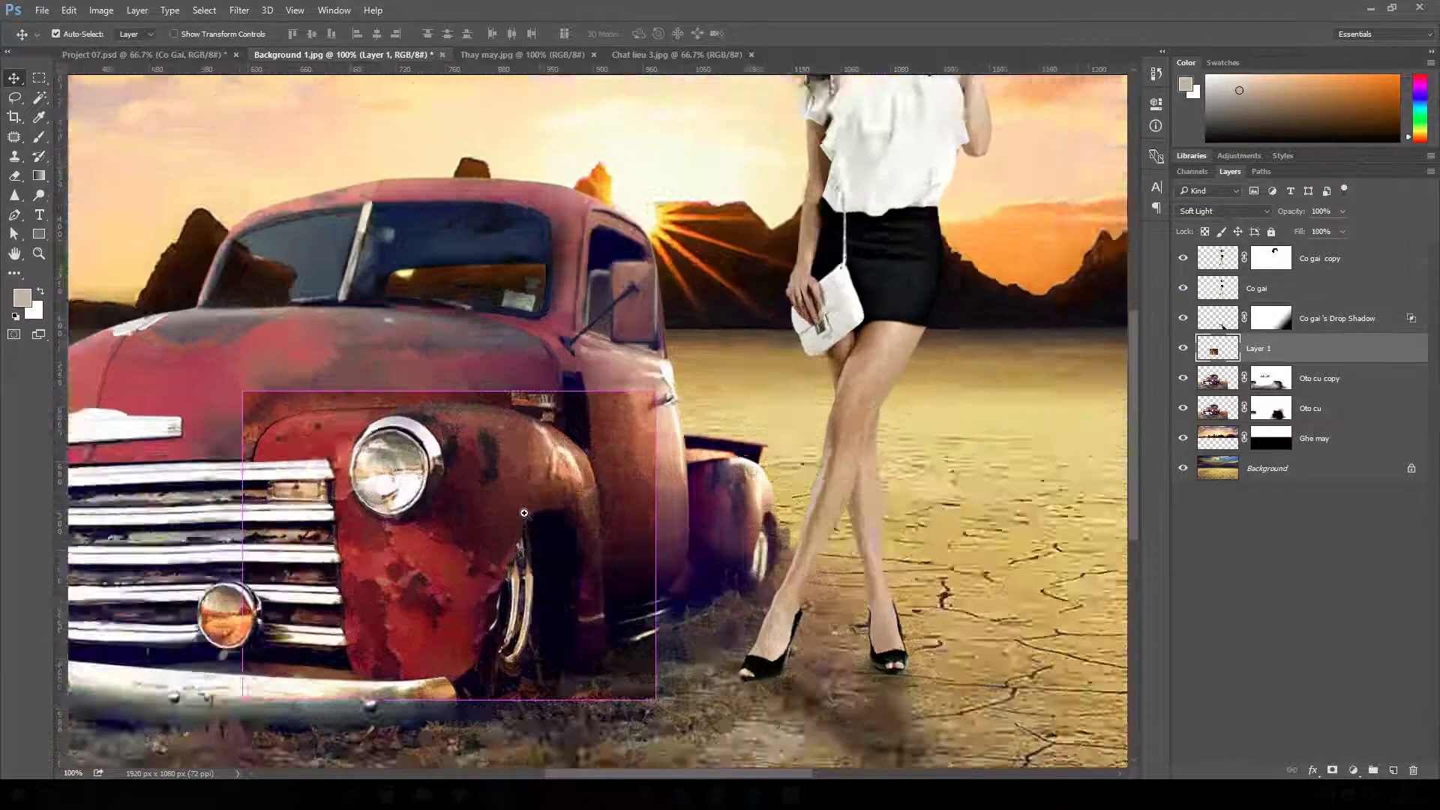
pyautogui.scroll(-2, 487, 513)
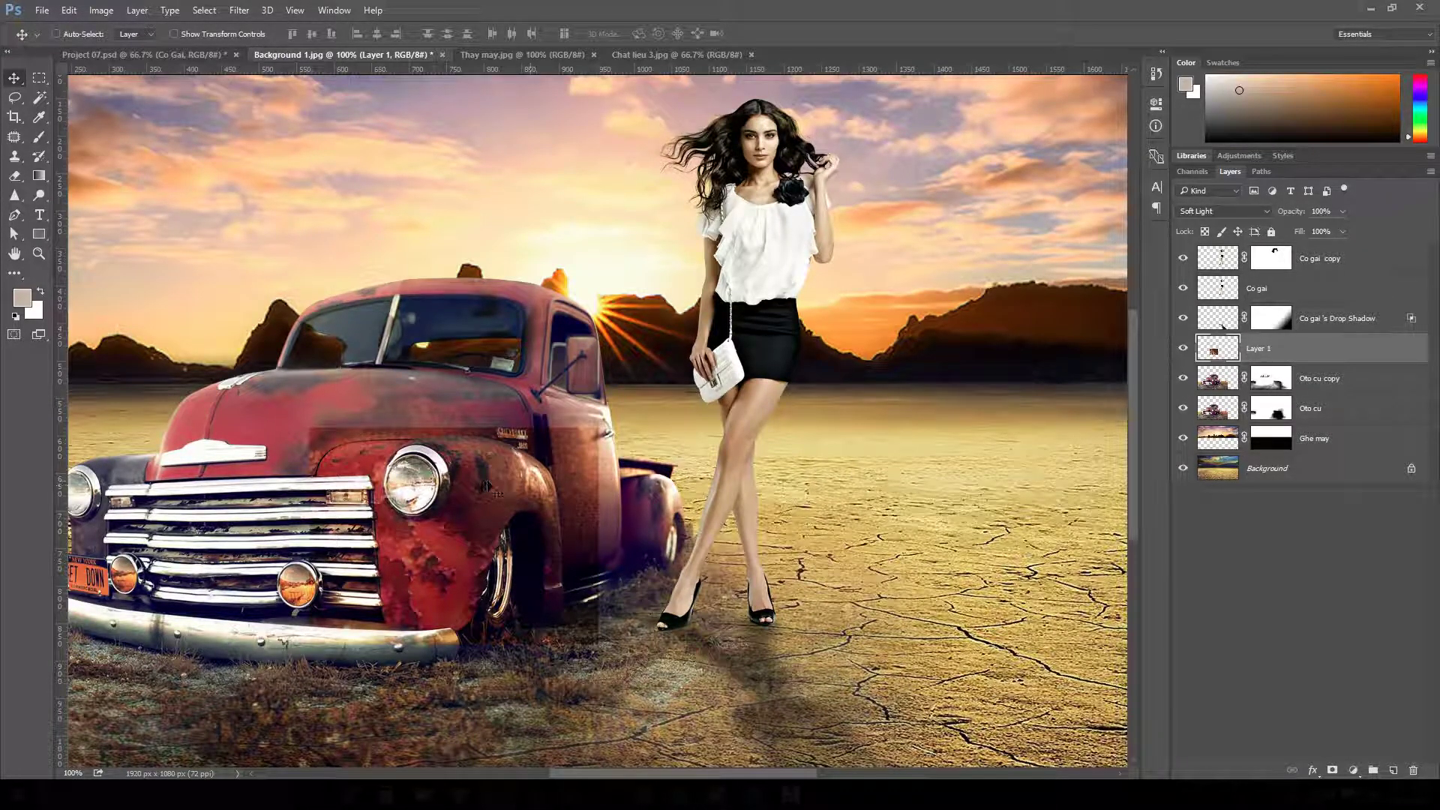
pyautogui.moveTo(488, 488); pyautogui.dragTo(482, 475)
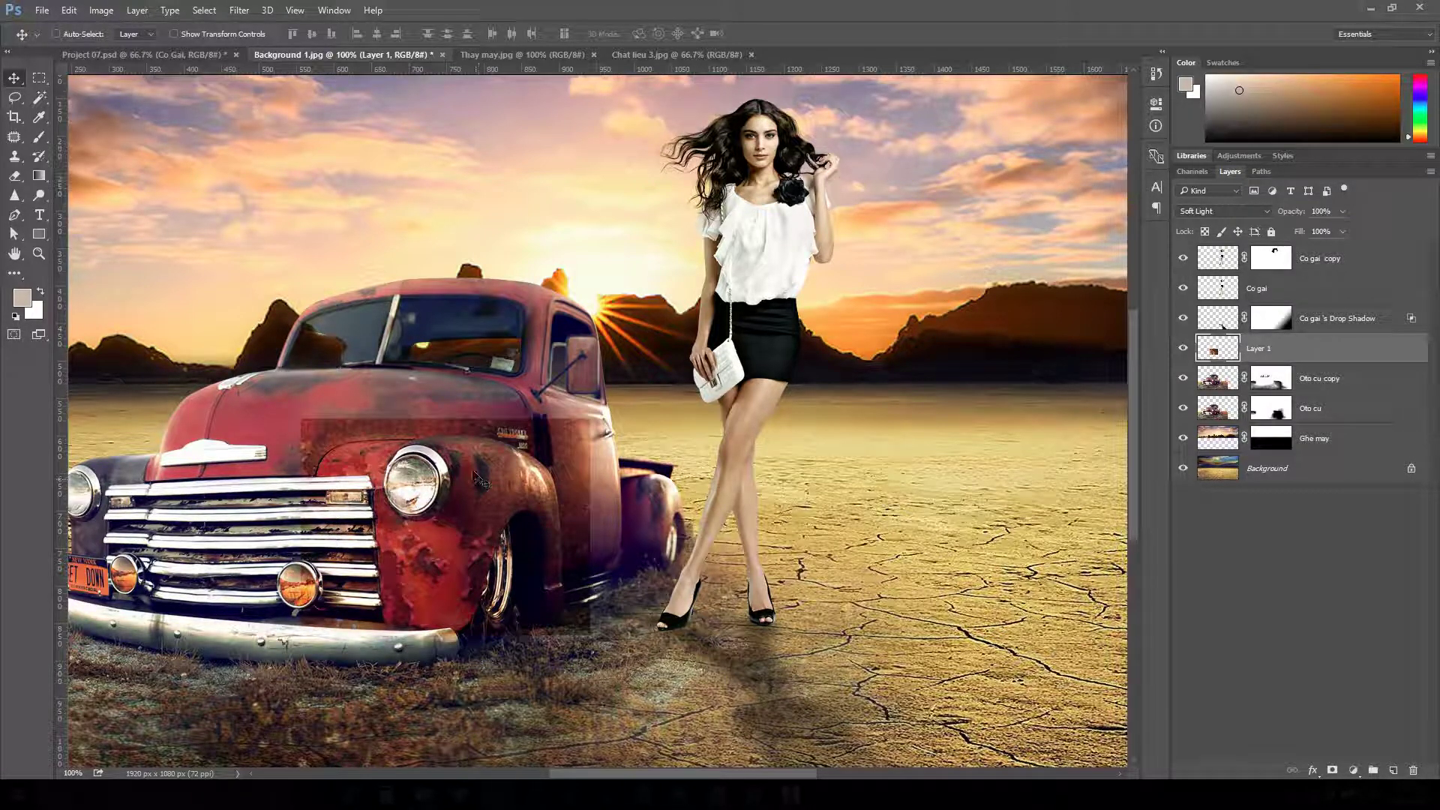
# - Add a layer mask to the rust texture and paint black with a 34 px soft brush over the hood and door edges
pyautogui.click(1336, 772)
pyautogui.keyDown('ctrl'); pyautogui.keyDown('space'); pyautogui.click(525, 518); pyautogui.keyUp('space'); pyautogui.keyUp('ctrl')
pyautogui.moveTo(486, 393); pyautogui.dragTo(659, 302)
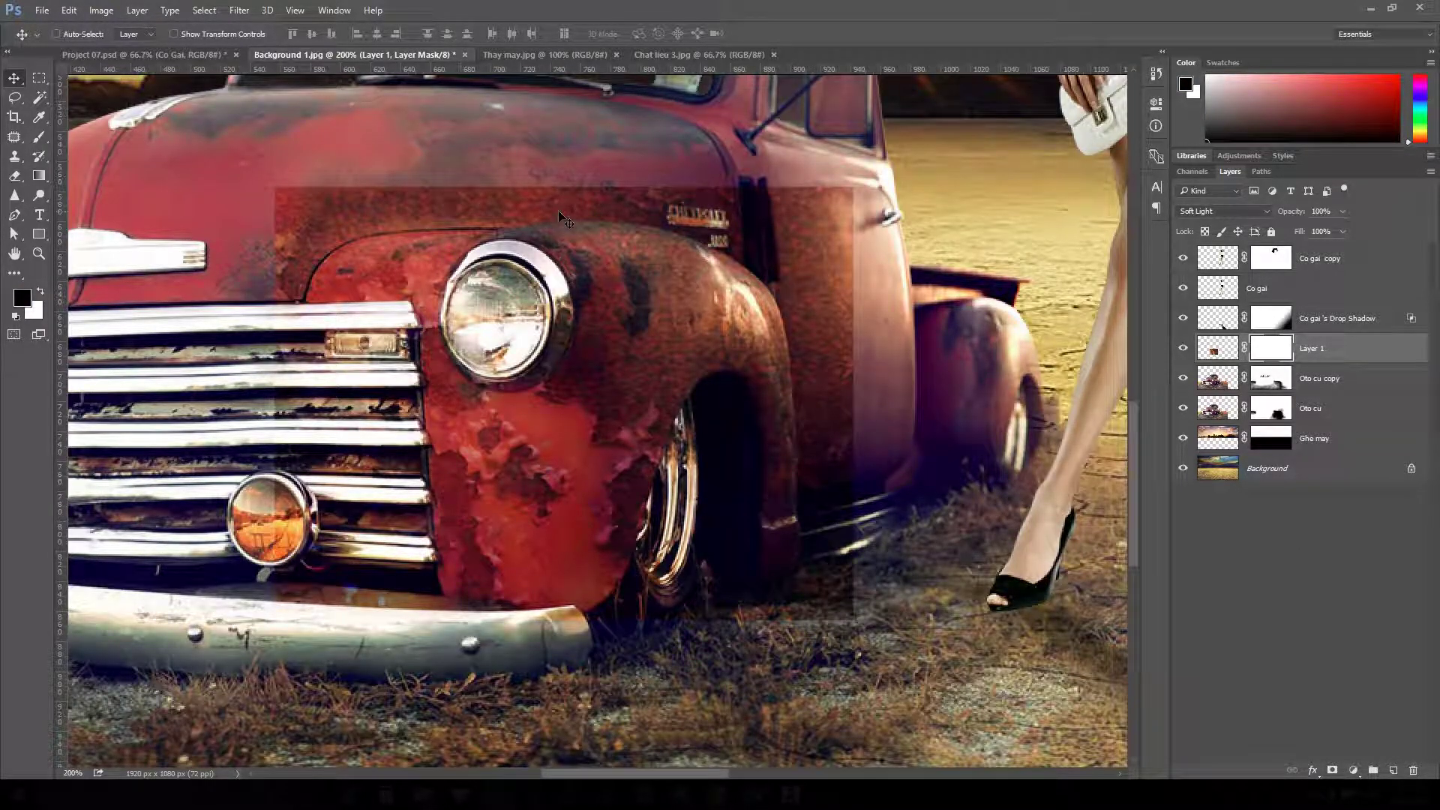
pyautogui.click(39, 136)
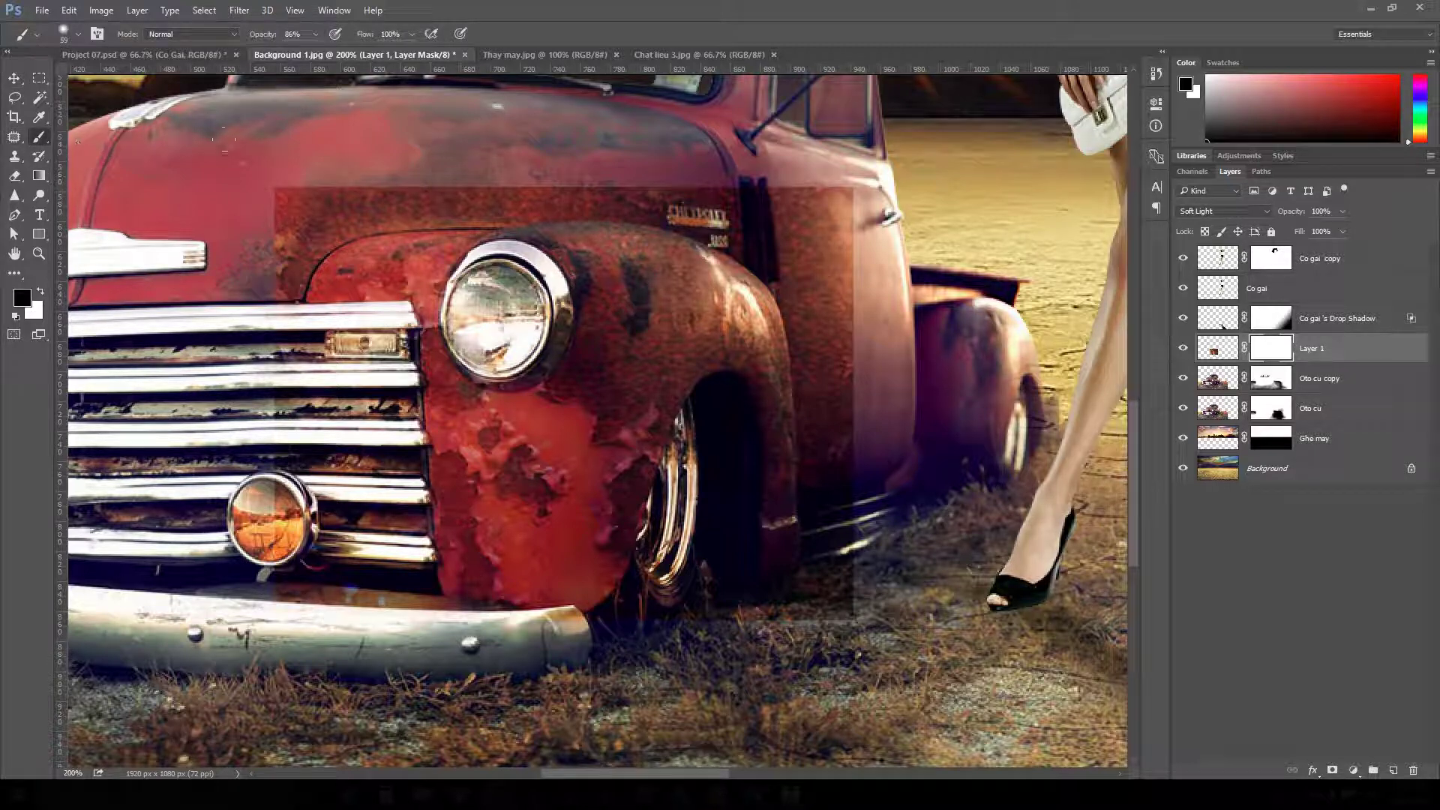
pyautogui.rightClick(448, 186)
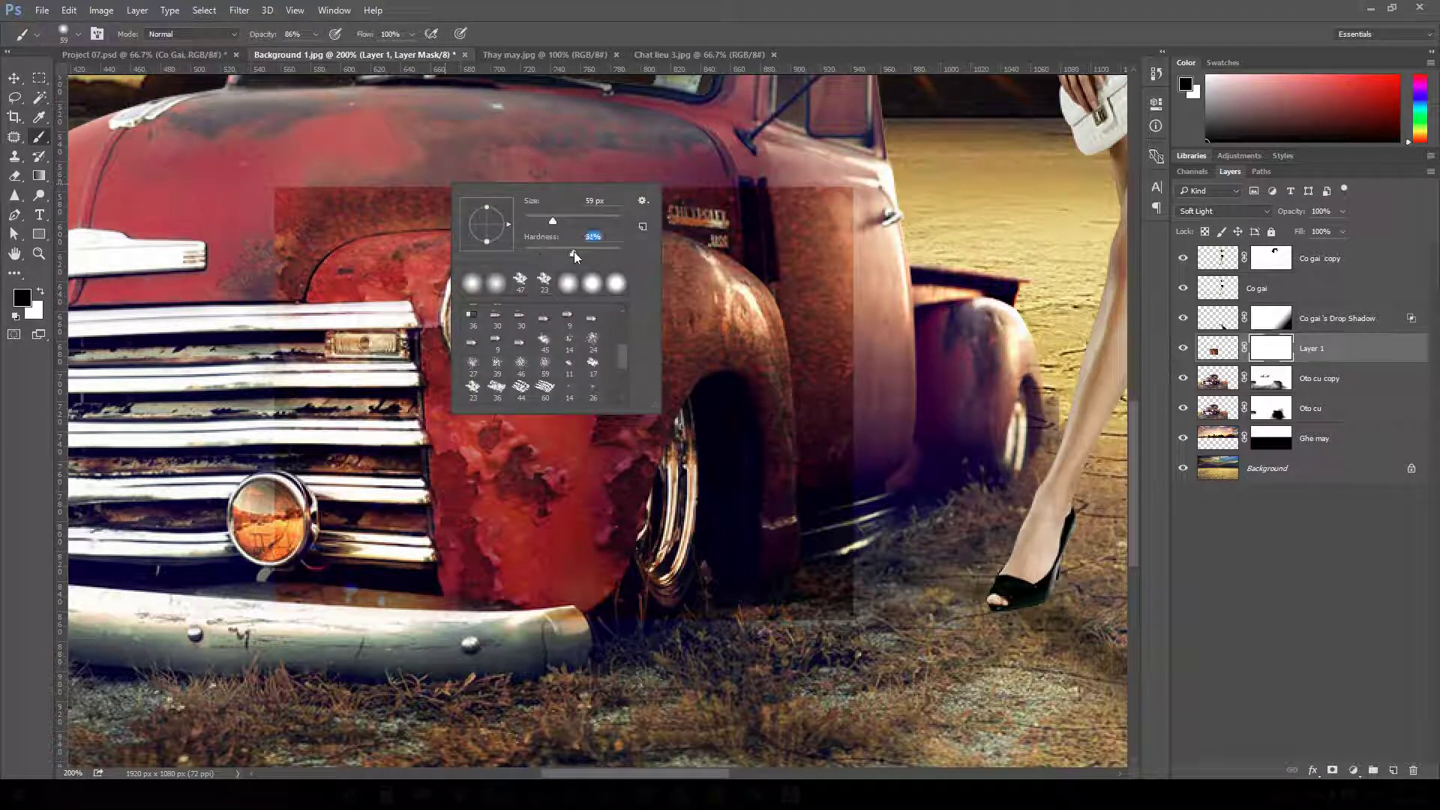
pyautogui.click(543, 219)
pyautogui.press('Return')
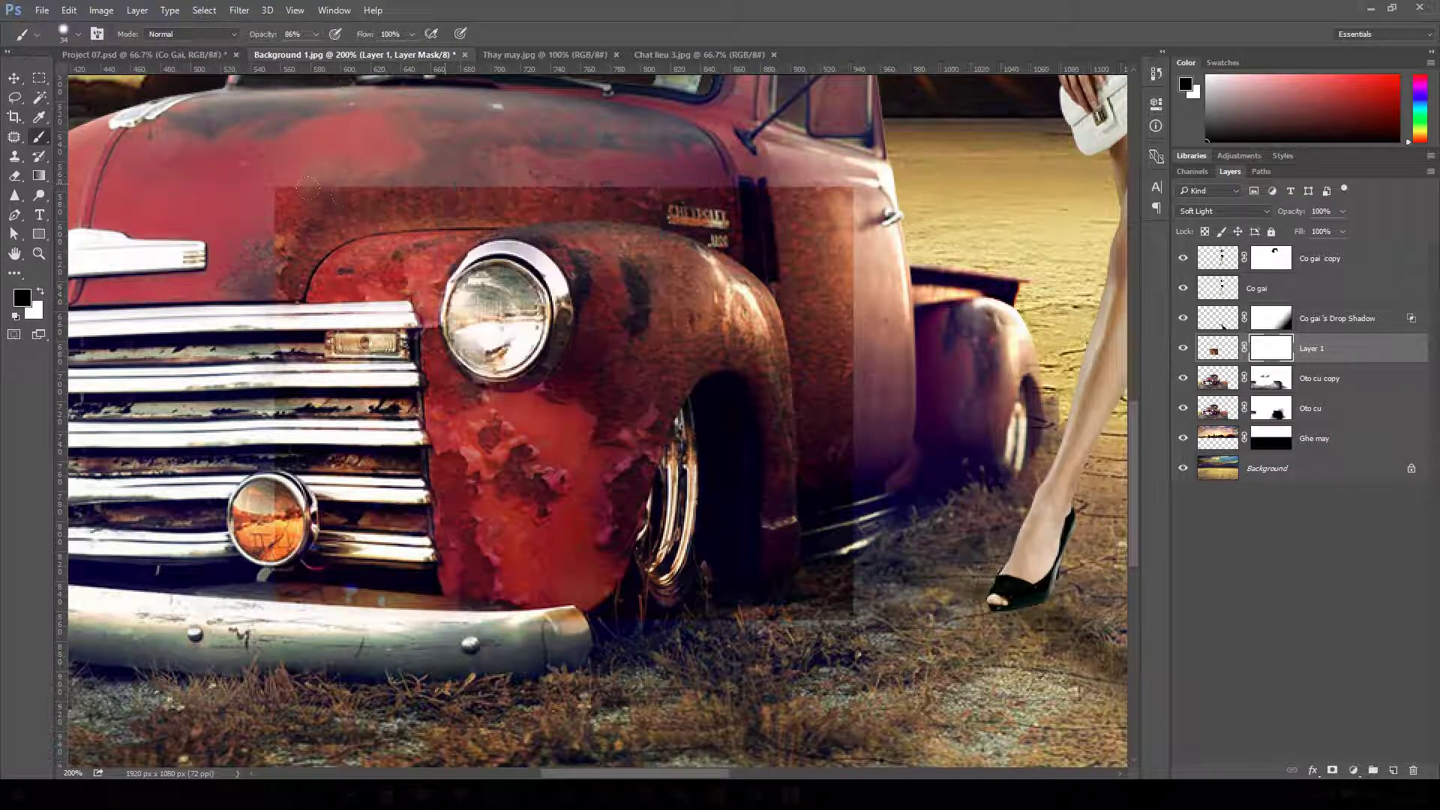
pyautogui.moveTo(307, 187)
pyautogui.mouseDown()
pyautogui.moveTo(598, 176)
pyautogui.moveTo(414, 183)
pyautogui.moveTo(531, 170)
pyautogui.moveTo(676, 195)
pyautogui.moveTo(779, 237)
pyautogui.moveTo(681, 246)
pyautogui.moveTo(770, 278)
pyautogui.moveTo(801, 352)
pyautogui.moveTo(820, 499)
pyautogui.mouseUp()
pyautogui.moveTo(801, 383)
pyautogui.mouseDown()
pyautogui.moveTo(825, 601)
pyautogui.moveTo(817, 166)
pyautogui.mouseUp()
# - Check the mask on its own, then mask out the remaining texture over the door, ground, grille and hood corner
pyautogui.keyDown('alt'); pyautogui.click(1279, 355); pyautogui.keyUp('alt')
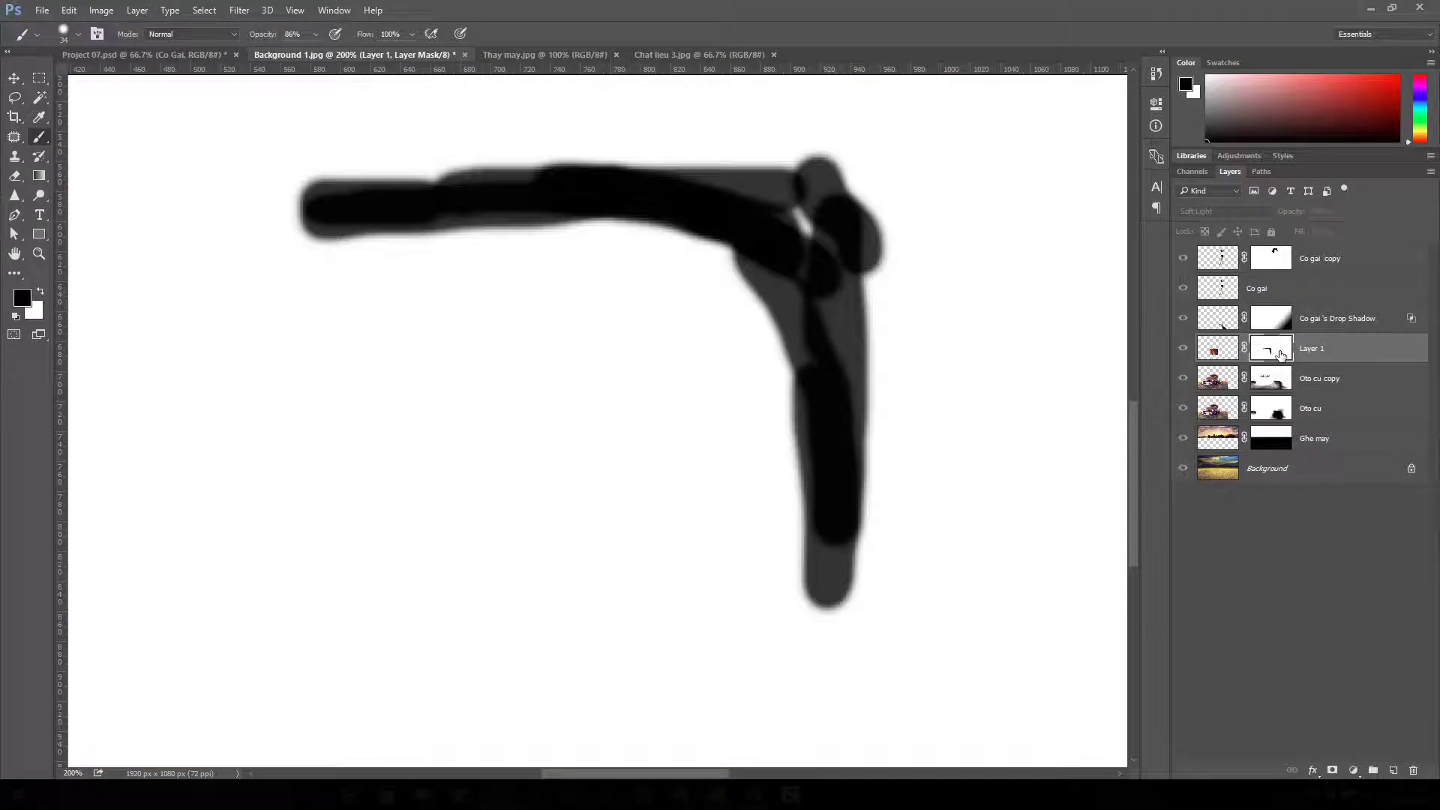
pyautogui.keyDown('alt'); pyautogui.click(1279, 356); pyautogui.keyUp('alt')
pyautogui.moveTo(812, 196); pyautogui.dragTo(815, 293)
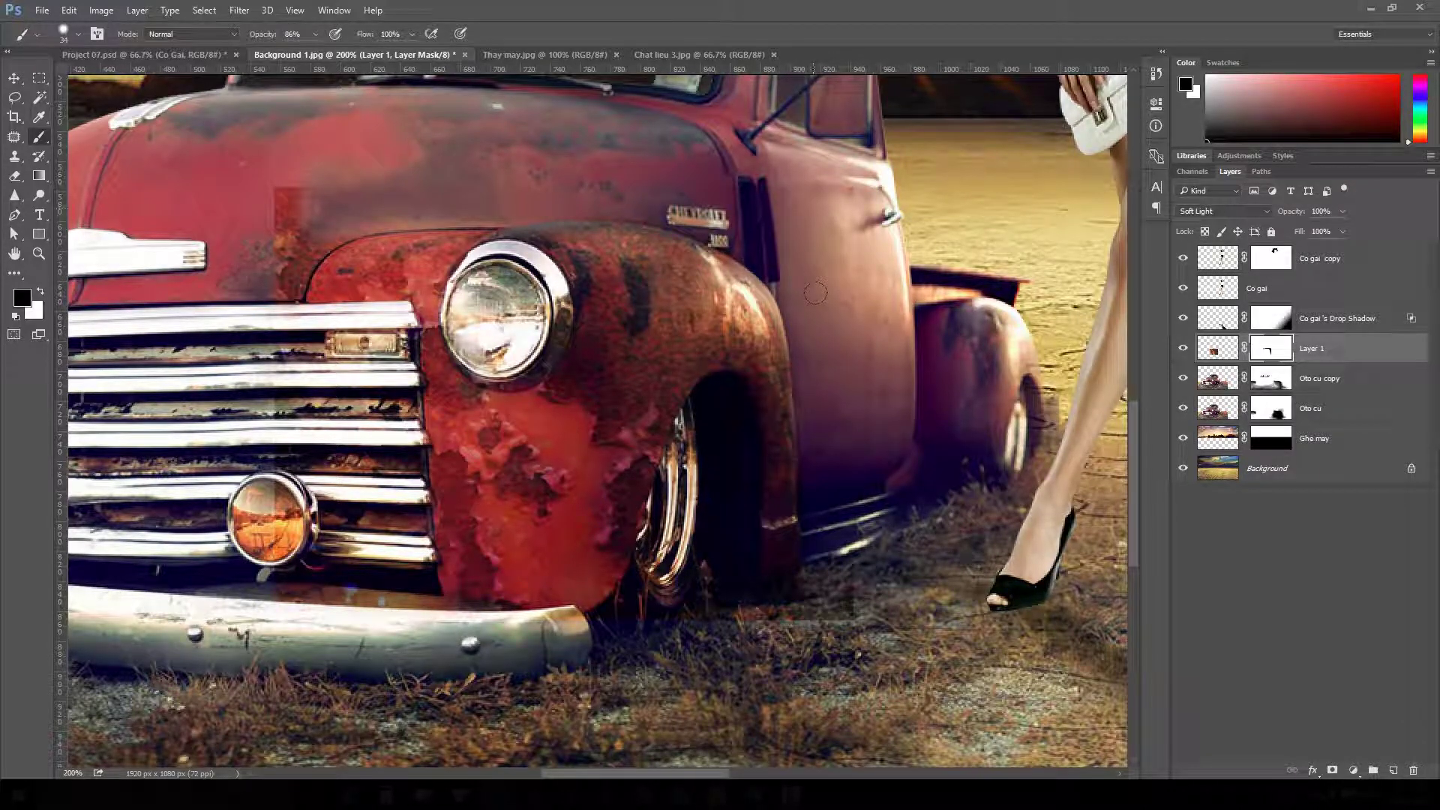
pyautogui.moveTo(814, 600); pyautogui.dragTo(676, 603)
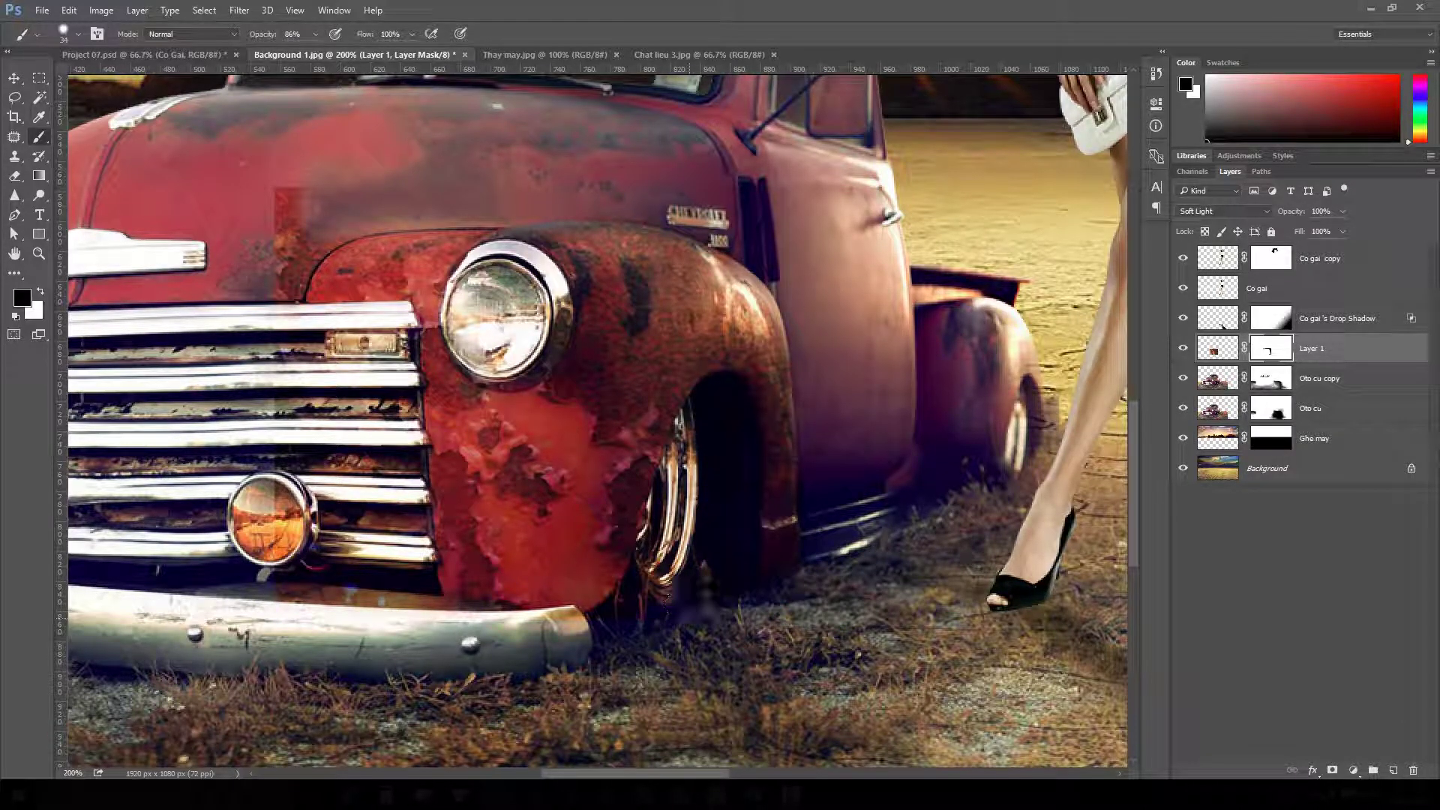
pyautogui.moveTo(420, 615)
pyautogui.mouseDown()
pyautogui.moveTo(377, 617)
pyautogui.moveTo(415, 617)
pyautogui.moveTo(409, 600)
pyautogui.moveTo(243, 574)
pyautogui.moveTo(295, 410)
pyautogui.mouseUp()
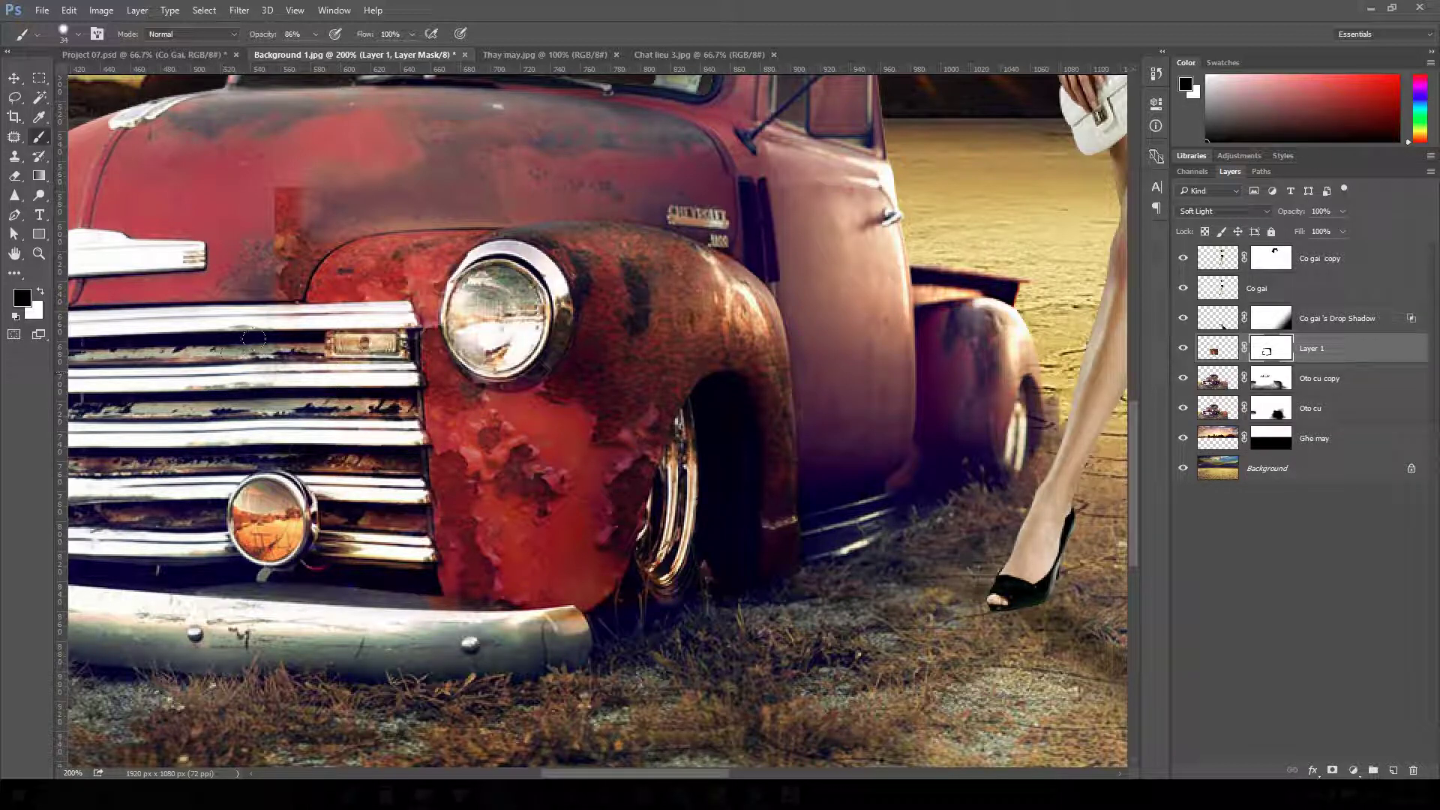
pyautogui.moveTo(253, 340); pyautogui.dragTo(299, 225)
pyautogui.moveTo(271, 271)
pyautogui.mouseDown()
pyautogui.moveTo(342, 186)
pyautogui.moveTo(250, 237)
pyautogui.moveTo(269, 149)
pyautogui.moveTo(263, 183)
pyautogui.moveTo(346, 156)
pyautogui.moveTo(228, 232)
pyautogui.moveTo(410, 181)
pyautogui.mouseUp()
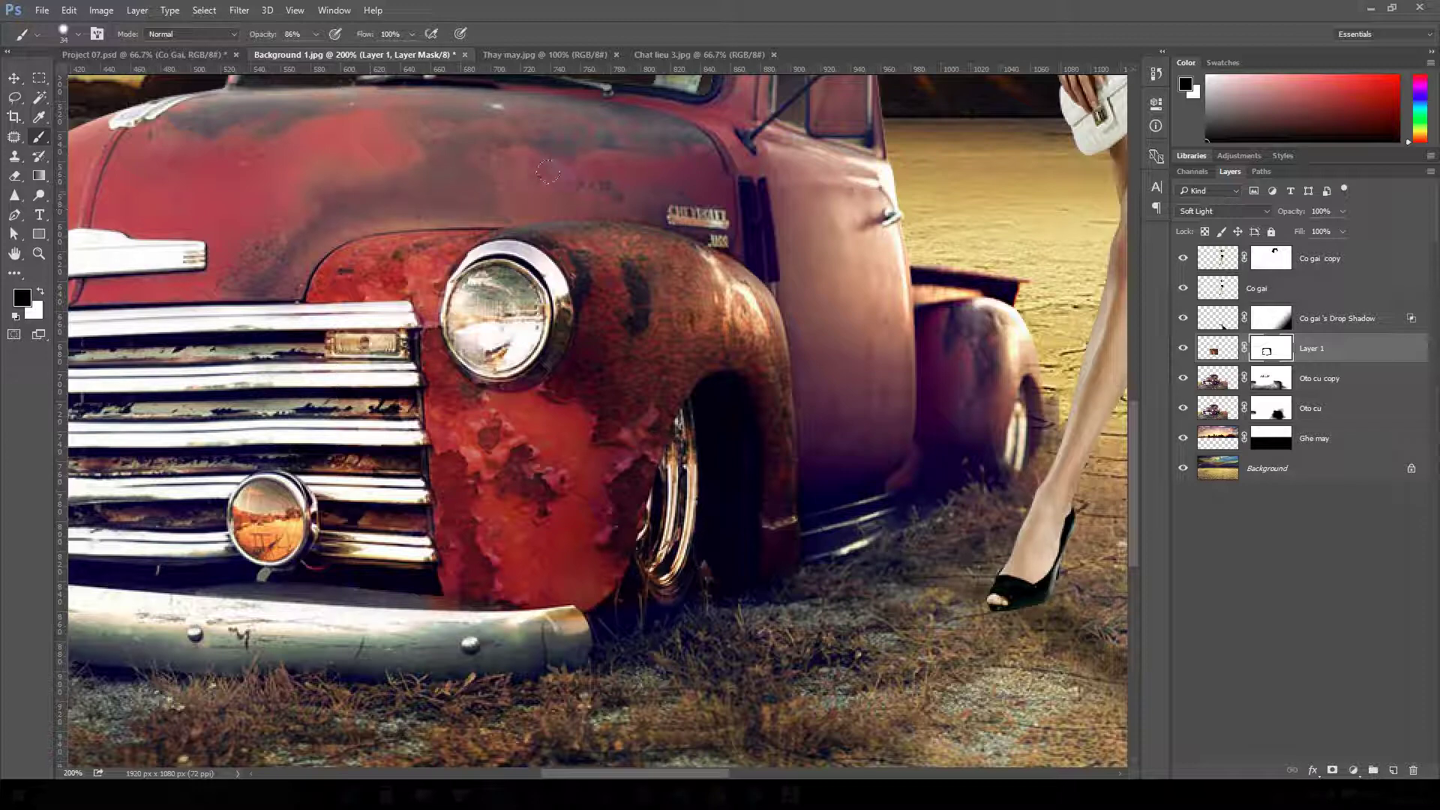
# - Examine how the masked rust texture blends with the car's fender, both close up and in the whole composite
pyautogui.keyDown('ctrl'); pyautogui.keyDown('alt'); pyautogui.click(758, 444); pyautogui.keyUp('alt'); pyautogui.keyUp('ctrl')
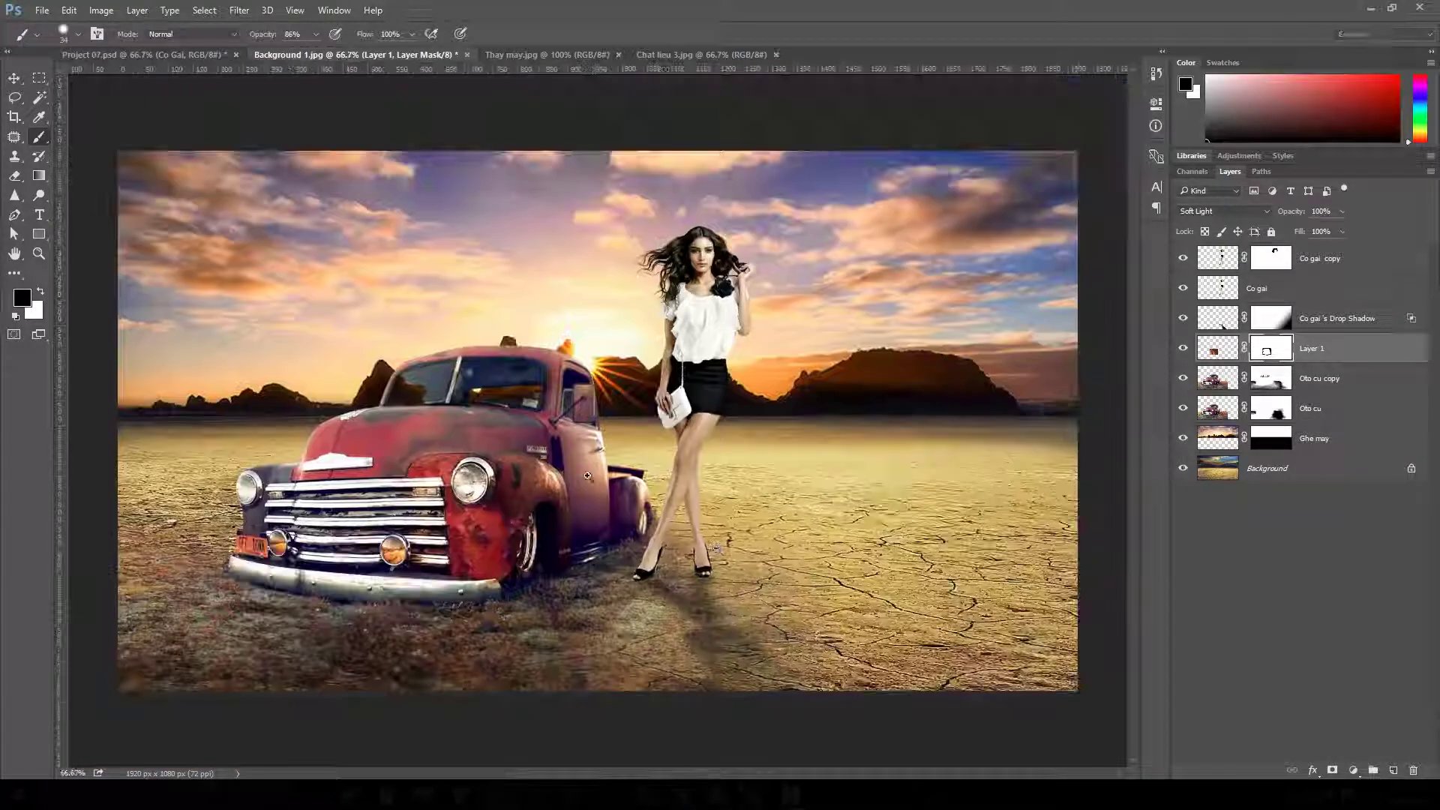
pyautogui.keyDown('ctrl'); pyautogui.click(603, 532); pyautogui.keyUp('ctrl')
pyautogui.keyDown('ctrl'); pyautogui.keyDown('alt'); pyautogui.click(603, 532); pyautogui.keyUp('alt'); pyautogui.keyUp('ctrl')
pyautogui.keyDown('ctrl'); pyautogui.click(630, 517); pyautogui.keyUp('ctrl')
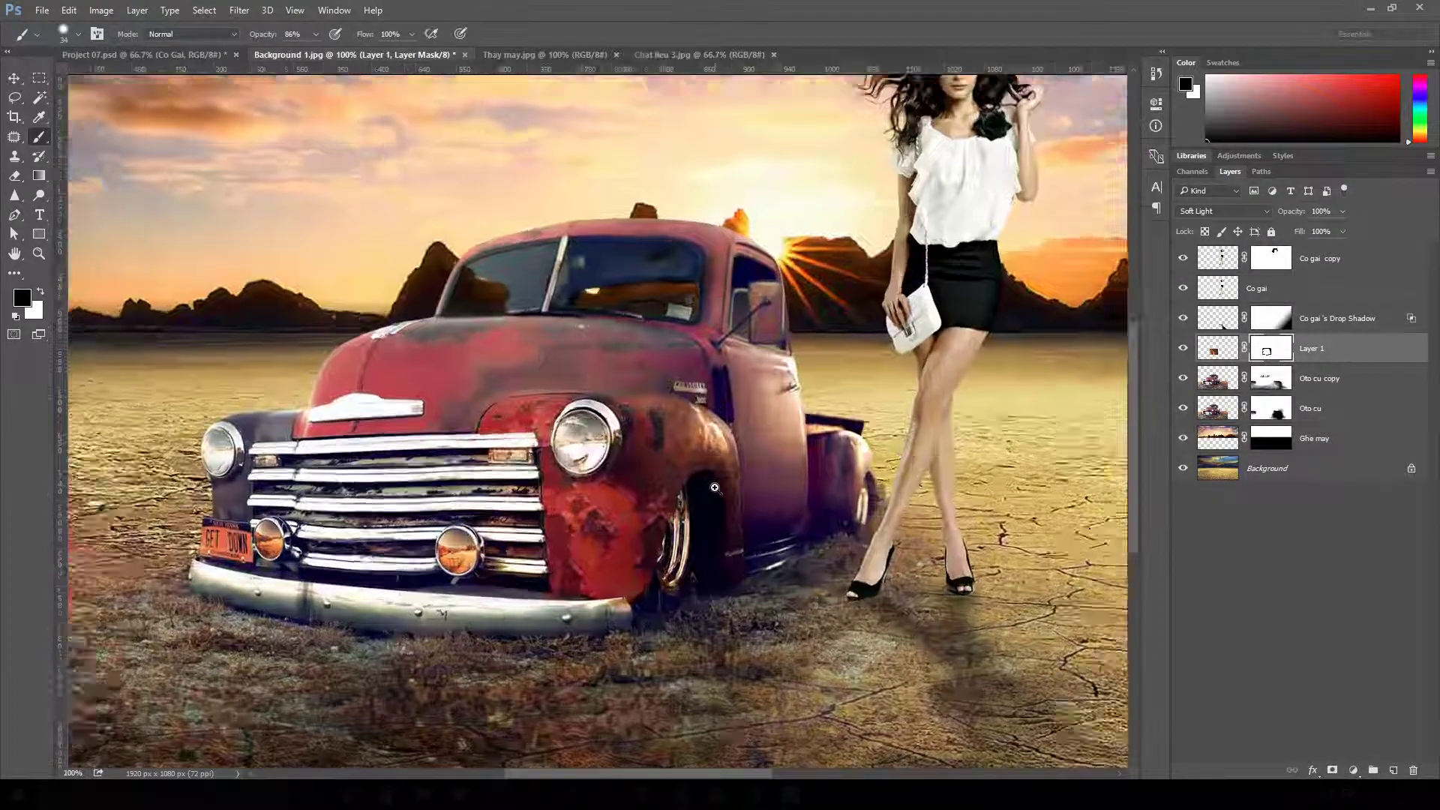
pyautogui.keyDown('ctrl'); pyautogui.keyDown('alt'); pyautogui.click(663, 495); pyautogui.keyUp('alt'); pyautogui.keyUp('ctrl')
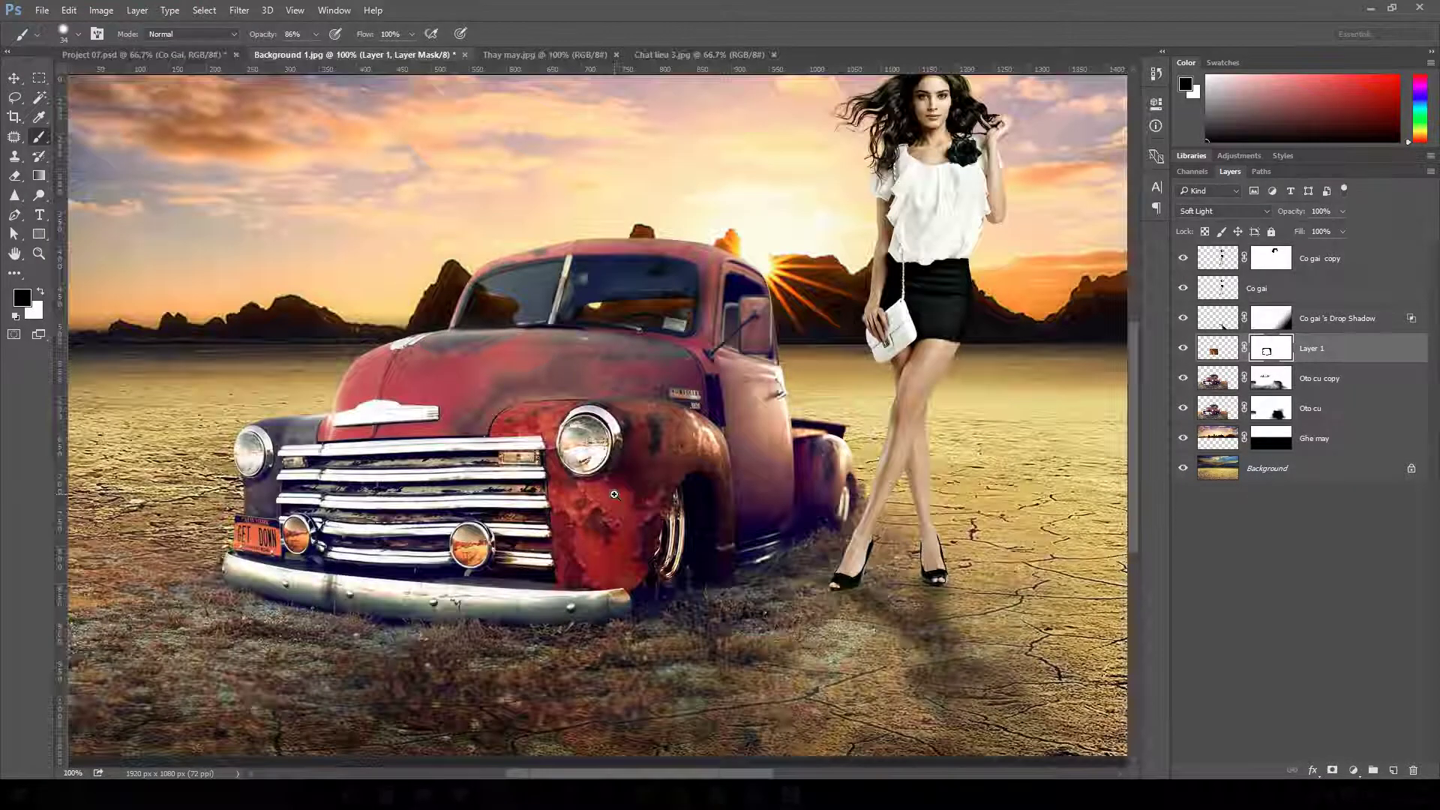
pyautogui.keyDown('ctrl'); pyautogui.click(611, 495); pyautogui.keyUp('ctrl')
pyautogui.keyDown('ctrl'); pyautogui.keyDown('alt'); pyautogui.click(669, 508); pyautogui.keyUp('alt'); pyautogui.keyUp('ctrl')
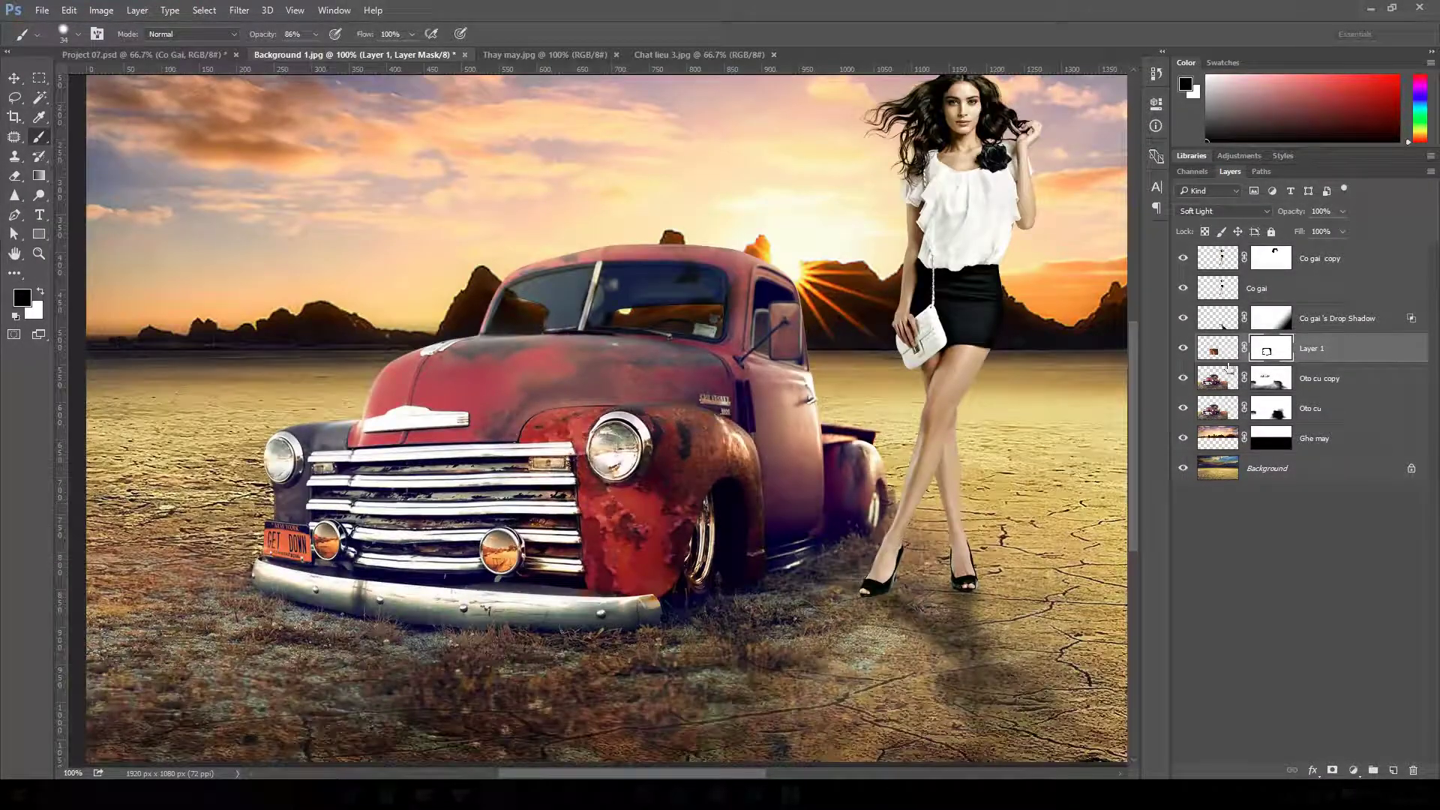
# - Apply Levels to the rust texture image, with input black at 7 and input white at 154
pyautogui.click(1225, 353)
pyautogui.click(101, 10)
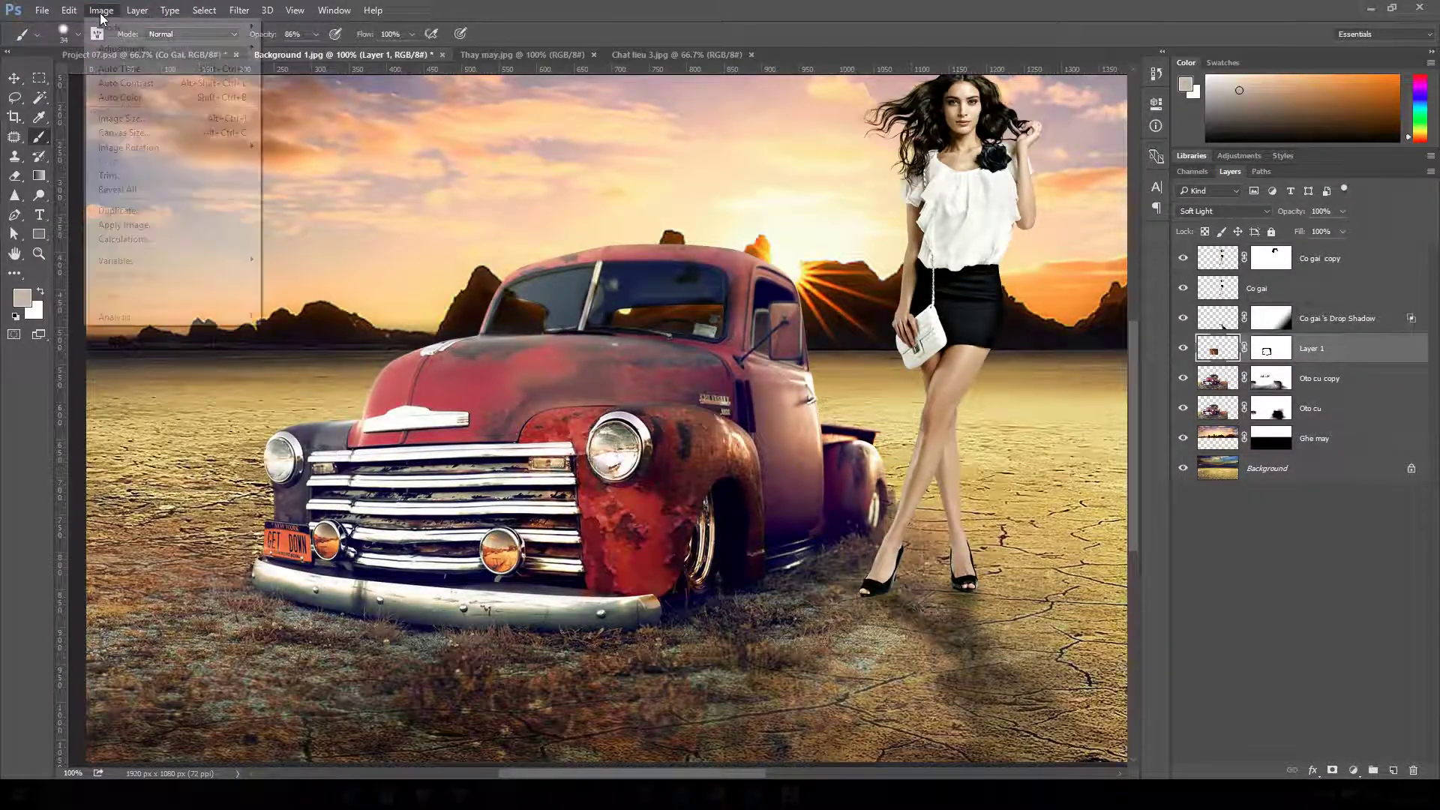
pyautogui.moveTo(150, 50)
pyautogui.click(287, 62)
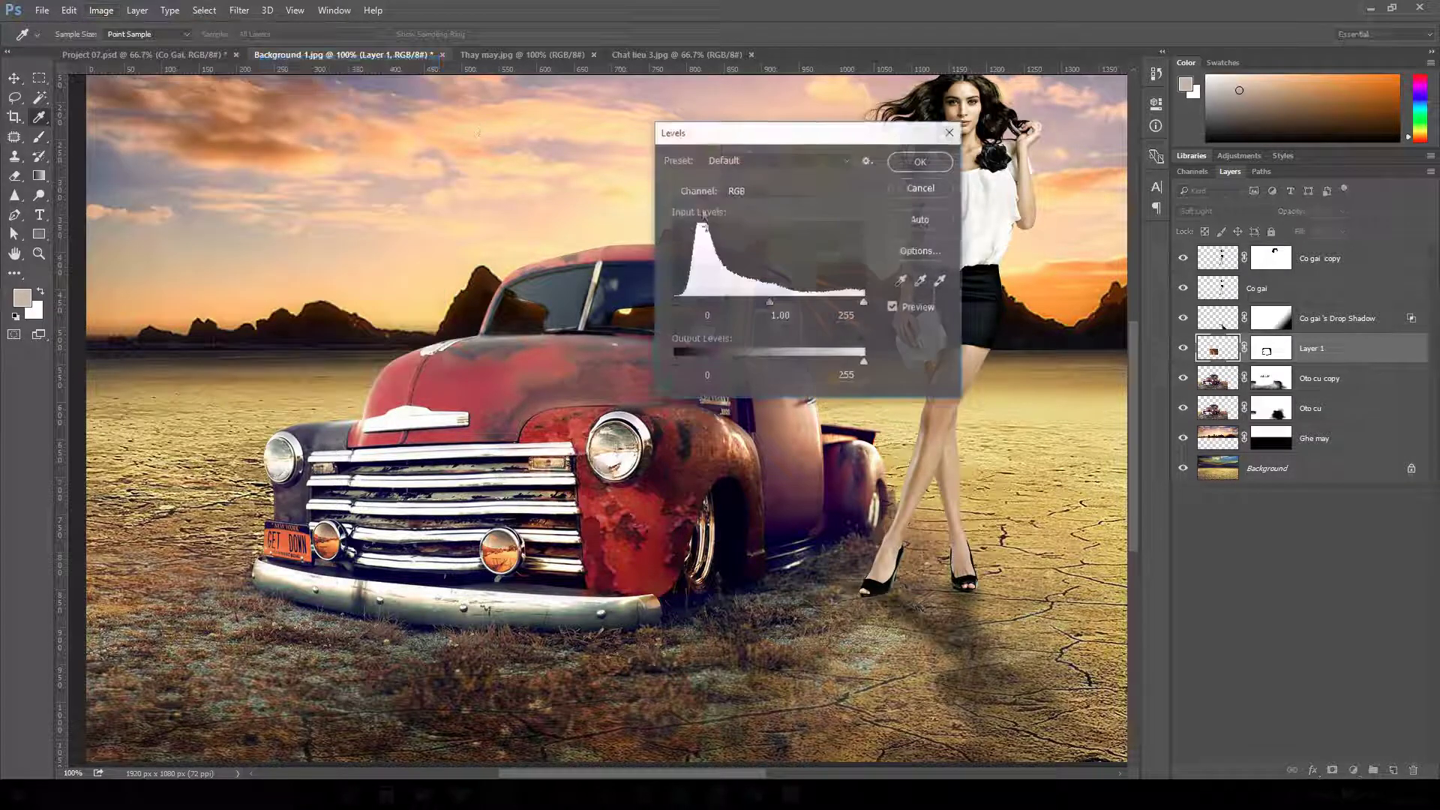
pyautogui.moveTo(866, 303); pyautogui.dragTo(790, 322)
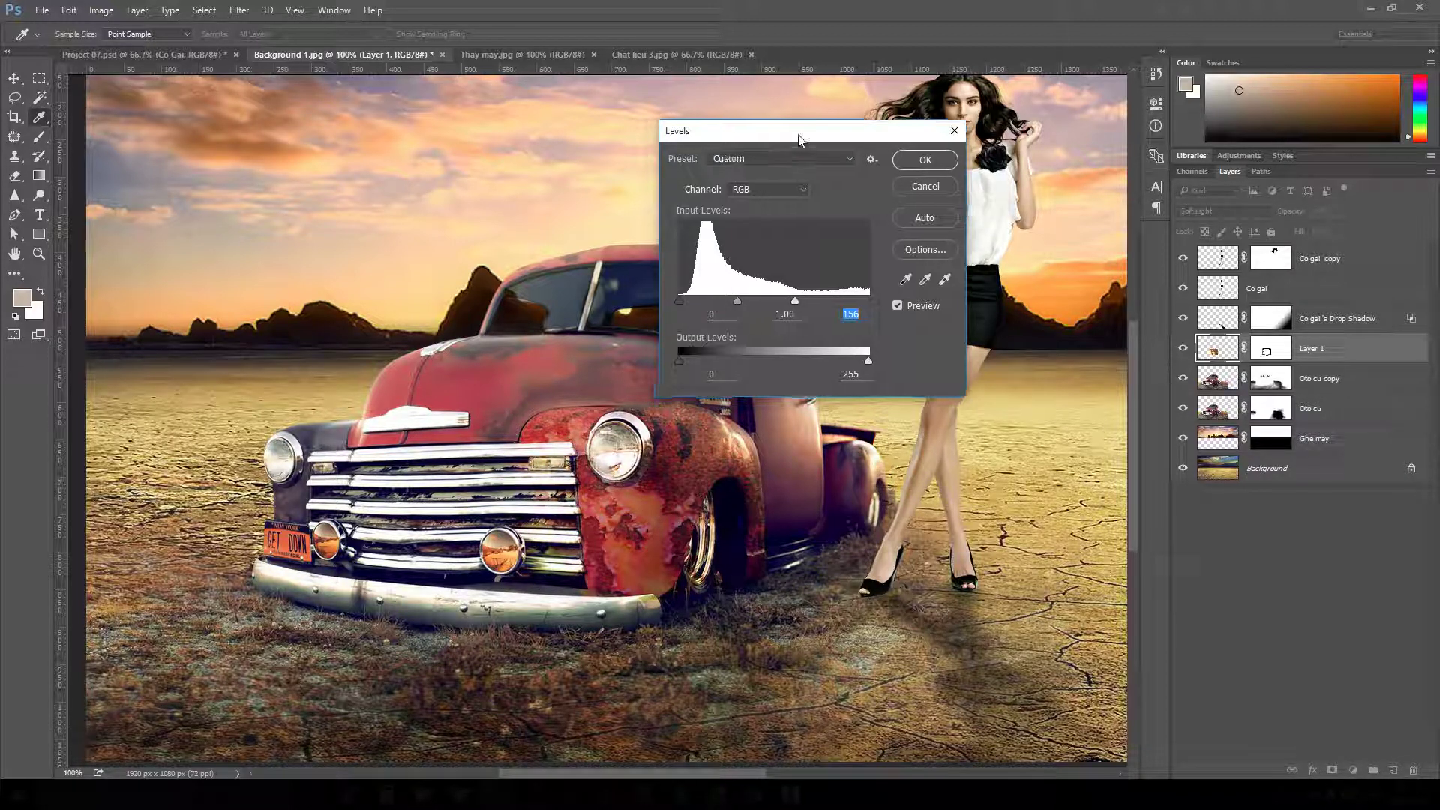
pyautogui.moveTo(803, 132); pyautogui.dragTo(968, 120)
pyautogui.moveTo(841, 291); pyautogui.dragTo(846, 292)
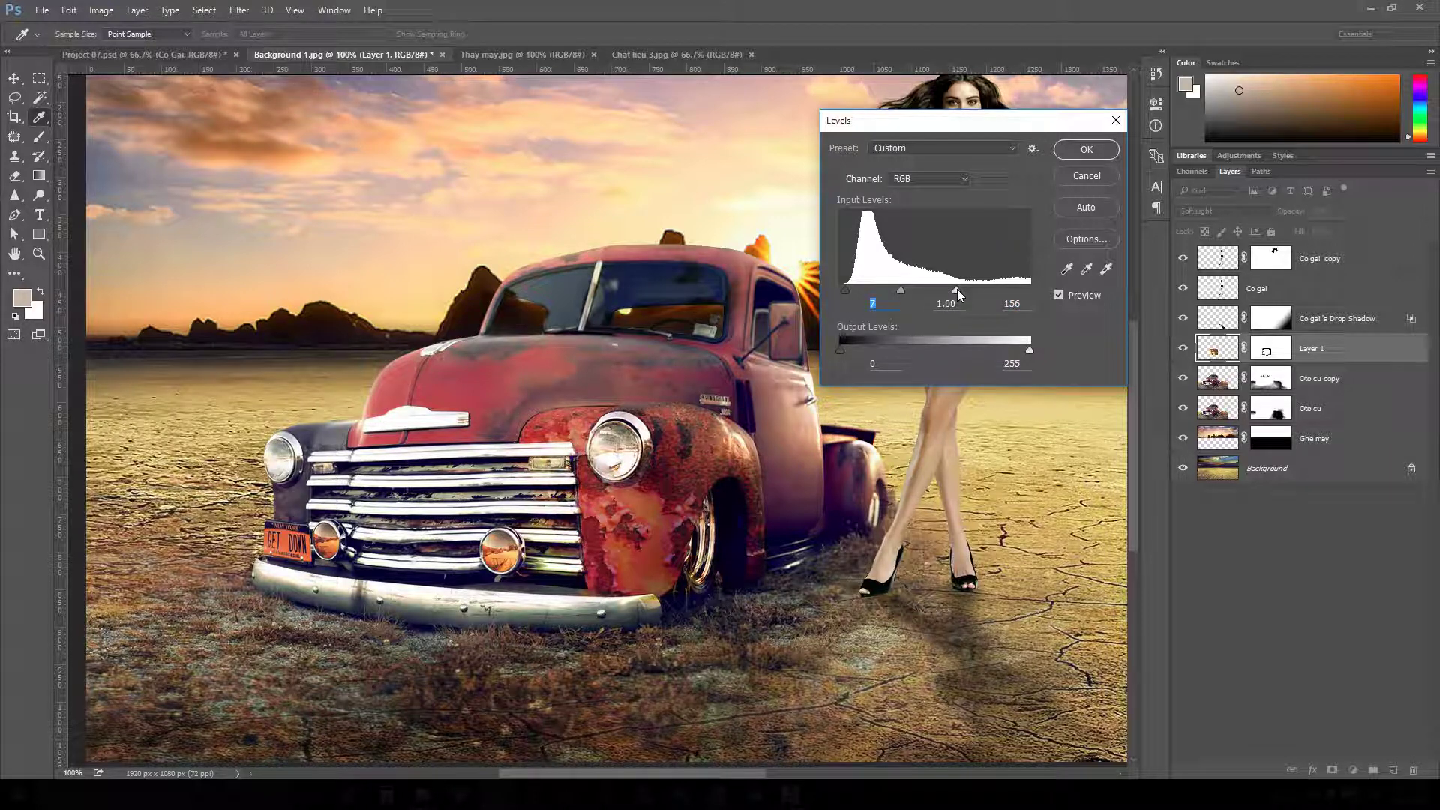
pyautogui.moveTo(956, 289); pyautogui.dragTo(931, 291)
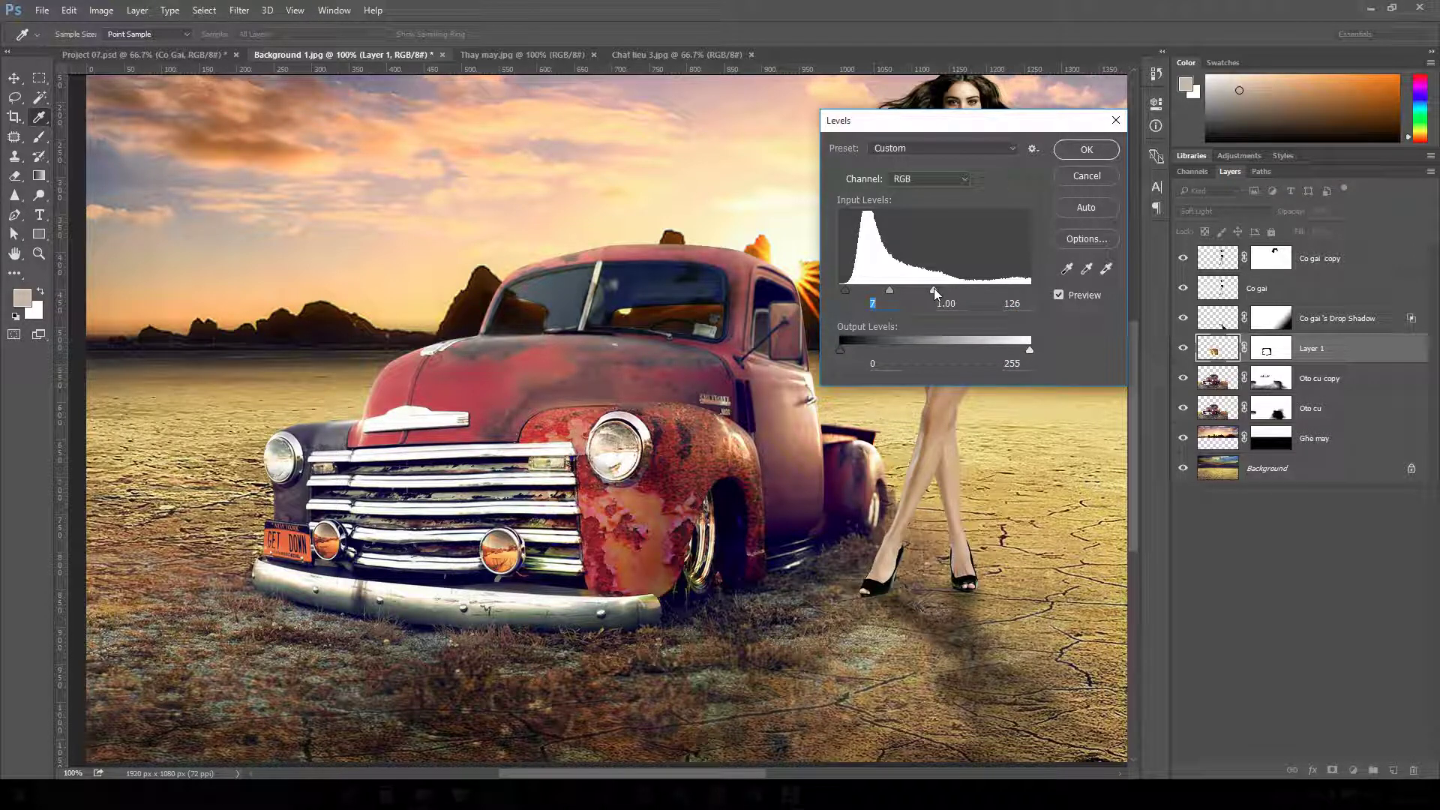
pyautogui.click(934, 289)
pyautogui.moveTo(936, 291)
pyautogui.mouseDown()
pyautogui.moveTo(978, 288)
pyautogui.moveTo(938, 292)
pyautogui.moveTo(957, 291)
pyautogui.mouseUp()
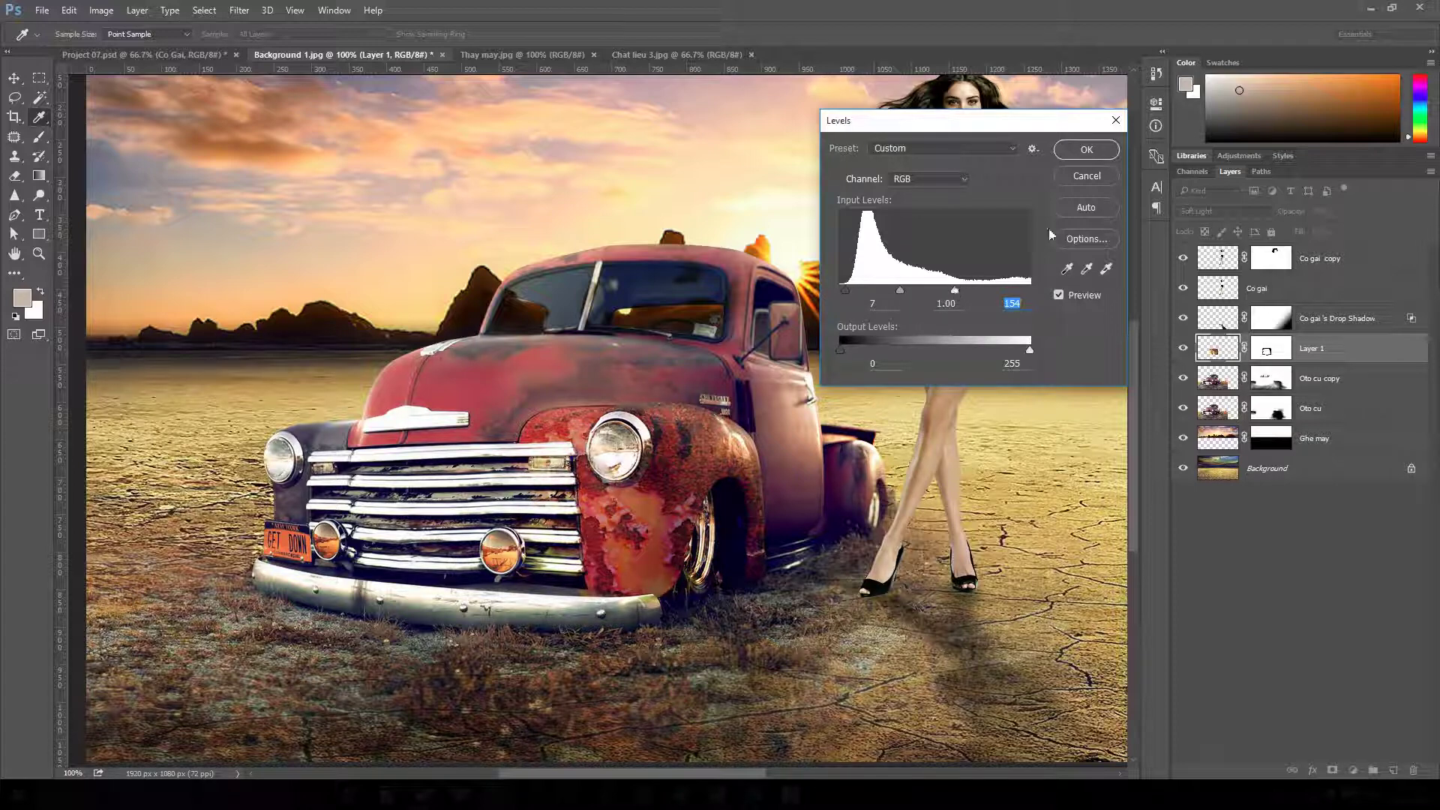
pyautogui.click(1112, 153)
# - Open the rust texture Chat lieu 2.JPG and copy the whole image
pyautogui.press('b')
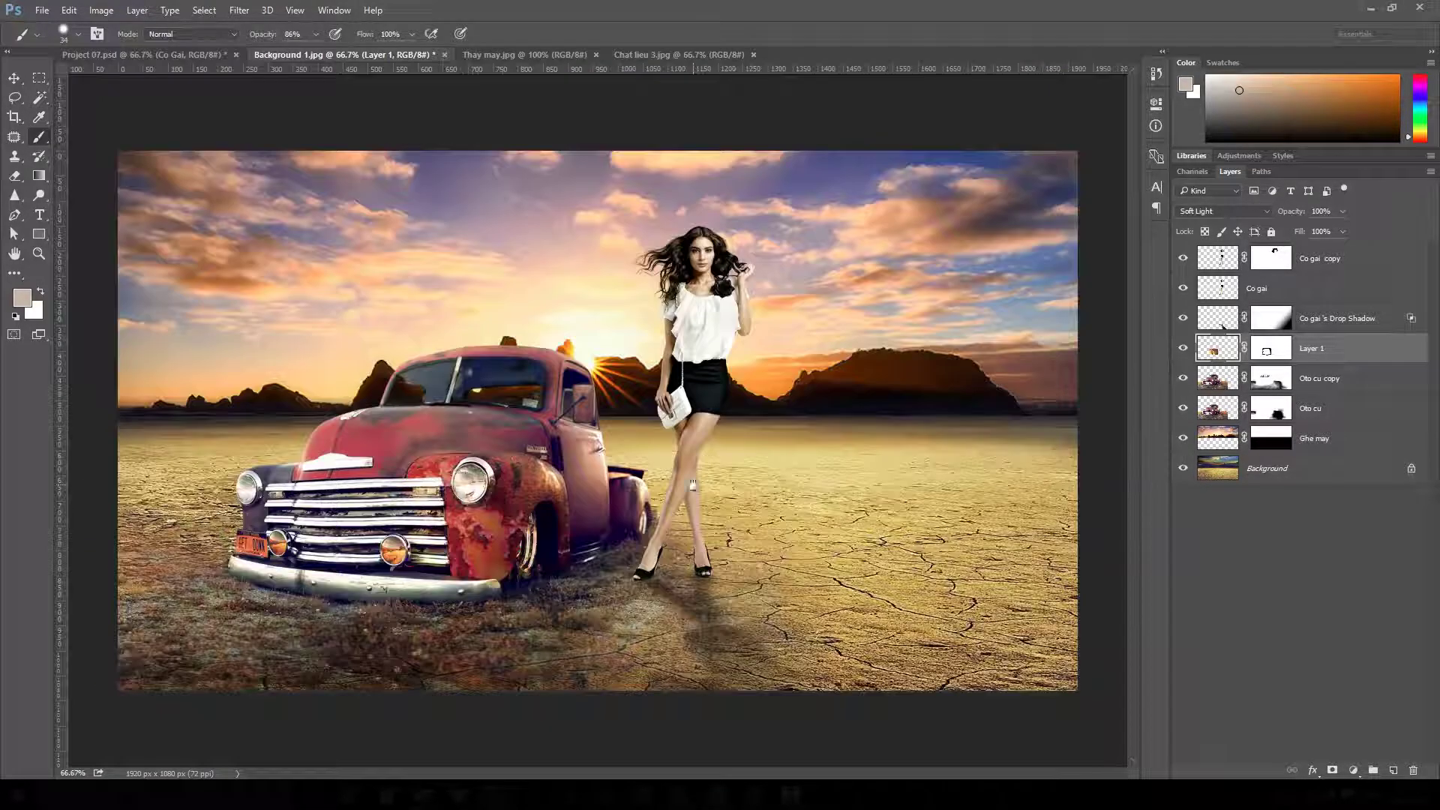
pyautogui.moveTo(696, 487)
pyautogui.mouseDown()
pyautogui.moveTo(707, 459)
pyautogui.moveTo(687, 471)
pyautogui.mouseUp()
pyautogui.moveTo(545, 461); pyautogui.dragTo(751, 450)
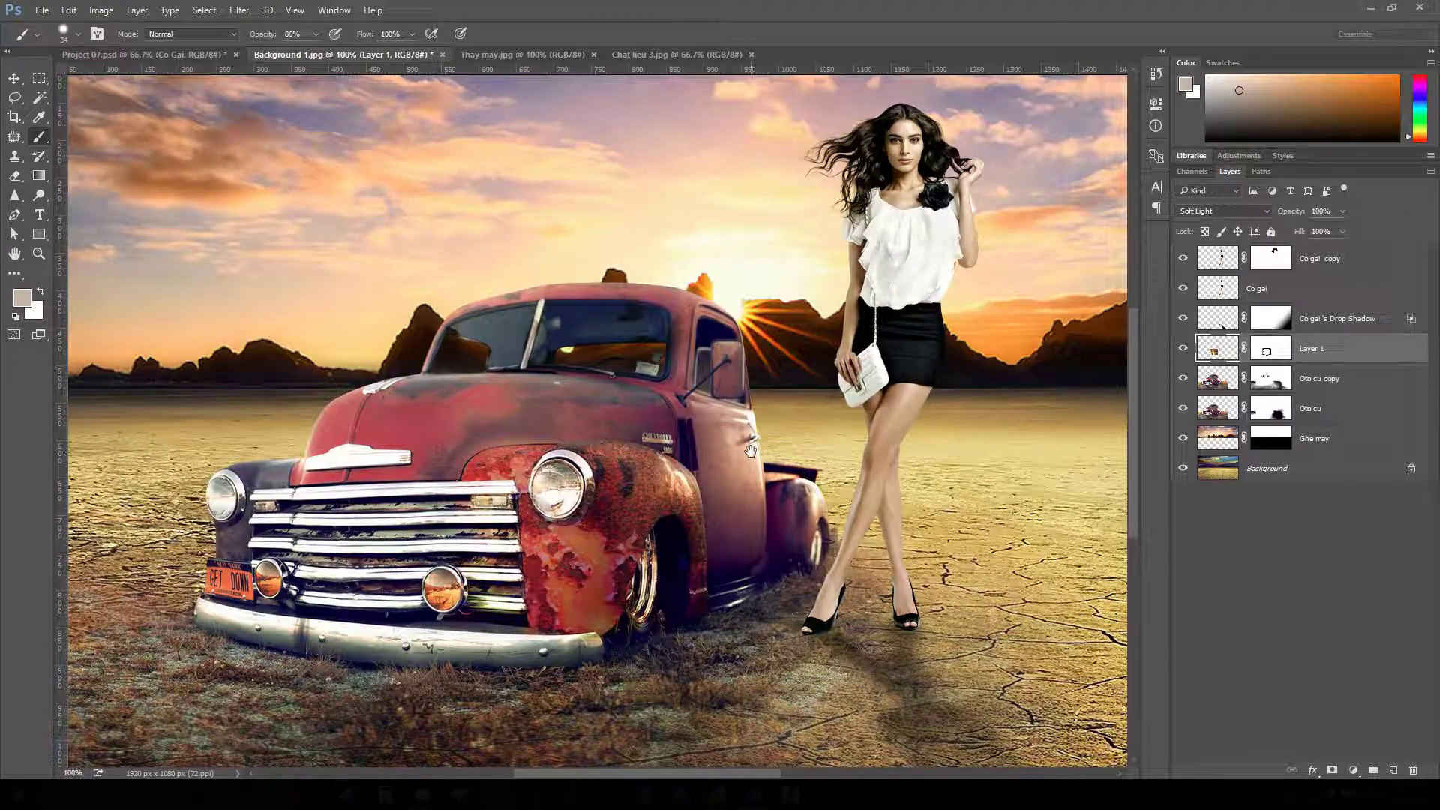
pyautogui.hotkey('ctrl', 'o')
pyautogui.doubleClick(645, 368)
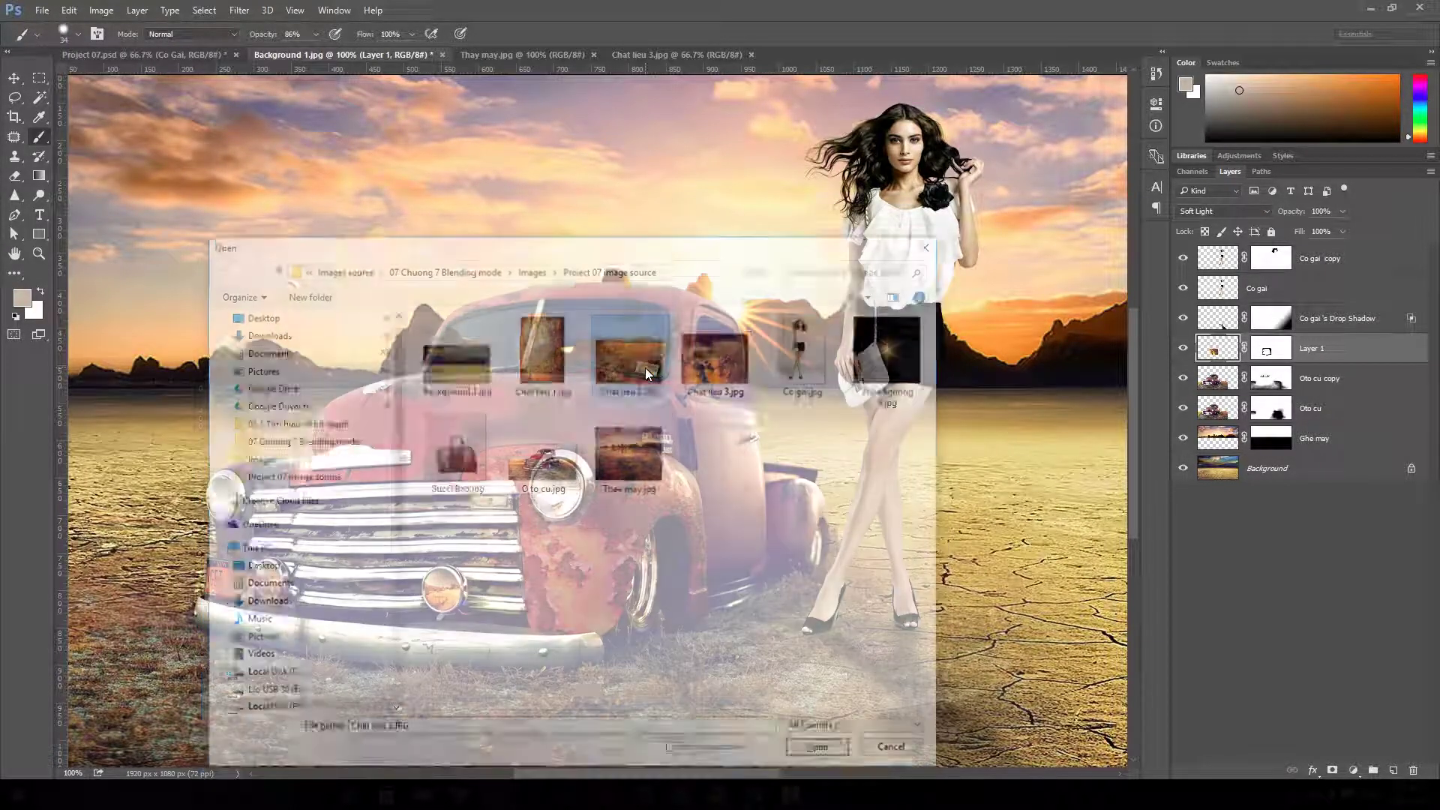
pyautogui.hotkey('ctrl', 'a')
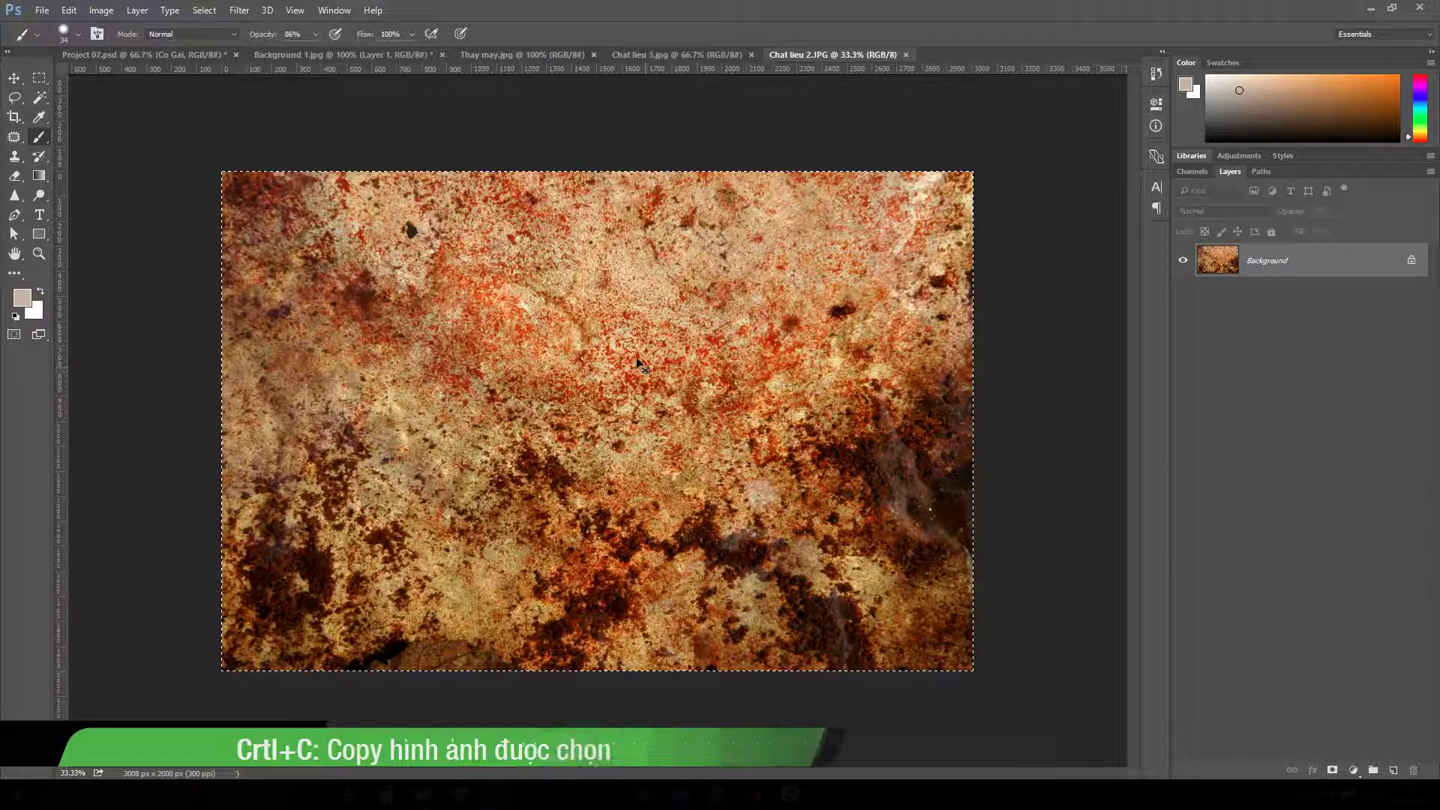
# - Paste the copied texture into Background 1.jpg directly above the Oto cu copy layer
pyautogui.click(260, 56)
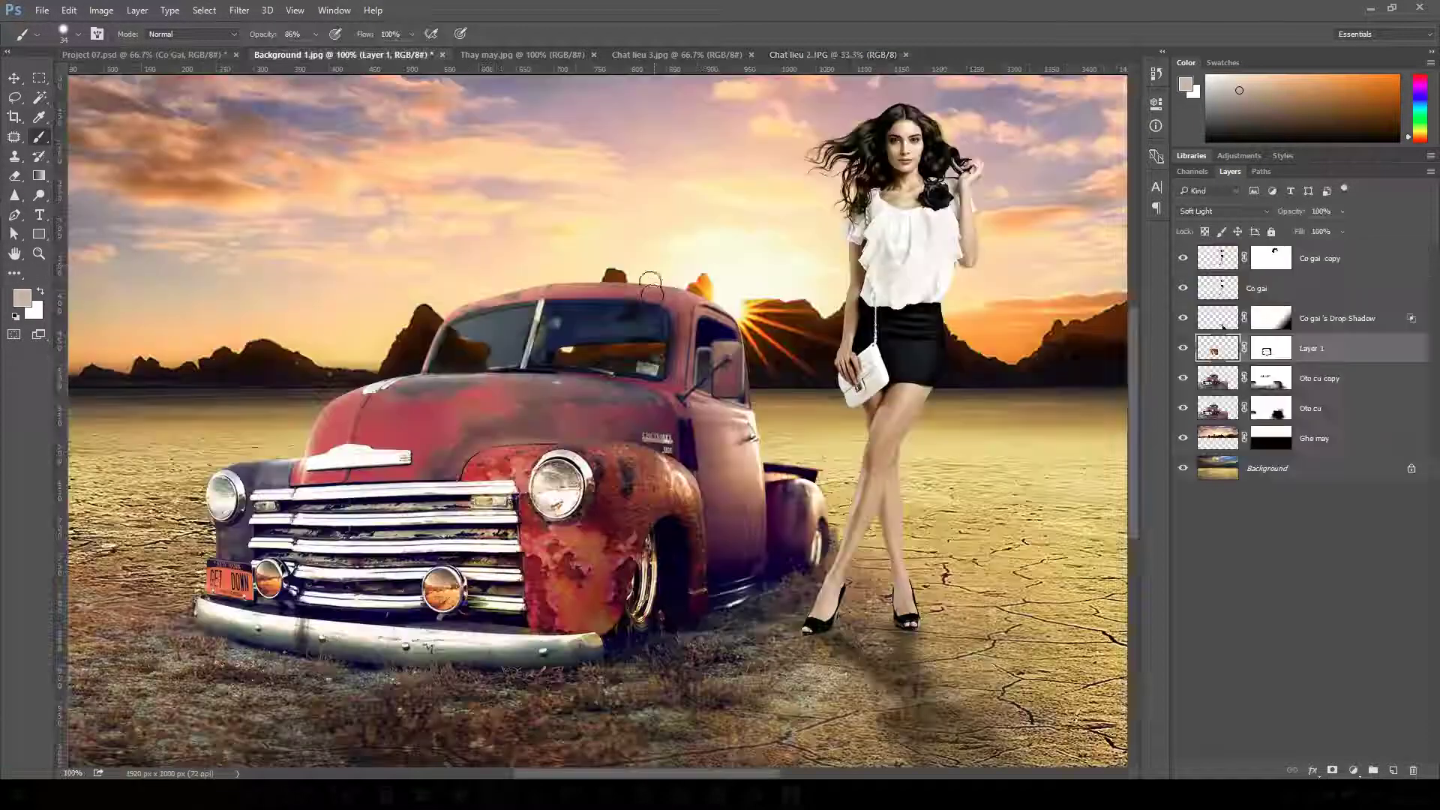
pyautogui.click(1337, 377)
pyautogui.hotkey('ctrl', 'v')
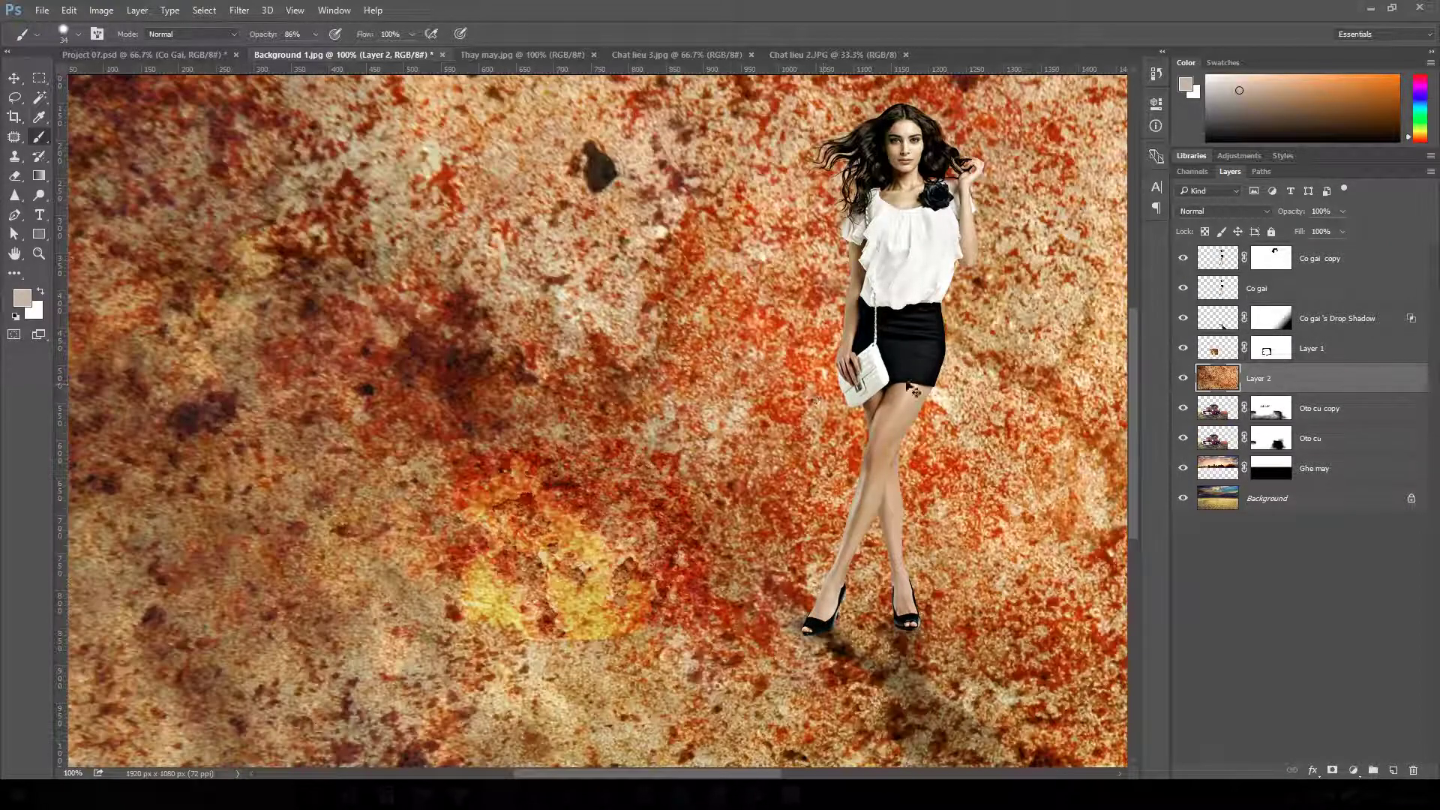
# - Scale the pasted texture down to about 35% and move it over the car
pyautogui.hotkey('ctrl', 't')
pyautogui.hotkey('ctrl', '-')
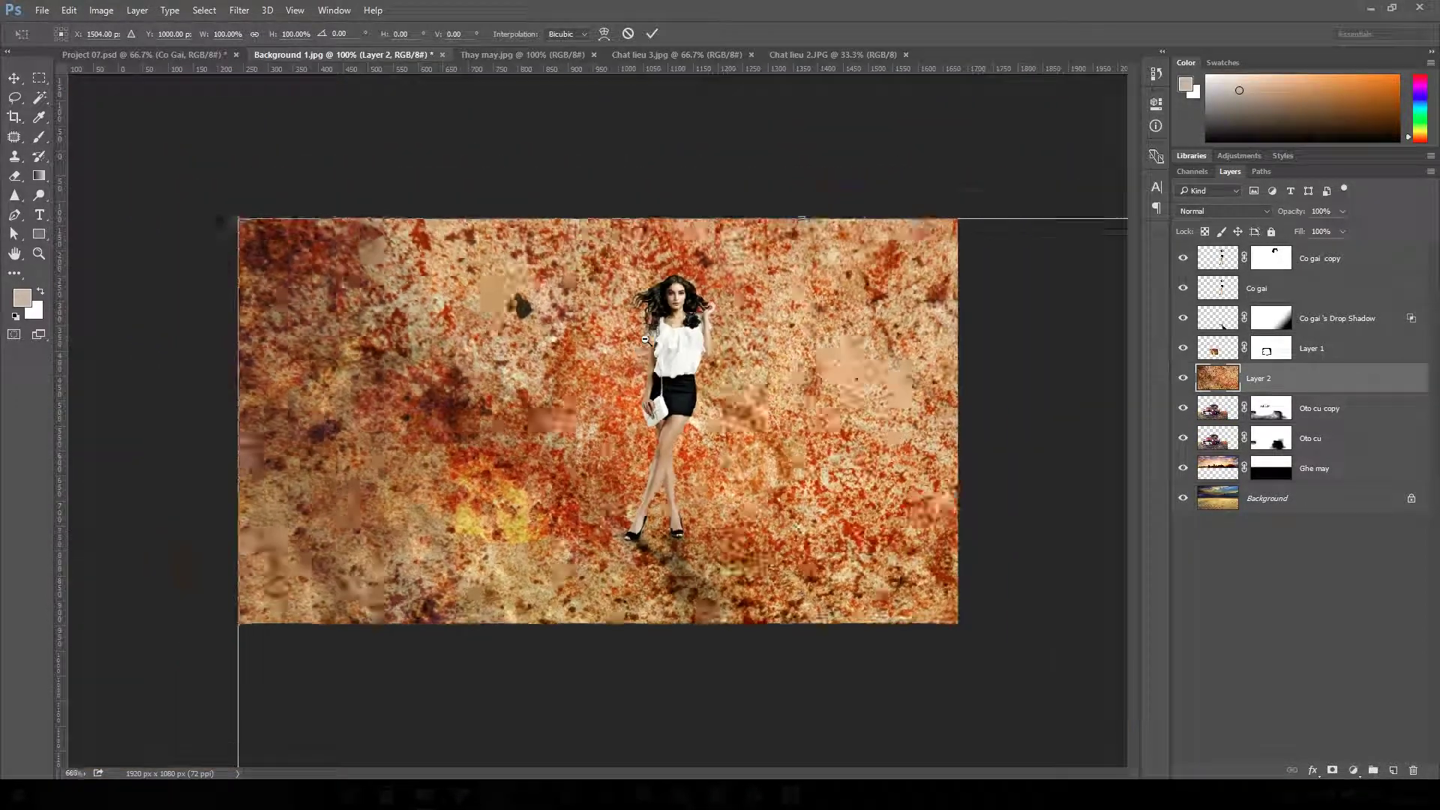
pyautogui.hotkey('ctrl', '-')
pyautogui.moveTo(359, 287); pyautogui.dragTo(601, 425)
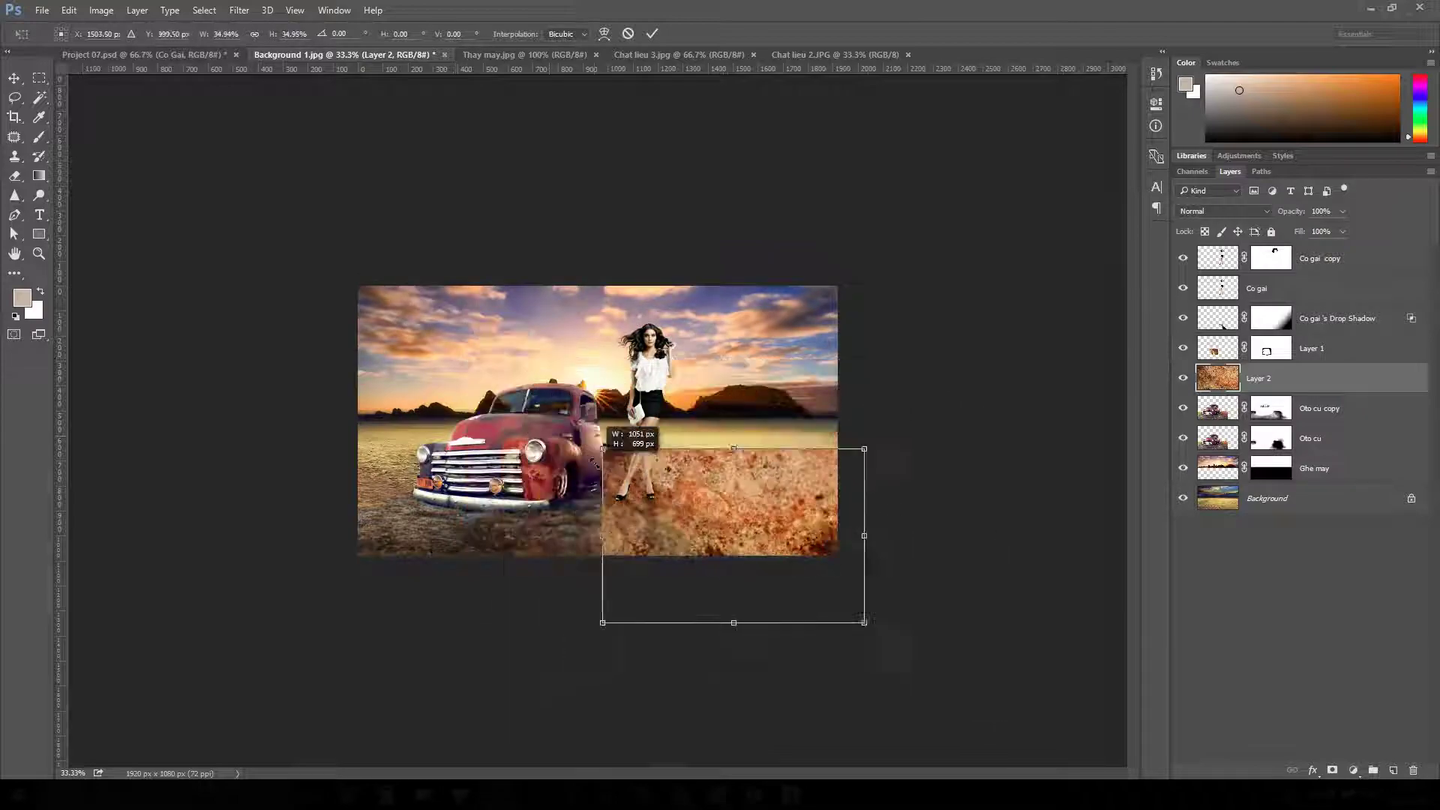
pyautogui.moveTo(759, 508); pyautogui.dragTo(570, 439)
pyautogui.hotkey('ctrl', '+')
pyautogui.hotkey('ctrl', '+')
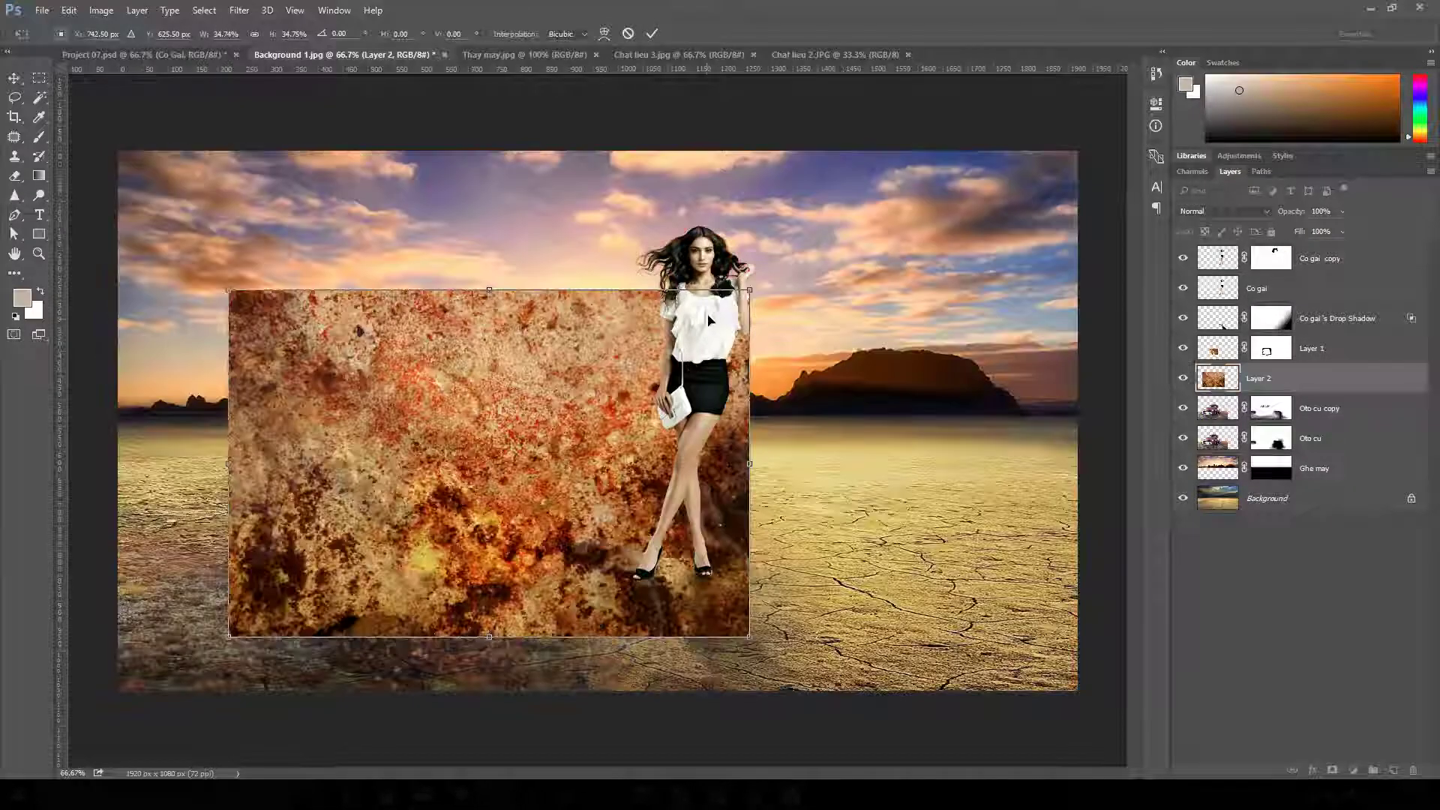
# - Reduce the texture further to about 23.6% and fit it over the car's hood, cab and fender
pyautogui.moveTo(748, 294); pyautogui.dragTo(643, 363)
pyautogui.moveTo(525, 390)
pyautogui.mouseDown()
pyautogui.moveTo(540, 391)
pyautogui.moveTo(498, 365)
pyautogui.moveTo(521, 384)
pyautogui.mouseUp()
pyautogui.moveTo(615, 542); pyautogui.dragTo(649, 565)
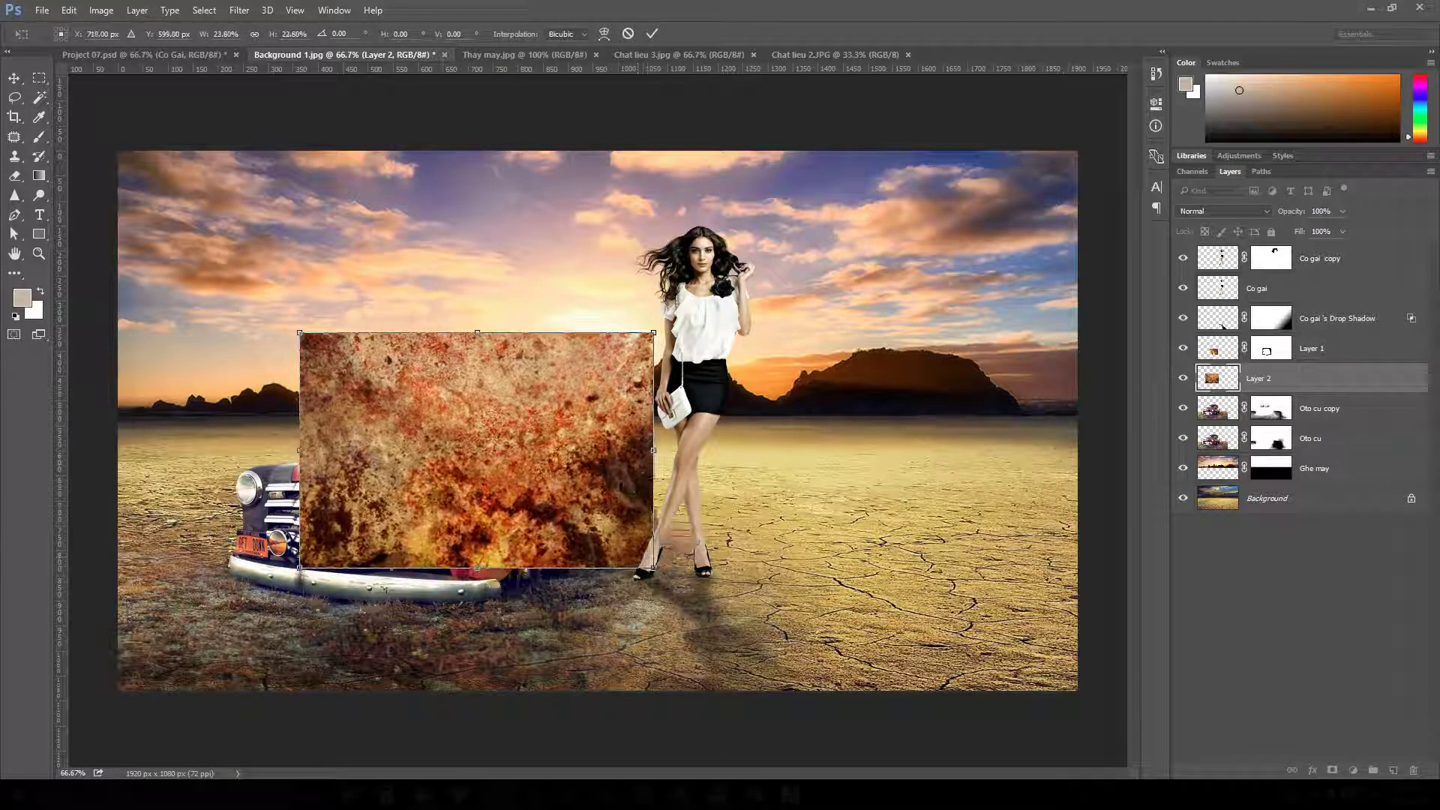
pyautogui.press('Return')
pyautogui.press('b')
pyautogui.hotkey('ctrl', '+')
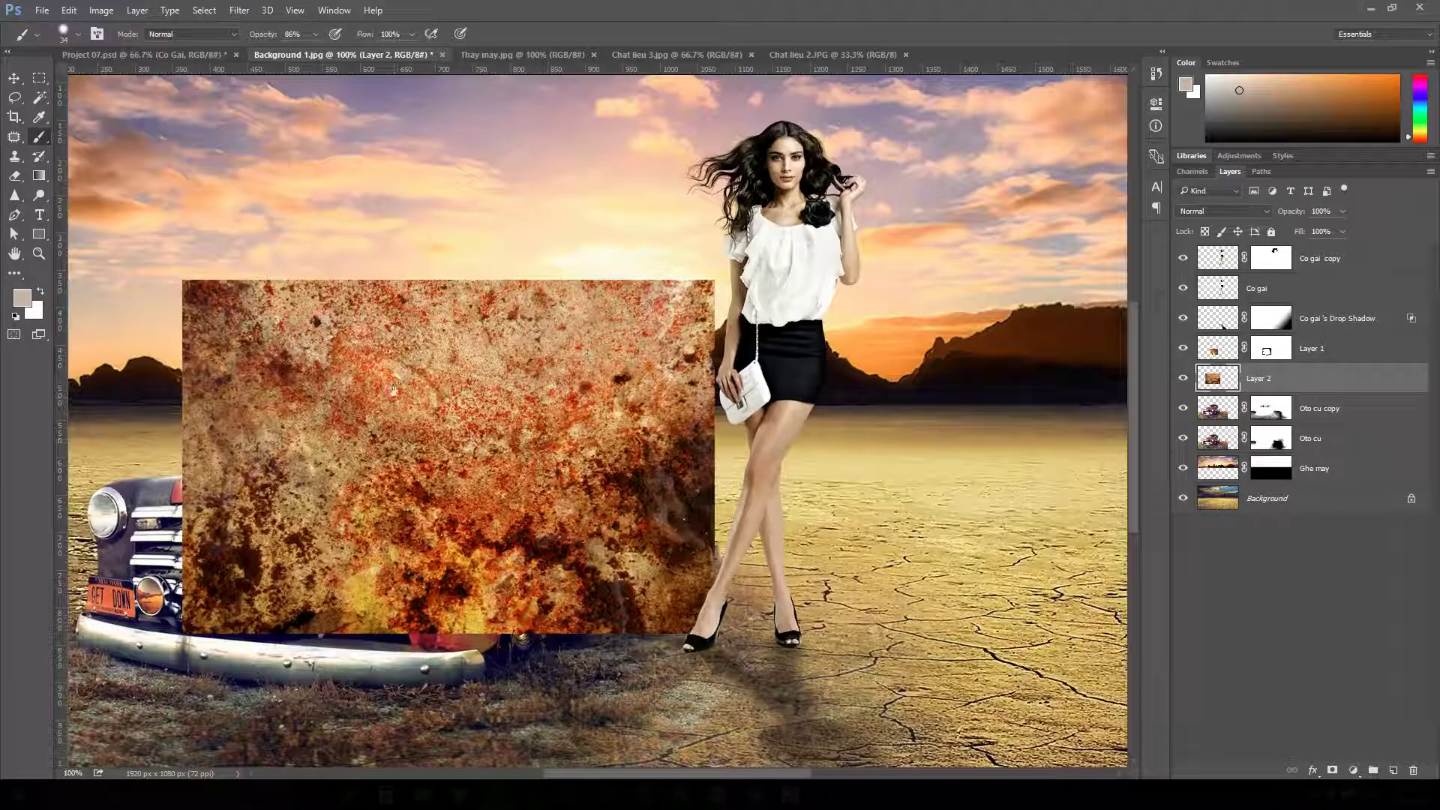
pyautogui.press('v')
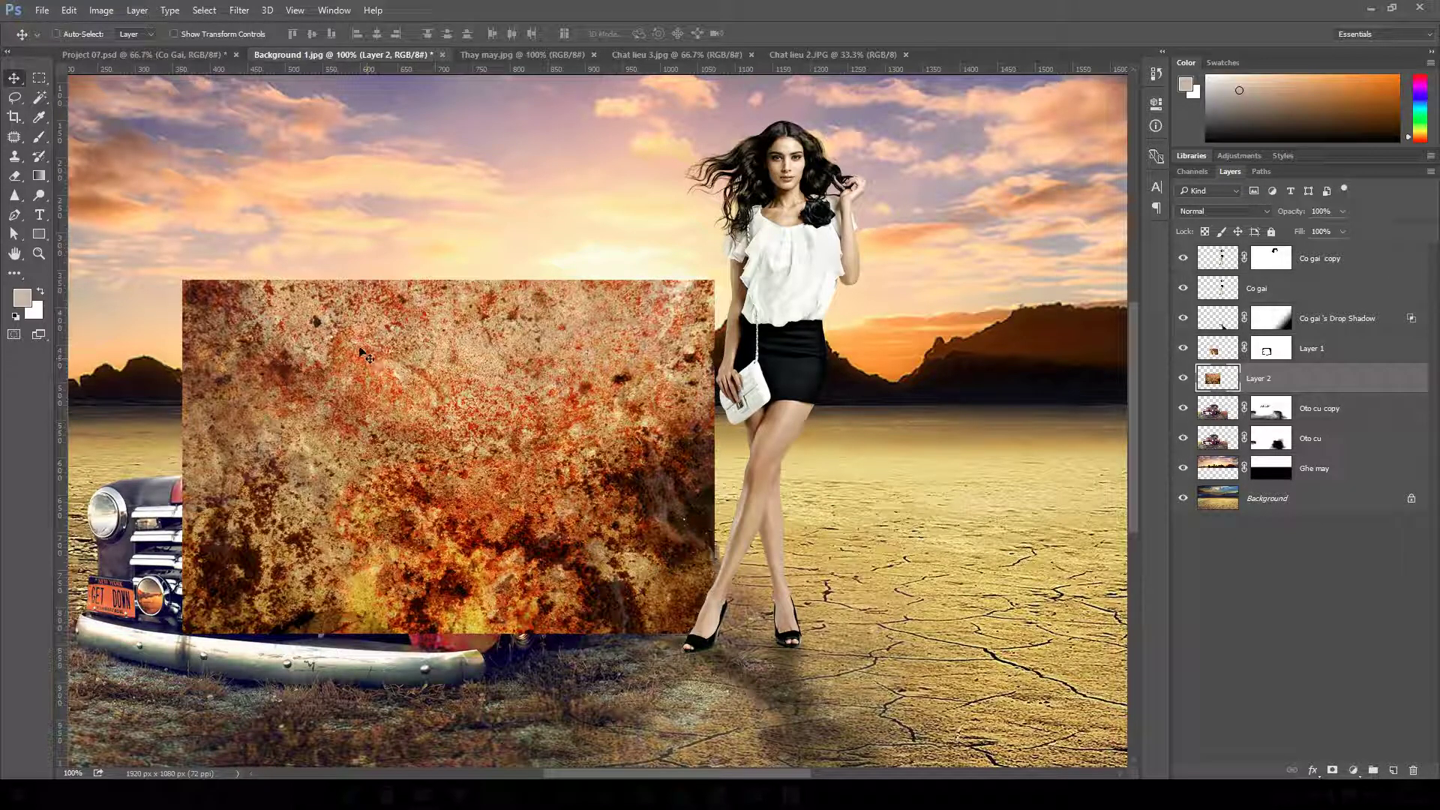
# - Set the rust texture layer's blend mode to Soft Light and nudge the texture into place over the car
pyautogui.moveTo(379, 344); pyautogui.dragTo(396, 456)
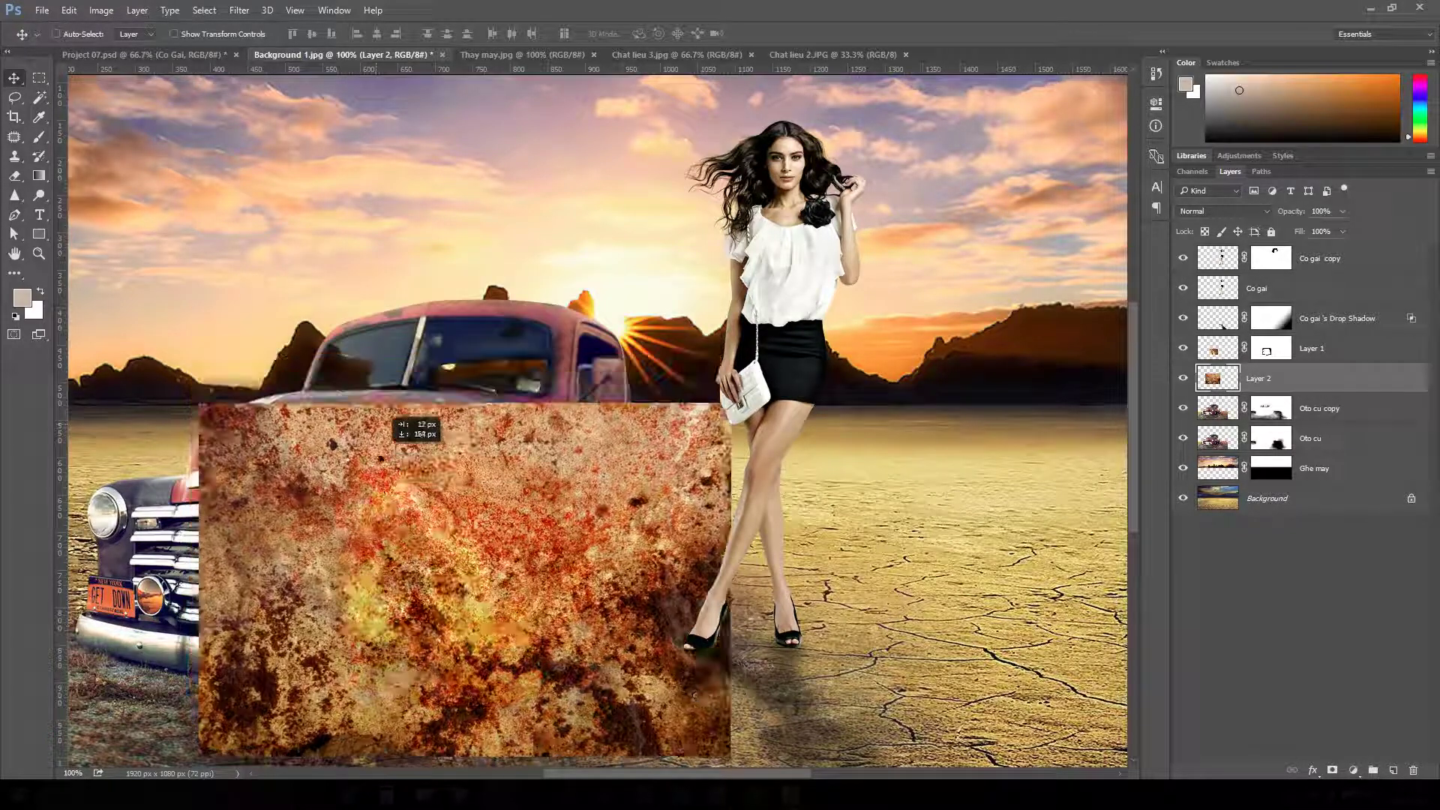
pyautogui.hotkey('ctrl', 'z')
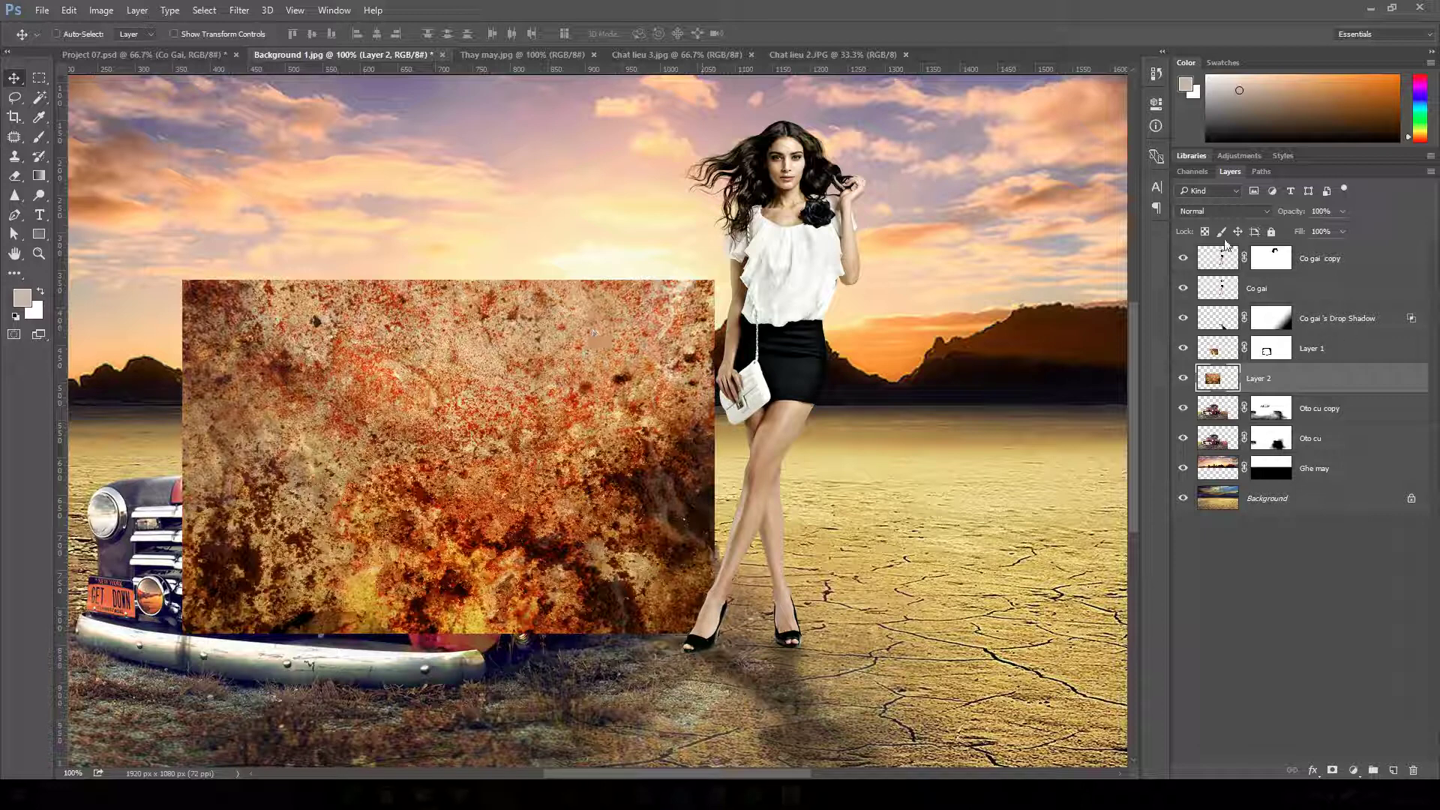
pyautogui.click(1226, 210)
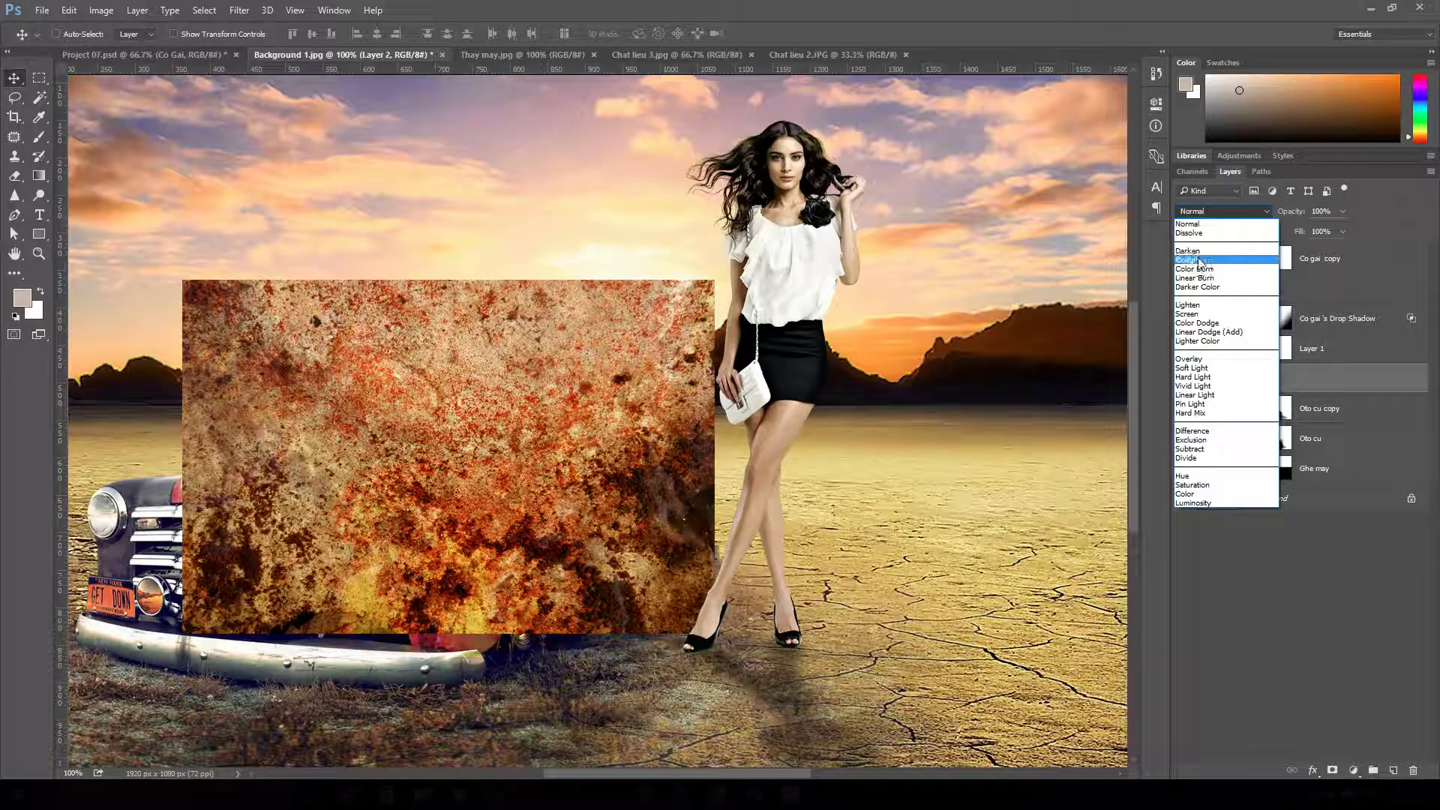
pyautogui.click(1210, 375)
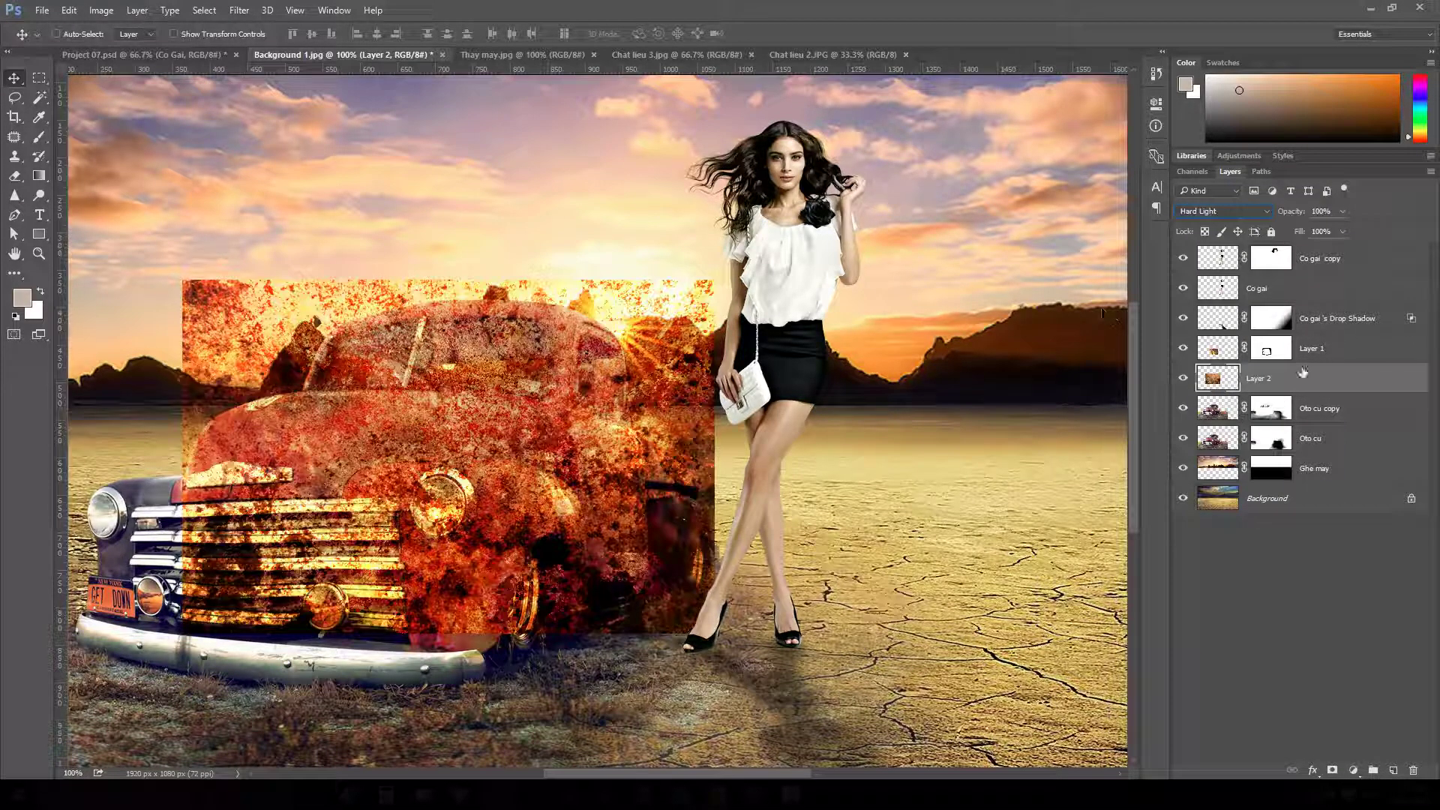
pyautogui.click(1223, 210)
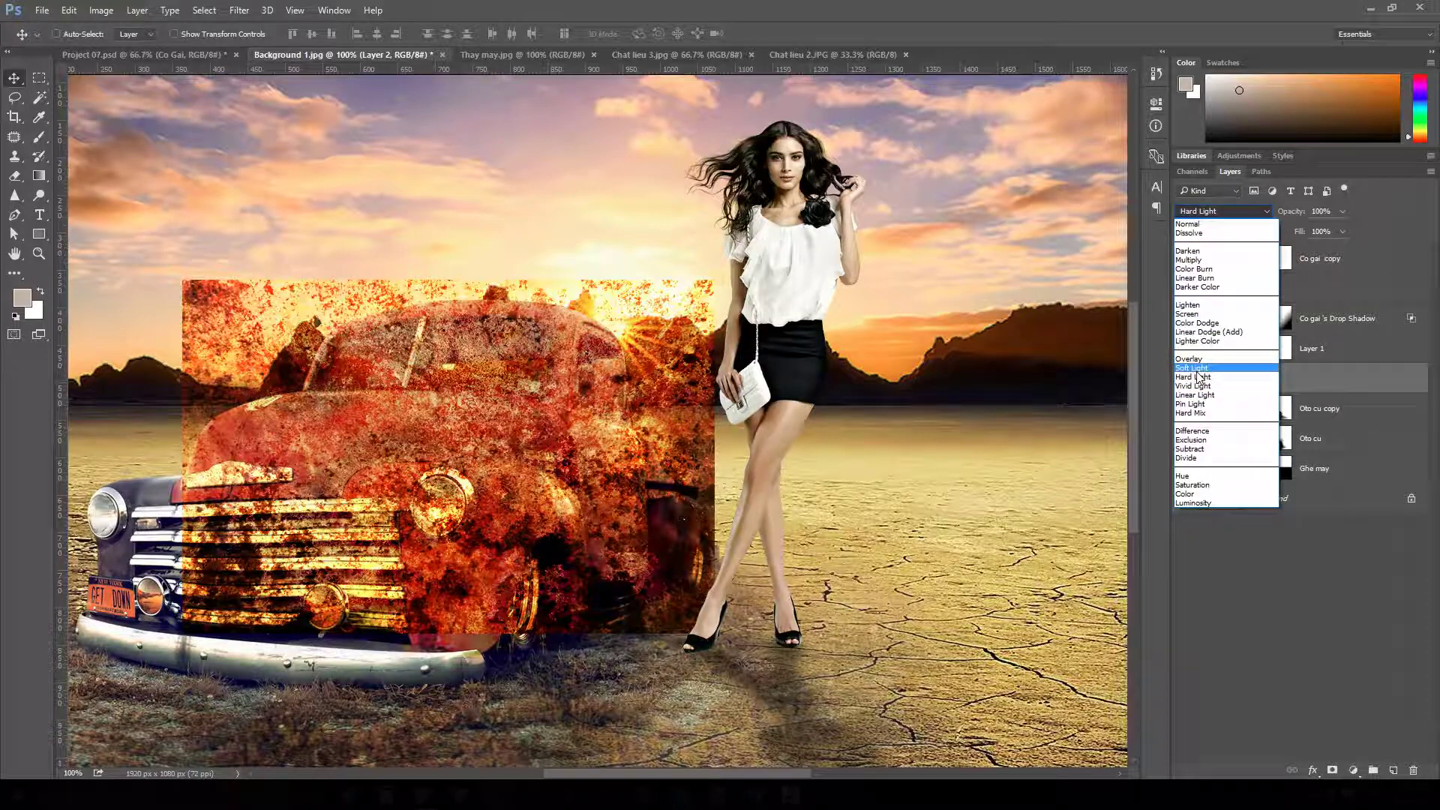
pyautogui.click(1208, 365)
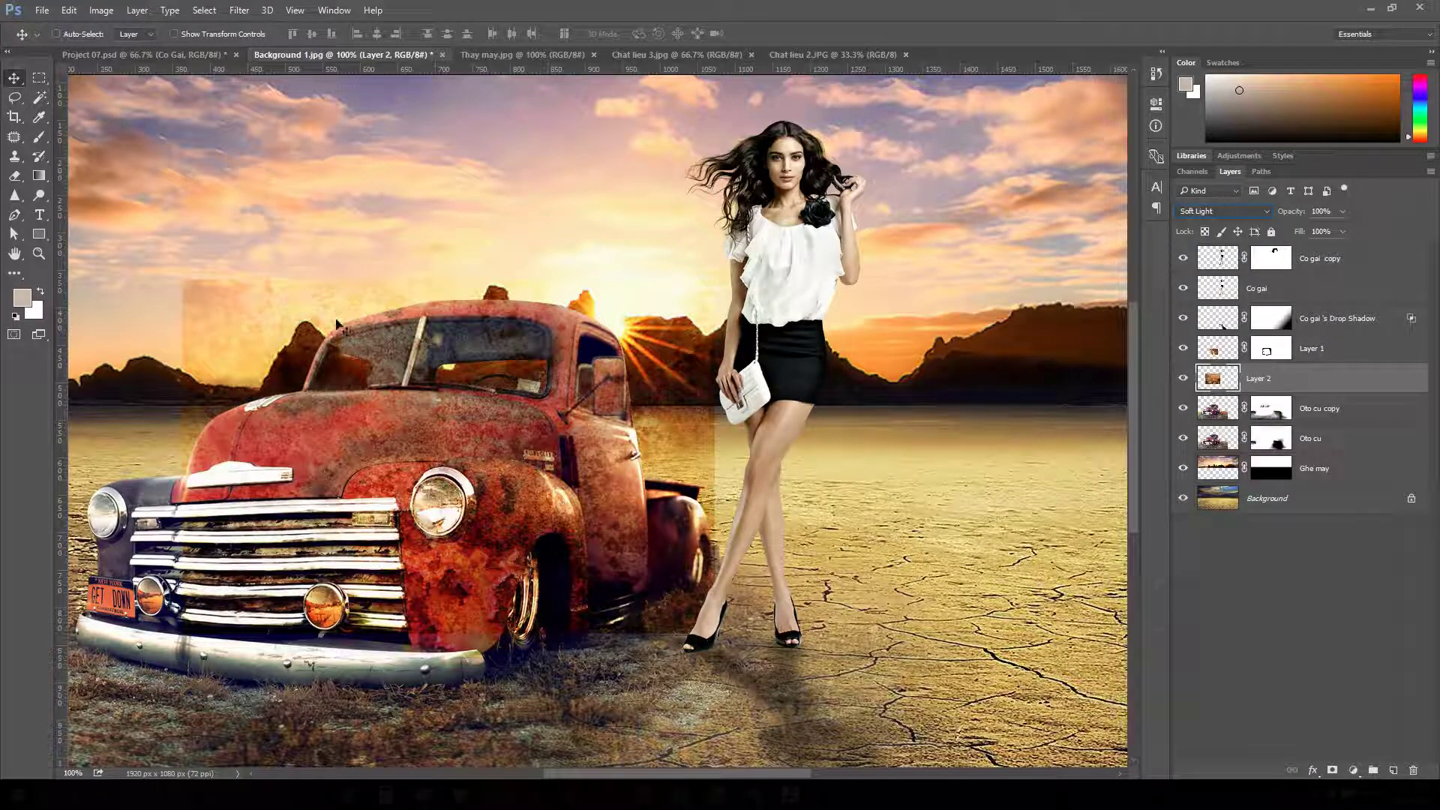
pyautogui.moveTo(341, 328)
pyautogui.mouseDown()
pyautogui.moveTo(312, 276)
pyautogui.moveTo(331, 322)
pyautogui.mouseUp()
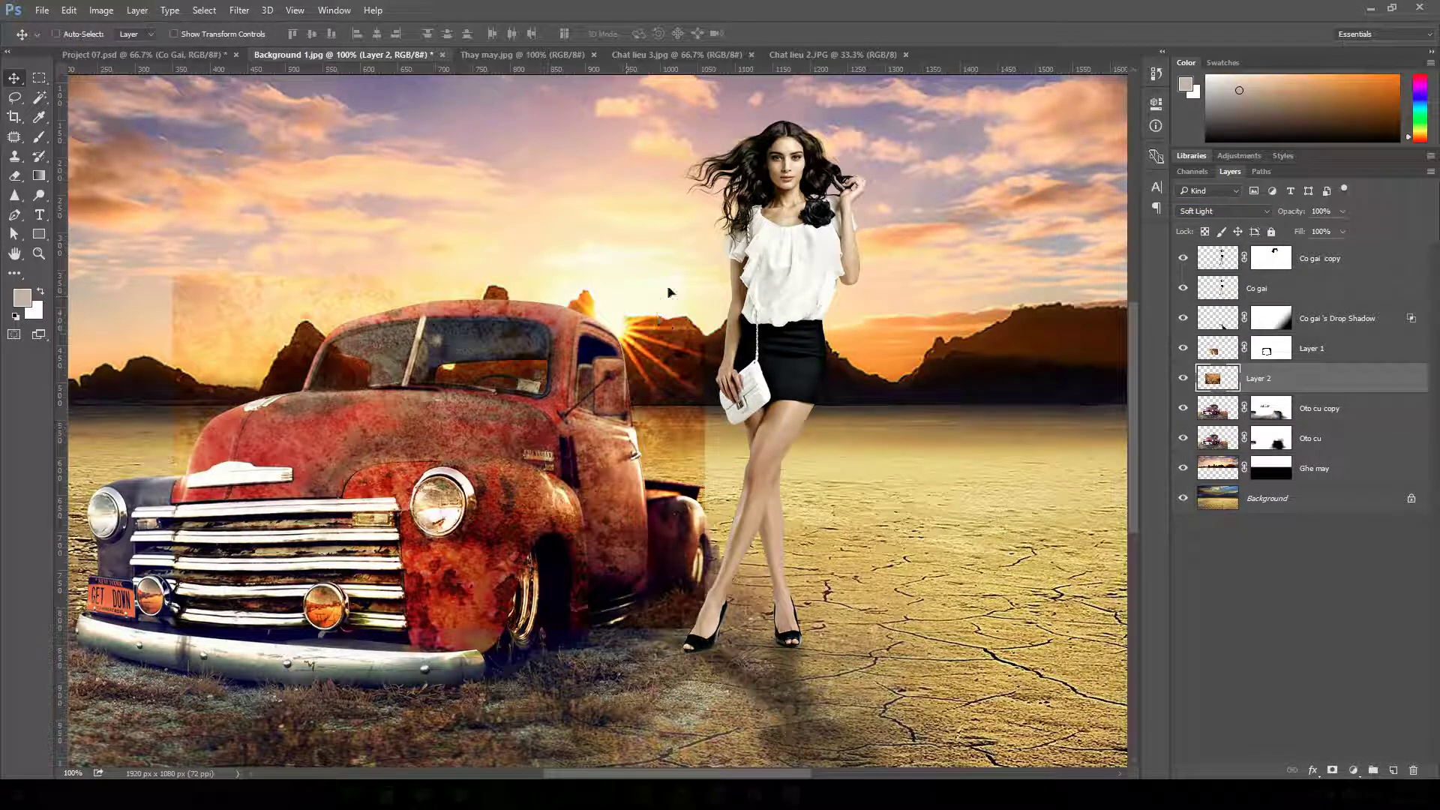
pyautogui.moveTo(670, 294)
pyautogui.mouseDown()
pyautogui.moveTo(654, 305)
pyautogui.moveTo(669, 321)
pyautogui.moveTo(678, 289)
pyautogui.mouseUp()
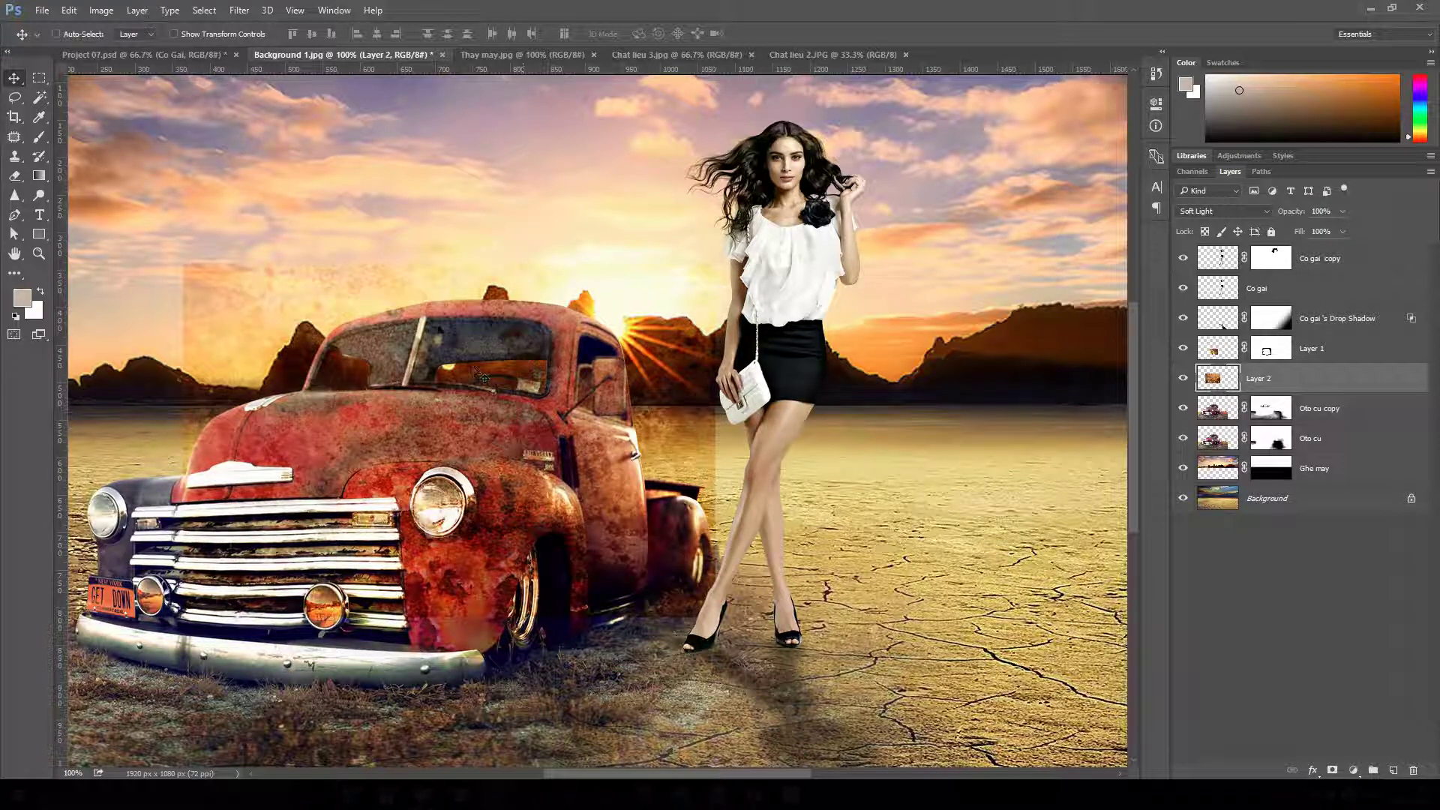
# - Isolate the Oto cu copy and Oto cu layers to examine the car cutout, and restore visibility of all layers
pyautogui.keyDown('alt'); pyautogui.click(1184, 408); pyautogui.keyUp('alt')
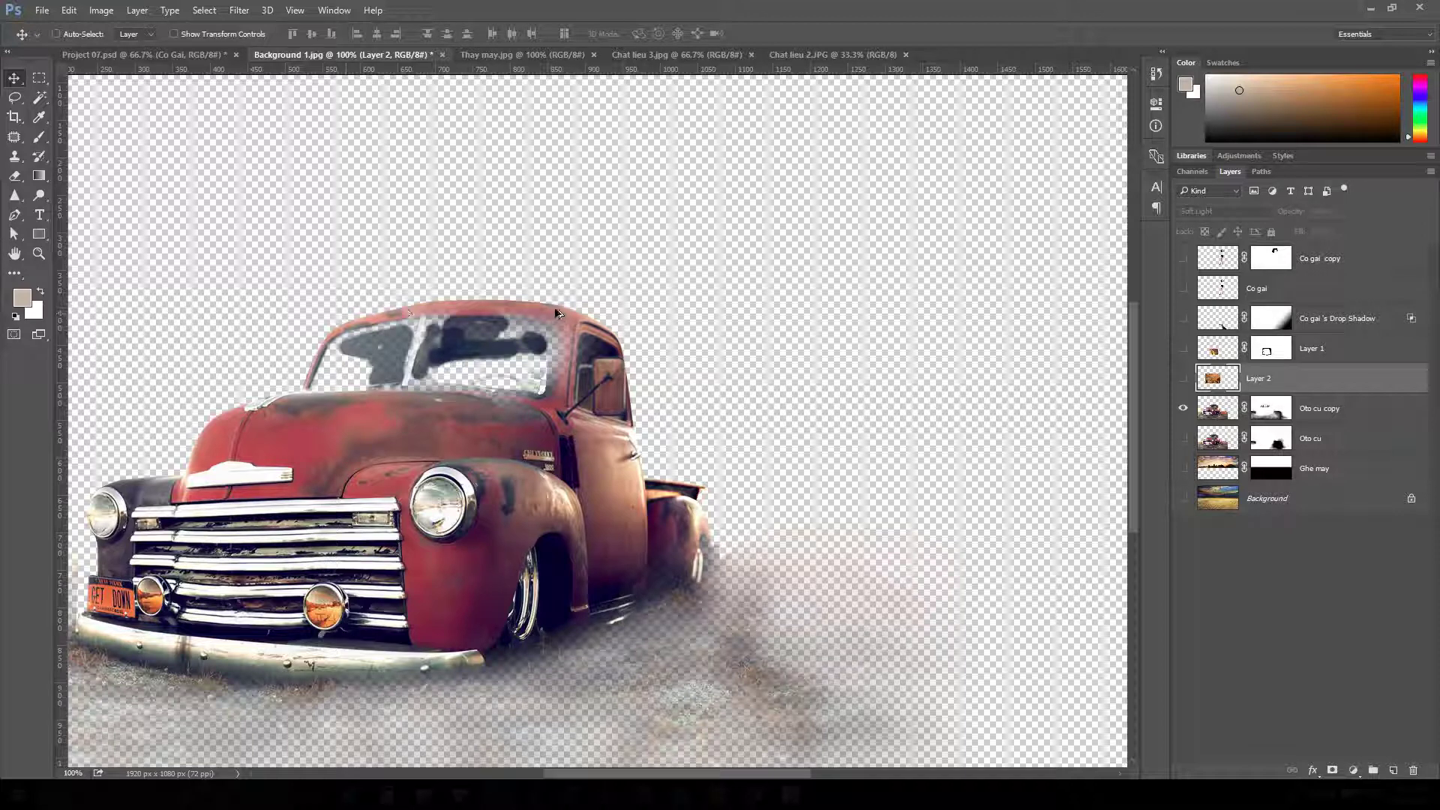
pyautogui.click(1183, 439)
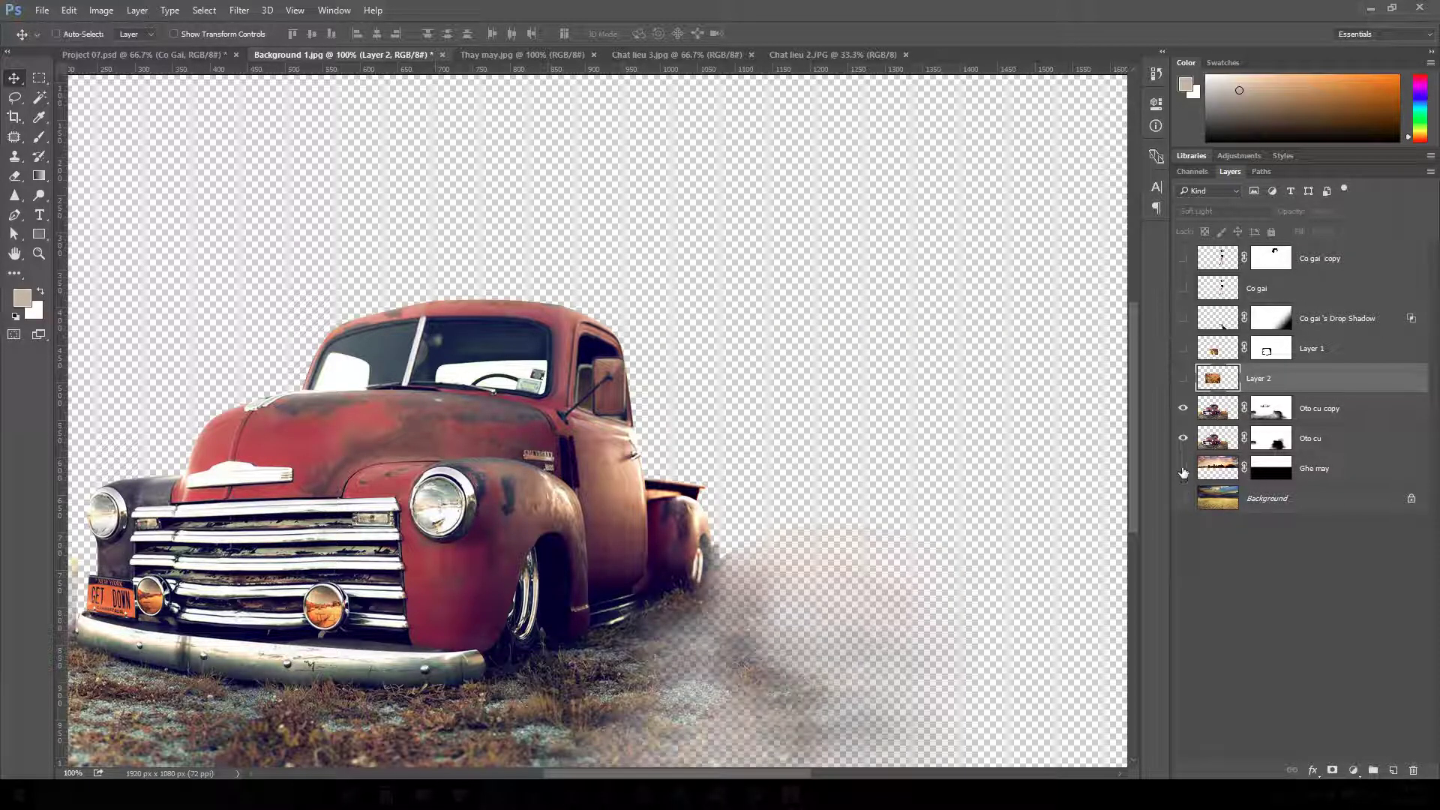
pyautogui.moveTo(1184, 473); pyautogui.dragTo(1184, 258)
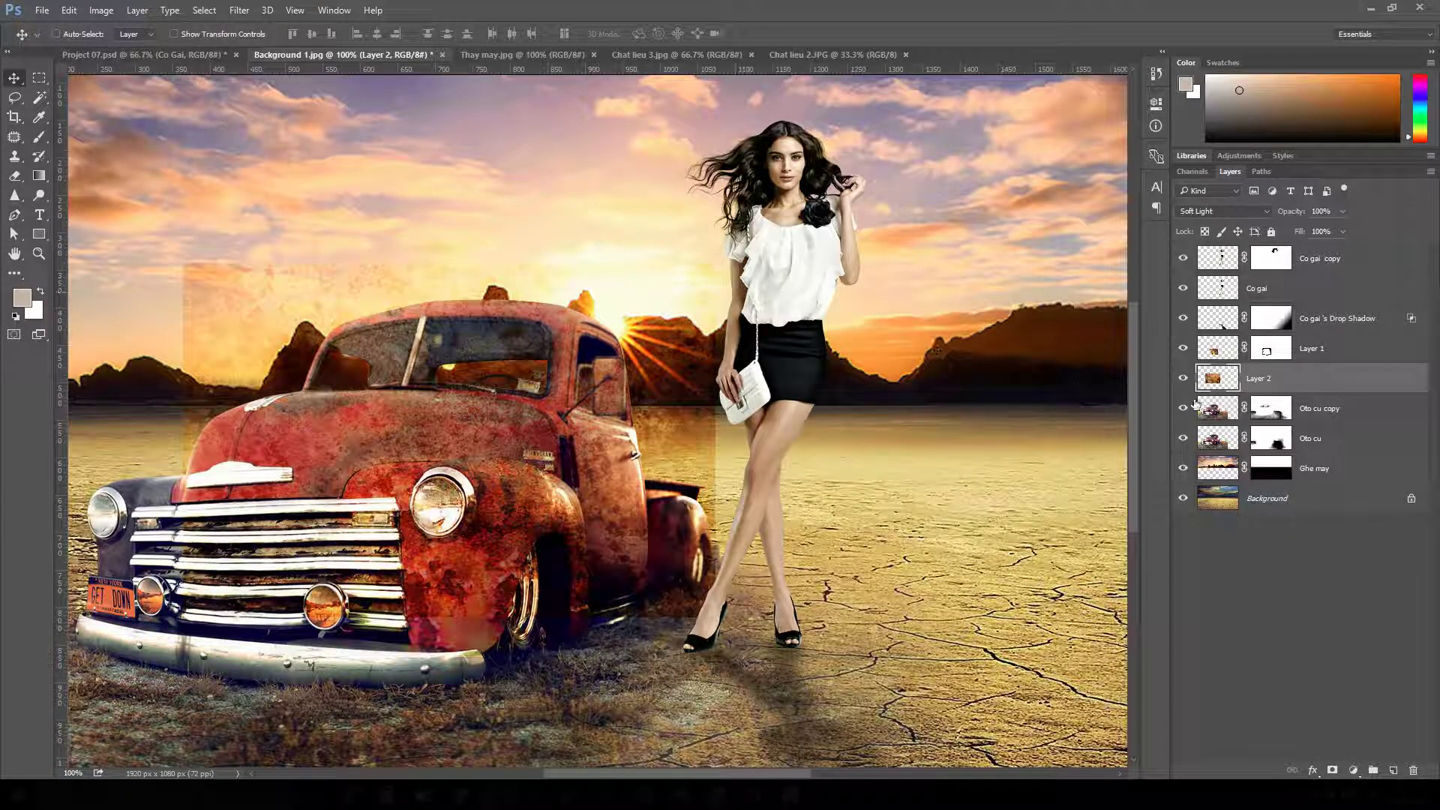
# - Rename the rust texture layer as Chat lieu 2 and clip it to the Oto cu copy layer
pyautogui.doubleClick(1258, 379)
pyautogui.write('Chat lieu 2')
pyautogui.press('Return')
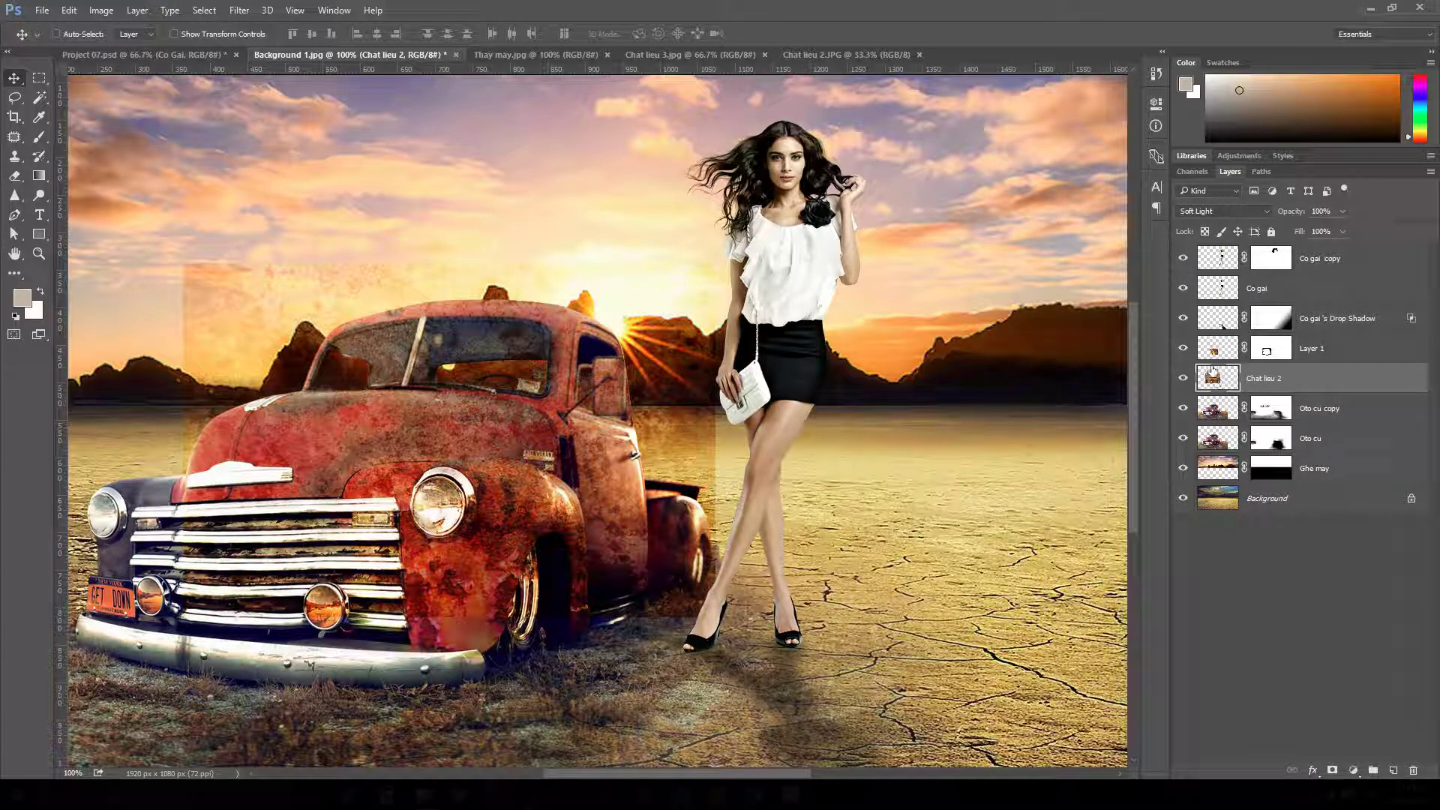
pyautogui.keyDown('alt'); pyautogui.click(1325, 389); pyautogui.keyUp('alt')
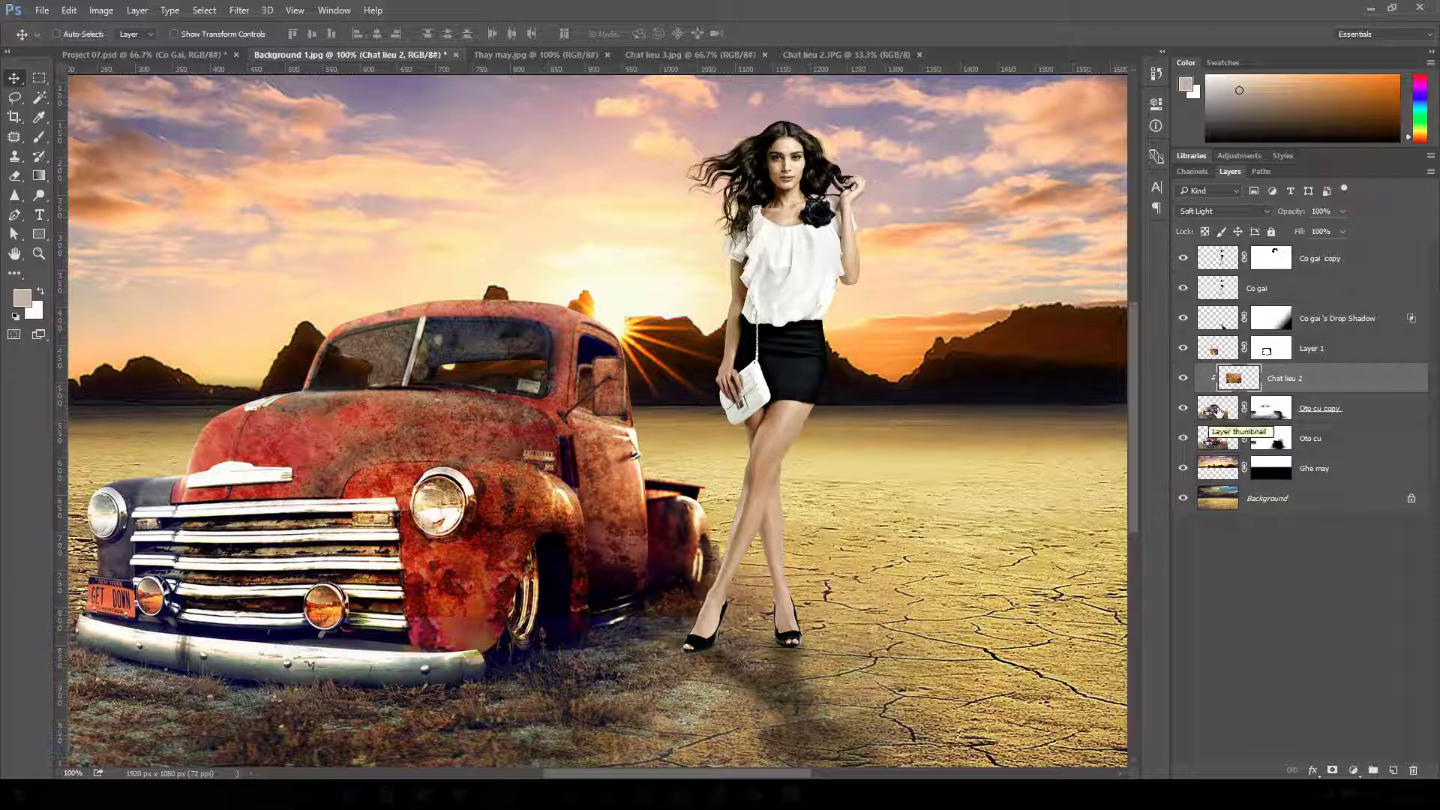
pyautogui.hotkey('ctrl', 'alt', 'g')
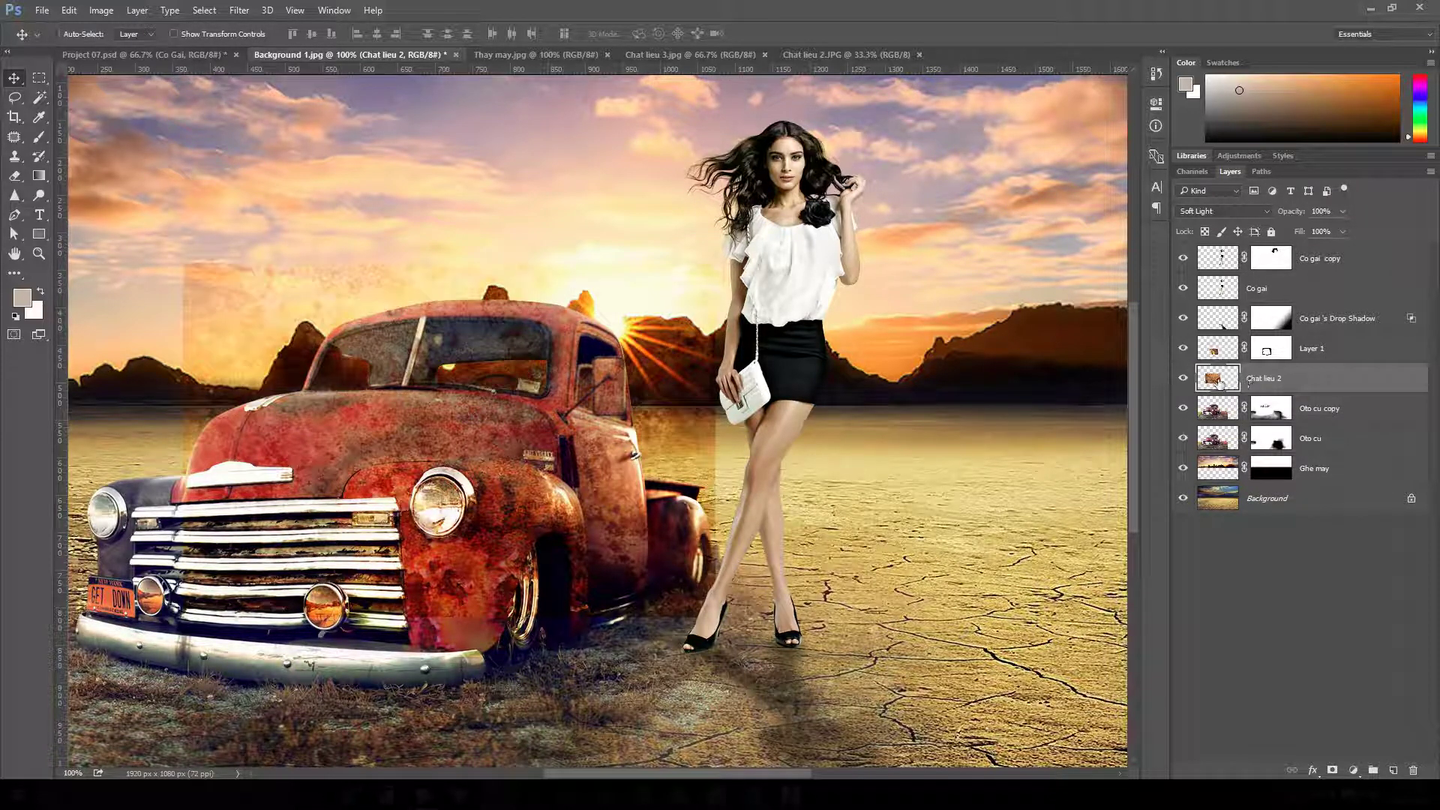
pyautogui.click(135, 10)
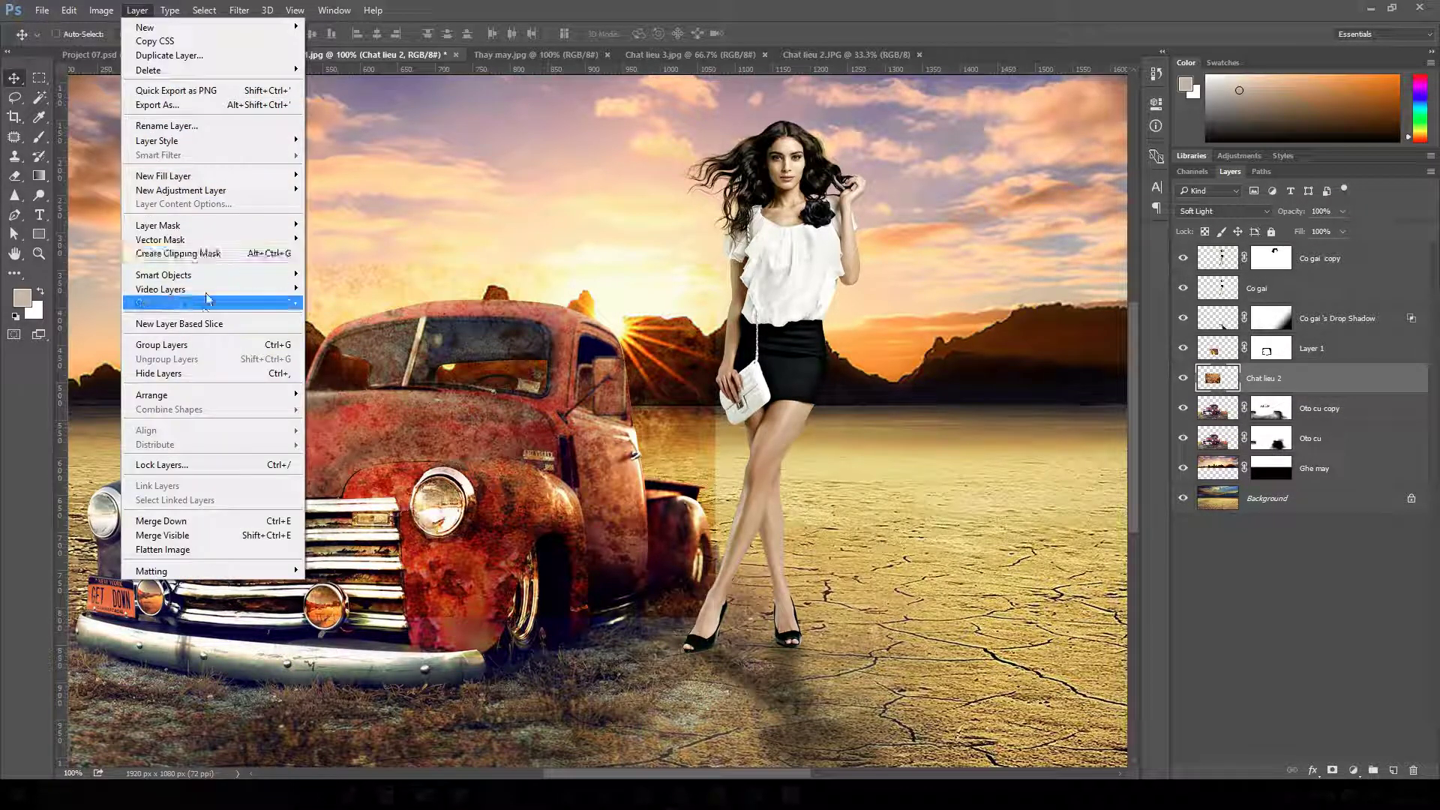
pyautogui.click(213, 252)
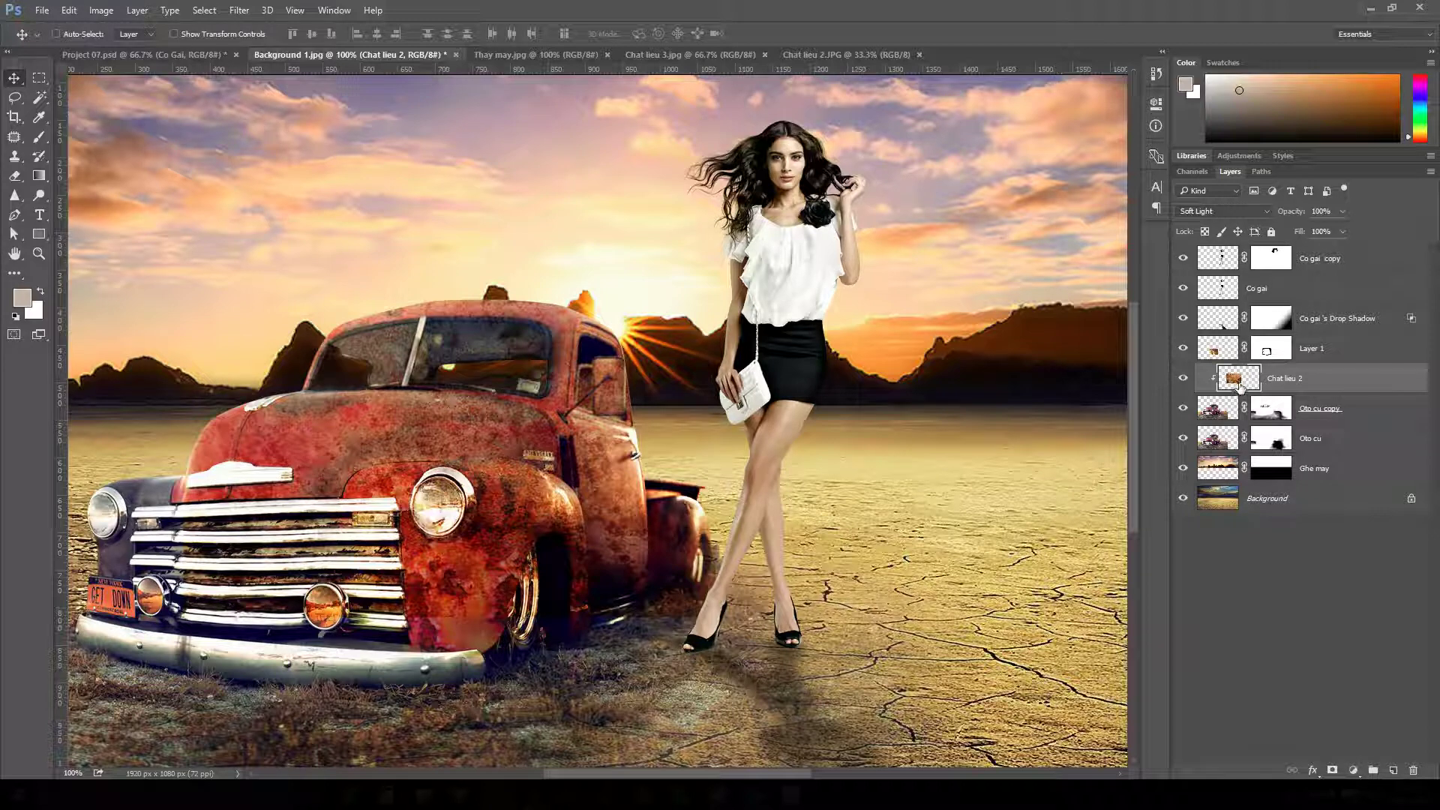
# - Add a hide-all black mask to the Chat lieu 2 layer and zoom to 200% on the car with the Brush tool active
pyautogui.keyDown('alt'); pyautogui.click(1335, 771); pyautogui.keyUp('alt')
pyautogui.press('d')
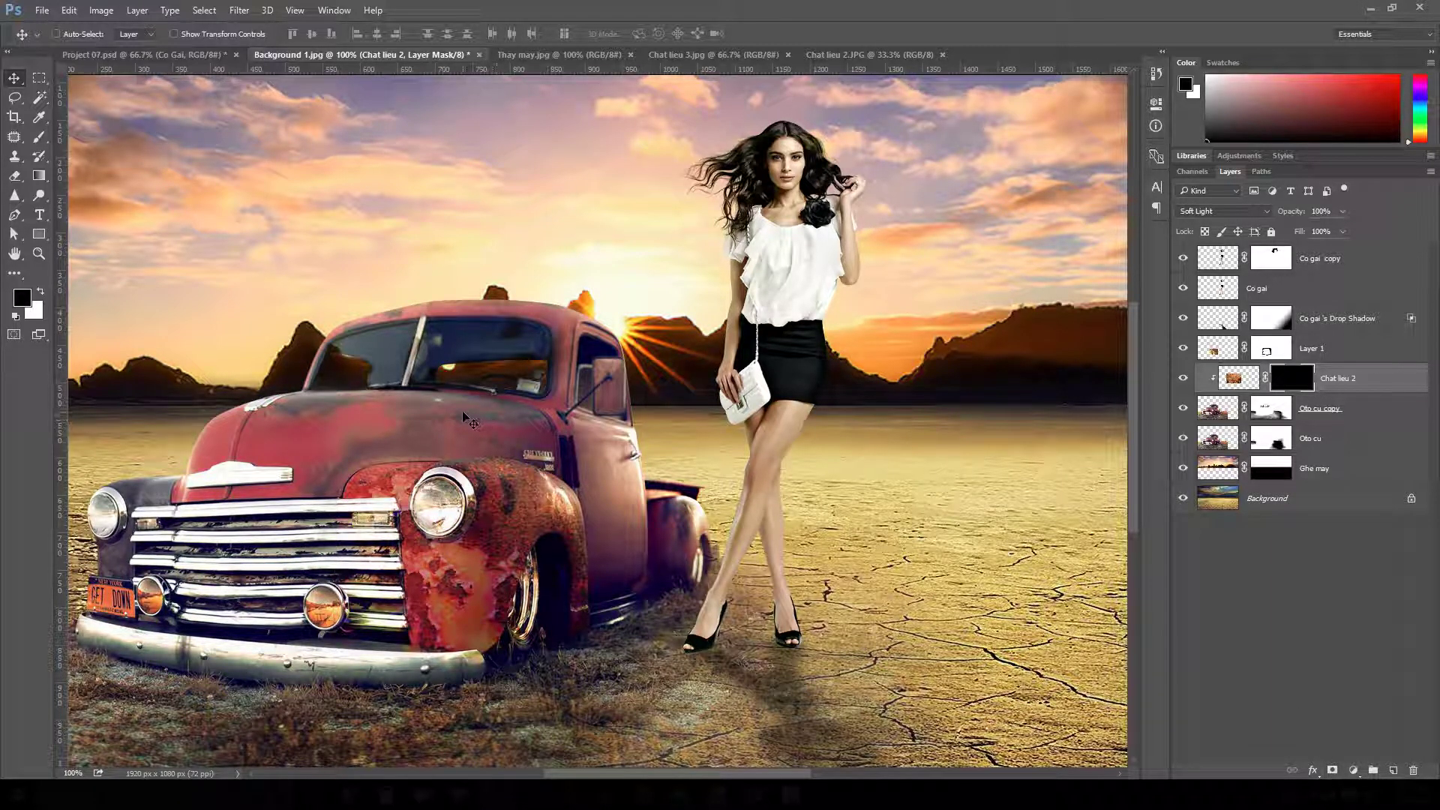
pyautogui.press('b')
pyautogui.scroll(2, 421, 429)
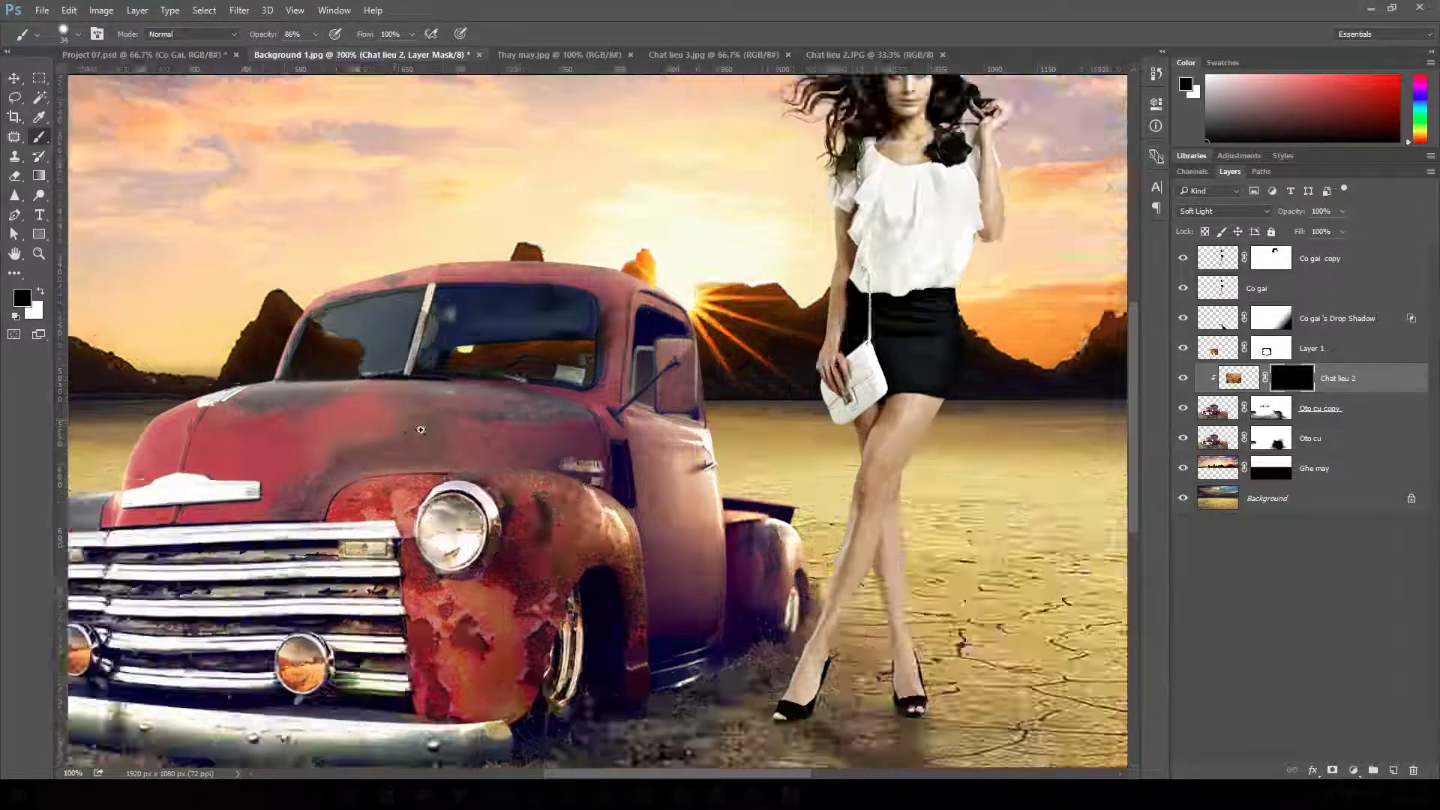
pyautogui.scroll(2, 421, 429)
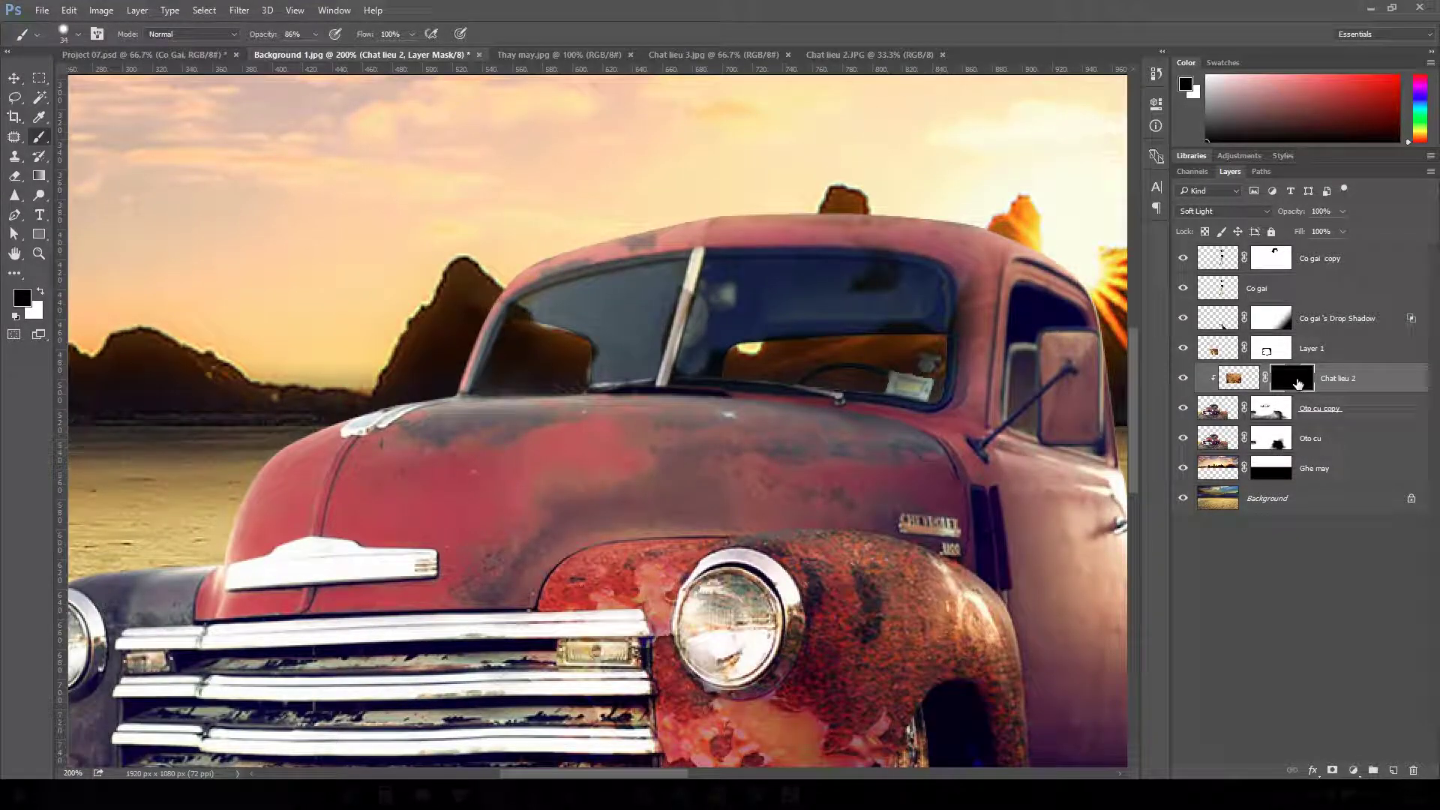
pyautogui.keyDown('alt'); pyautogui.click(1297, 382); pyautogui.keyUp('alt')
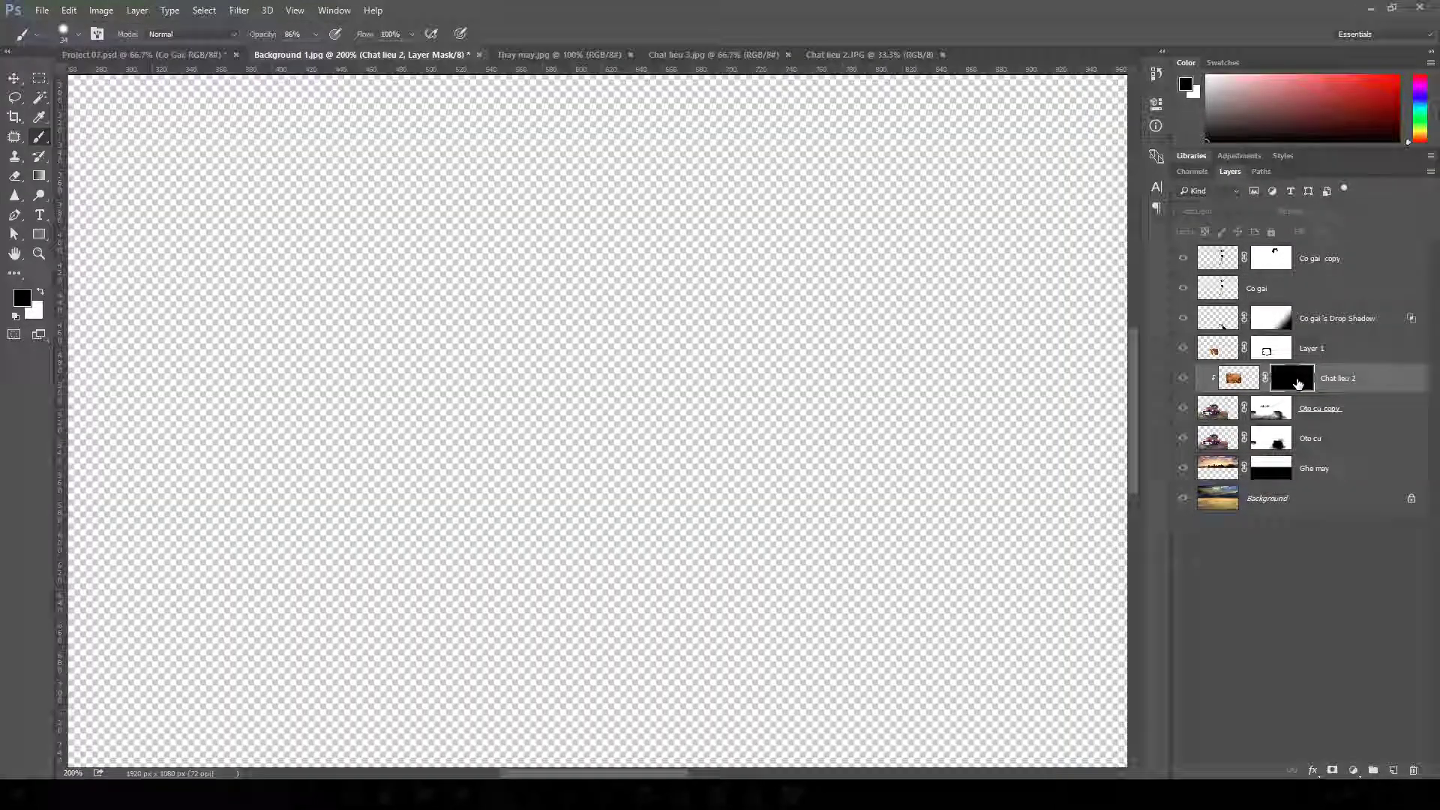
pyautogui.keyDown('alt'); pyautogui.click(1298, 383); pyautogui.keyUp('alt')
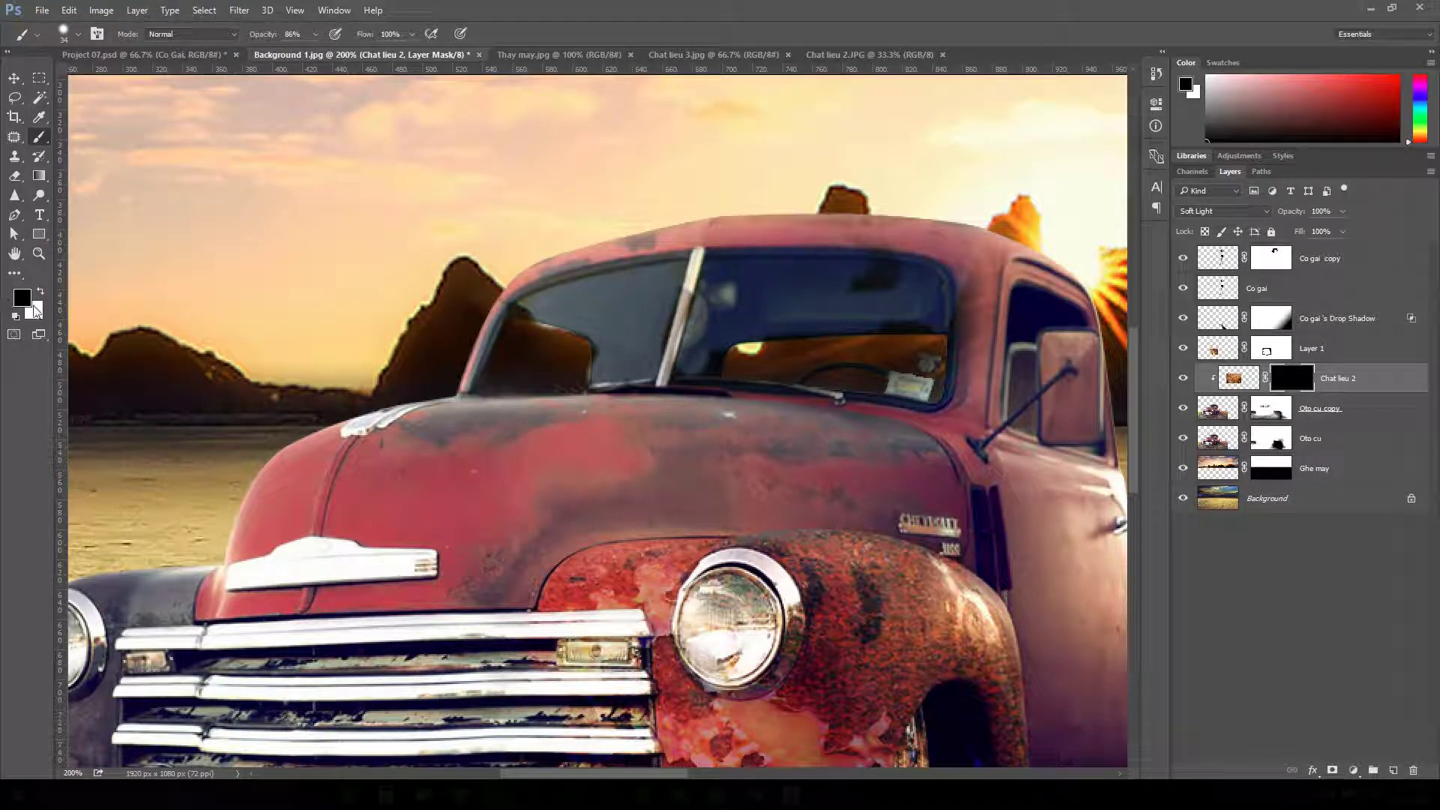
# - Paint white on the Chat lieu 2 mask at 86% brush opacity to reveal rust across the hood below the windshield
pyautogui.press('x')
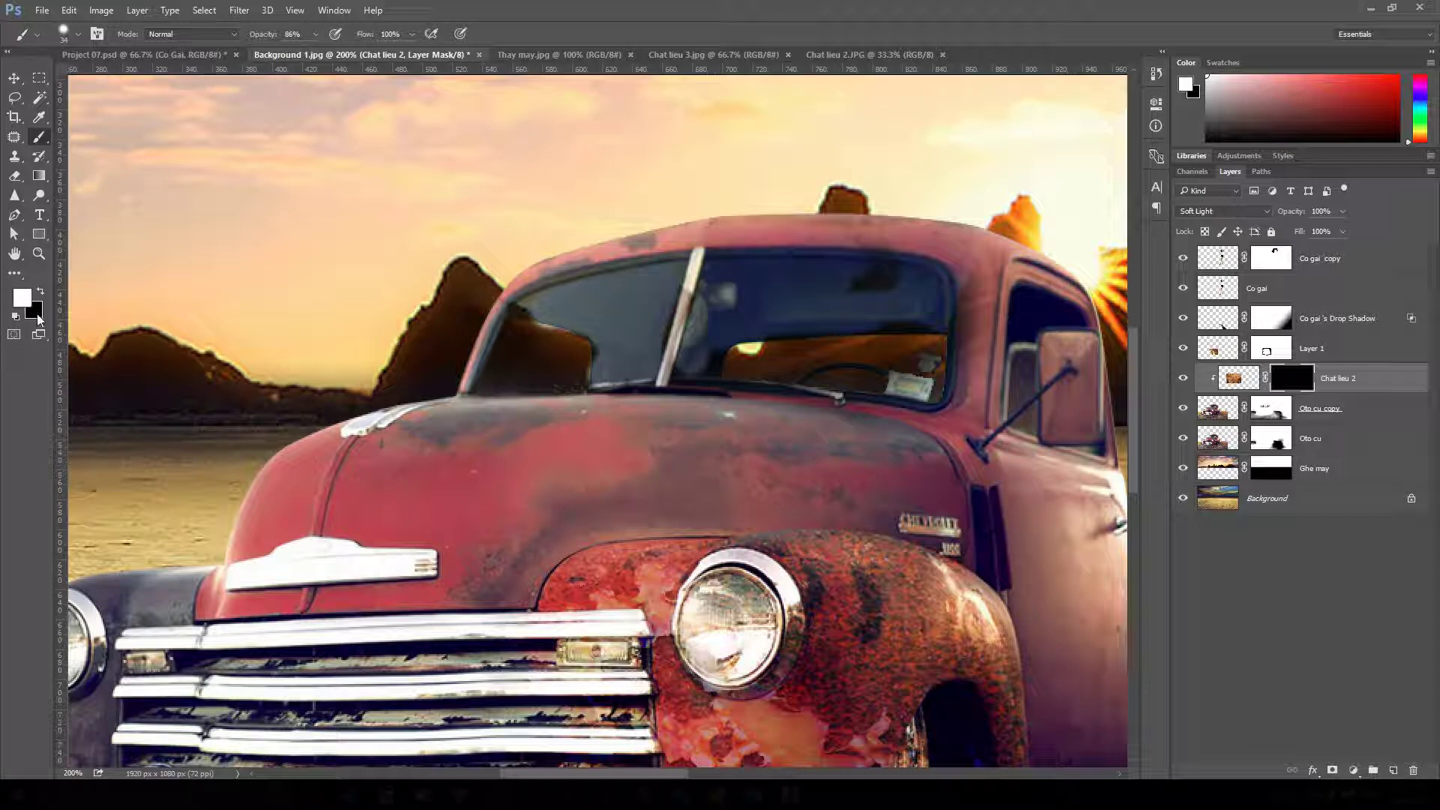
pyautogui.moveTo(797, 430)
pyautogui.mouseDown()
pyautogui.moveTo(625, 447)
pyautogui.moveTo(802, 447)
pyautogui.moveTo(767, 412)
pyautogui.moveTo(652, 409)
pyautogui.moveTo(897, 437)
pyautogui.moveTo(732, 418)
pyautogui.mouseUp()
pyautogui.click(1239, 381)
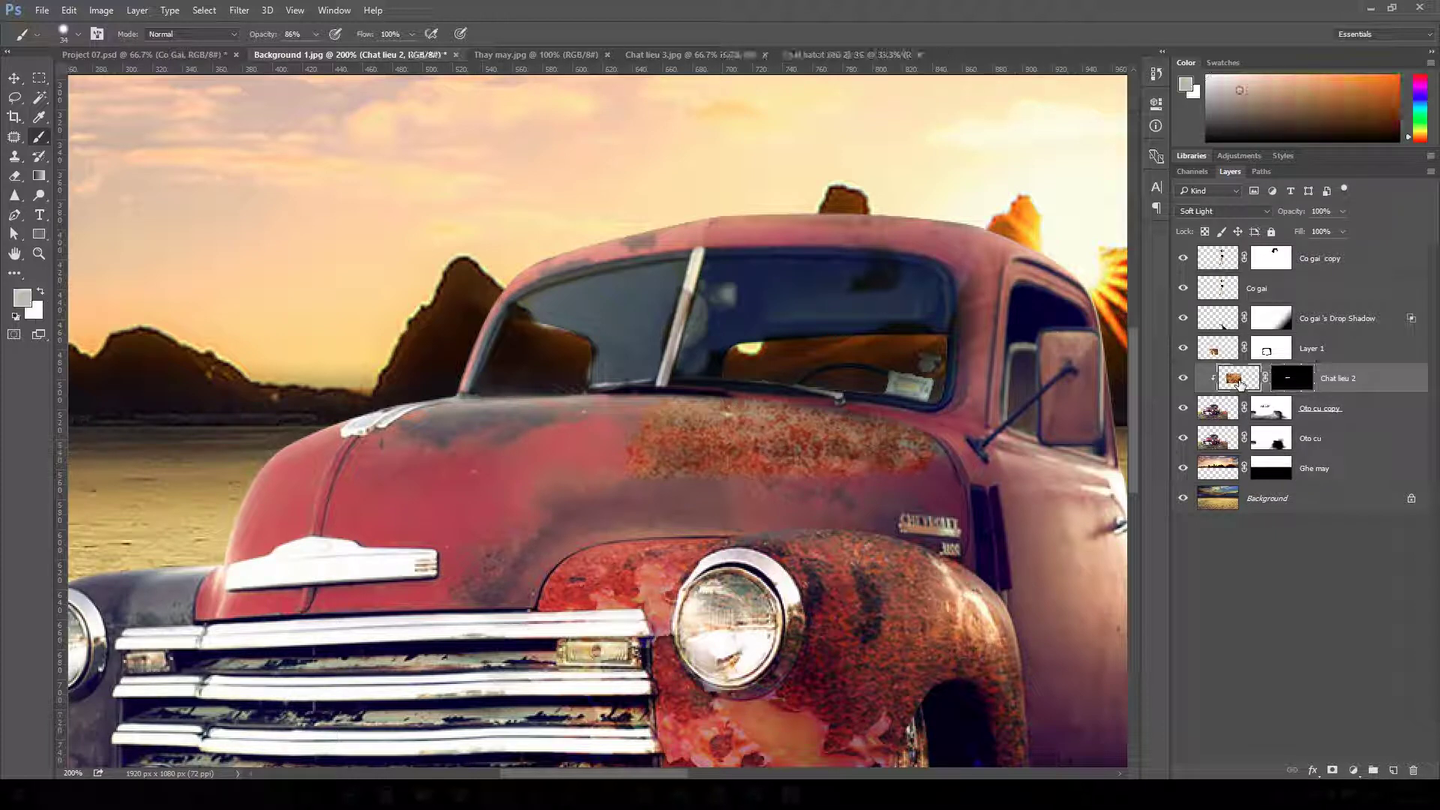
pyautogui.click(1290, 381)
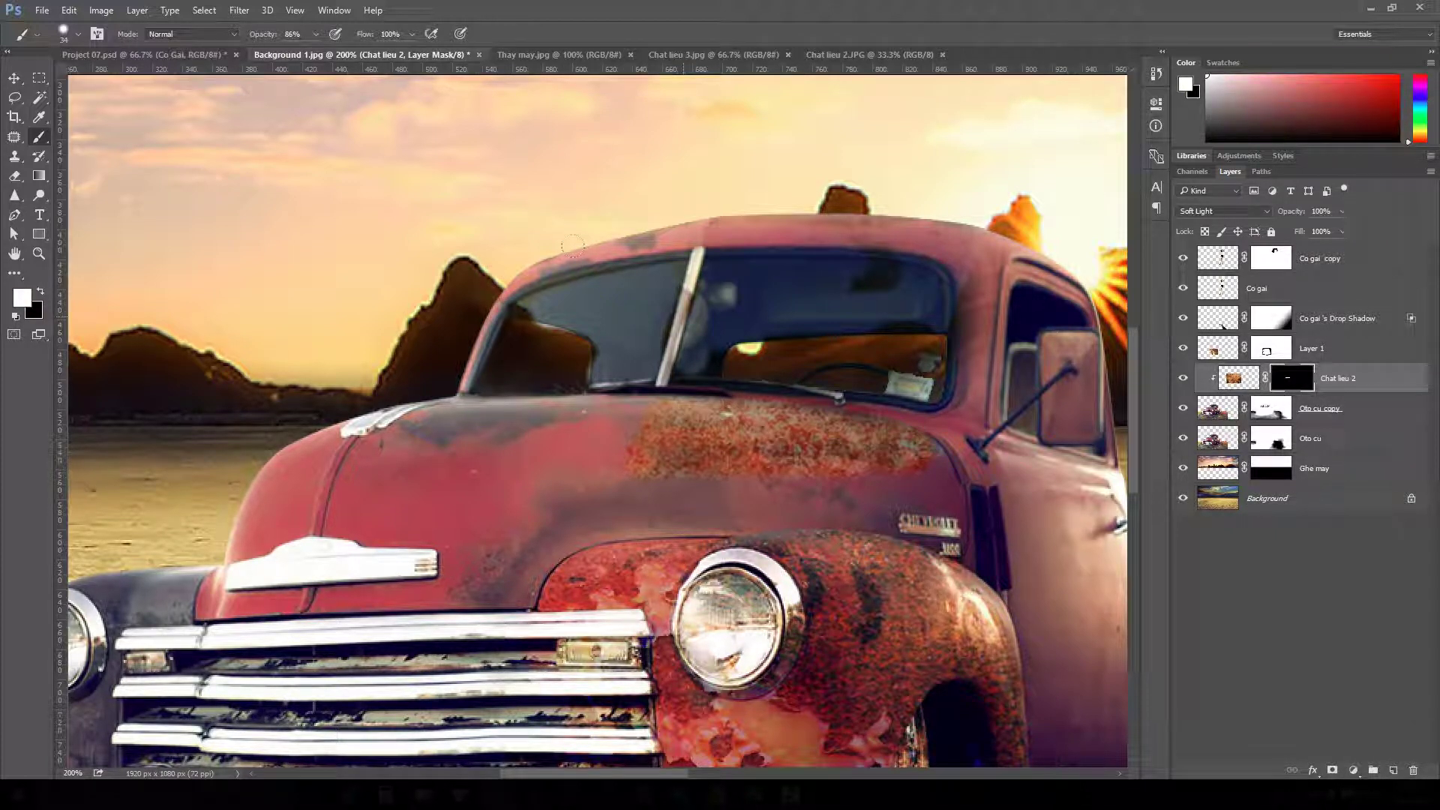
# - Lower the brush opacity to 47% and paint softer rust over the rest of the hood on the mask
pyautogui.moveTo(260, 35); pyautogui.dragTo(251, 38)
pyautogui.rightClick(360, 237)
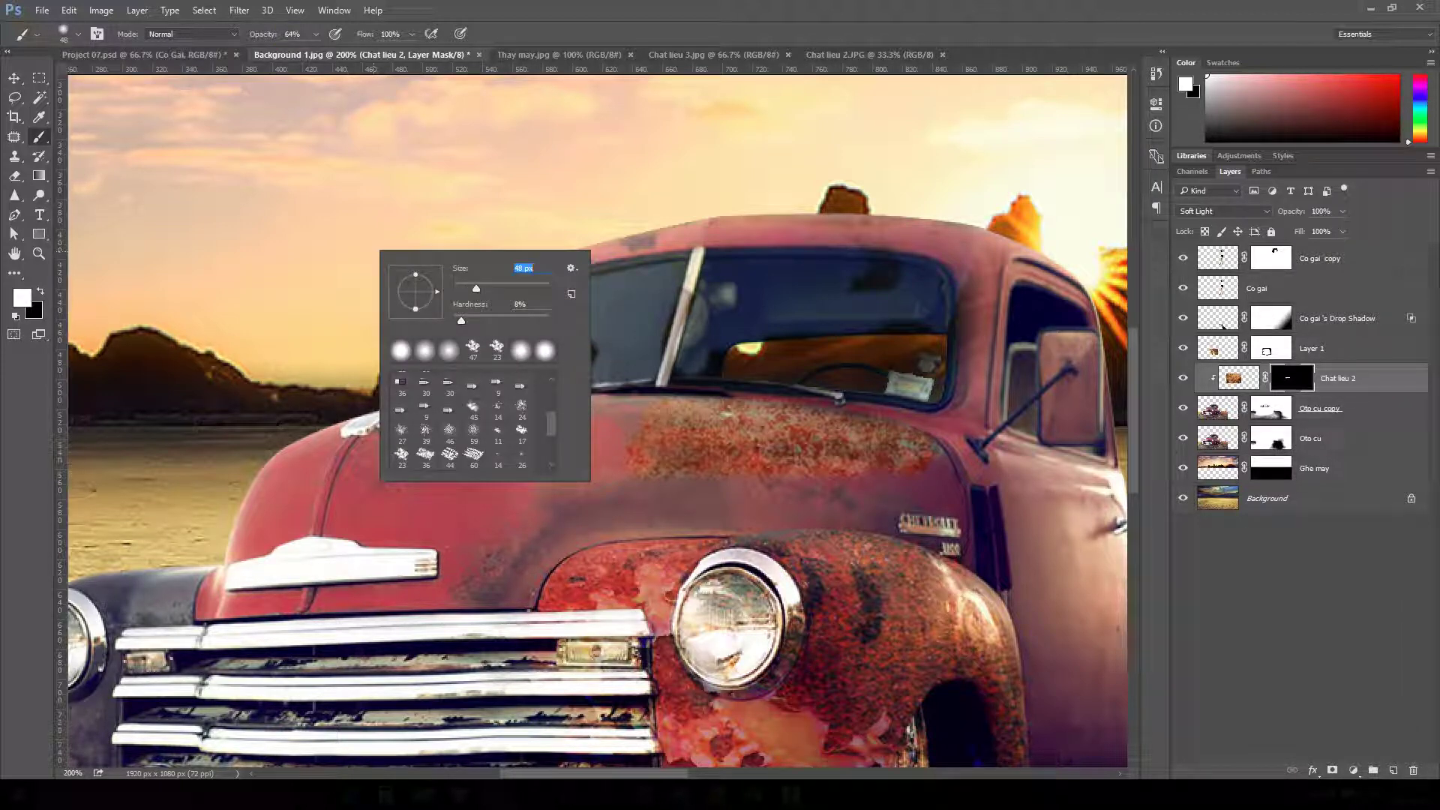
pyautogui.moveTo(271, 38); pyautogui.dragTo(258, 37)
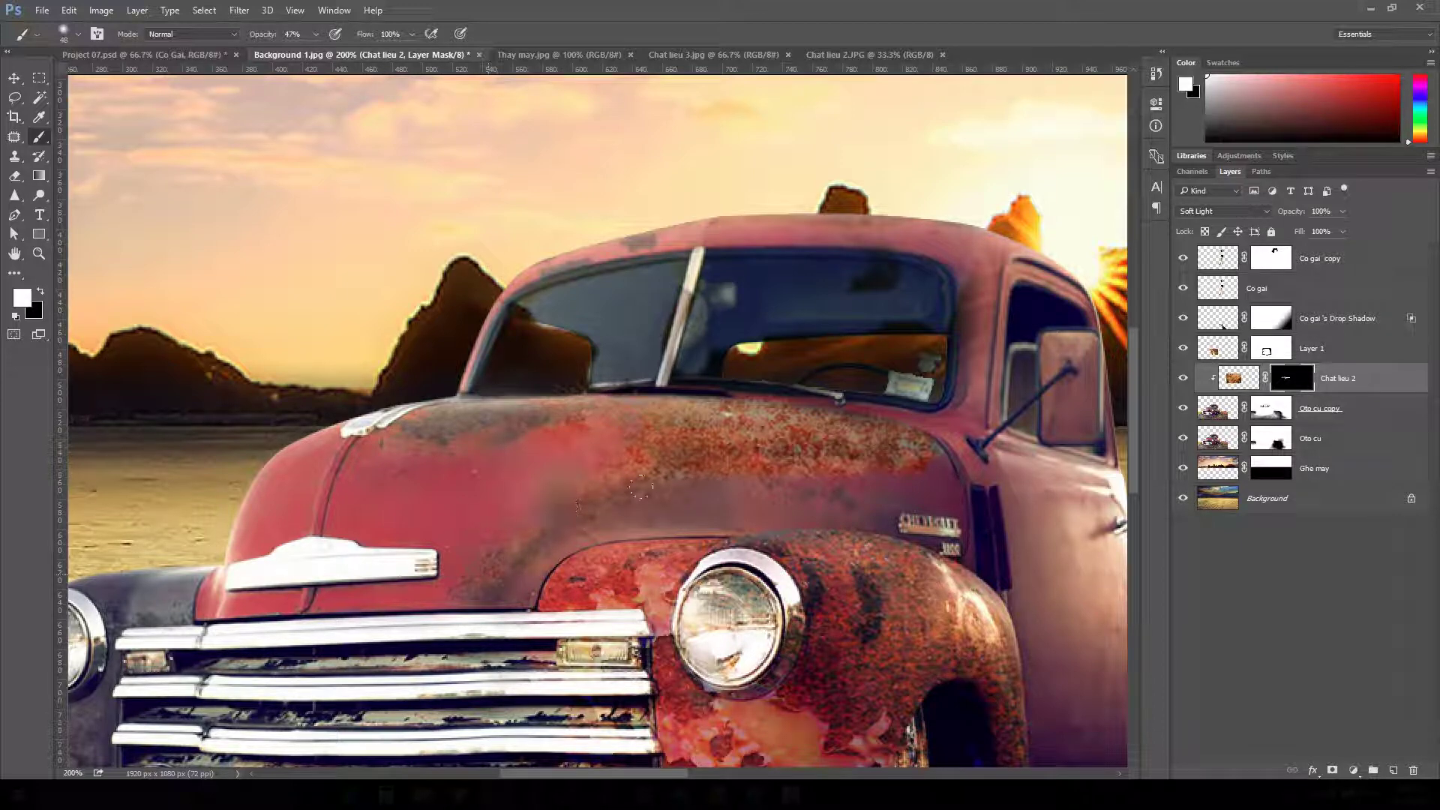
pyautogui.moveTo(642, 488); pyautogui.dragTo(499, 541)
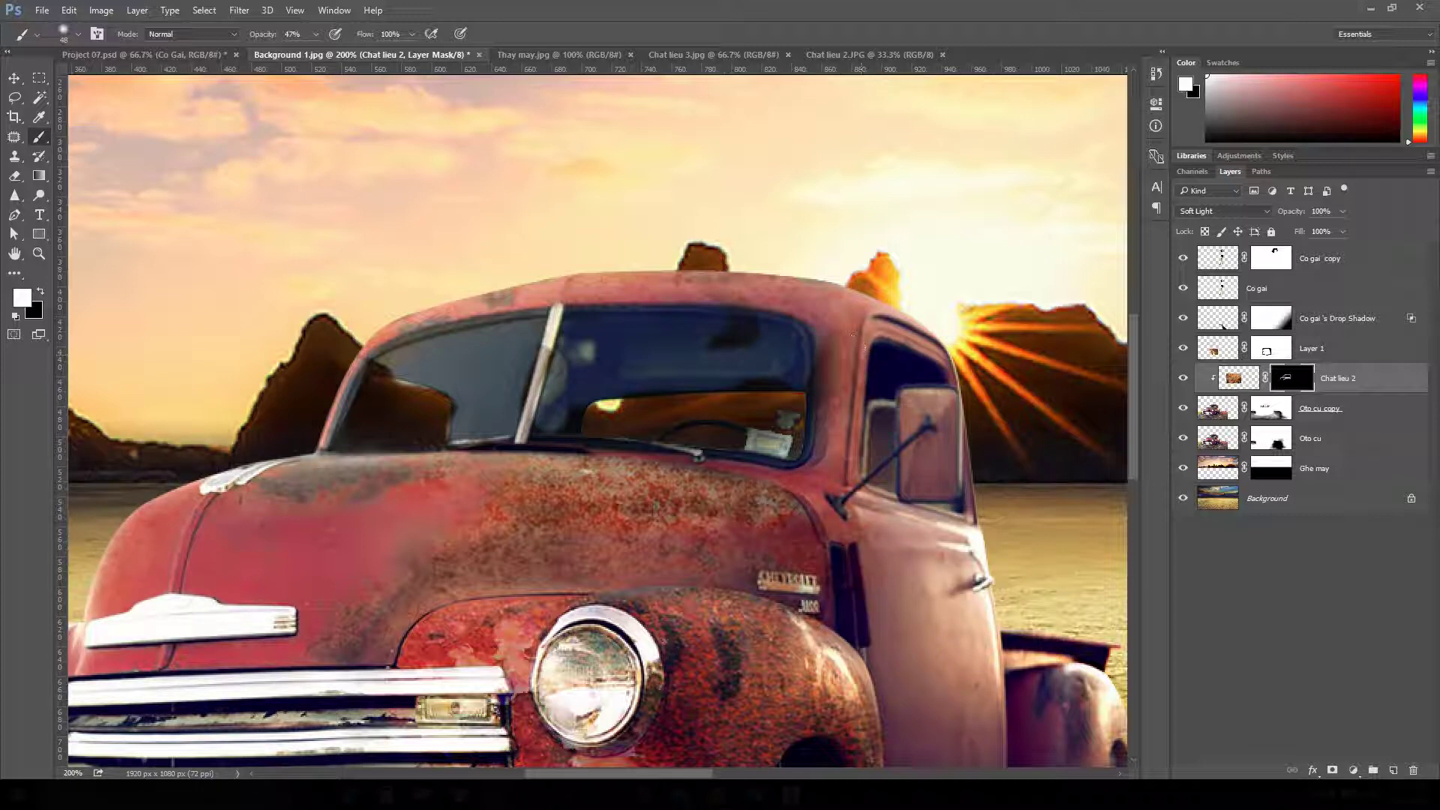
# - Paint white on the mask to reveal rust on the car's side mirror, door and rear fender
pyautogui.moveTo(941, 484); pyautogui.dragTo(915, 461)
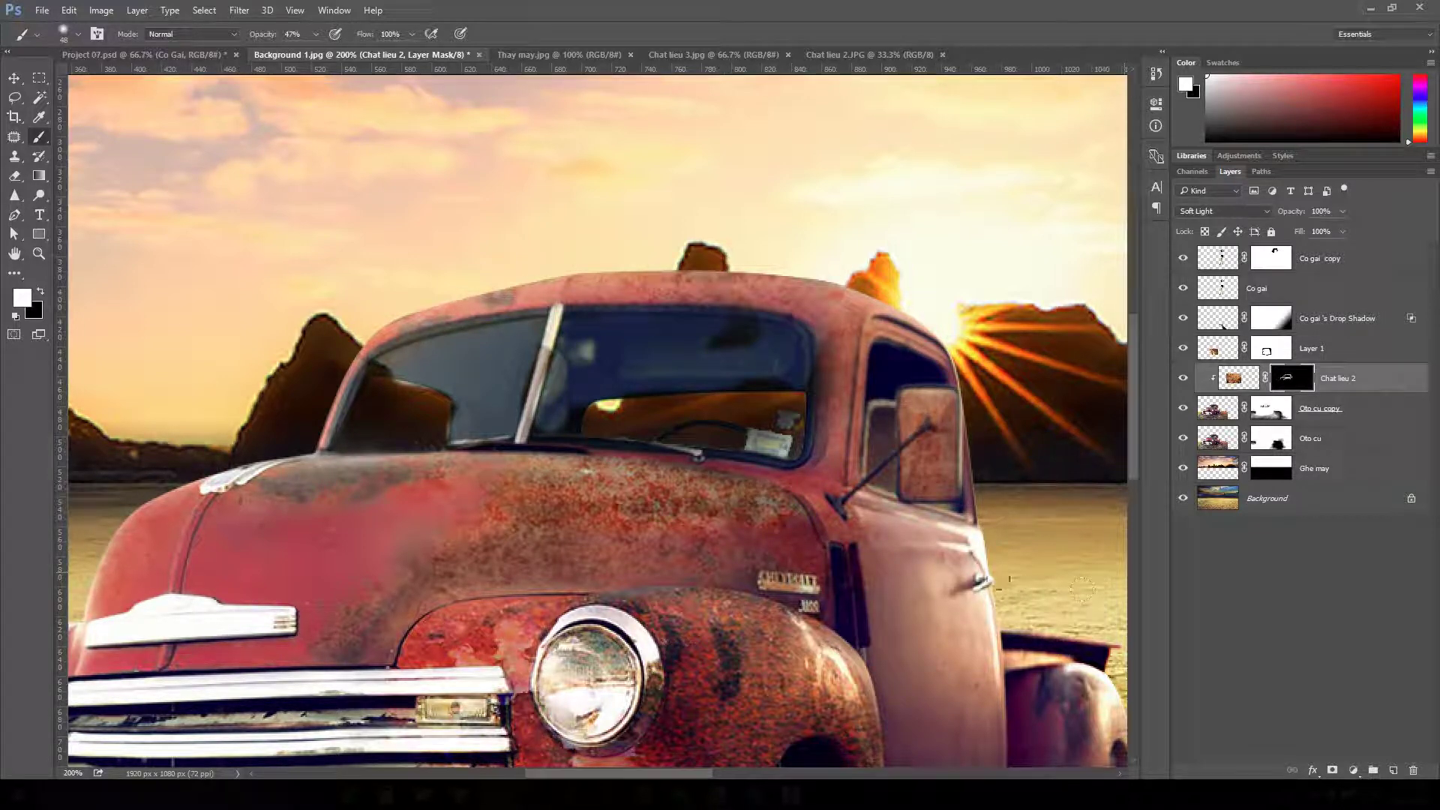
pyautogui.scroll(-5, 1082, 591)
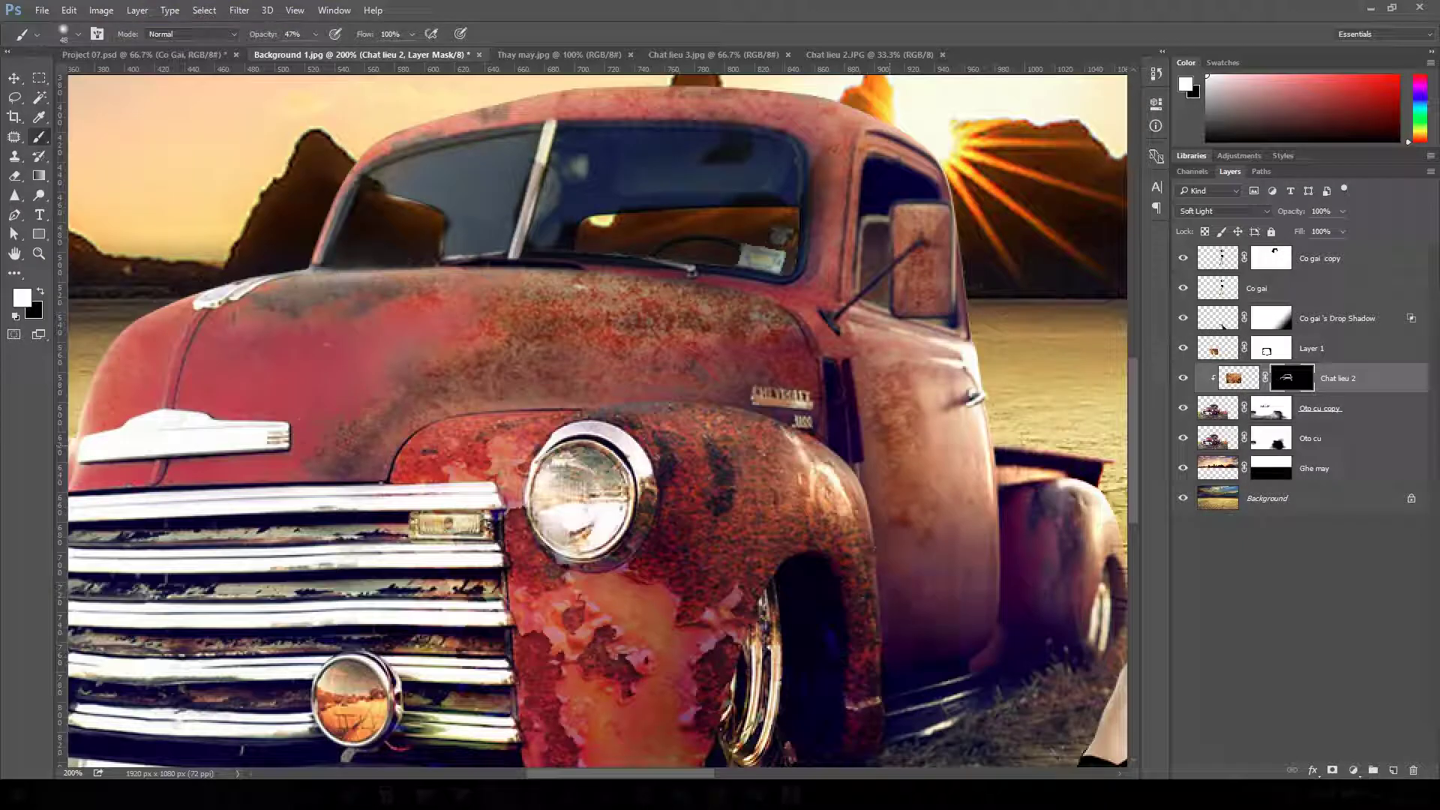
pyautogui.moveTo(941, 397)
pyautogui.mouseDown()
pyautogui.moveTo(960, 526)
pyautogui.moveTo(975, 488)
pyautogui.mouseUp()
pyautogui.moveTo(1043, 562)
pyautogui.mouseDown()
pyautogui.moveTo(1050, 503)
pyautogui.moveTo(1078, 563)
pyautogui.mouseUp()
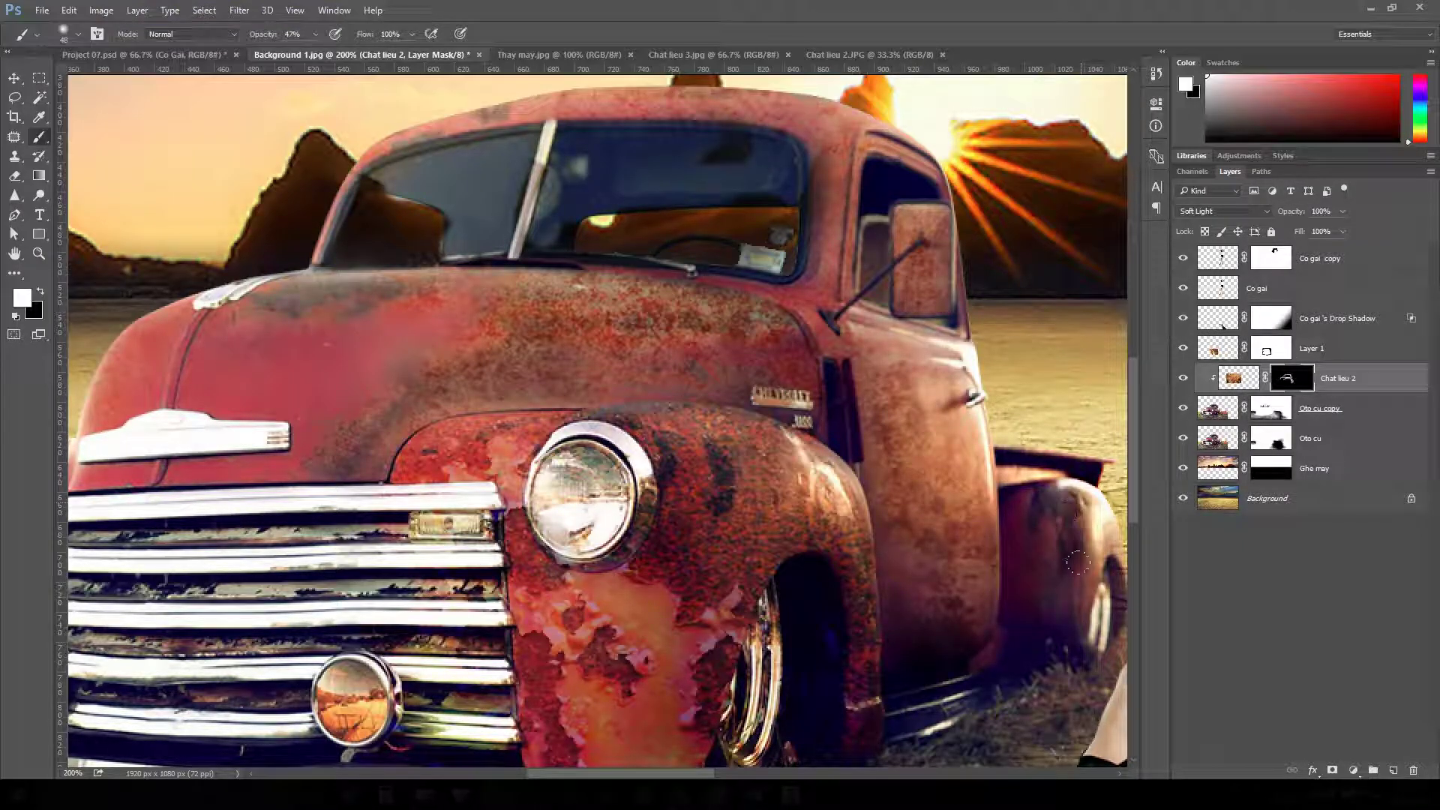
# - Extend the revealed rust over the front of the hood and the grille toward the licence plate, and view the whole composite
pyautogui.hotkey('ctrl', '-')
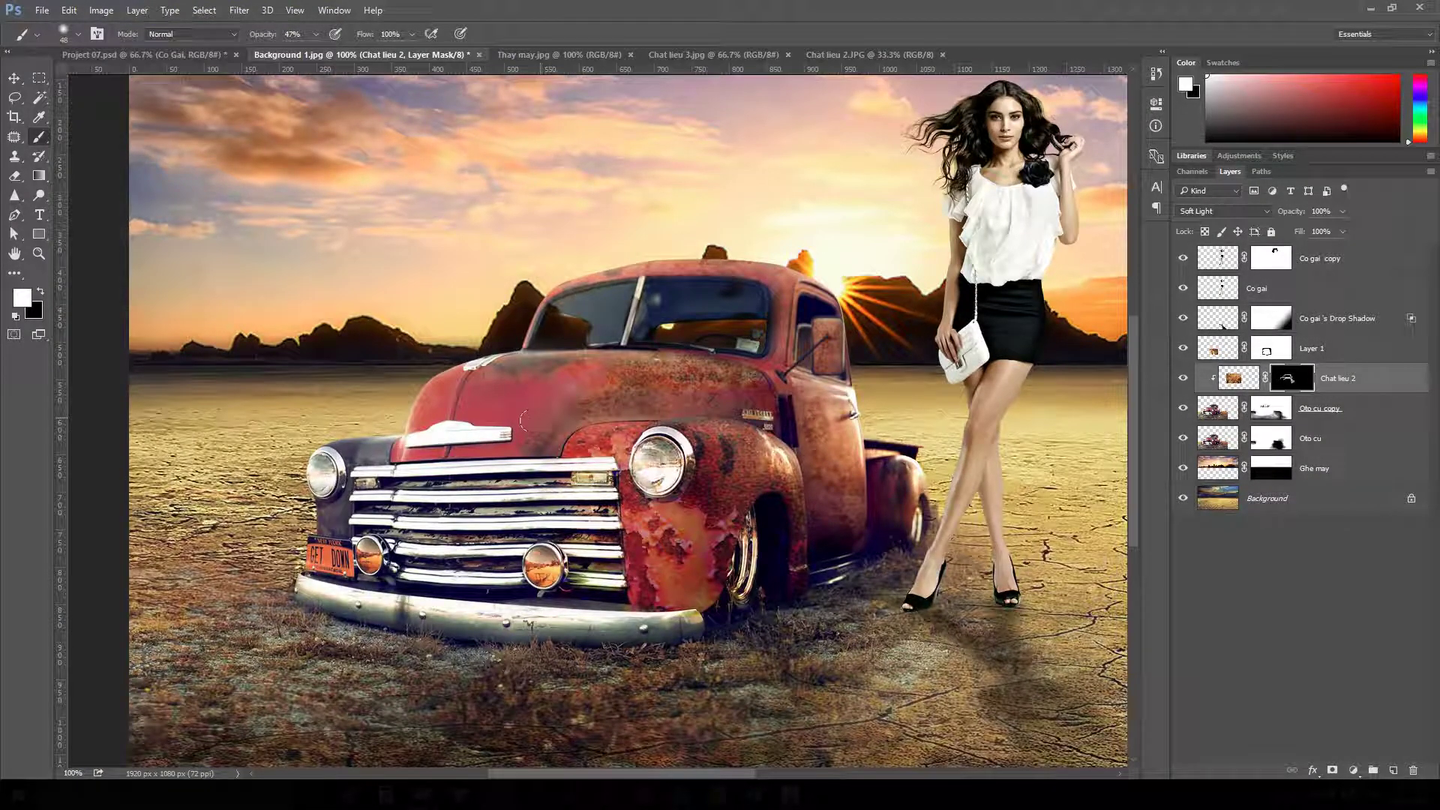
pyautogui.moveTo(475, 480)
pyautogui.mouseDown()
pyautogui.moveTo(469, 512)
pyautogui.moveTo(409, 511)
pyautogui.moveTo(416, 544)
pyautogui.moveTo(384, 559)
pyautogui.mouseUp()
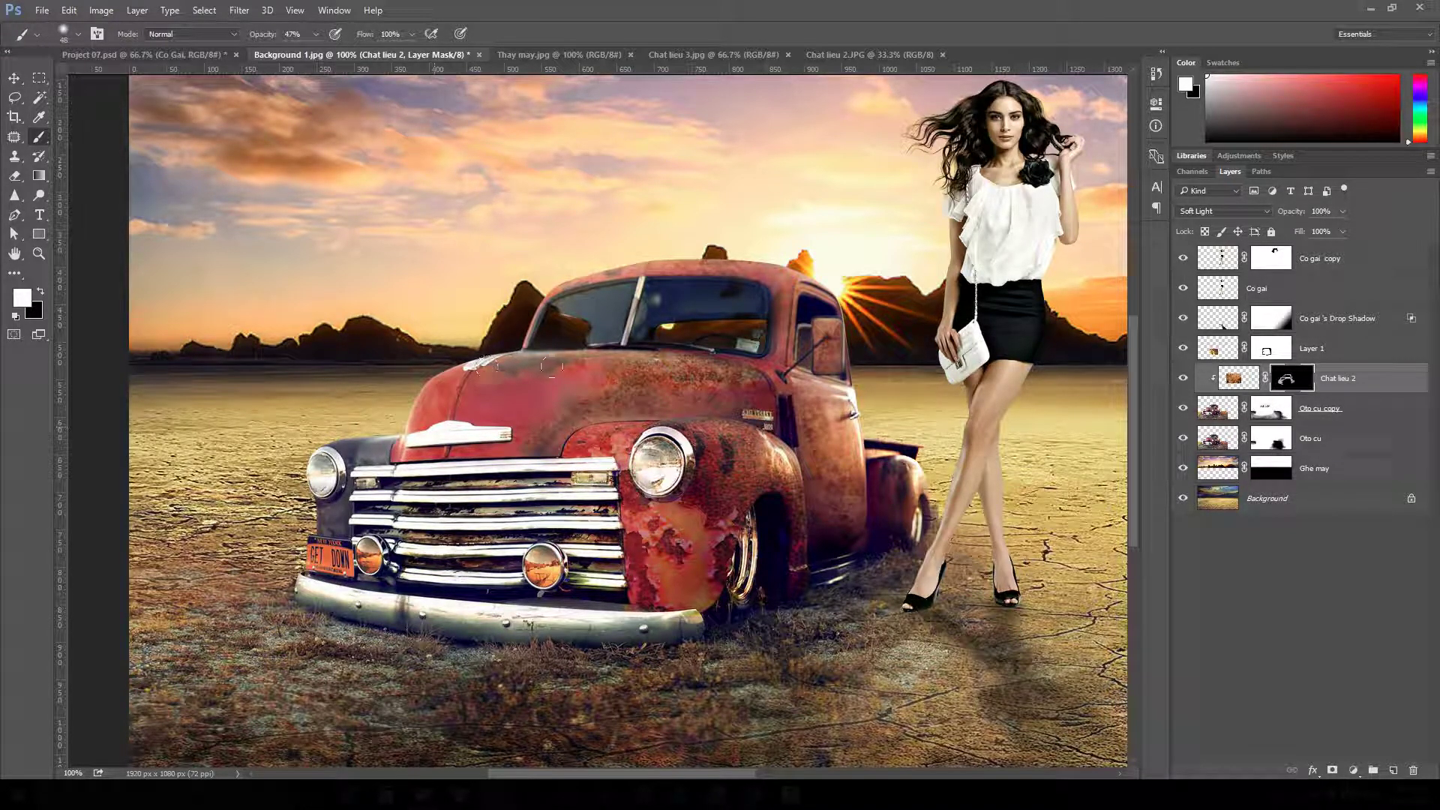
pyautogui.keyDown('ctrl'); pyautogui.keyDown('alt'); pyautogui.click(726, 418); pyautogui.keyUp('alt'); pyautogui.keyUp('ctrl')
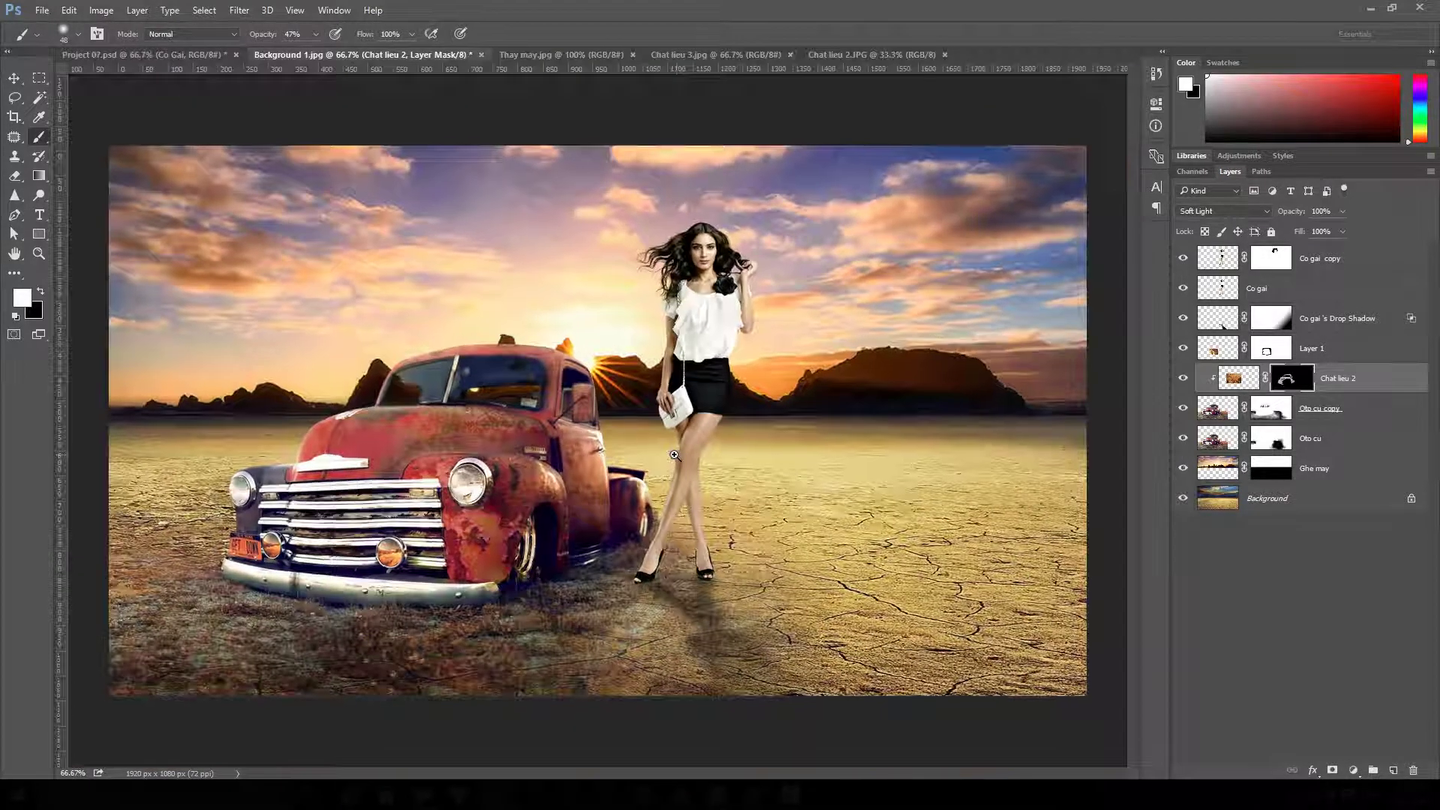
pyautogui.keyDown('ctrl'); pyautogui.click(666, 469); pyautogui.keyUp('ctrl')
pyautogui.keyDown('ctrl'); pyautogui.keyDown('alt'); pyautogui.click(666, 469); pyautogui.keyUp('alt'); pyautogui.keyUp('ctrl')
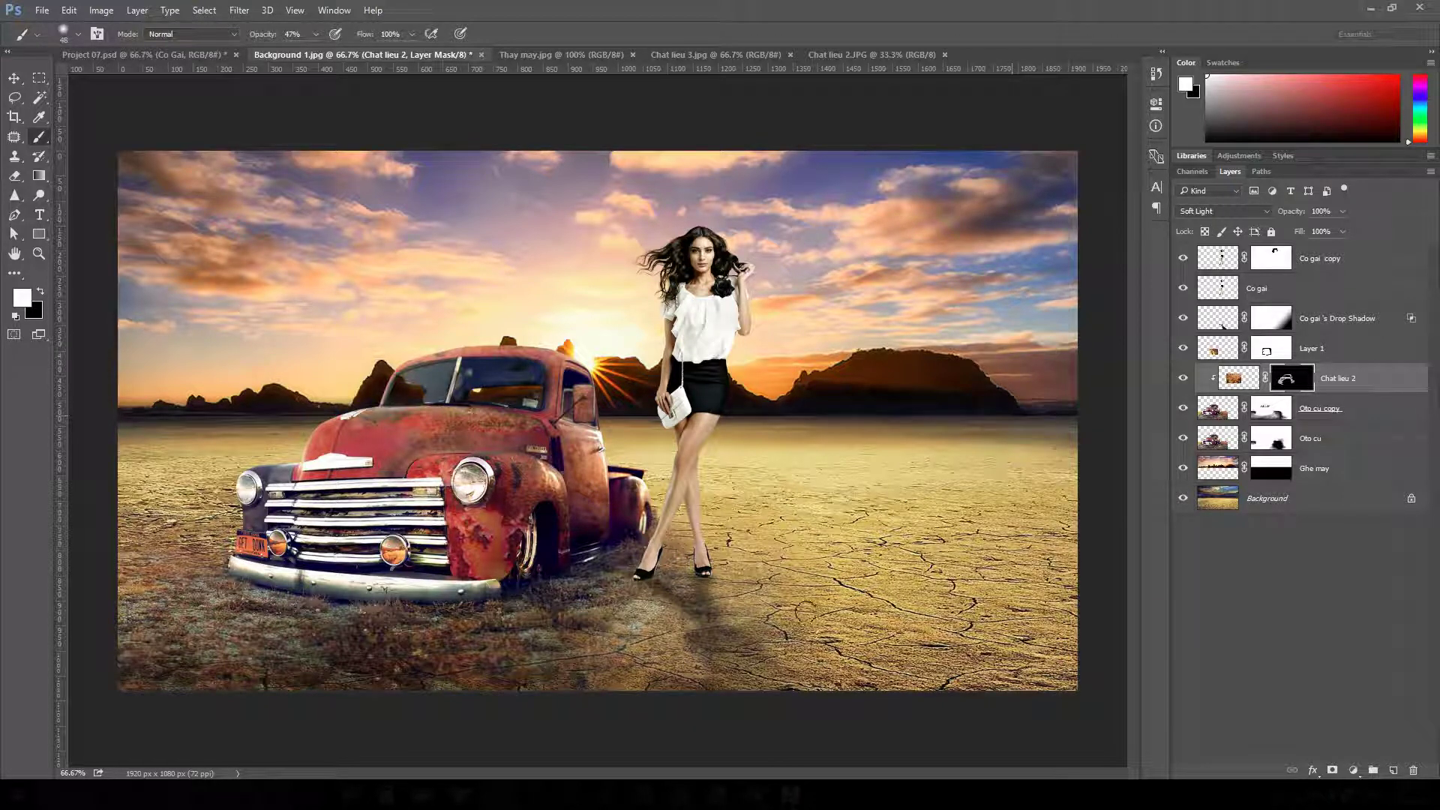
# - Open Flare lighting 1.jpg, select and copy the whole image, and return to the Background 1.jpg composite
pyautogui.hotkey('ctrl', 'o')
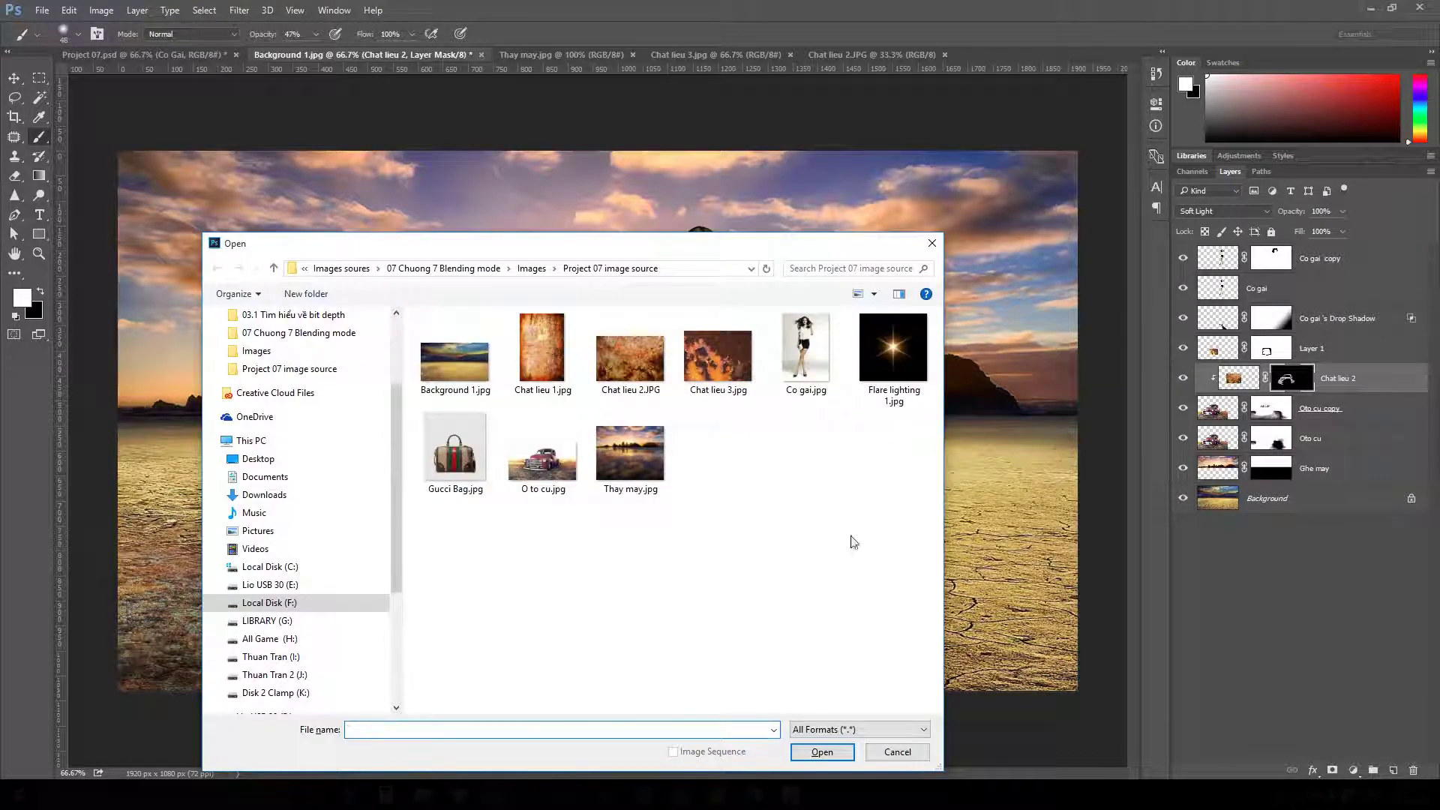
pyautogui.click(898, 353)
pyautogui.doubleClick(899, 353)
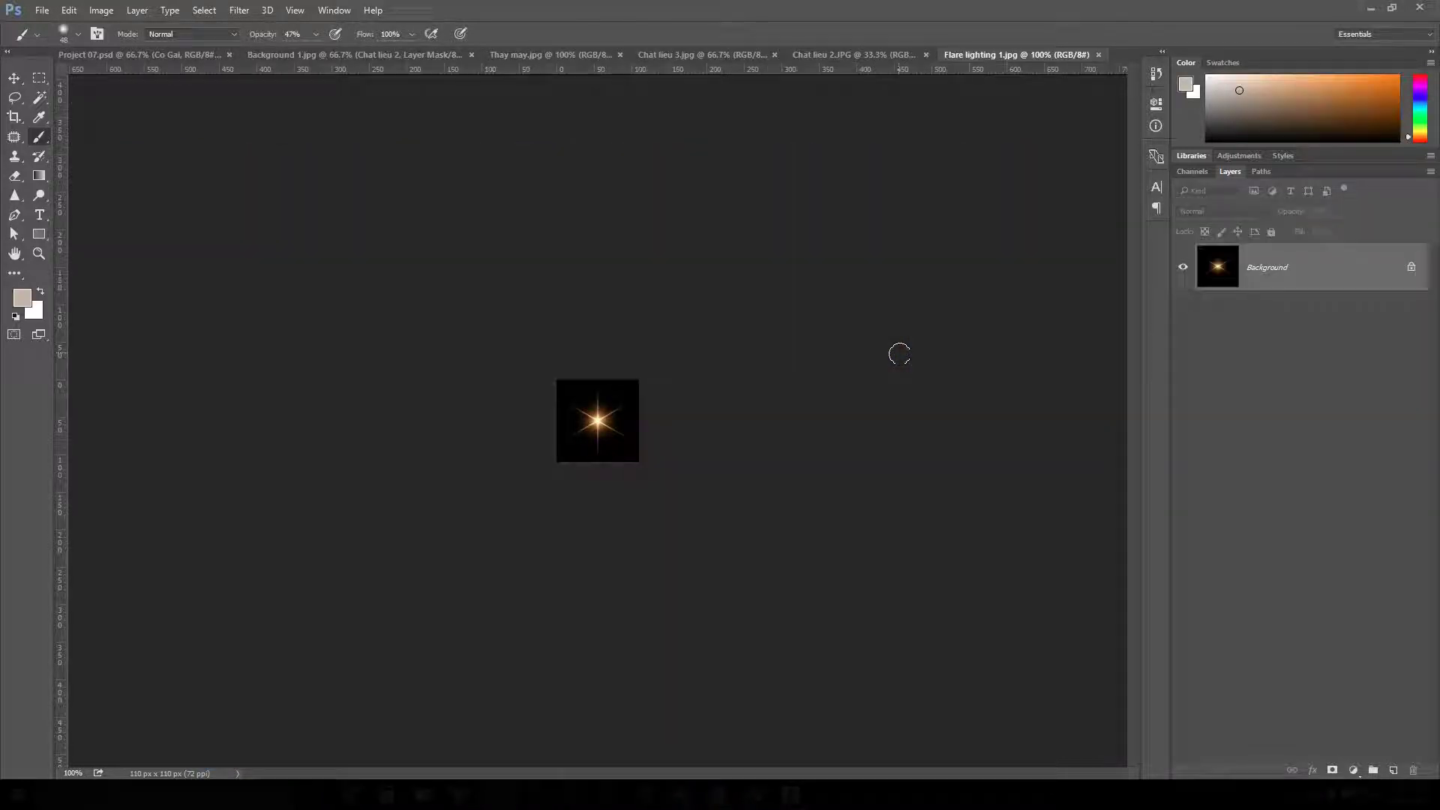
pyautogui.hotkey('ctrl', 'a')
pyautogui.click(403, 57)
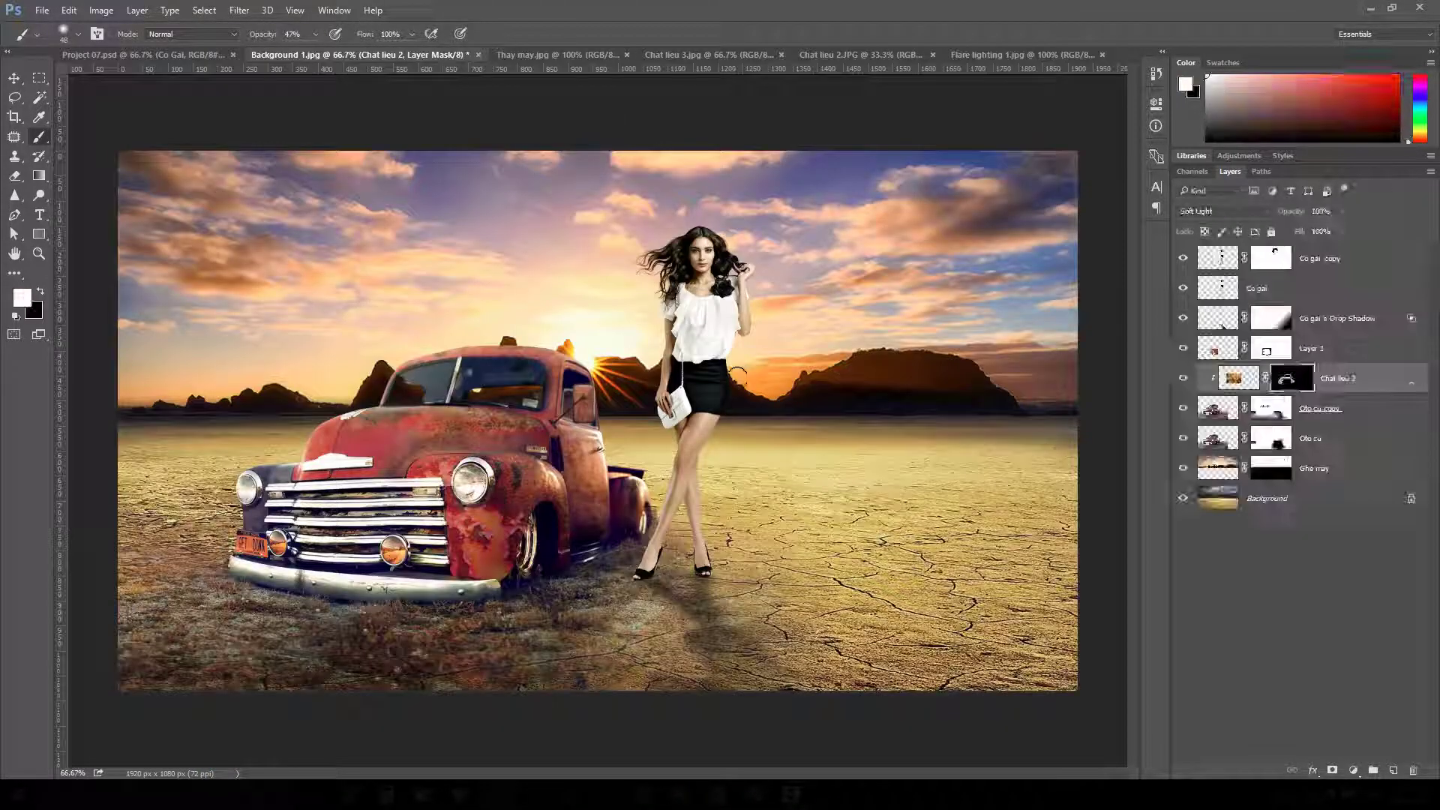
# - Rename the masked texture layer directly above Chat lieu 2 as Chat lieu 1
pyautogui.click(1360, 353)
pyautogui.doubleClick(1315, 349)
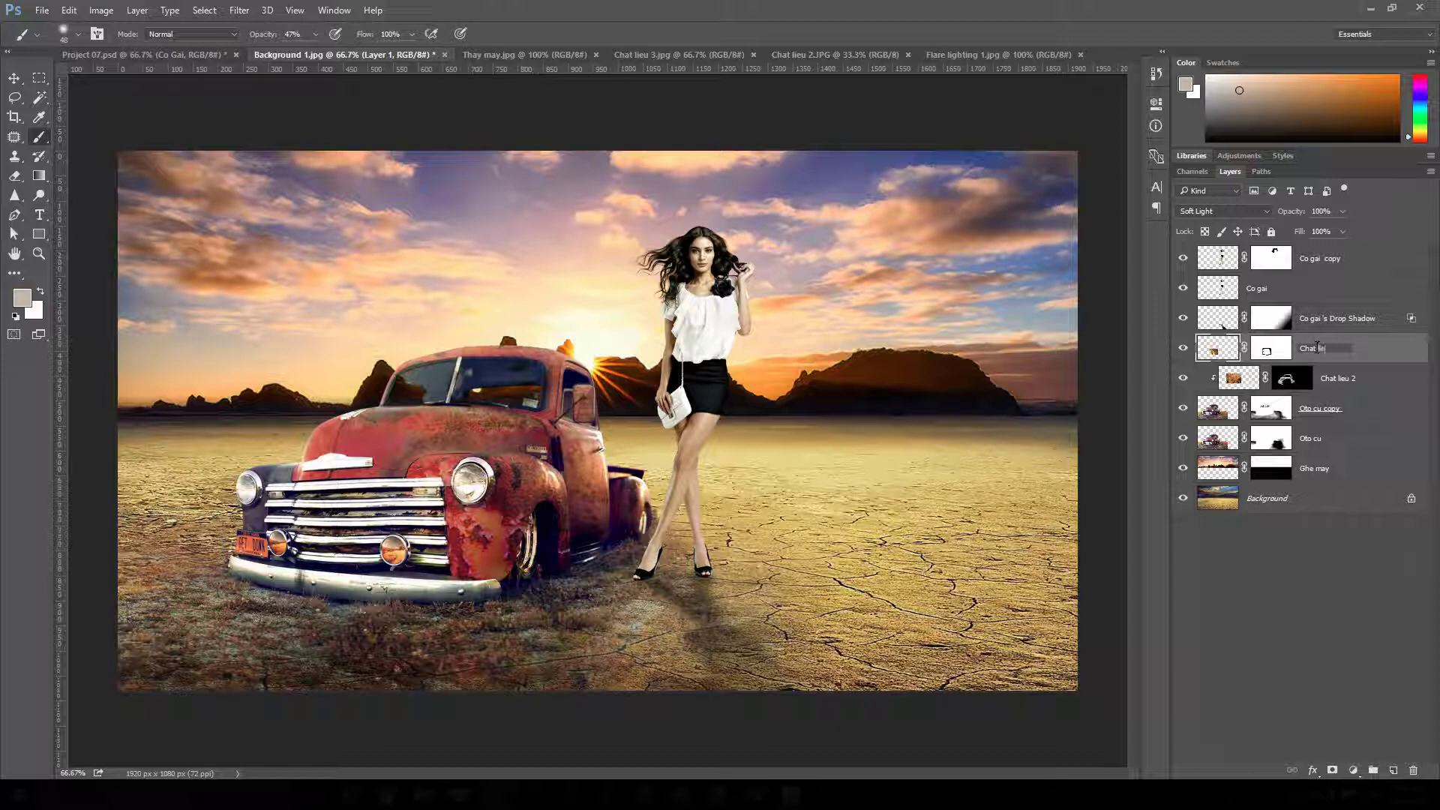
pyautogui.write('Chat lieu 1')
pyautogui.press('Return')
# - Paste the flare above the Chat lieu 1 layer, enlarge it and place it over the sun behind the car
pyautogui.hotkey('ctrl', 'v')
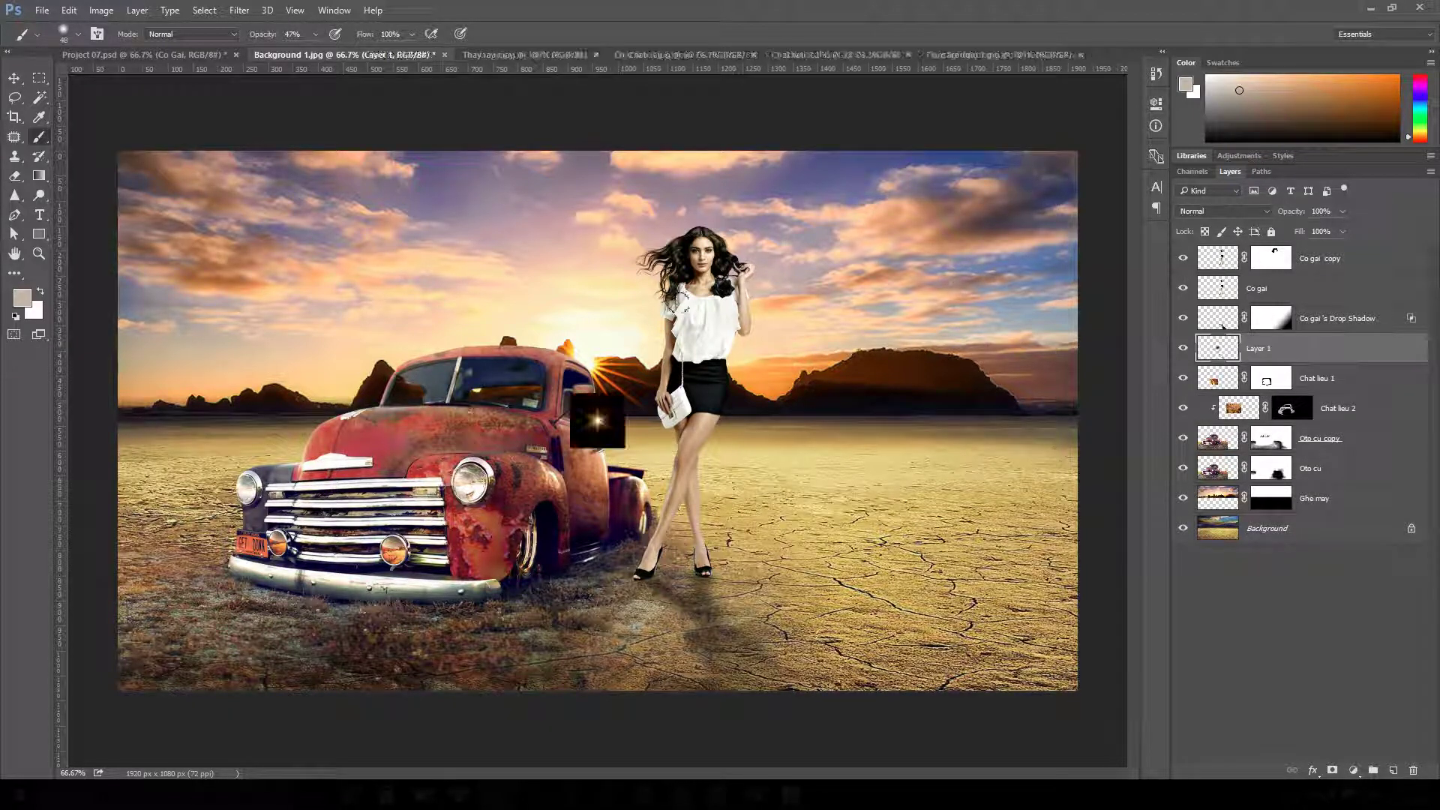
pyautogui.press('v')
pyautogui.moveTo(612, 429)
pyautogui.mouseDown()
pyautogui.moveTo(587, 360)
pyautogui.moveTo(600, 373)
pyautogui.moveTo(675, 292)
pyautogui.moveTo(638, 313)
pyautogui.mouseUp()
pyautogui.hotkey('ctrl', 't')
pyautogui.press('Return')
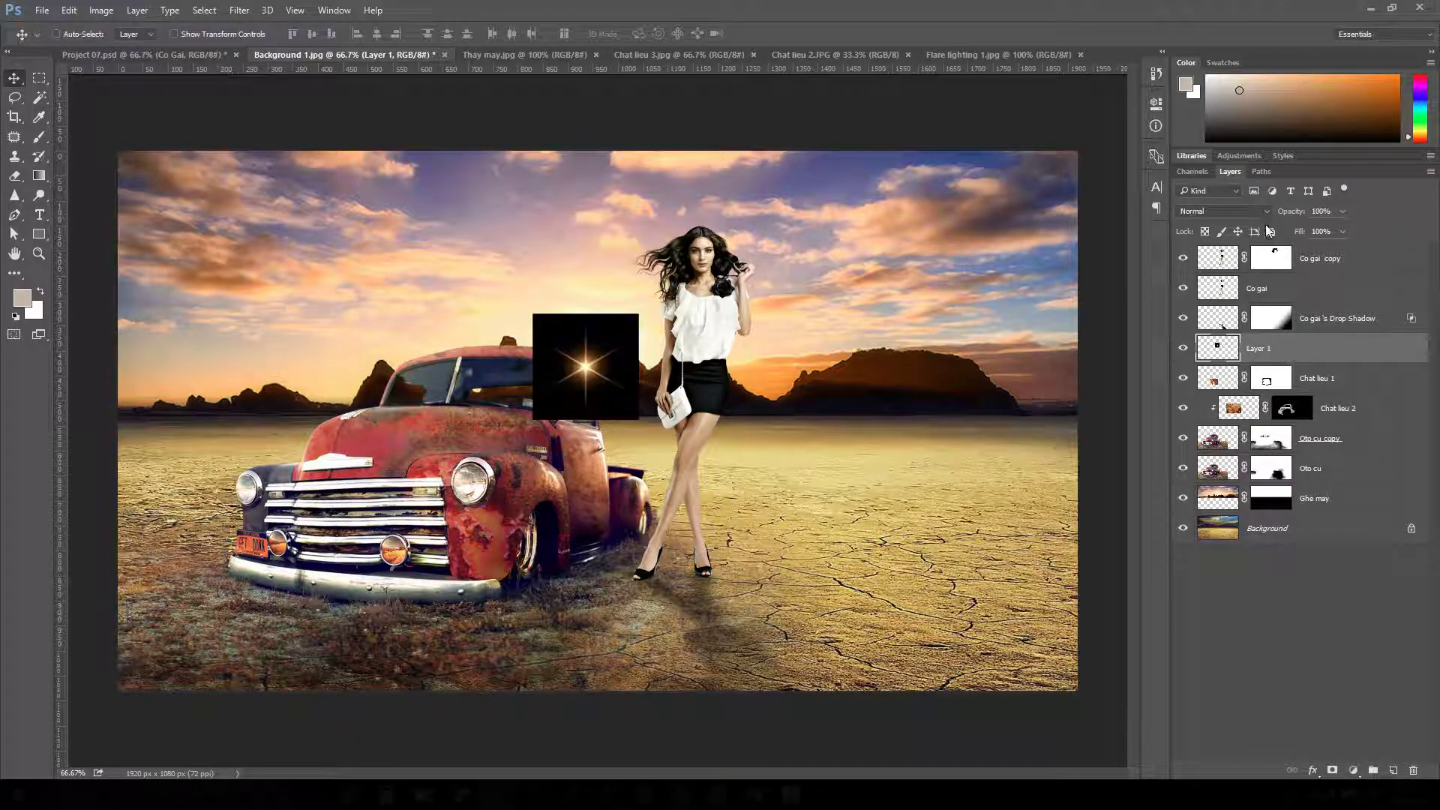
# - Set the flare layer's blend mode to Screen and align it with the sun beside the car's cab
pyautogui.click(1252, 212)
pyautogui.click(1204, 313)
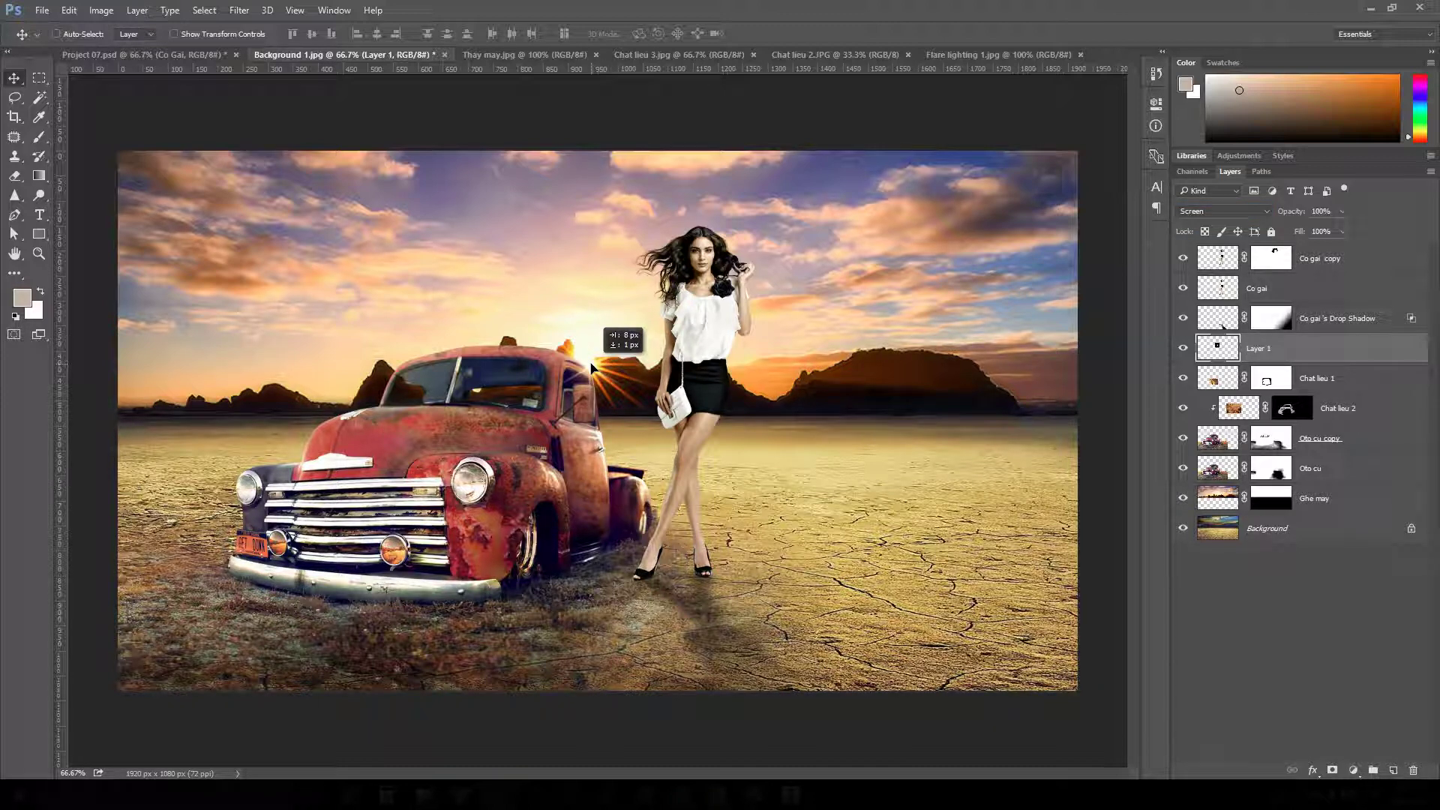
pyautogui.press('ctrl')
# - Scale the flare to about 213%, rotate it about 6.8° and fine-tune its position over the sun
pyautogui.hotkey('ctrl', 't')
pyautogui.moveTo(643, 315); pyautogui.dragTo(709, 249)
pyautogui.moveTo(773, 324); pyautogui.dragTo(773, 346)
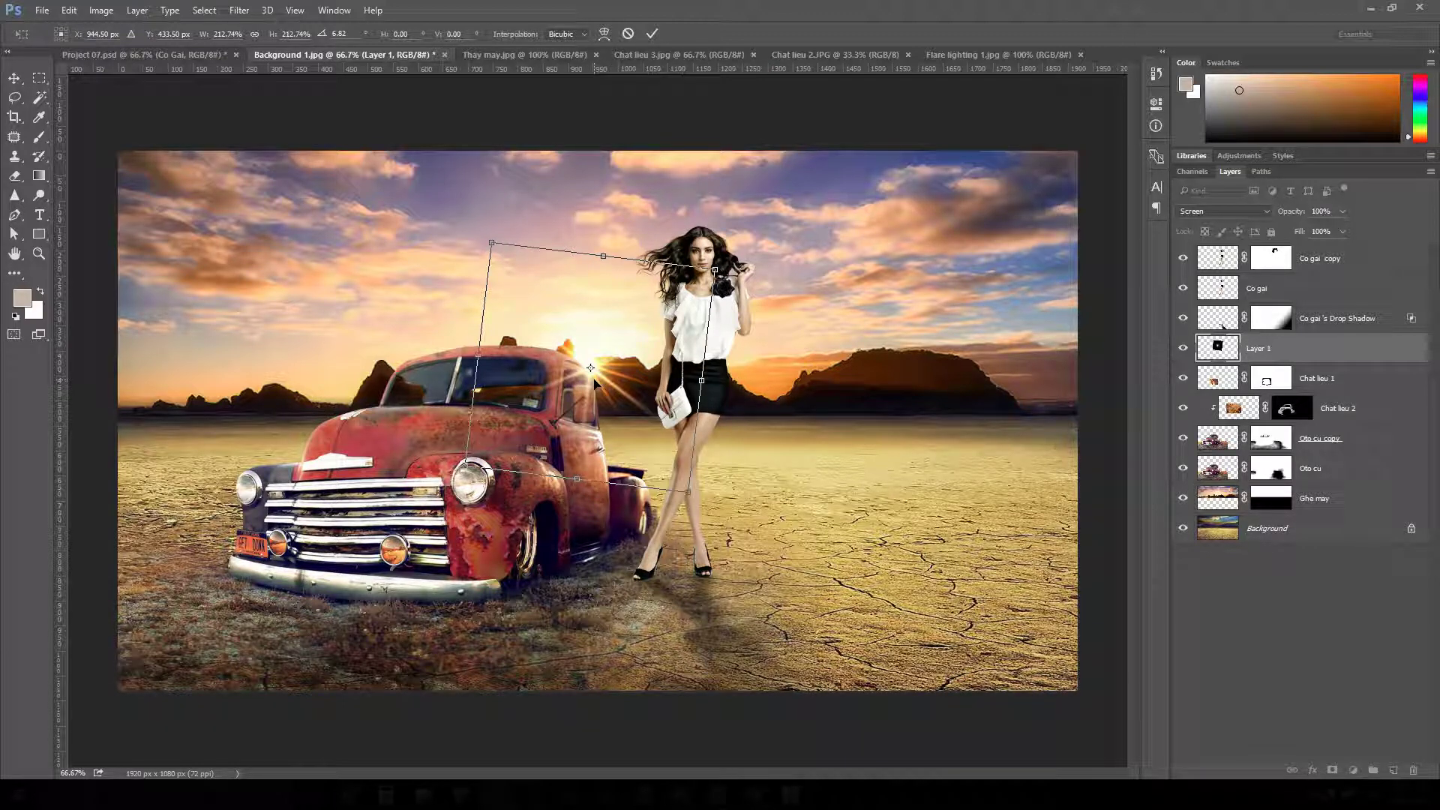
pyautogui.press('Return')
pyautogui.hotkey('ctrl', '+')
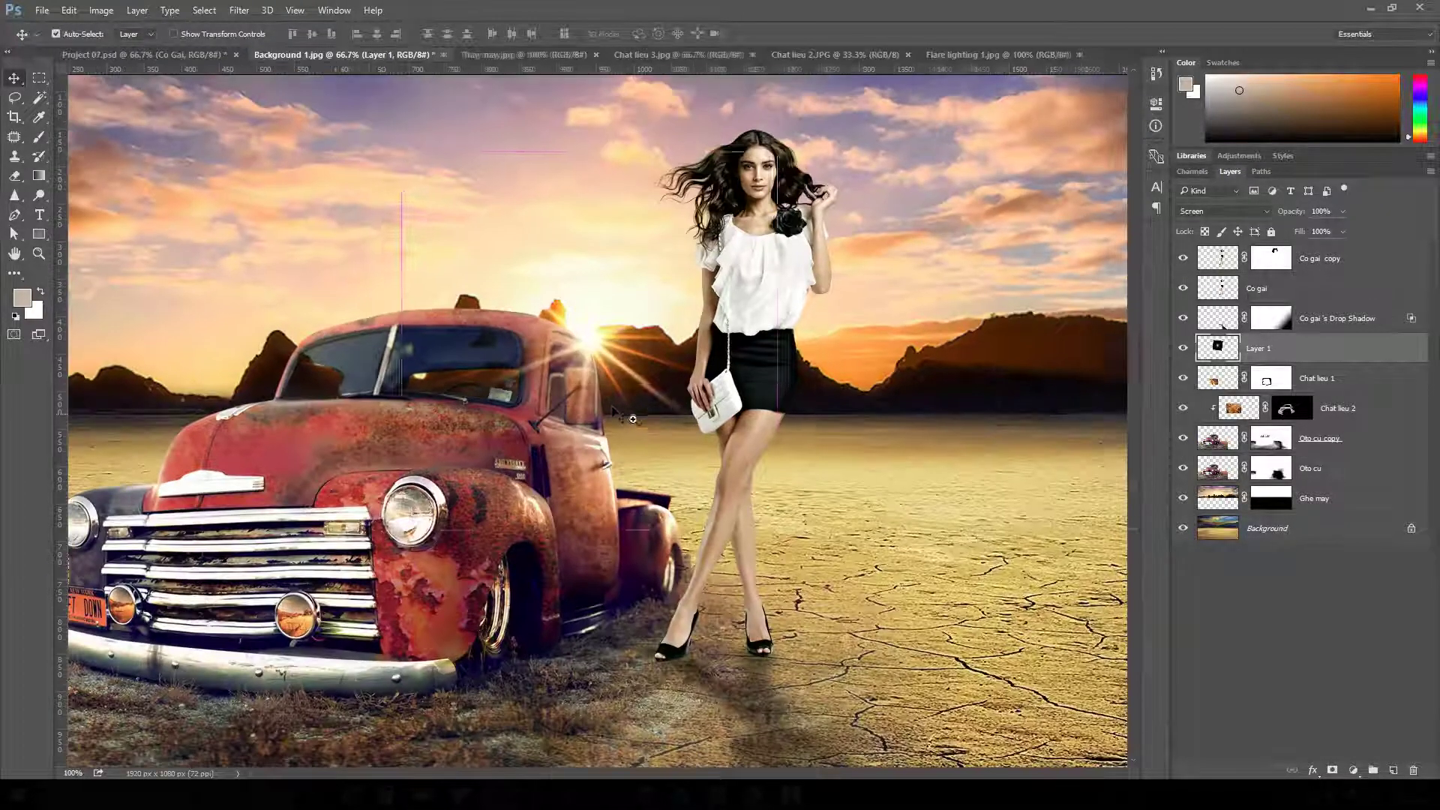
pyautogui.moveTo(590, 350)
pyautogui.mouseDown()
pyautogui.moveTo(620, 326)
pyautogui.moveTo(610, 339)
pyautogui.mouseUp()
pyautogui.keyDown('ctrl'); pyautogui.keyDown('alt'); pyautogui.click(661, 401); pyautogui.keyUp('alt'); pyautogui.keyUp('ctrl')
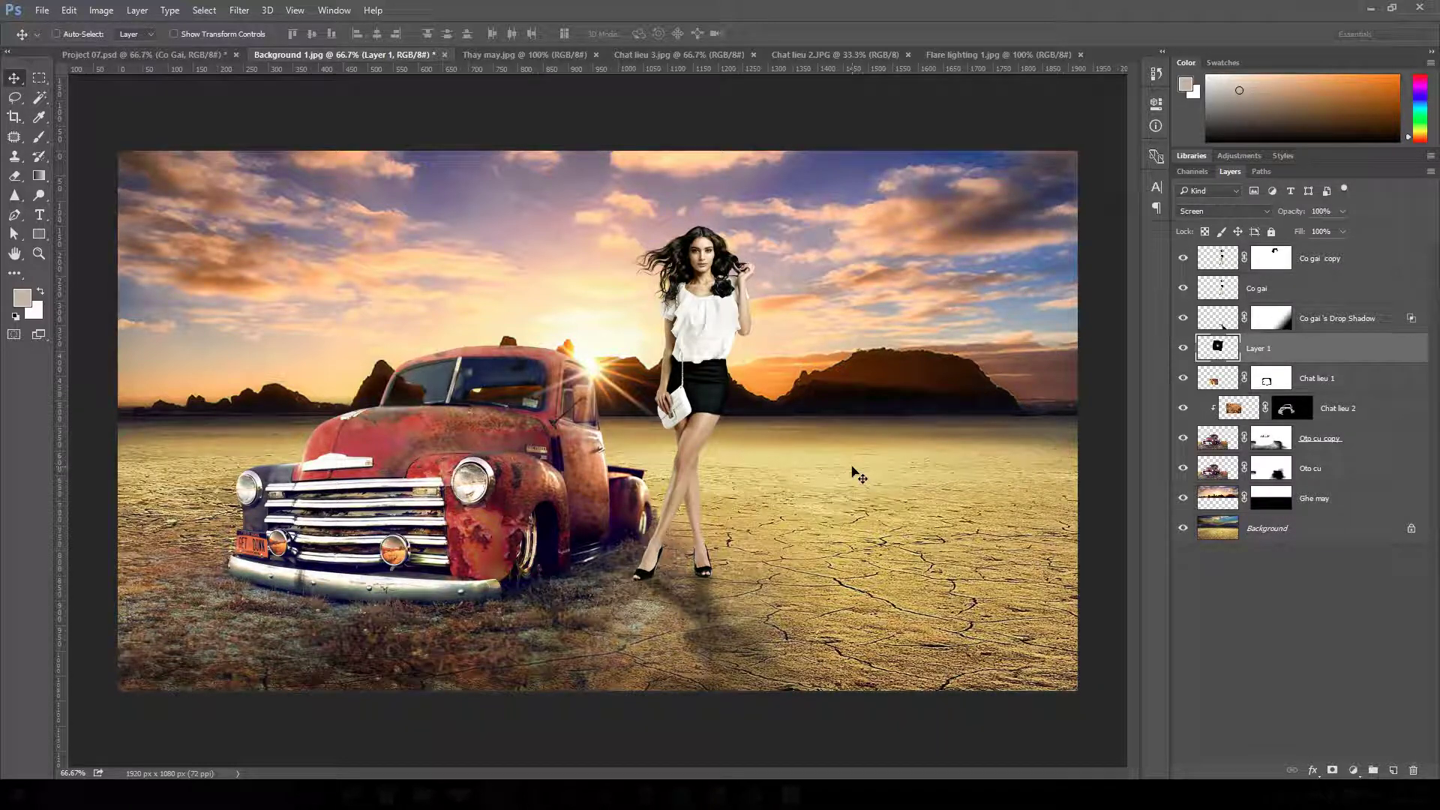
# - Open Gucci Bag.jpg and select its light grey background, including the area inside the handle, with the Magic Wand
pyautogui.hotkey('ctrl', 'o')
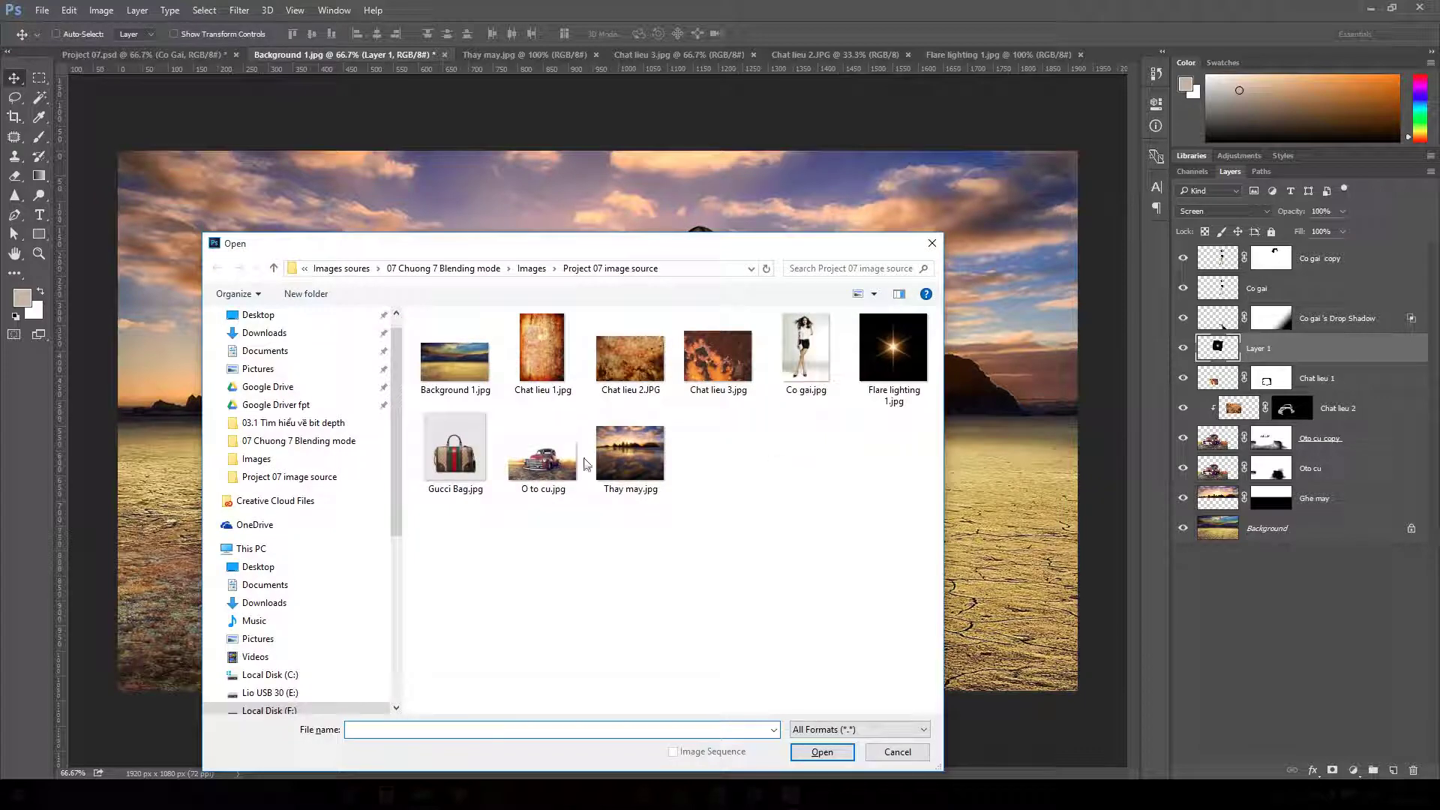
pyautogui.doubleClick(463, 452)
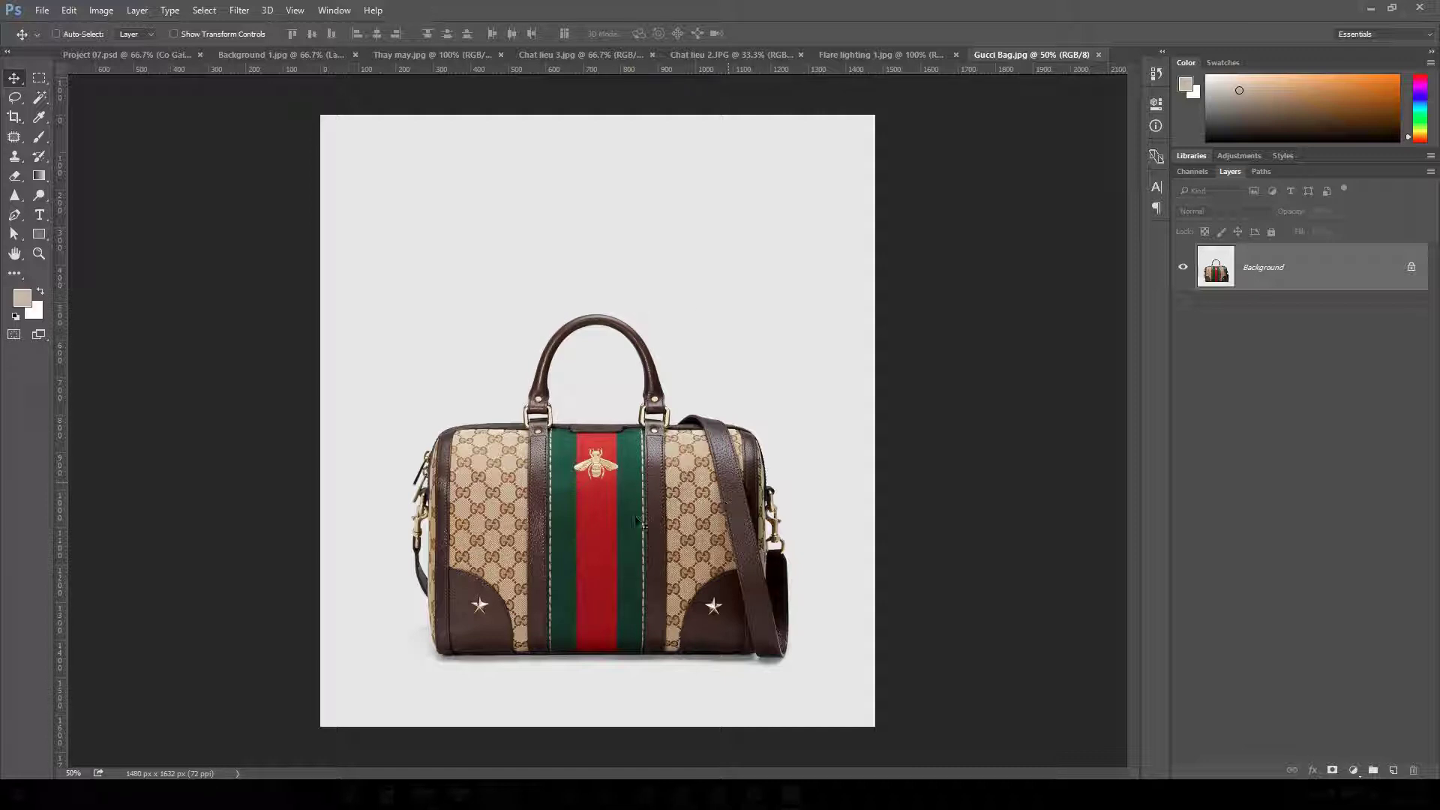
pyautogui.hotkey('ctrl', 'a')
pyautogui.rightClick(43, 96)
pyautogui.click(97, 114)
pyautogui.click(598, 380)
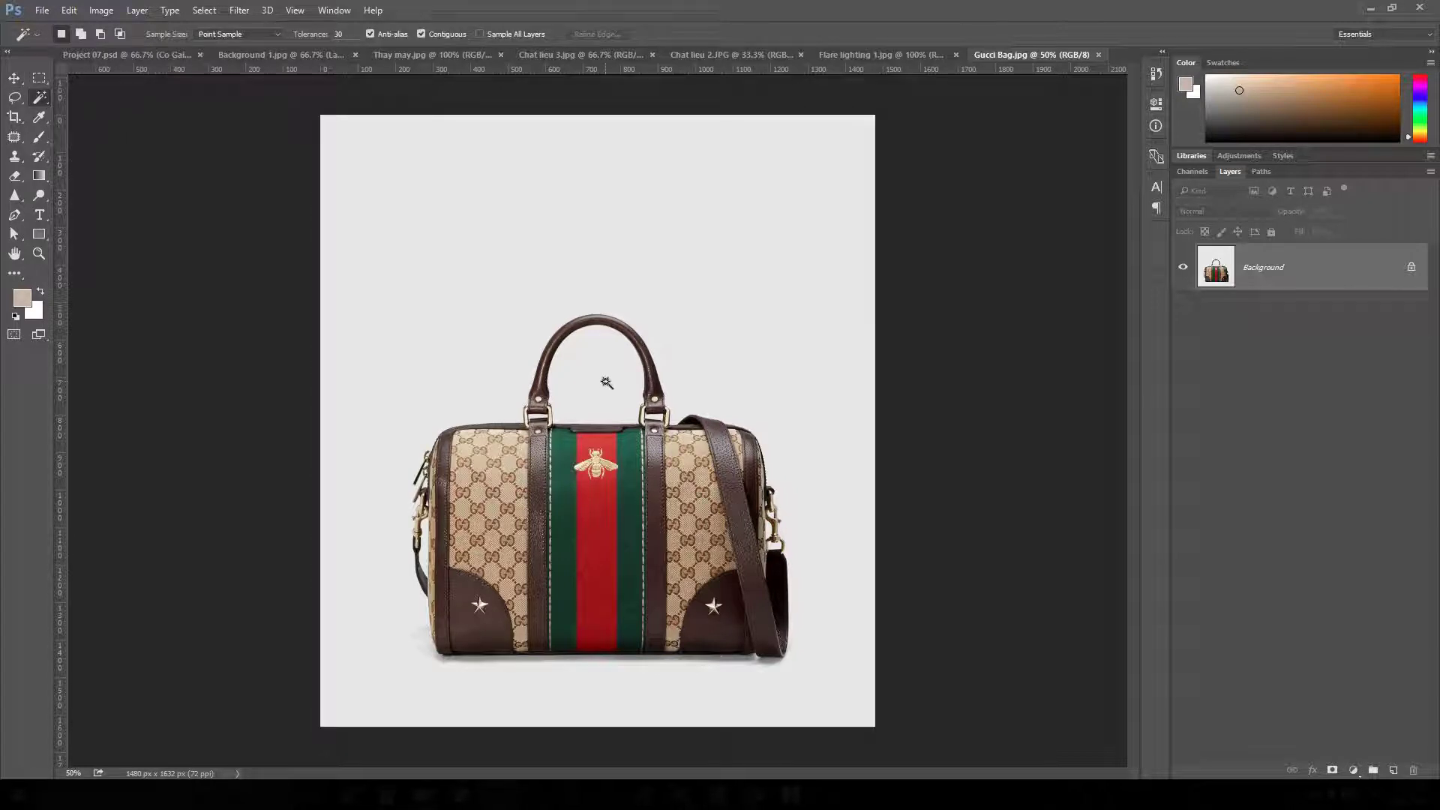
pyautogui.keyDown('shift'); pyautogui.click(804, 430); pyautogui.keyUp('shift')
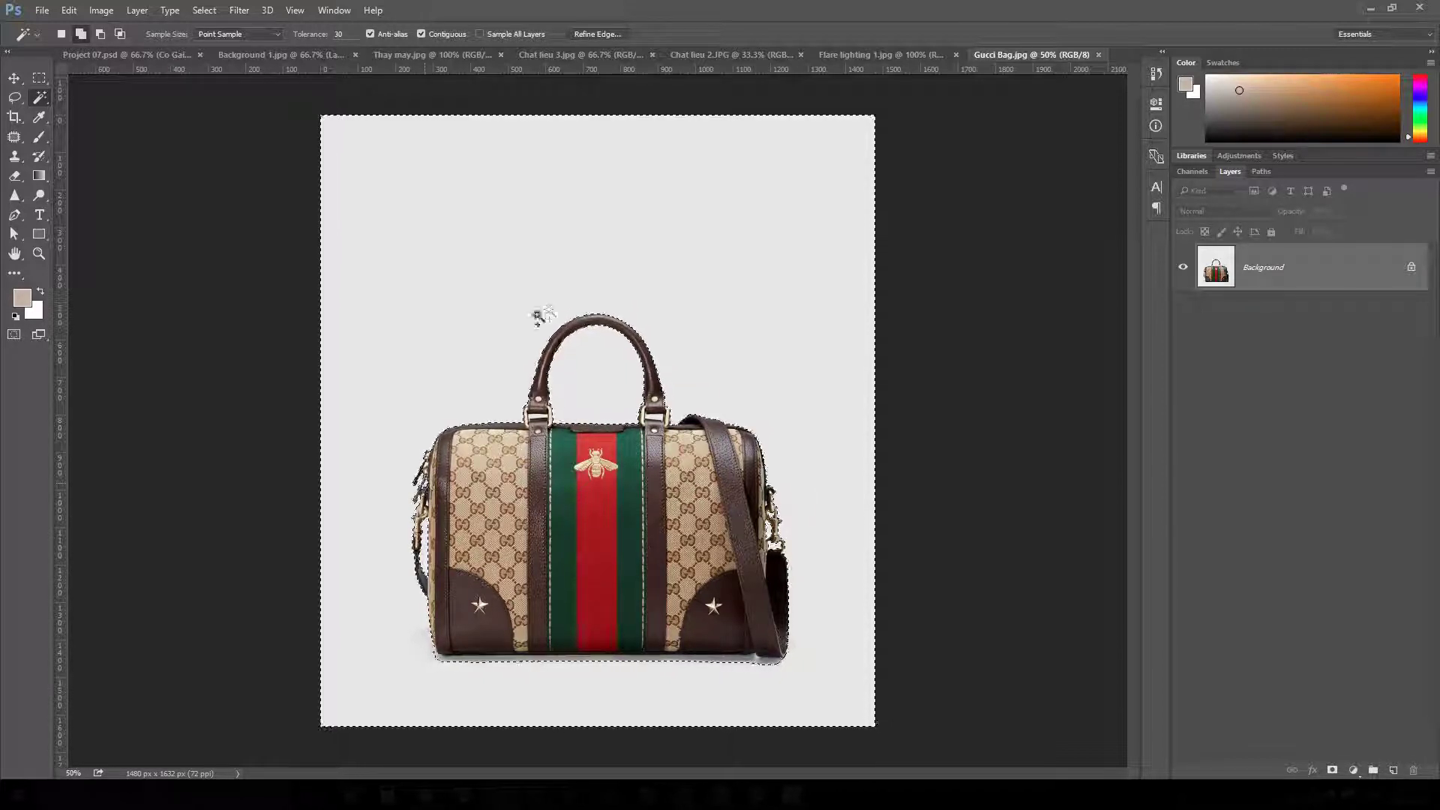
# - Invert the selection to isolate the bag and copy it
pyautogui.click(204, 10)
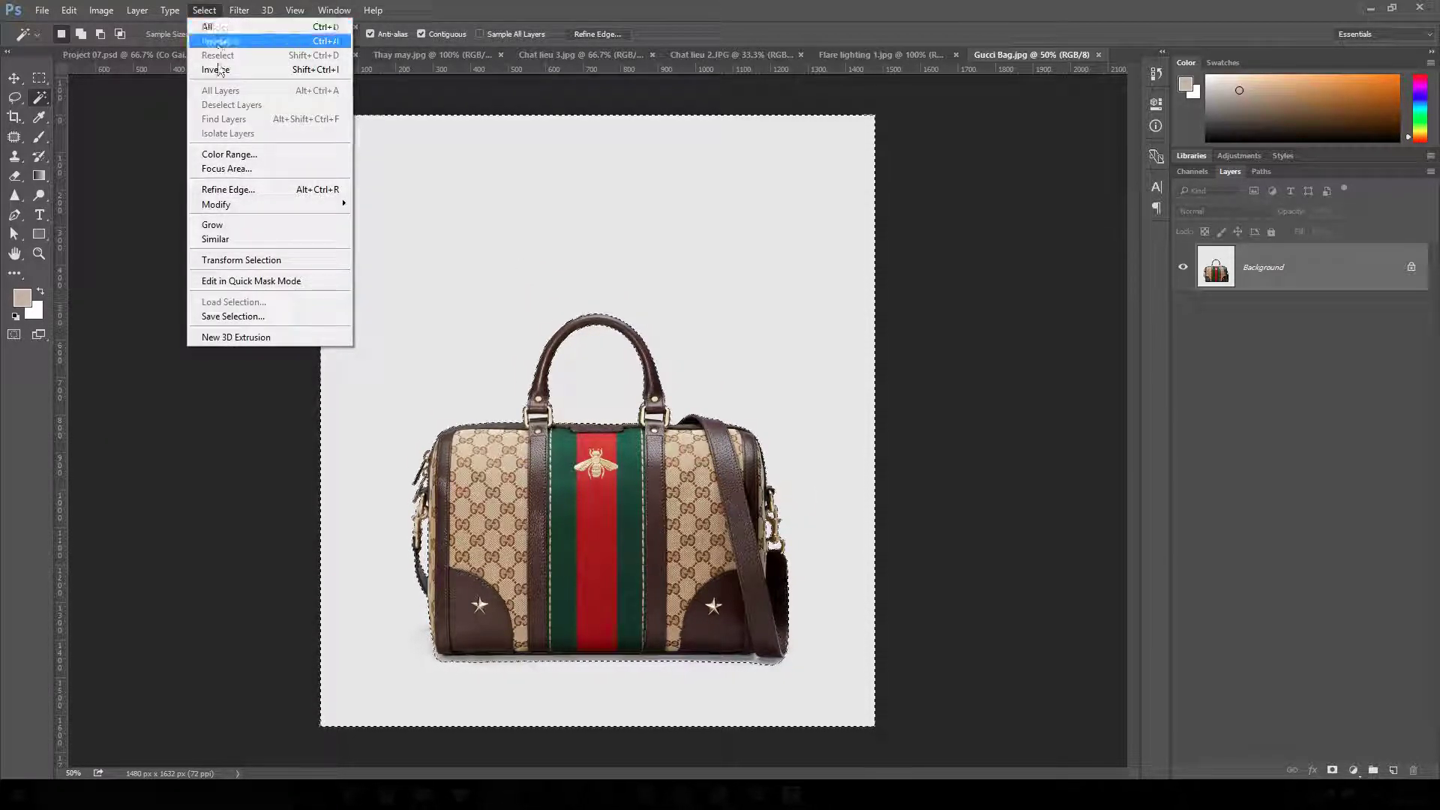
pyautogui.click(202, 12)
pyautogui.click(220, 69)
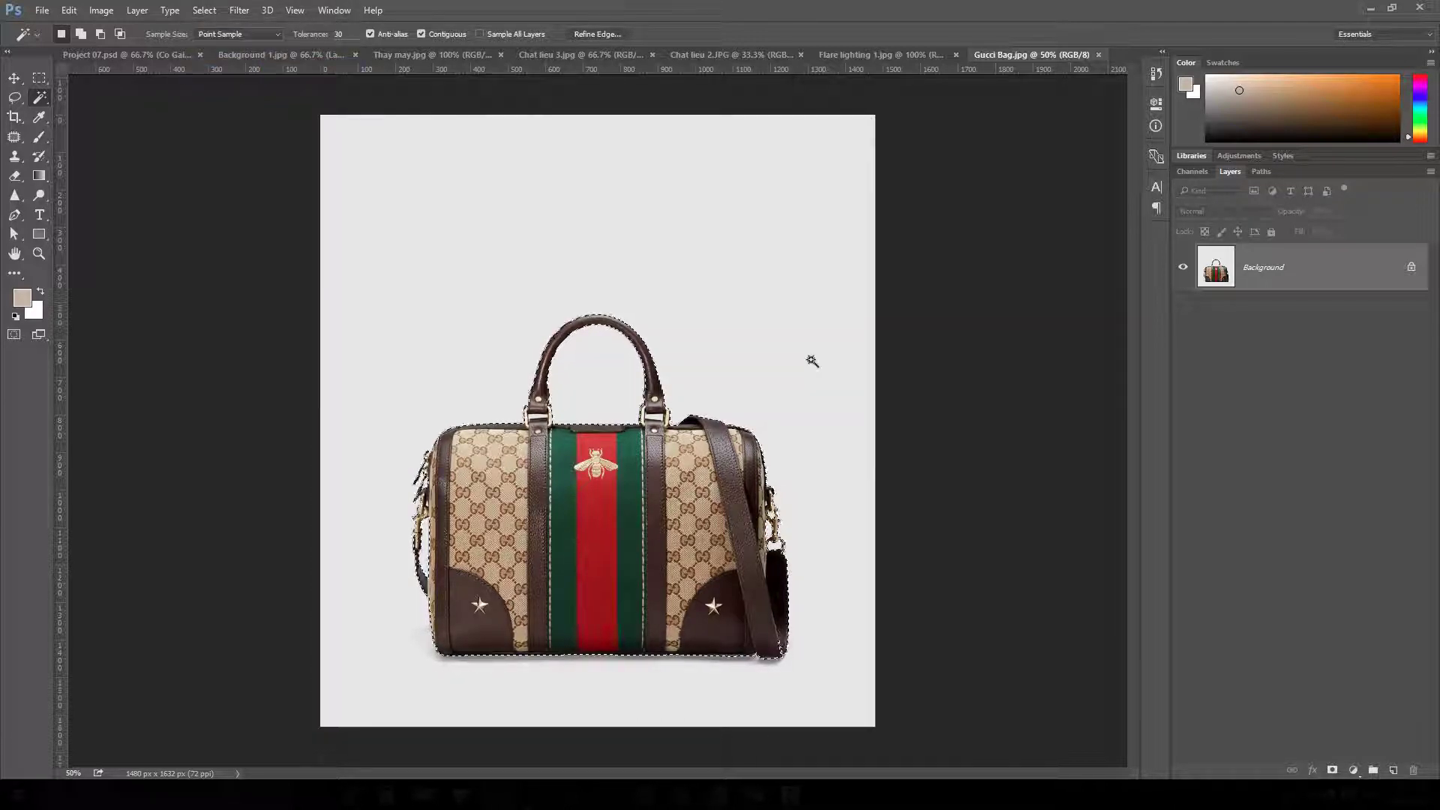
# - Paste the bag into Background 1.jpg and move its layer to the top of the layer stack
pyautogui.click(273, 55)
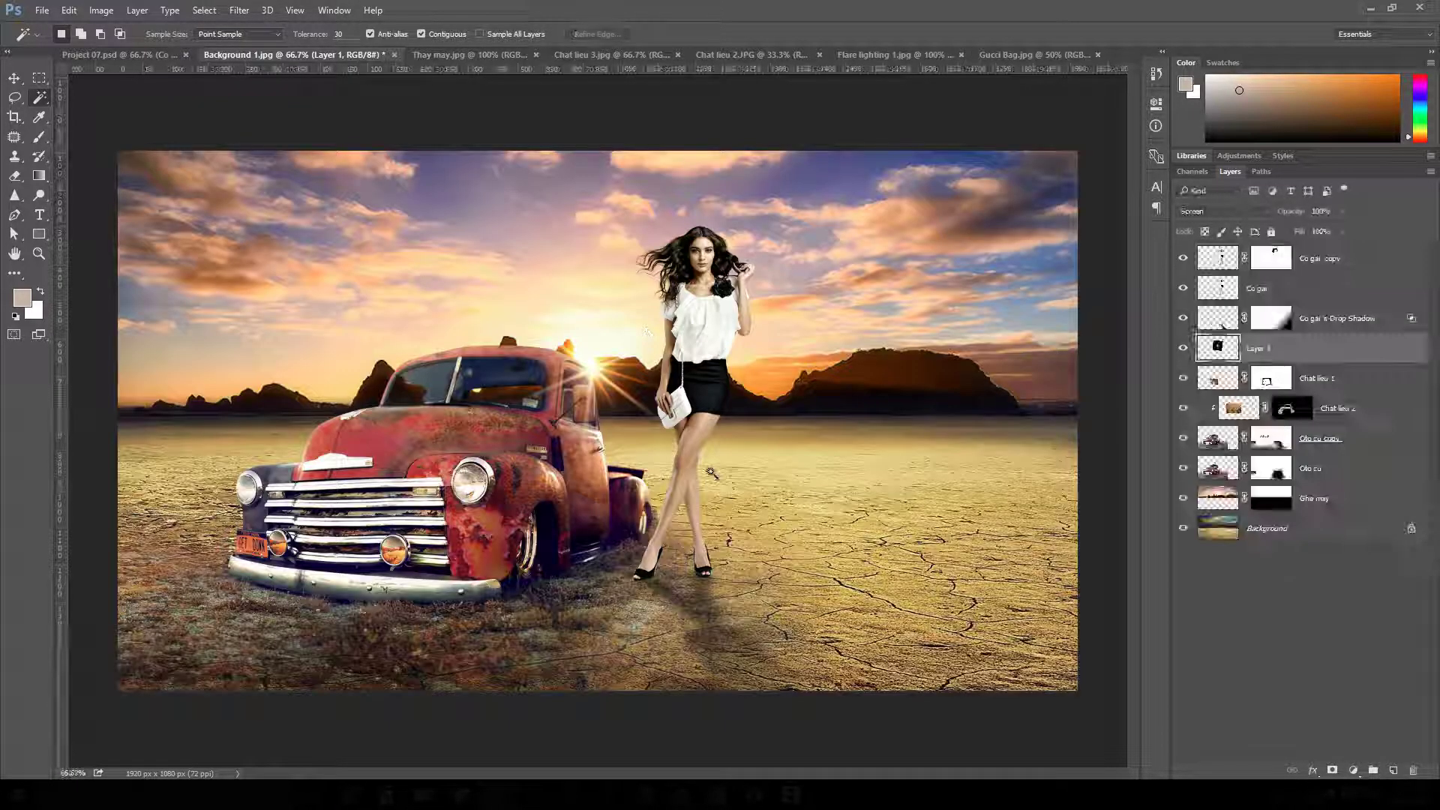
pyautogui.hotkey('ctrl', 'v')
pyautogui.click(15, 78)
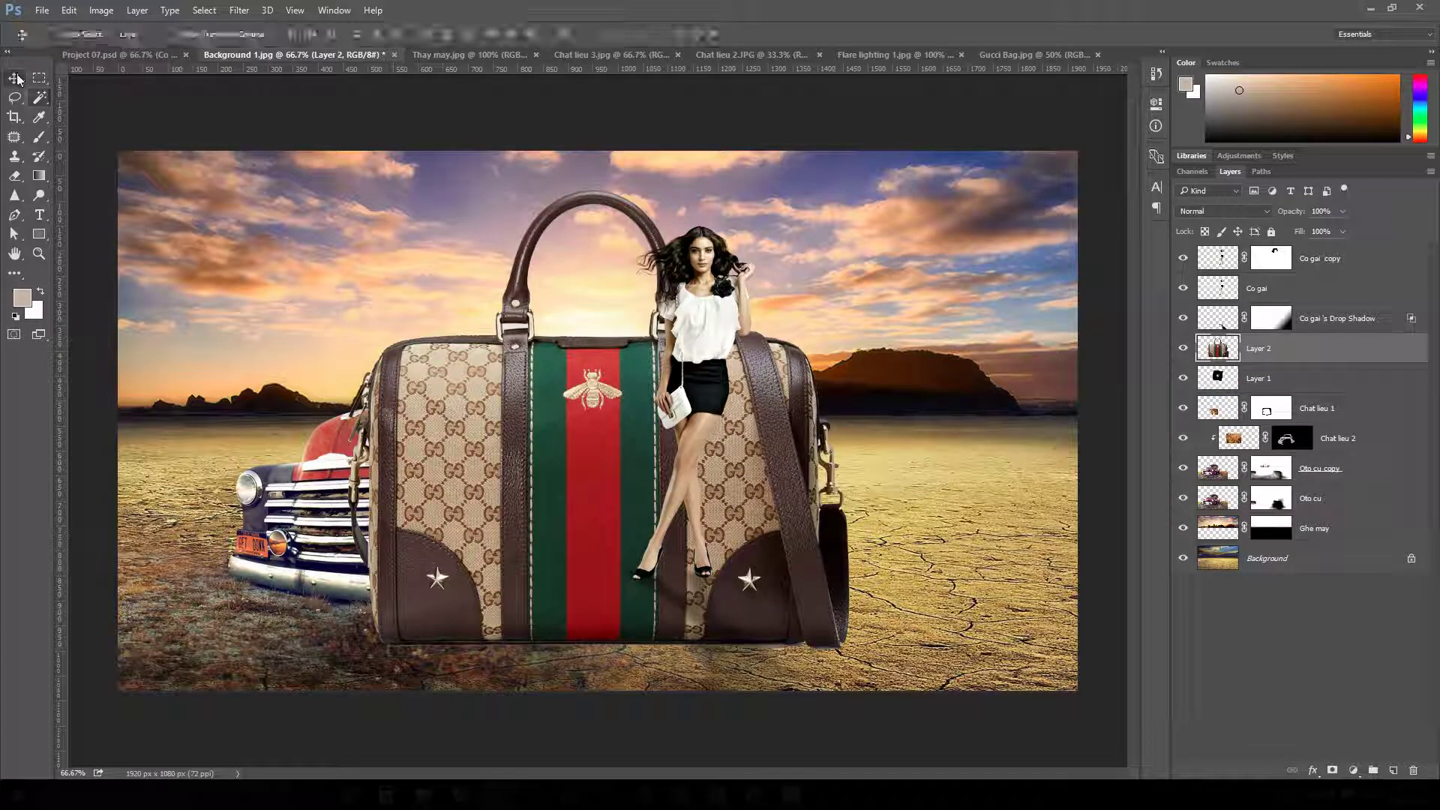
pyautogui.moveTo(1341, 246); pyautogui.dragTo(1339, 249)
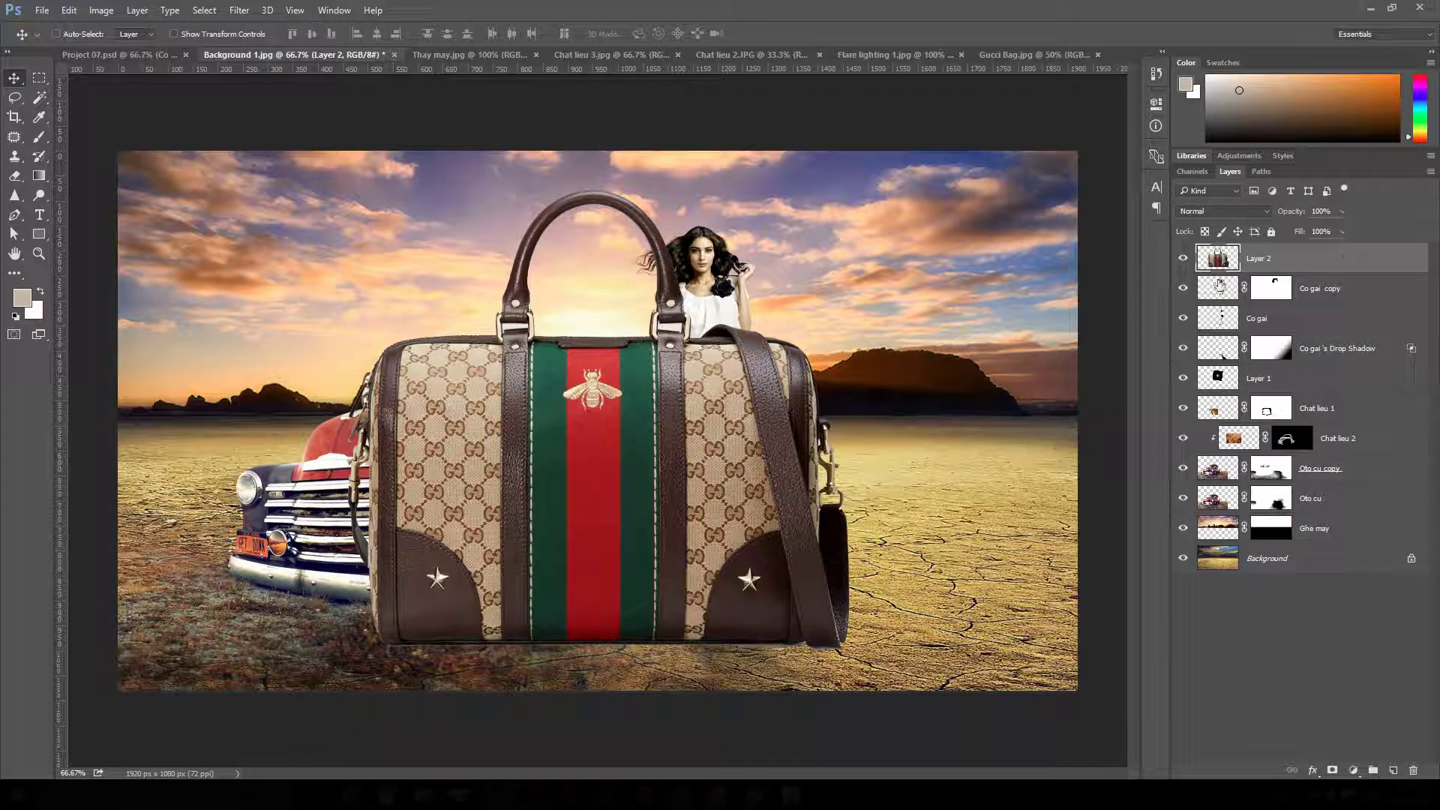
# - Scale the bag down to about 24% and place it on the ground in the image's lower-right corner
pyautogui.hotkey('ctrl', 't')
pyautogui.moveTo(345, 186); pyautogui.dragTo(704, 517)
pyautogui.moveTo(776, 585); pyautogui.dragTo(964, 588)
pyautogui.moveTo(1036, 518); pyautogui.dragTo(1028, 528)
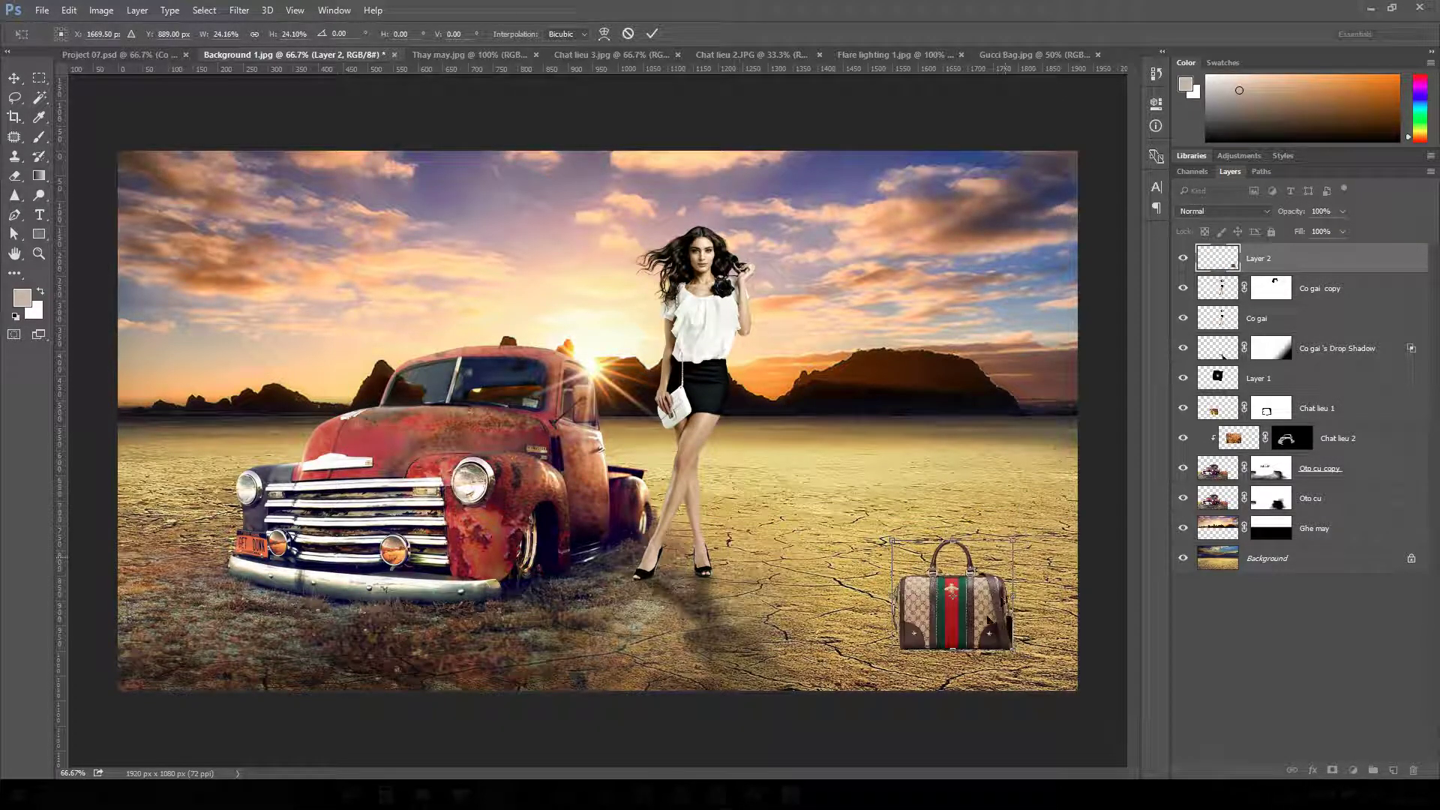
pyautogui.press('Return')
pyautogui.moveTo(970, 626); pyautogui.dragTo(1022, 620)
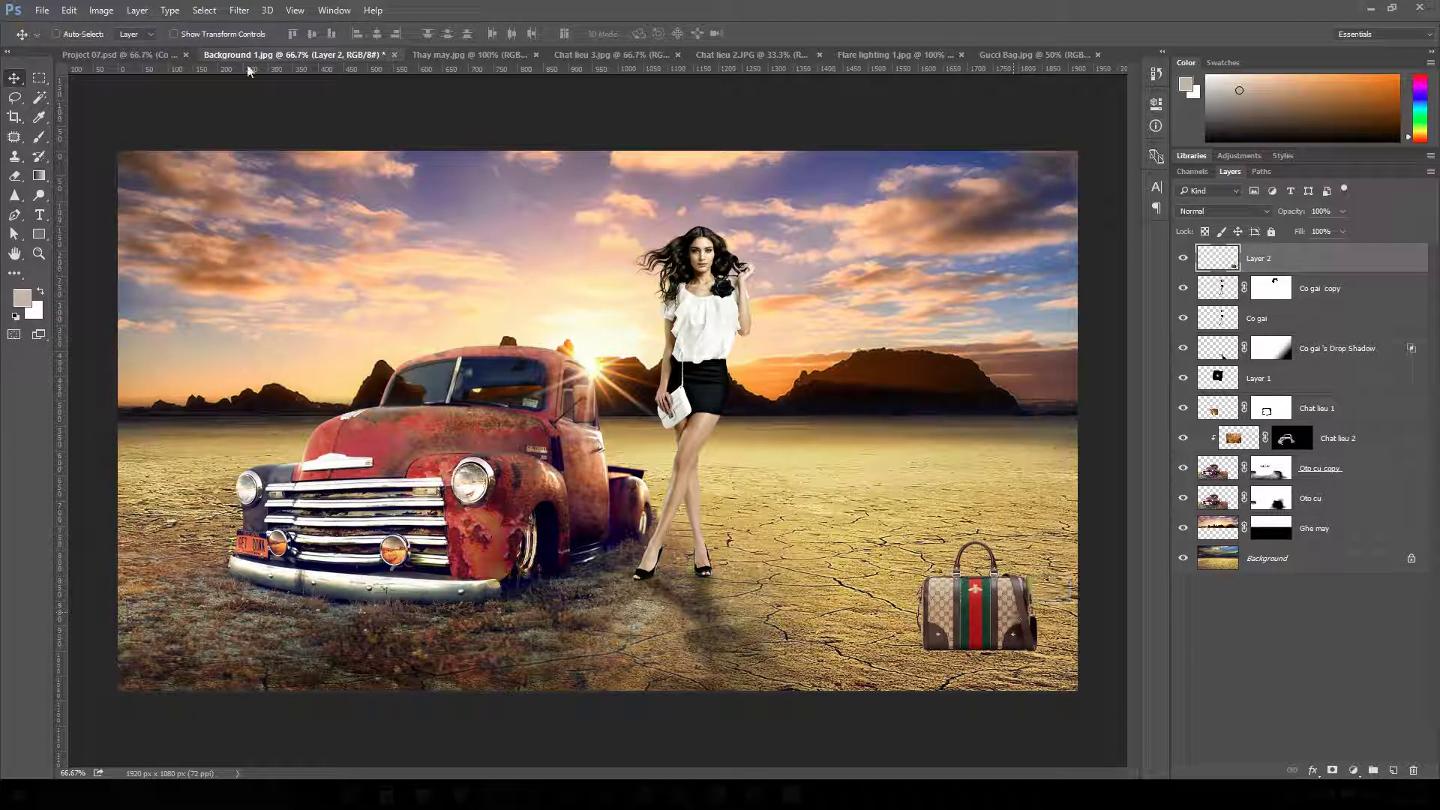
# - Check the finished Project 07.psd, try moving its GUCCI and bag fashion text, and return to Background 1.jpg
pyautogui.click(161, 60)
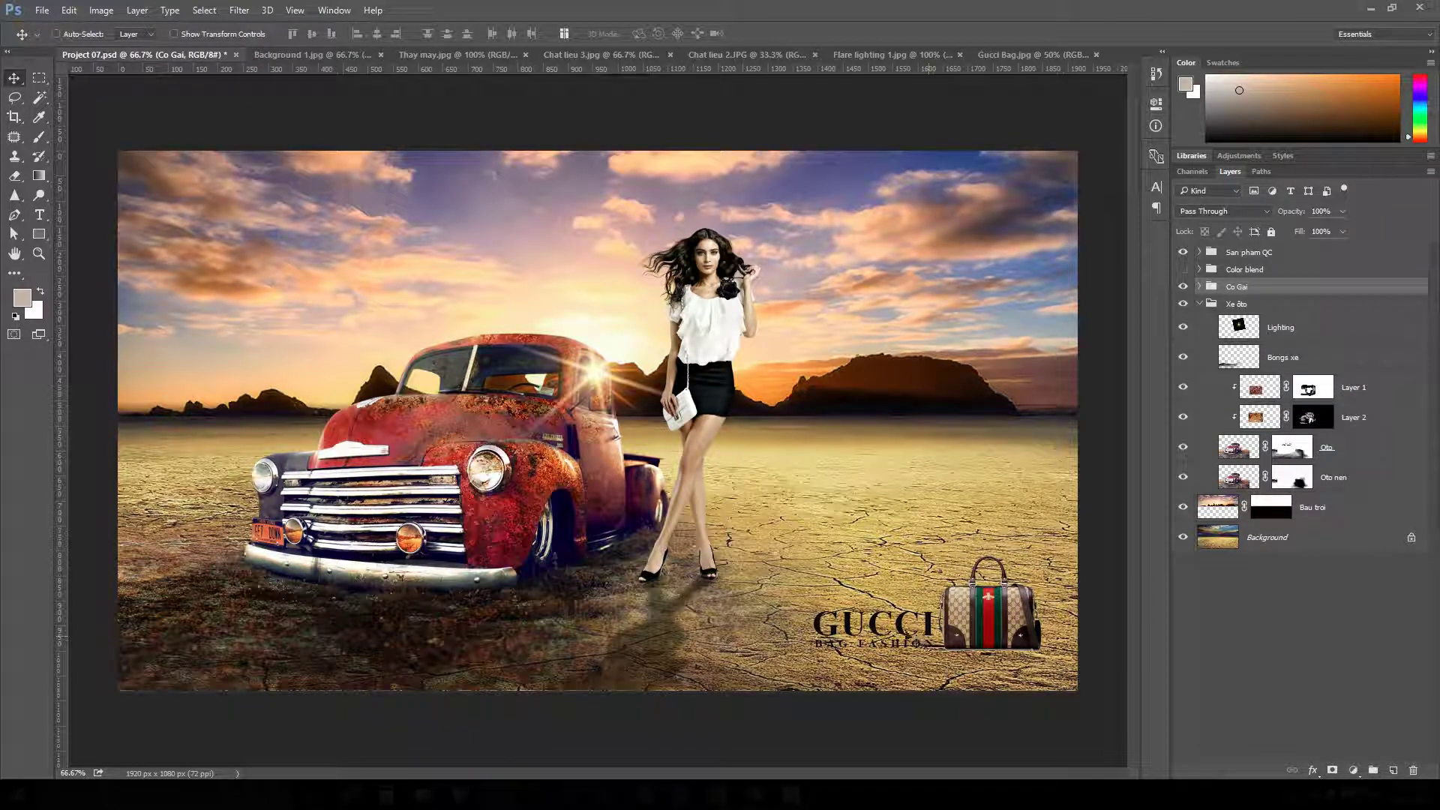
pyautogui.click(56, 33)
pyautogui.moveTo(900, 627); pyautogui.dragTo(922, 540)
pyautogui.keyDown('shift'); pyautogui.click(909, 647); pyautogui.keyUp('shift')
pyautogui.hotkey('ctrl', 'z')
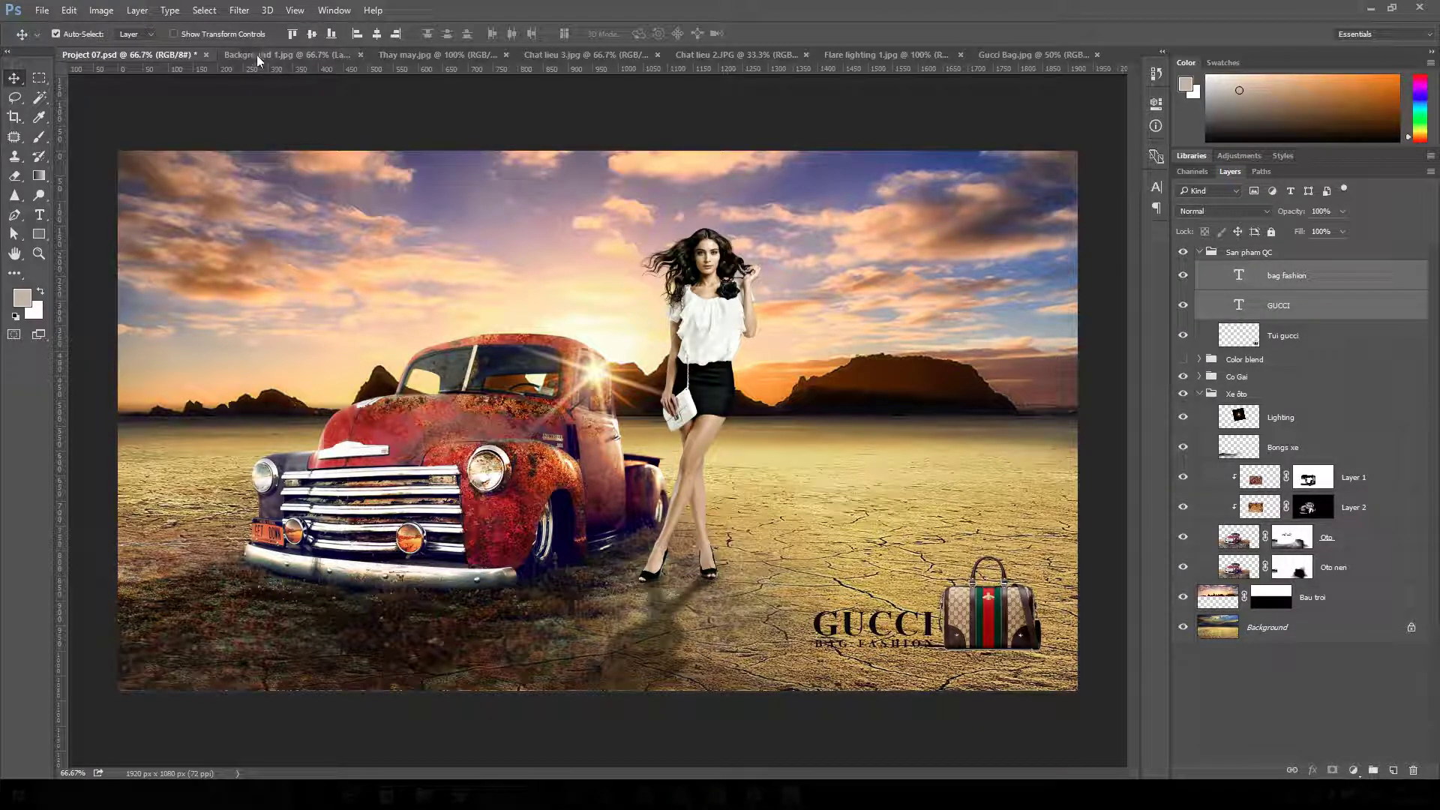
pyautogui.click(282, 55)
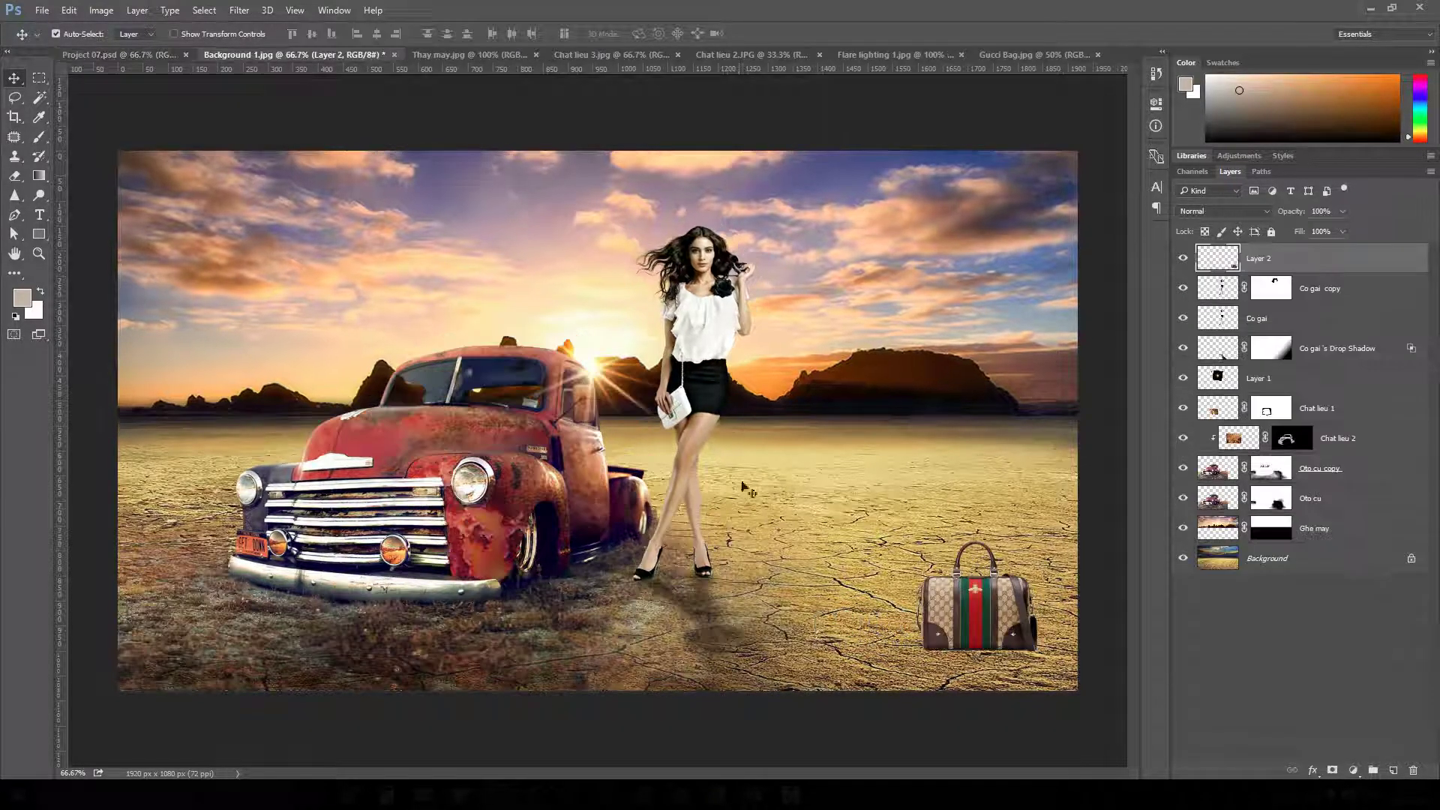
pyautogui.moveTo(40, 214); pyautogui.dragTo(112, 217)
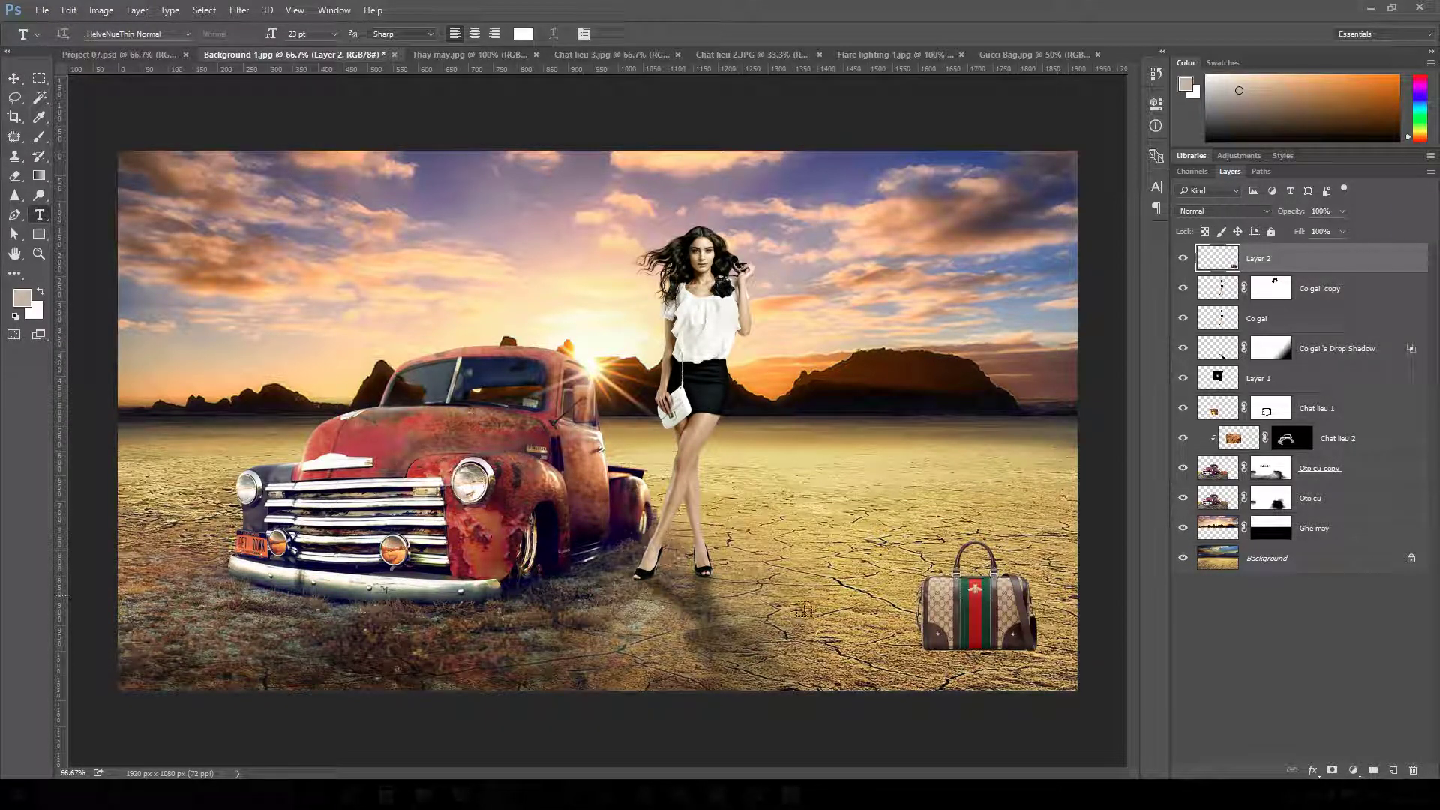
pyautogui.click(804, 609)
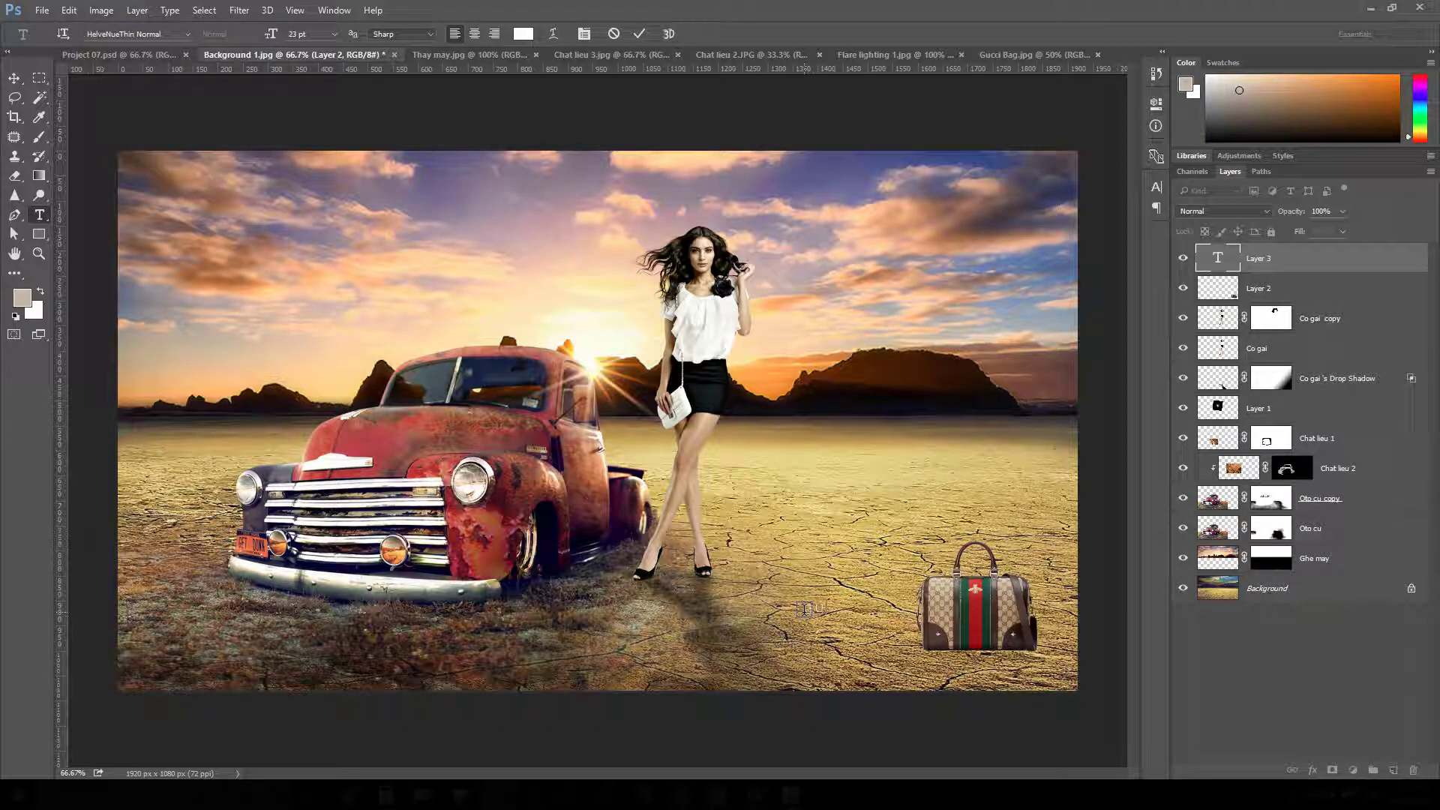
pyautogui.hotkey('ctrl', 'a')
pyautogui.click(14, 78)
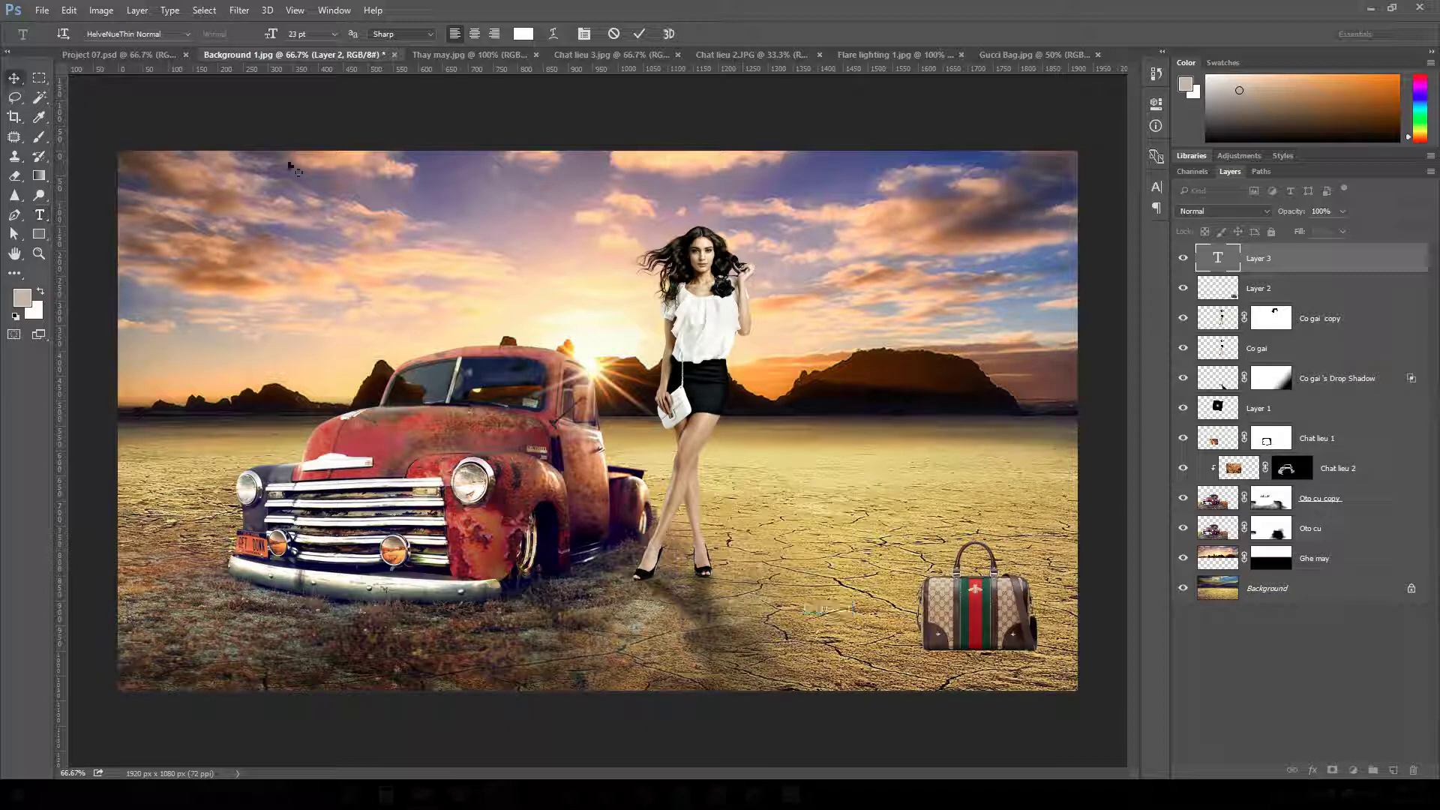
# - Copy the GUCCI and bag fashion text layers from Project 07.psd into Background 1.jpg, placing them just left of the bag
pyautogui.click(161, 54)
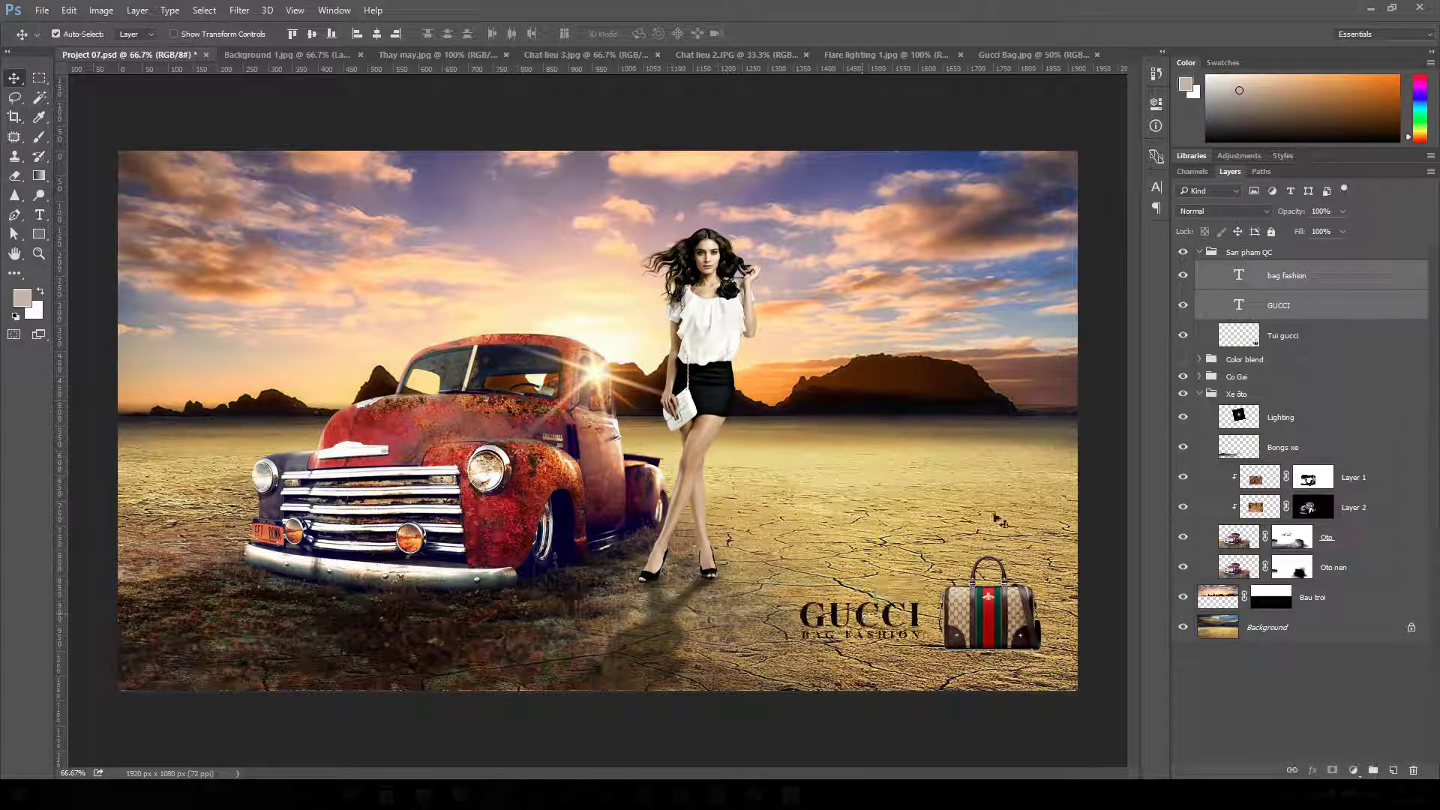
pyautogui.click(1240, 306)
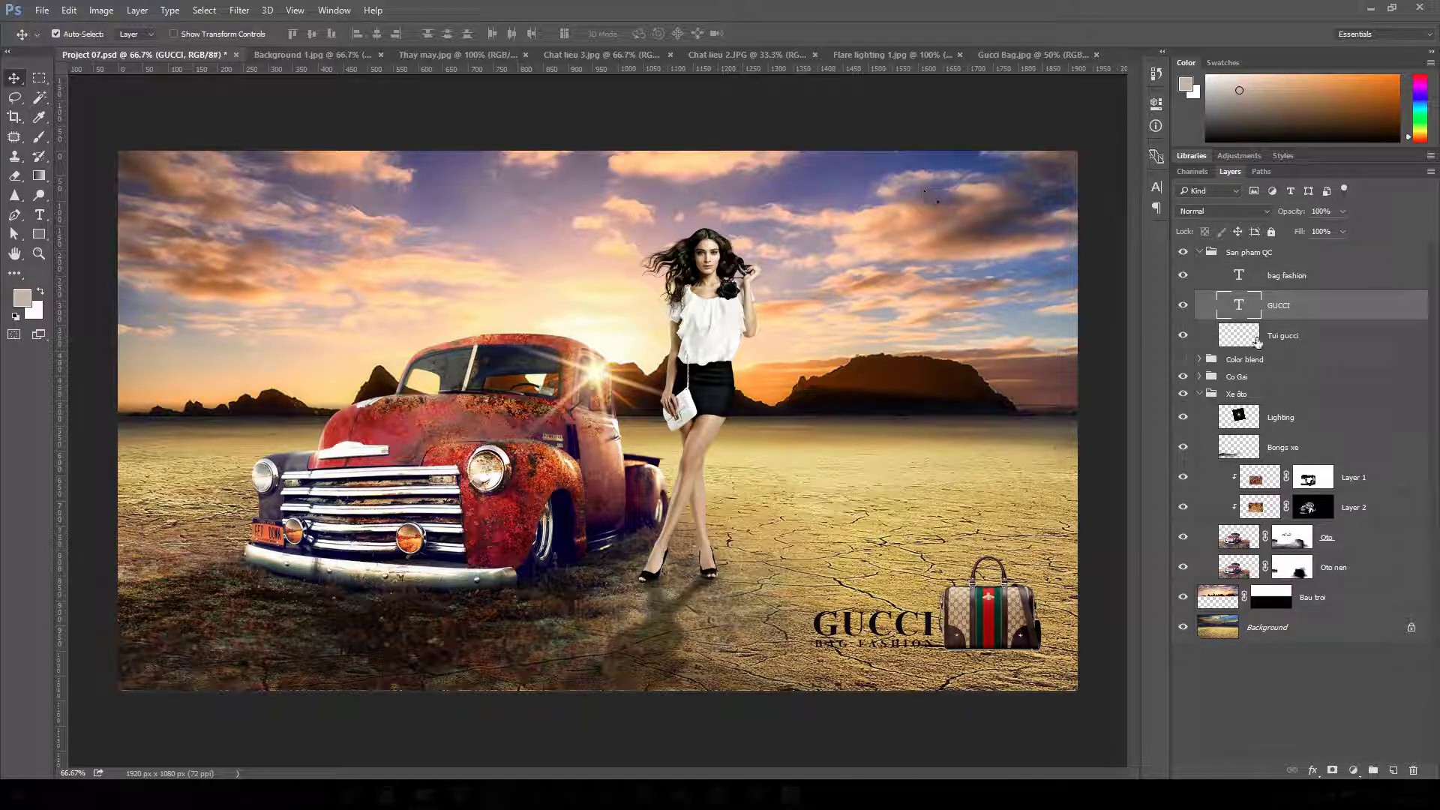
pyautogui.doubleClick(1239, 305)
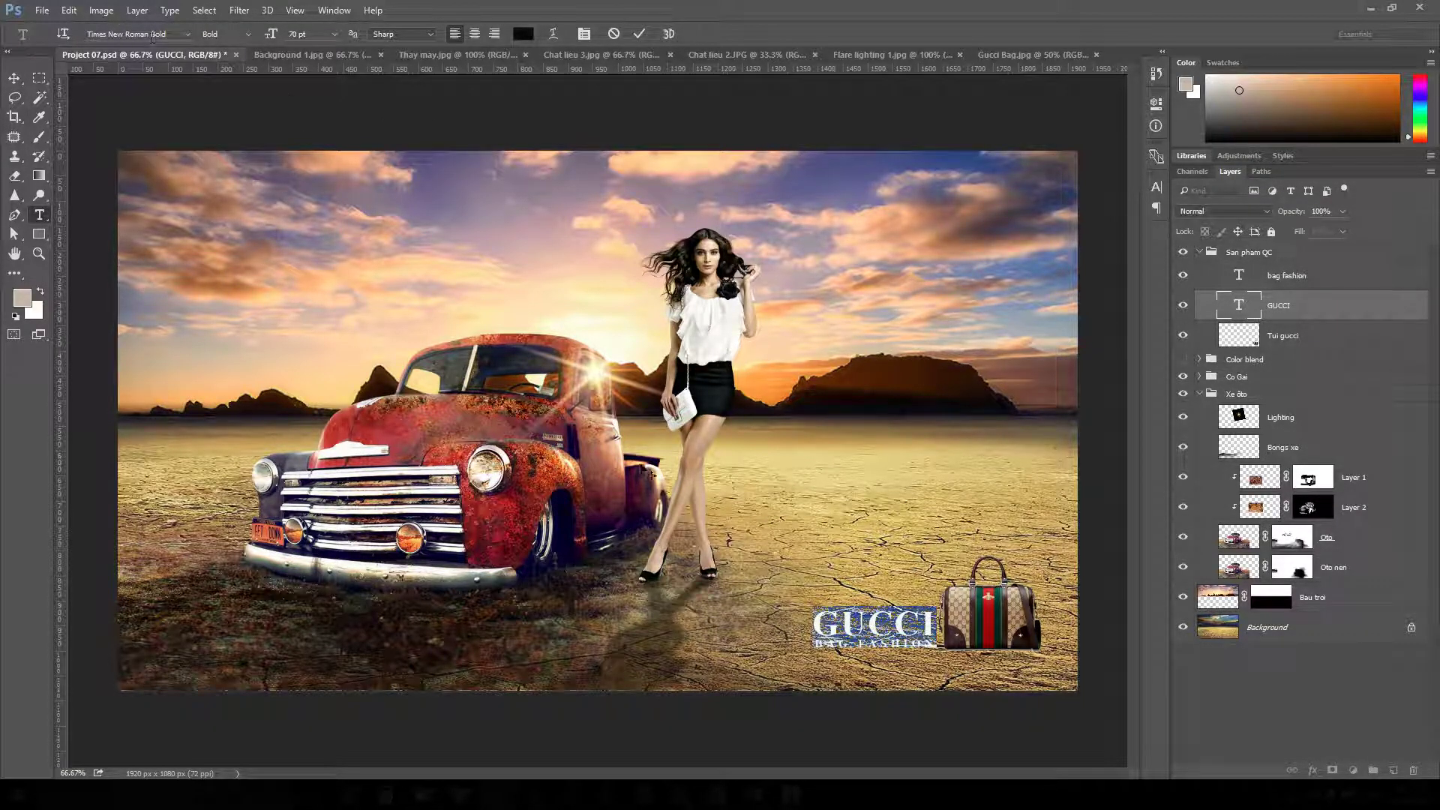
pyautogui.click(14, 79)
pyautogui.keyDown('shift'); pyautogui.click(1297, 278); pyautogui.keyUp('shift')
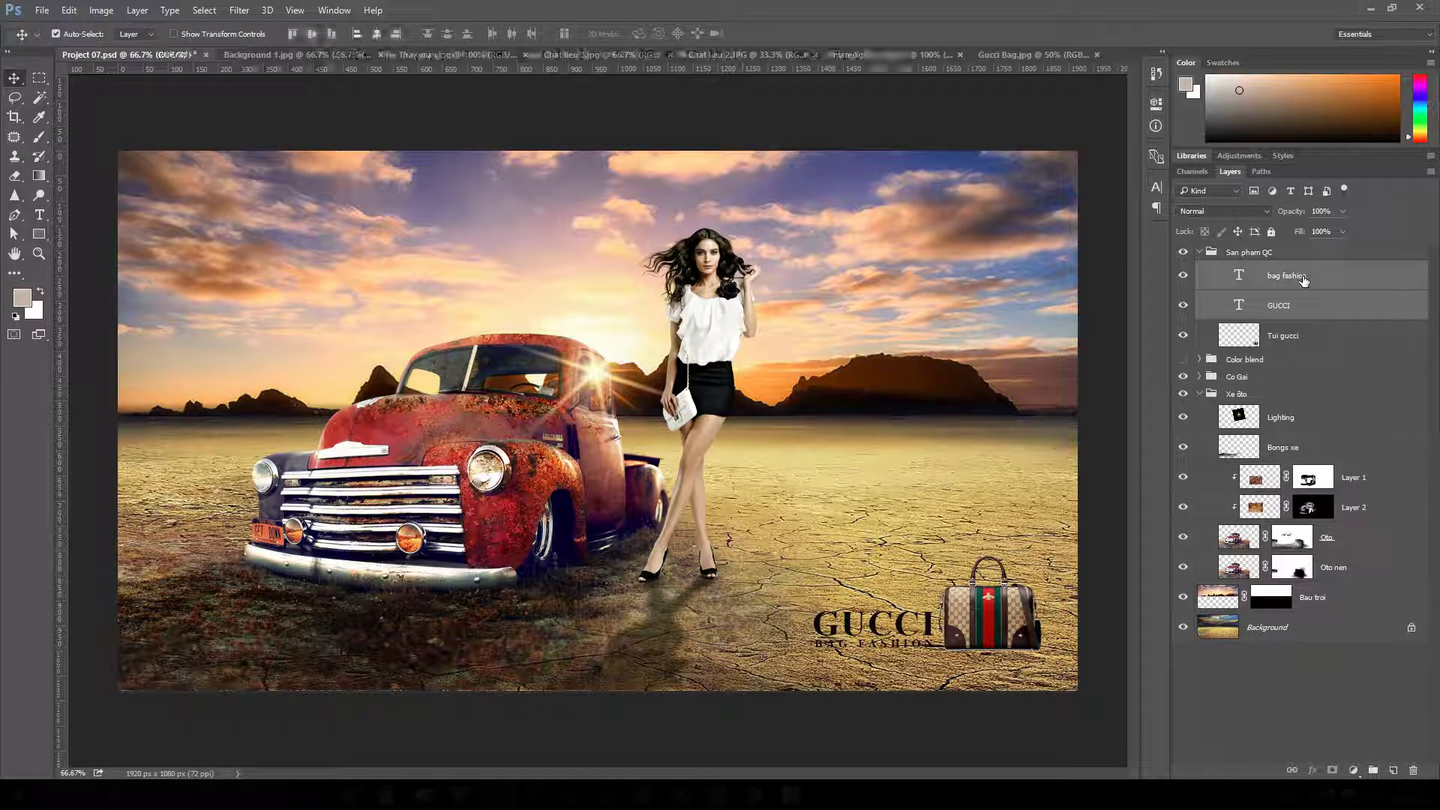
pyautogui.moveTo(876, 623)
pyautogui.mouseDown()
pyautogui.moveTo(870, 420)
pyautogui.moveTo(338, 64)
pyautogui.moveTo(720, 544)
pyautogui.moveTo(870, 619)
pyautogui.moveTo(852, 621)
pyautogui.mouseUp()
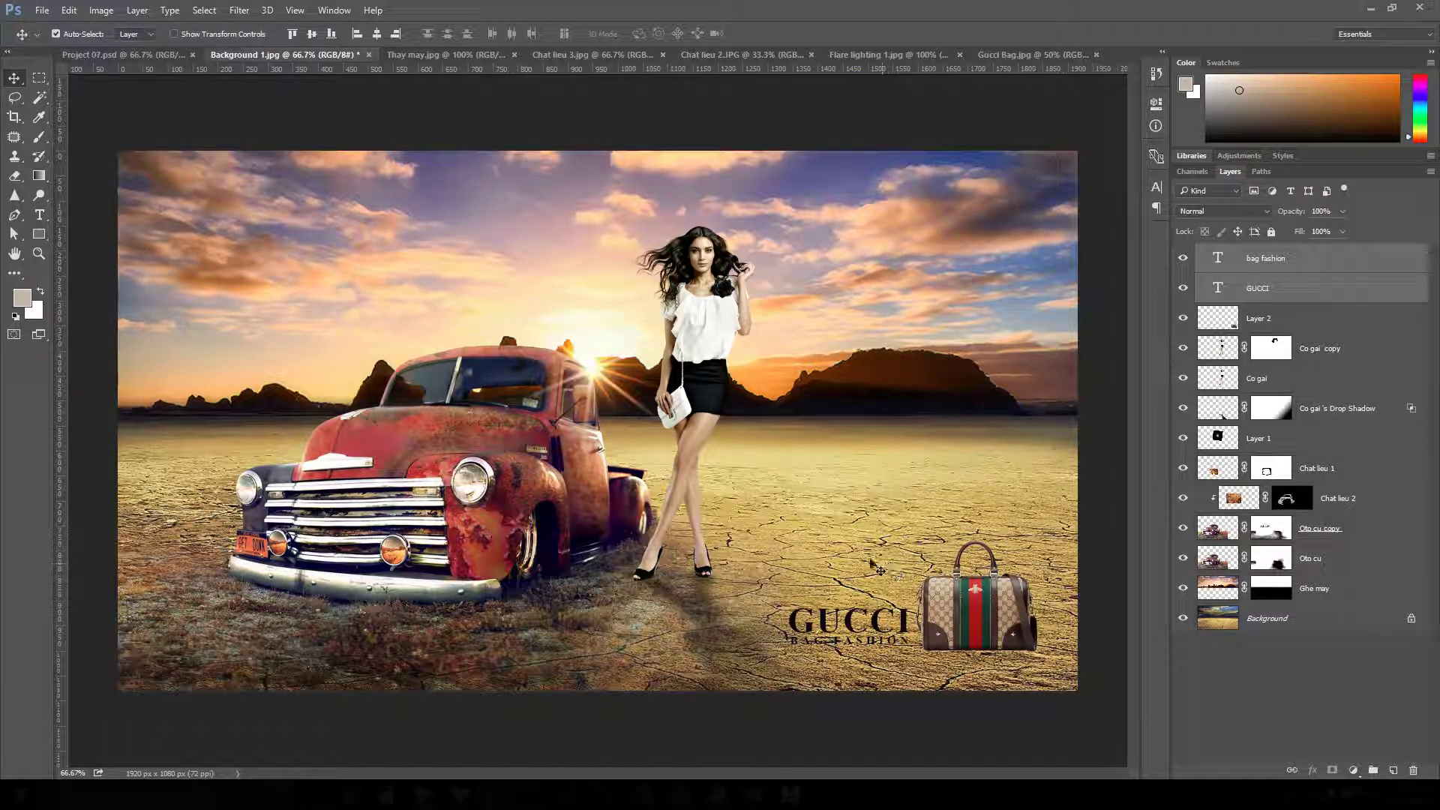
pyautogui.hotkey('ctrl', '-')
pyautogui.hotkey('ctrl', '+')
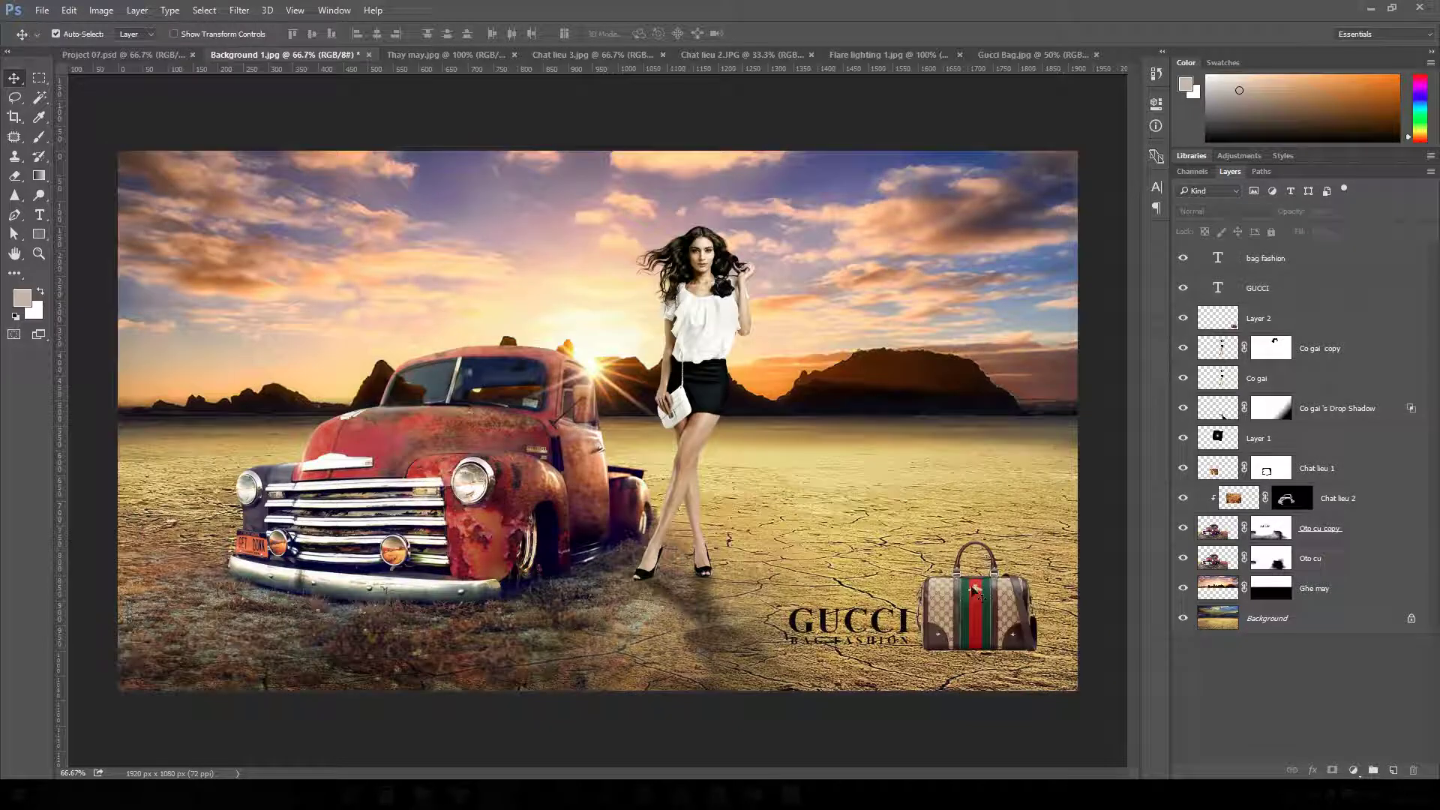
# - Switch to Project 07.psd, collapse the car layer group and toggle the Color blend group's visibility to examine its effect
pyautogui.click(146, 55)
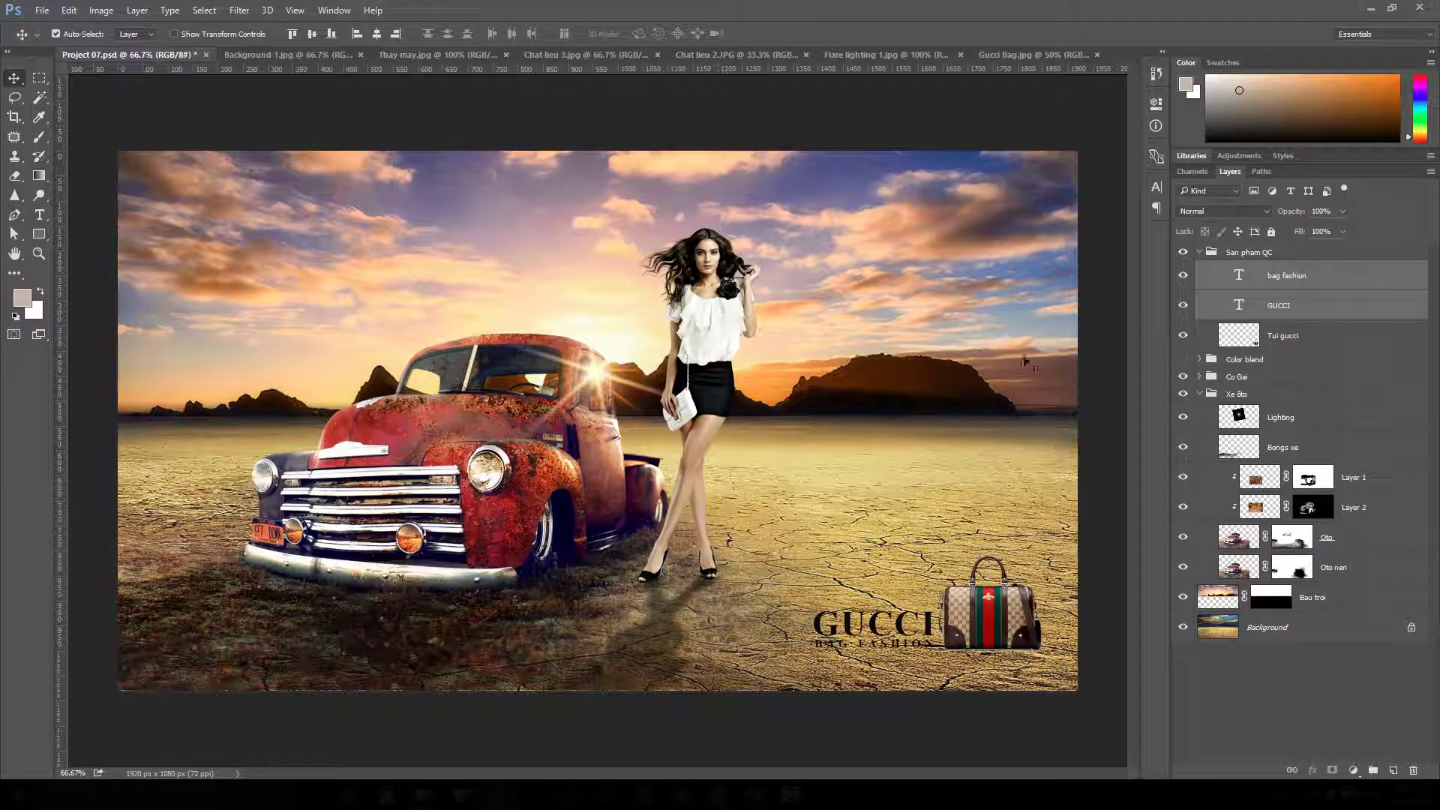
pyautogui.click(1200, 393)
pyautogui.click(1184, 360)
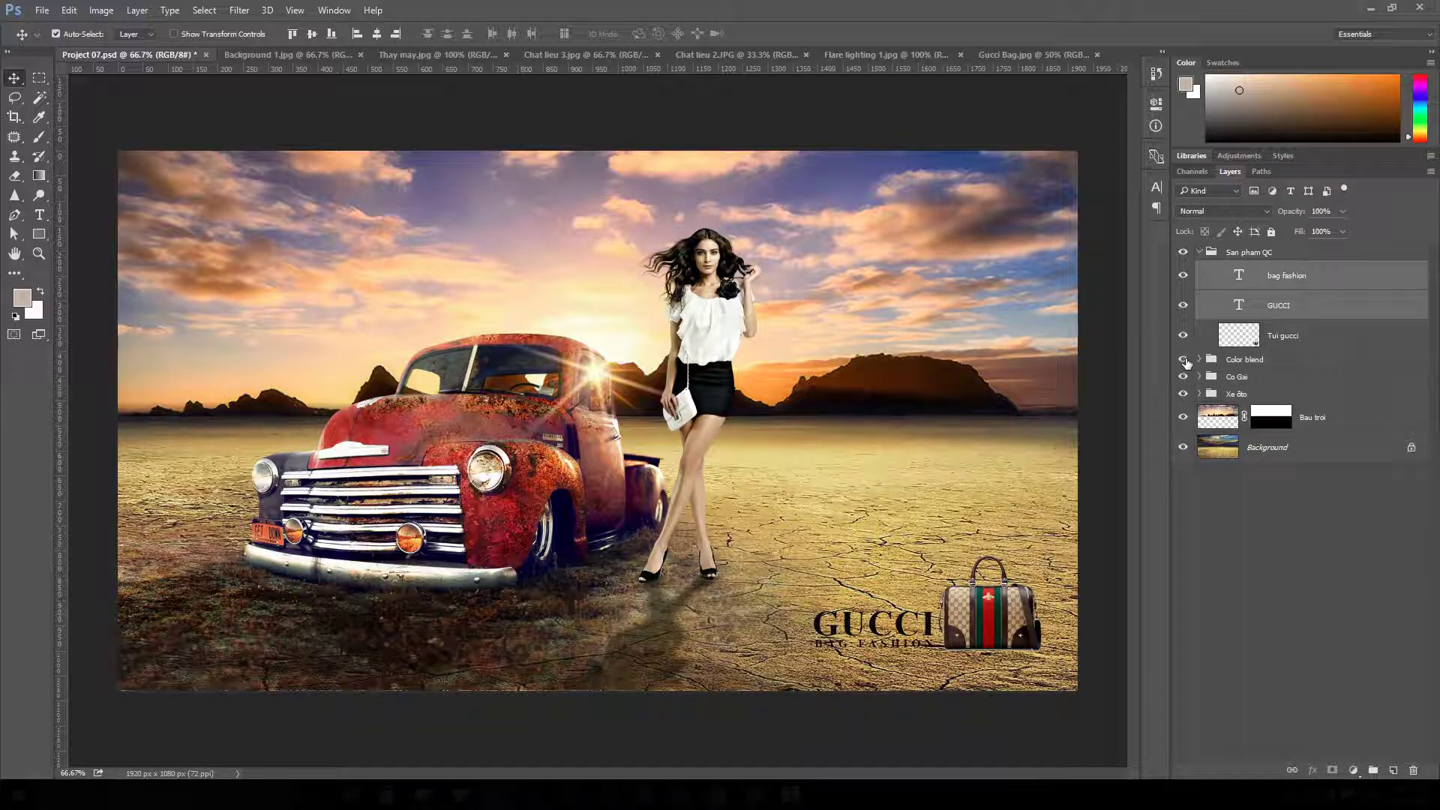